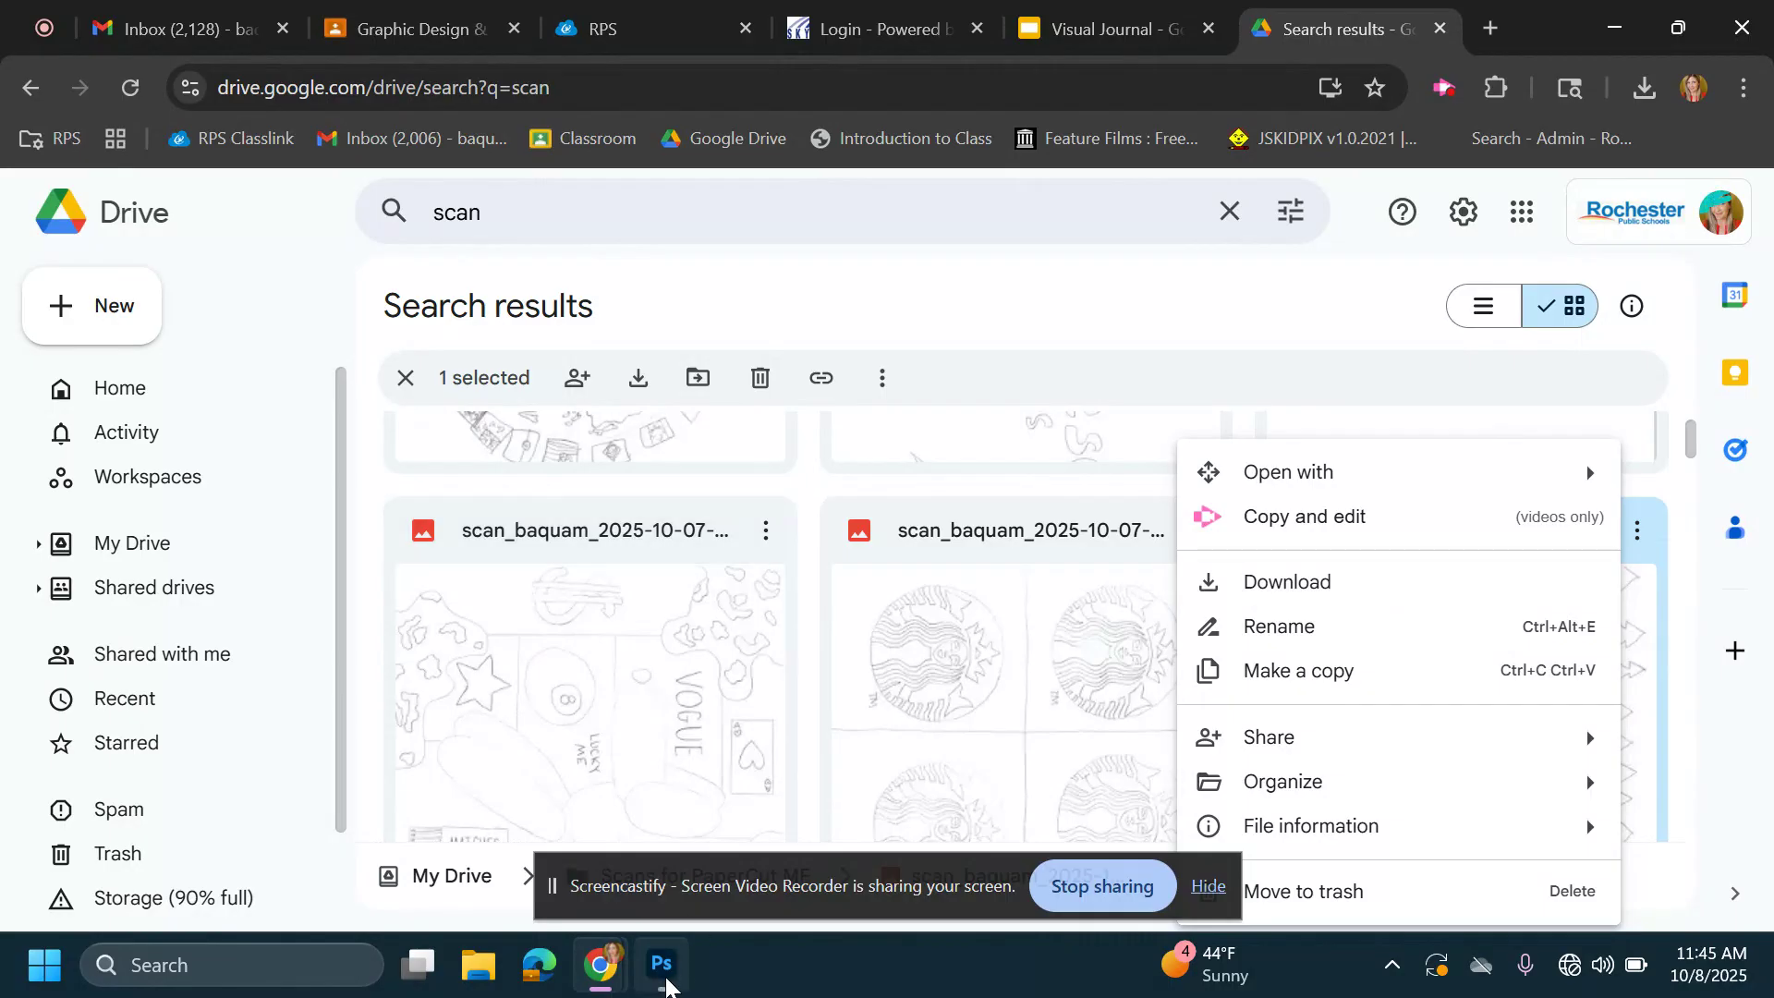
Switch to Photoshop and open the starbbies image from the Downloads folder
{"action": "left_click", "coordinate": [667, 985]}
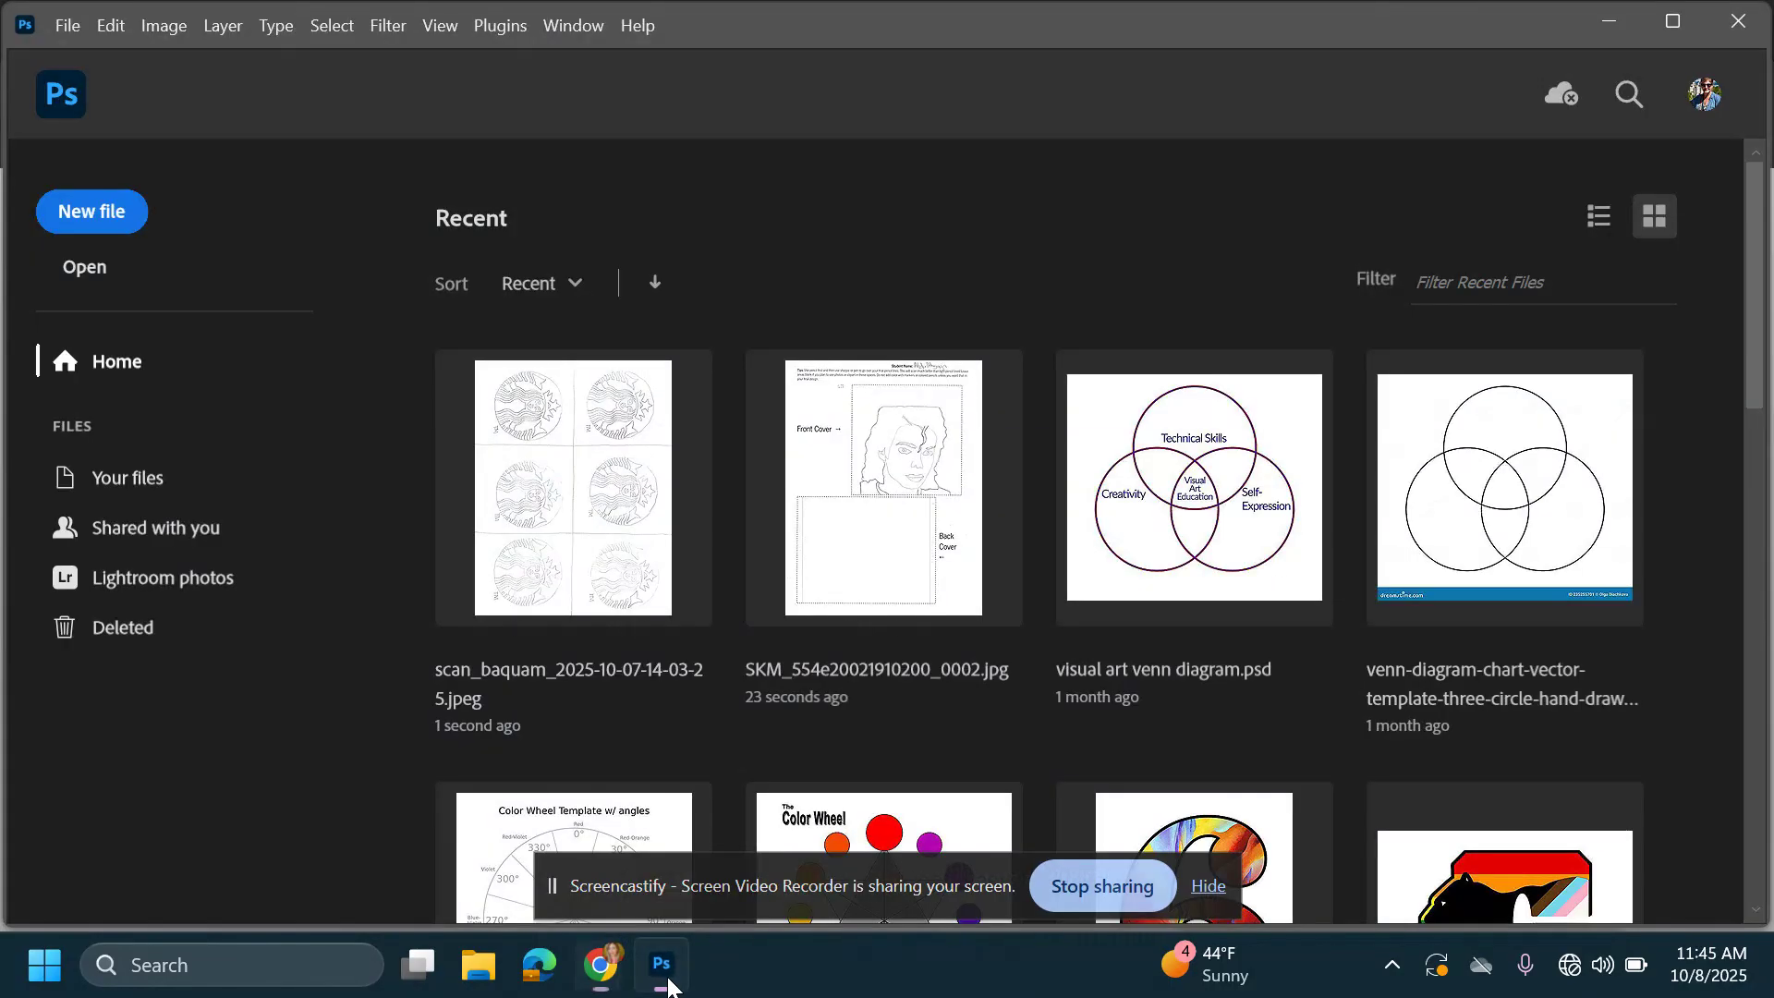
{"action": "left_click", "coordinate": [86, 269]}
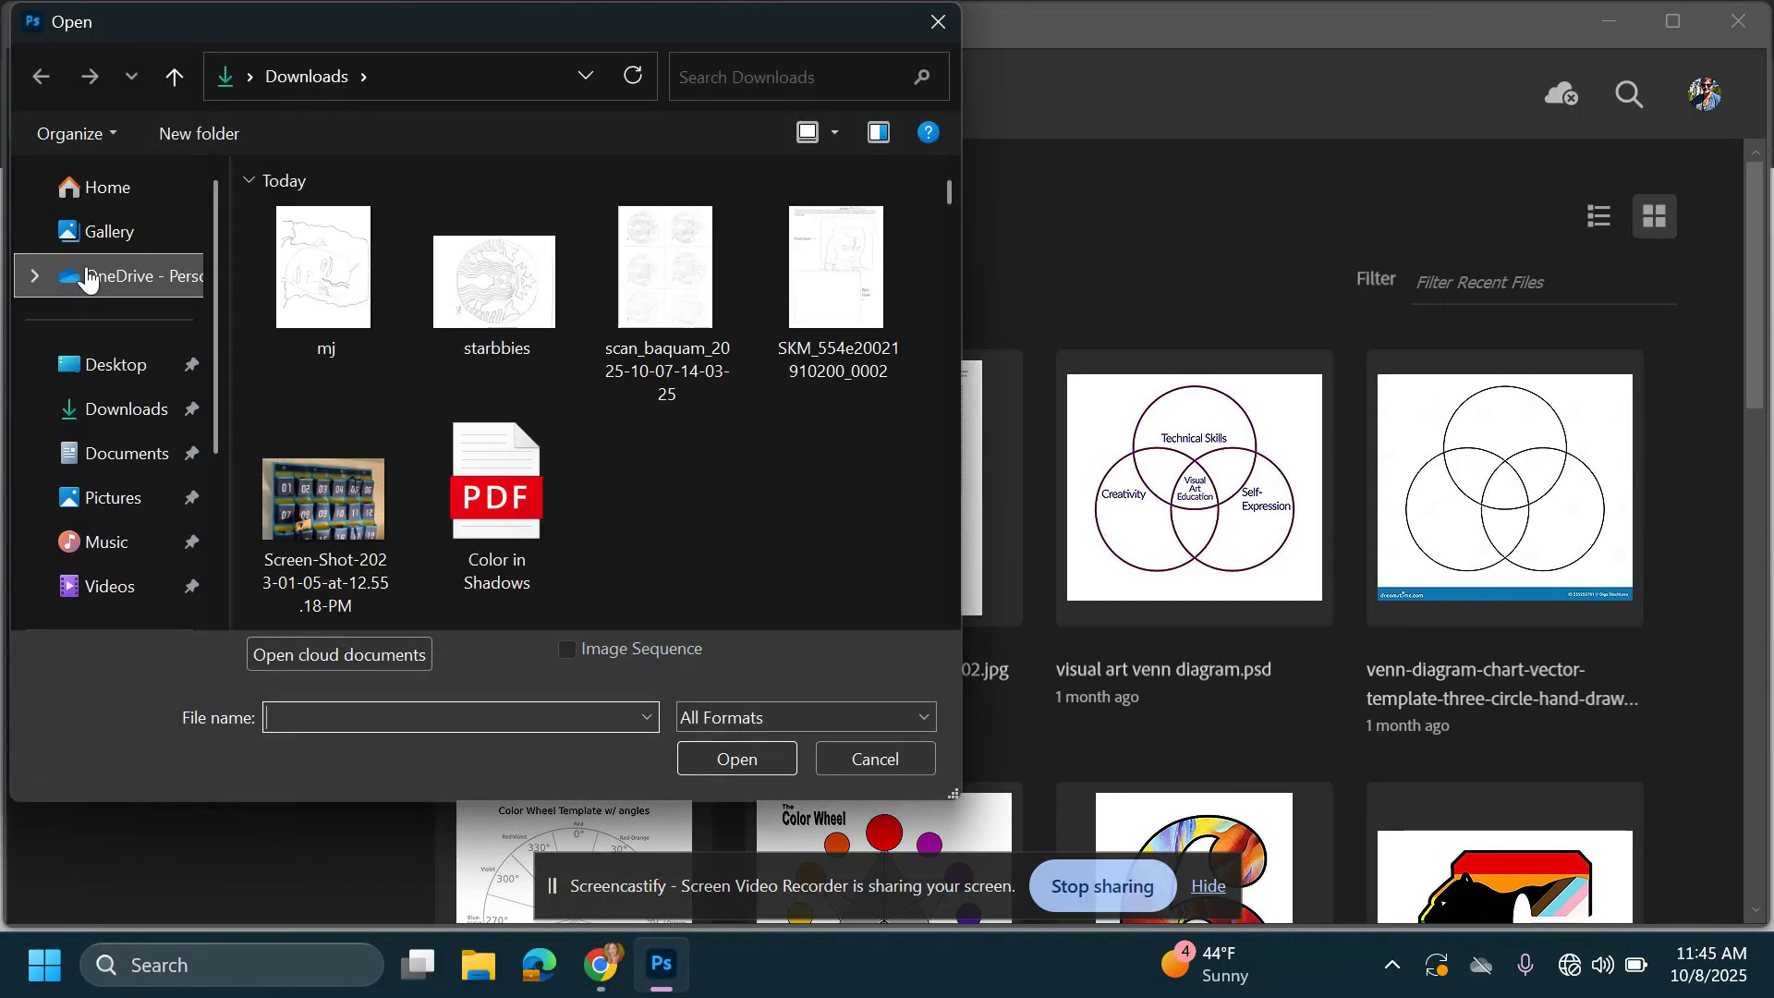
{"action": "double_click", "coordinate": [523, 287]}
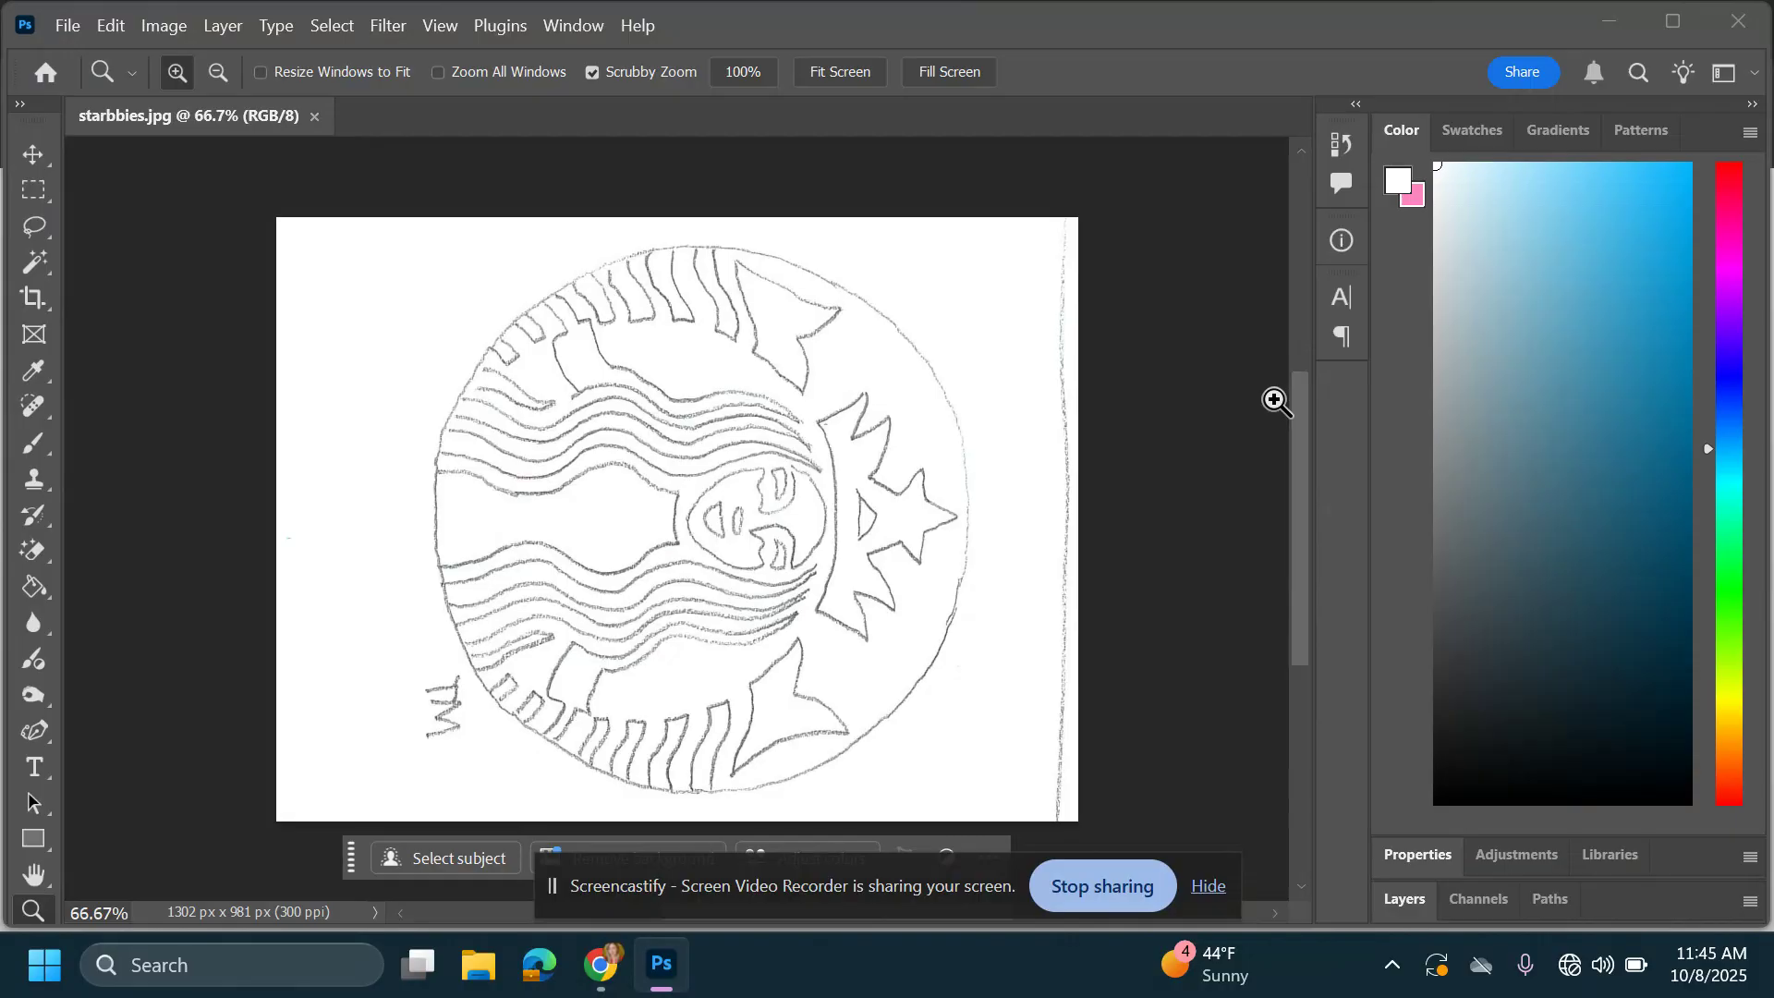
{"action": "left_click", "coordinate": [1208, 886]}
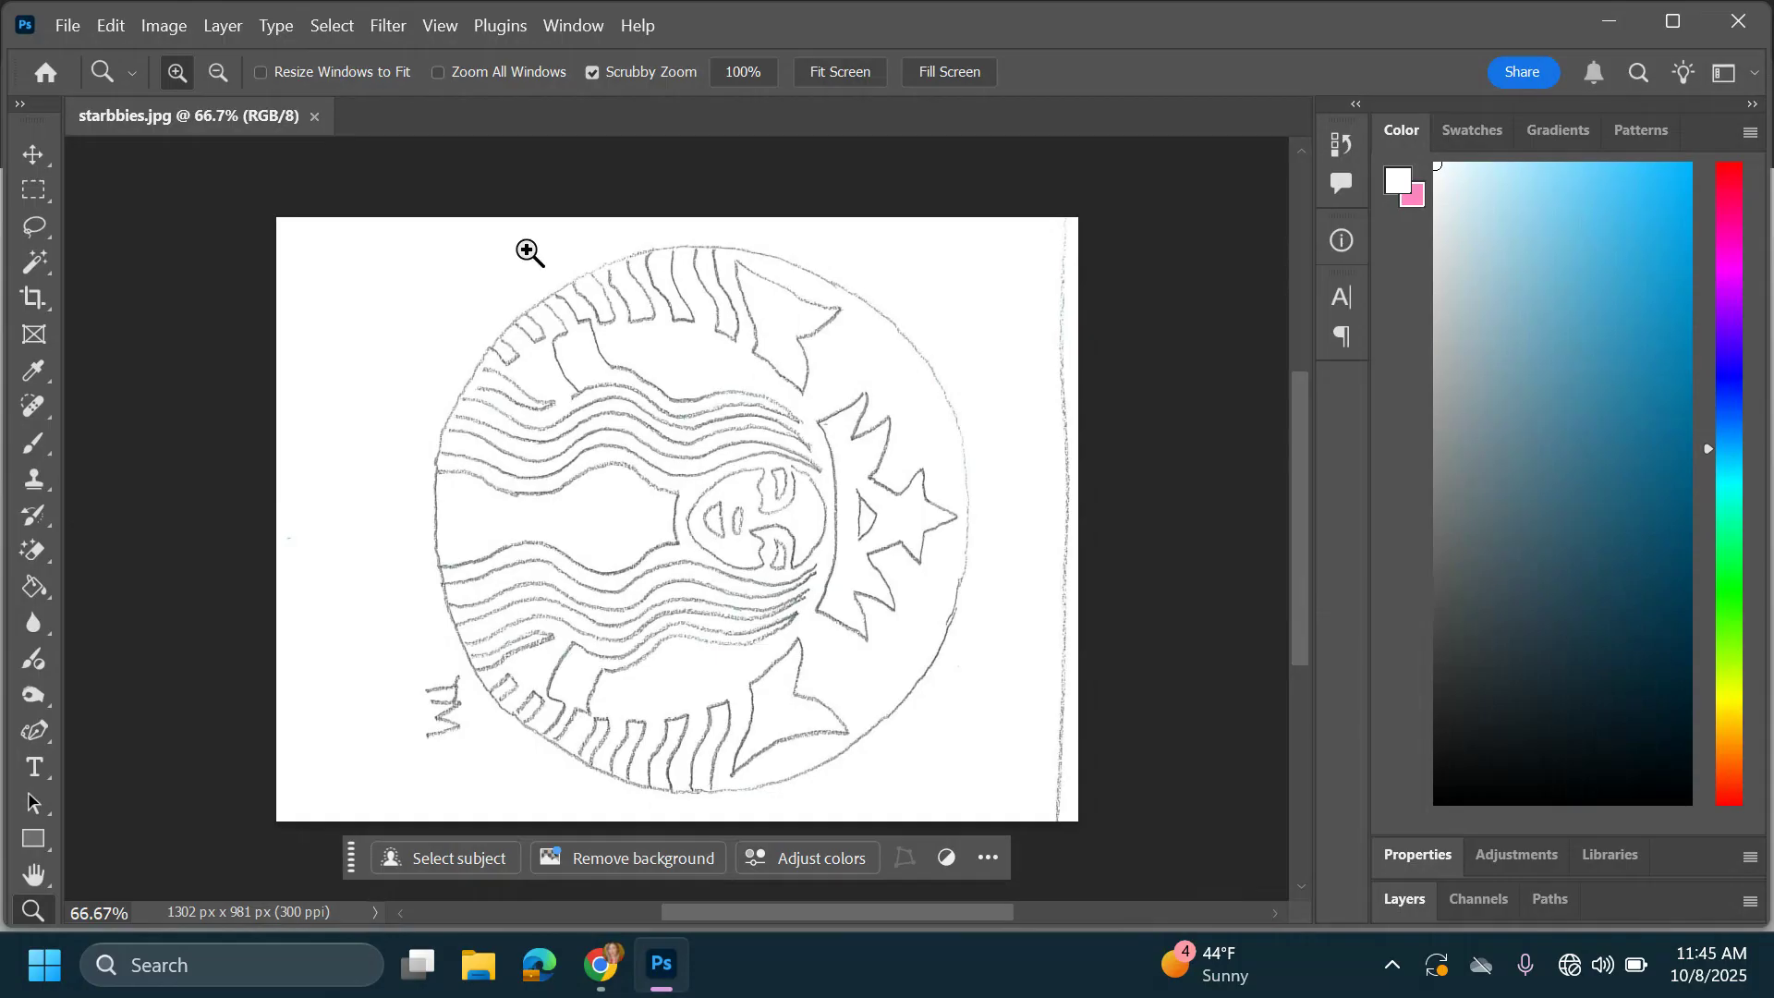
Rotate the whole image 90° counter clockwise so the sketched figure stands upright
{"action": "left_click", "coordinate": [171, 29]}
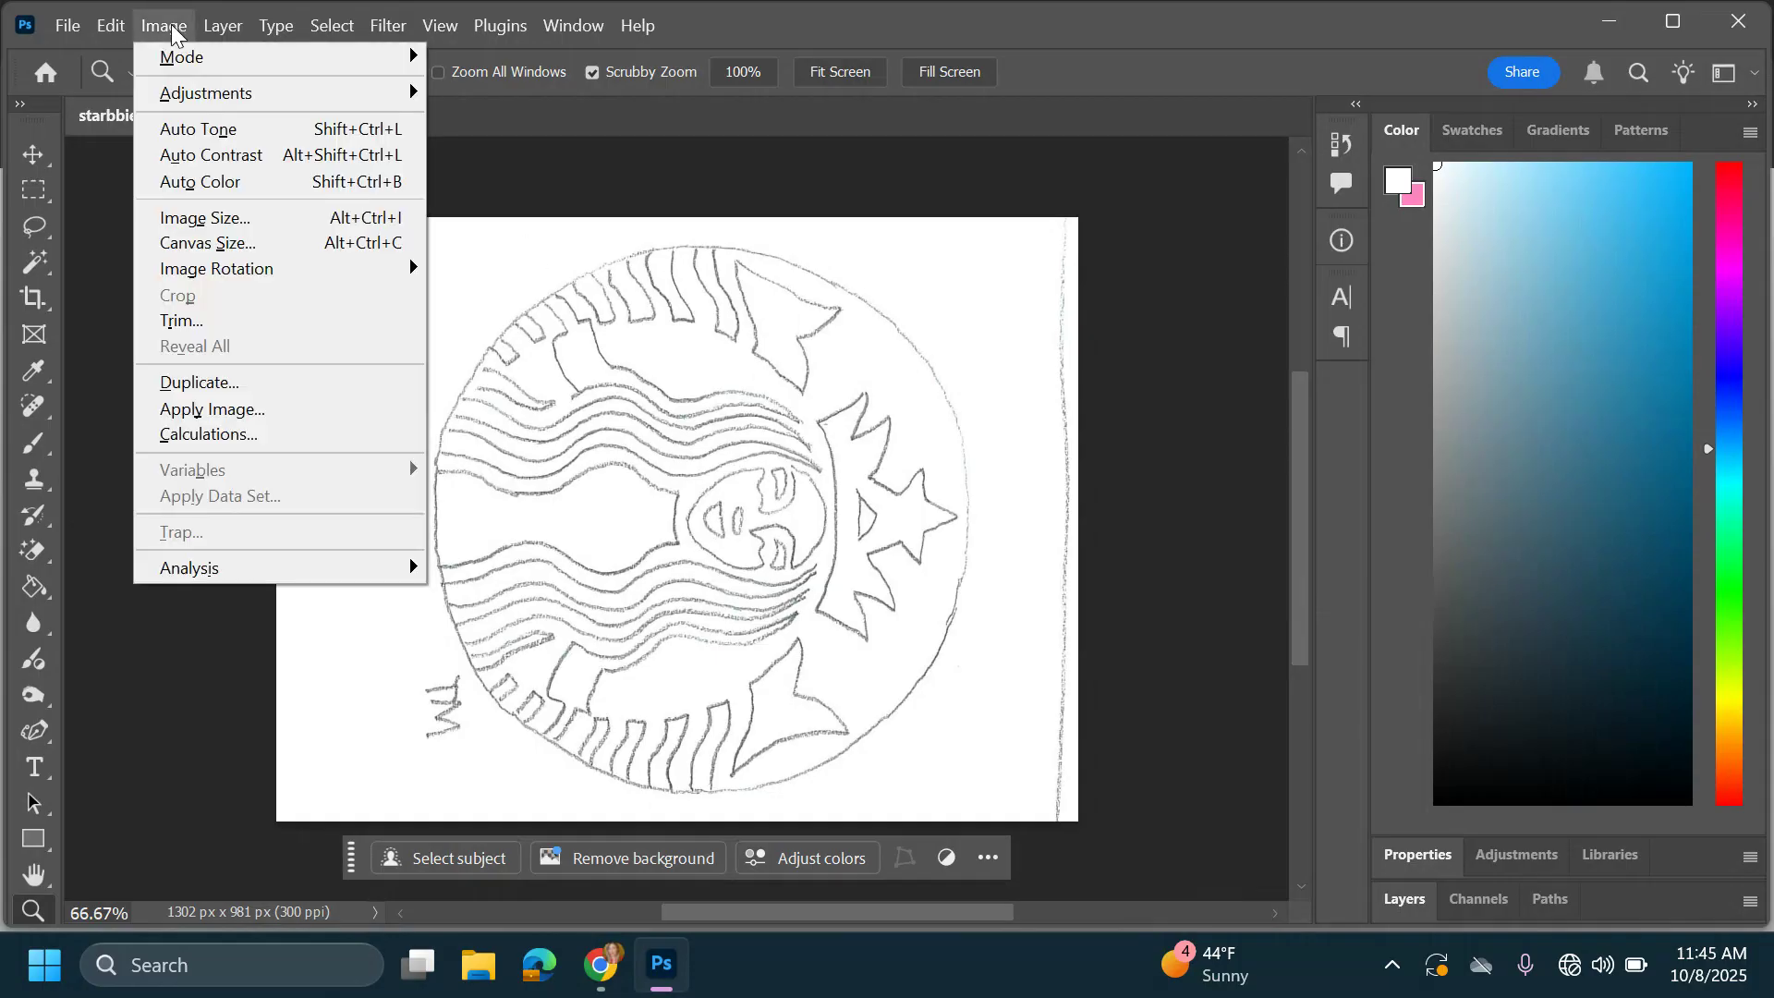
{"action": "mouse_move", "coordinate": [246, 269]}
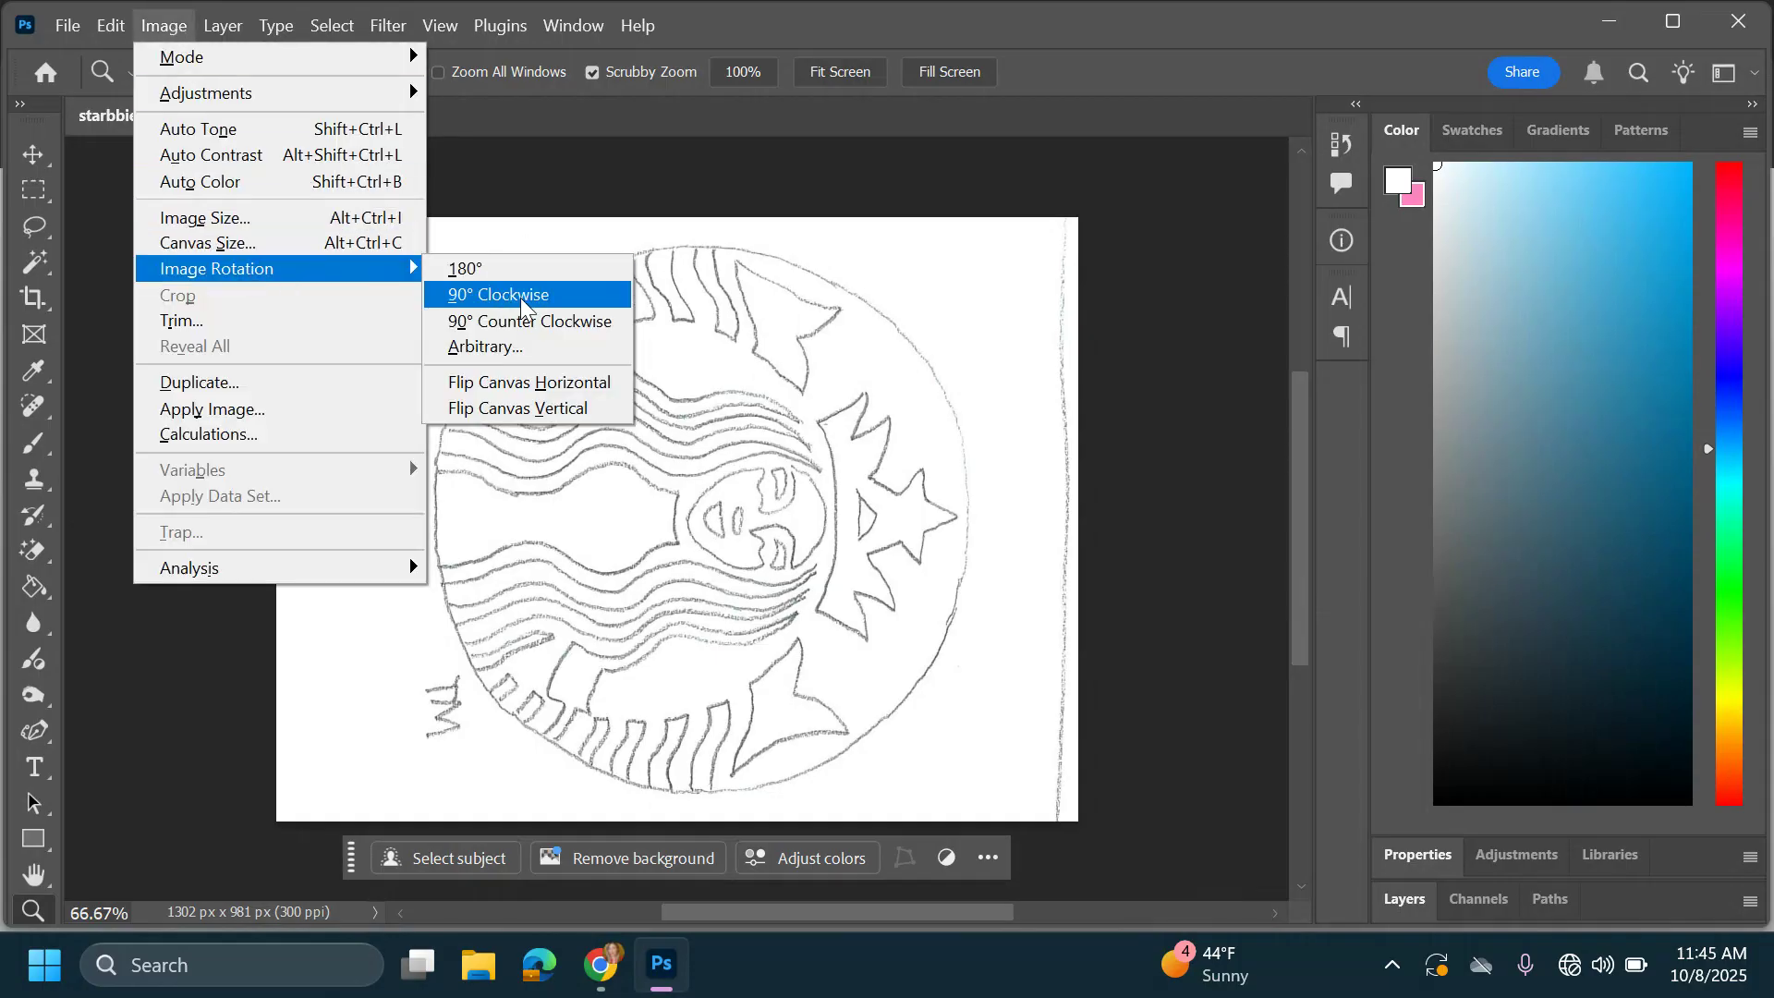
{"action": "left_click", "coordinate": [521, 323]}
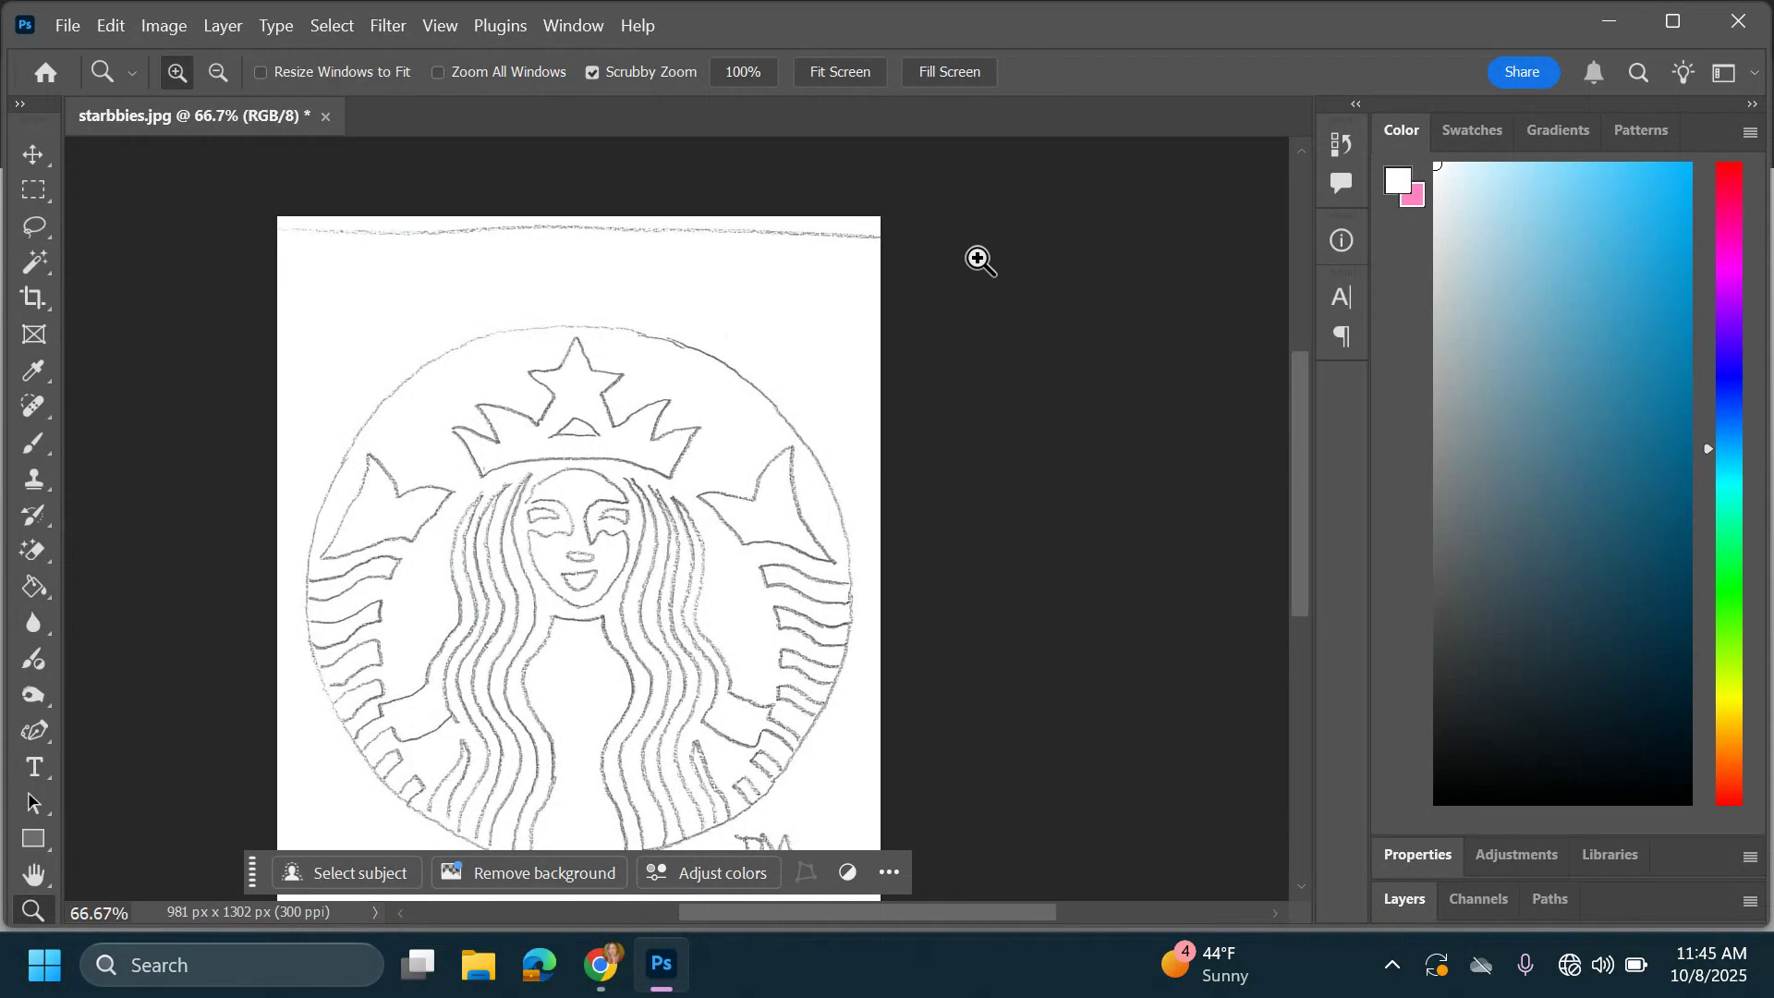
{"action": "left_click_drag", "start_coordinate": [1297, 367], "coordinate": [1298, 413]}
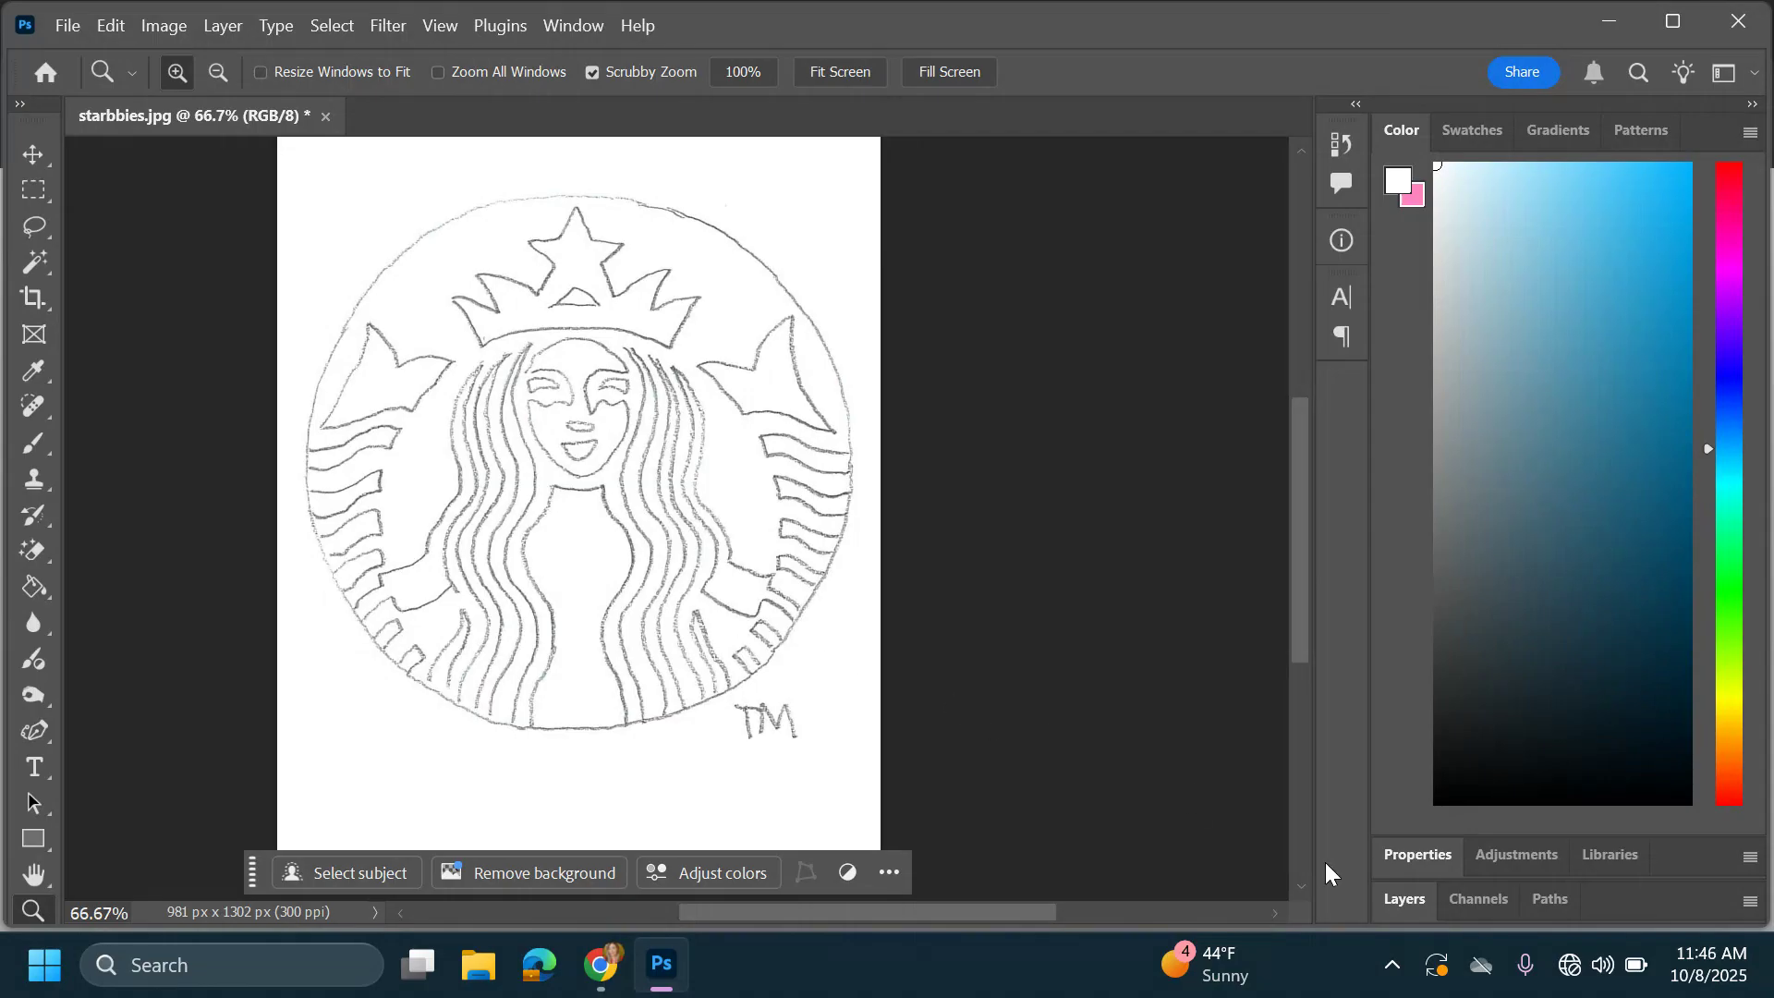
Add a new layer above the Background and rename it "drawing"
{"action": "left_click", "coordinate": [1416, 901]}
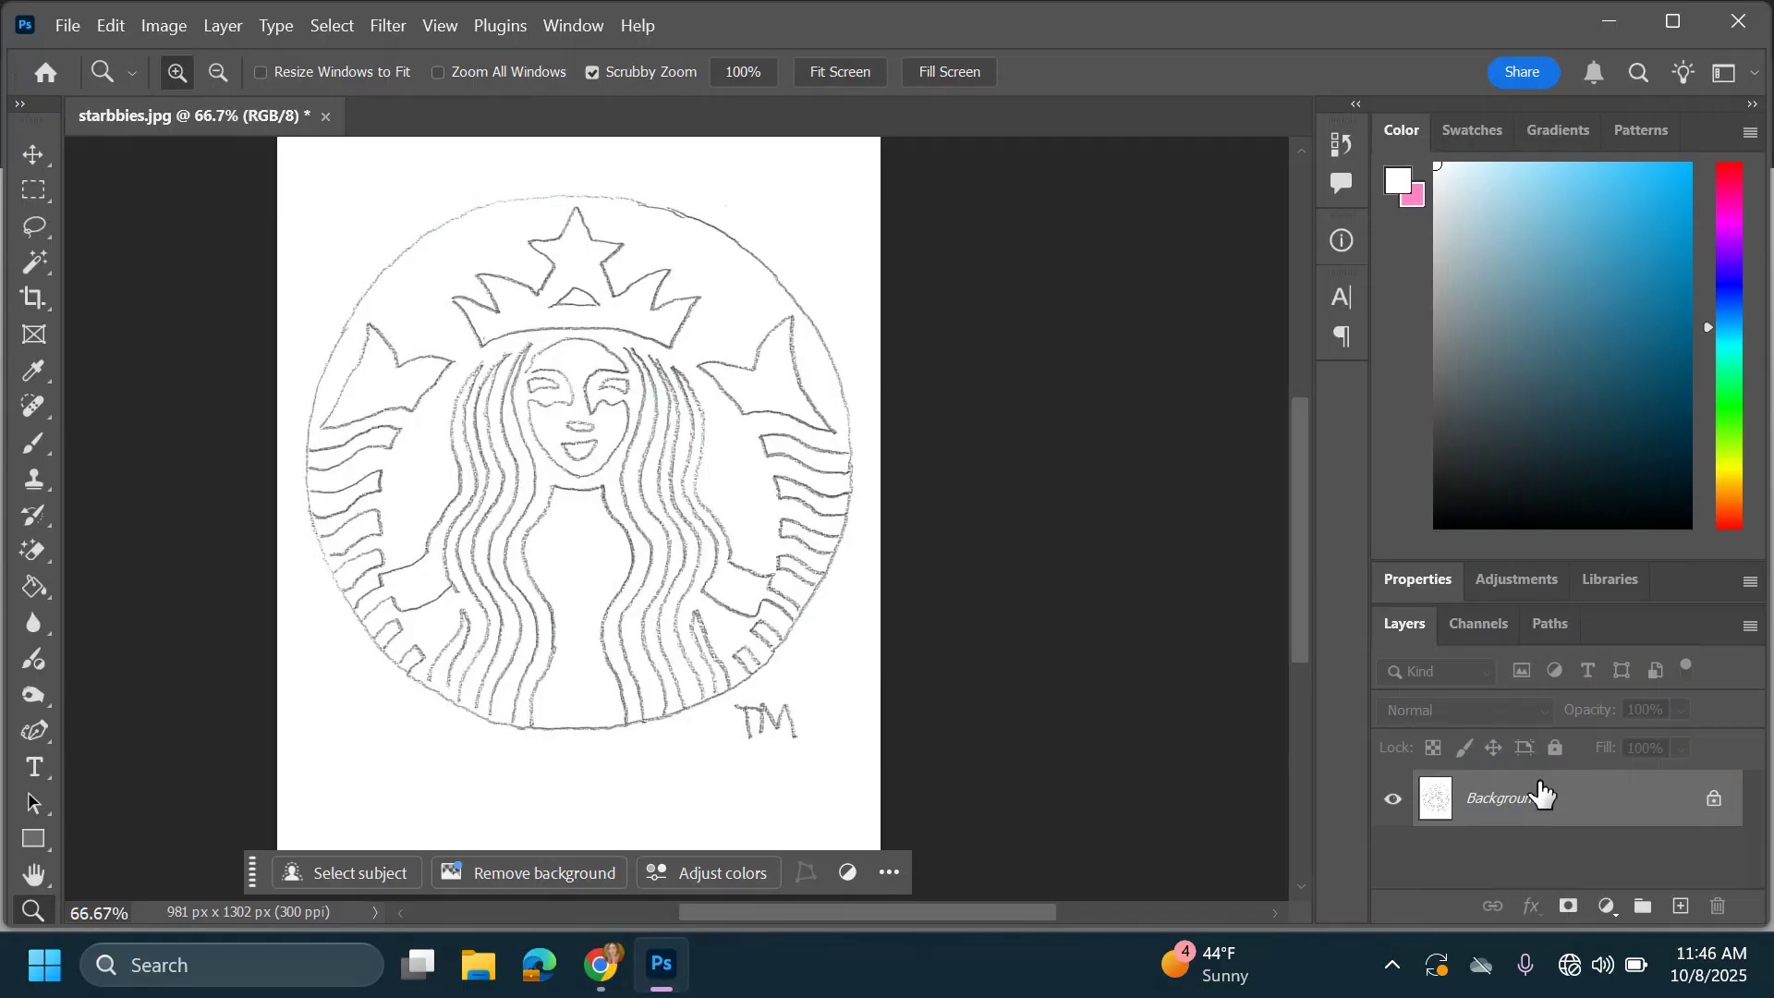
{"action": "left_click", "coordinate": [1683, 910]}
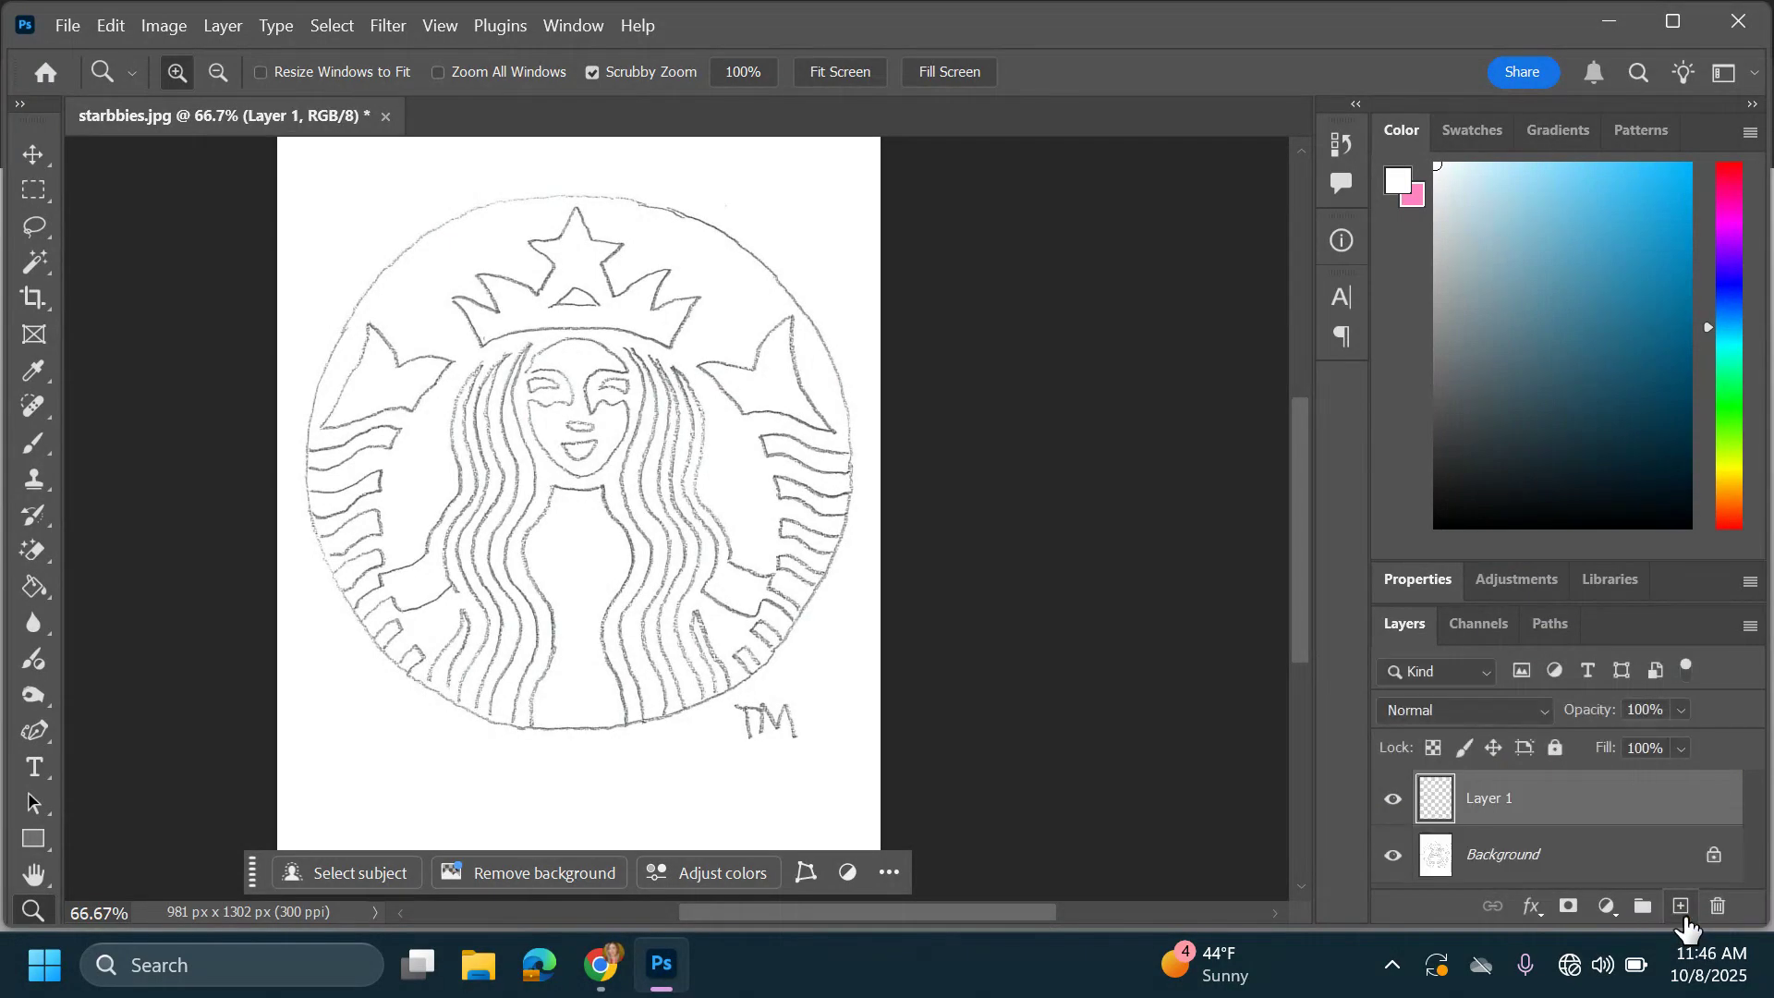
{"action": "double_click", "coordinate": [1499, 796]}
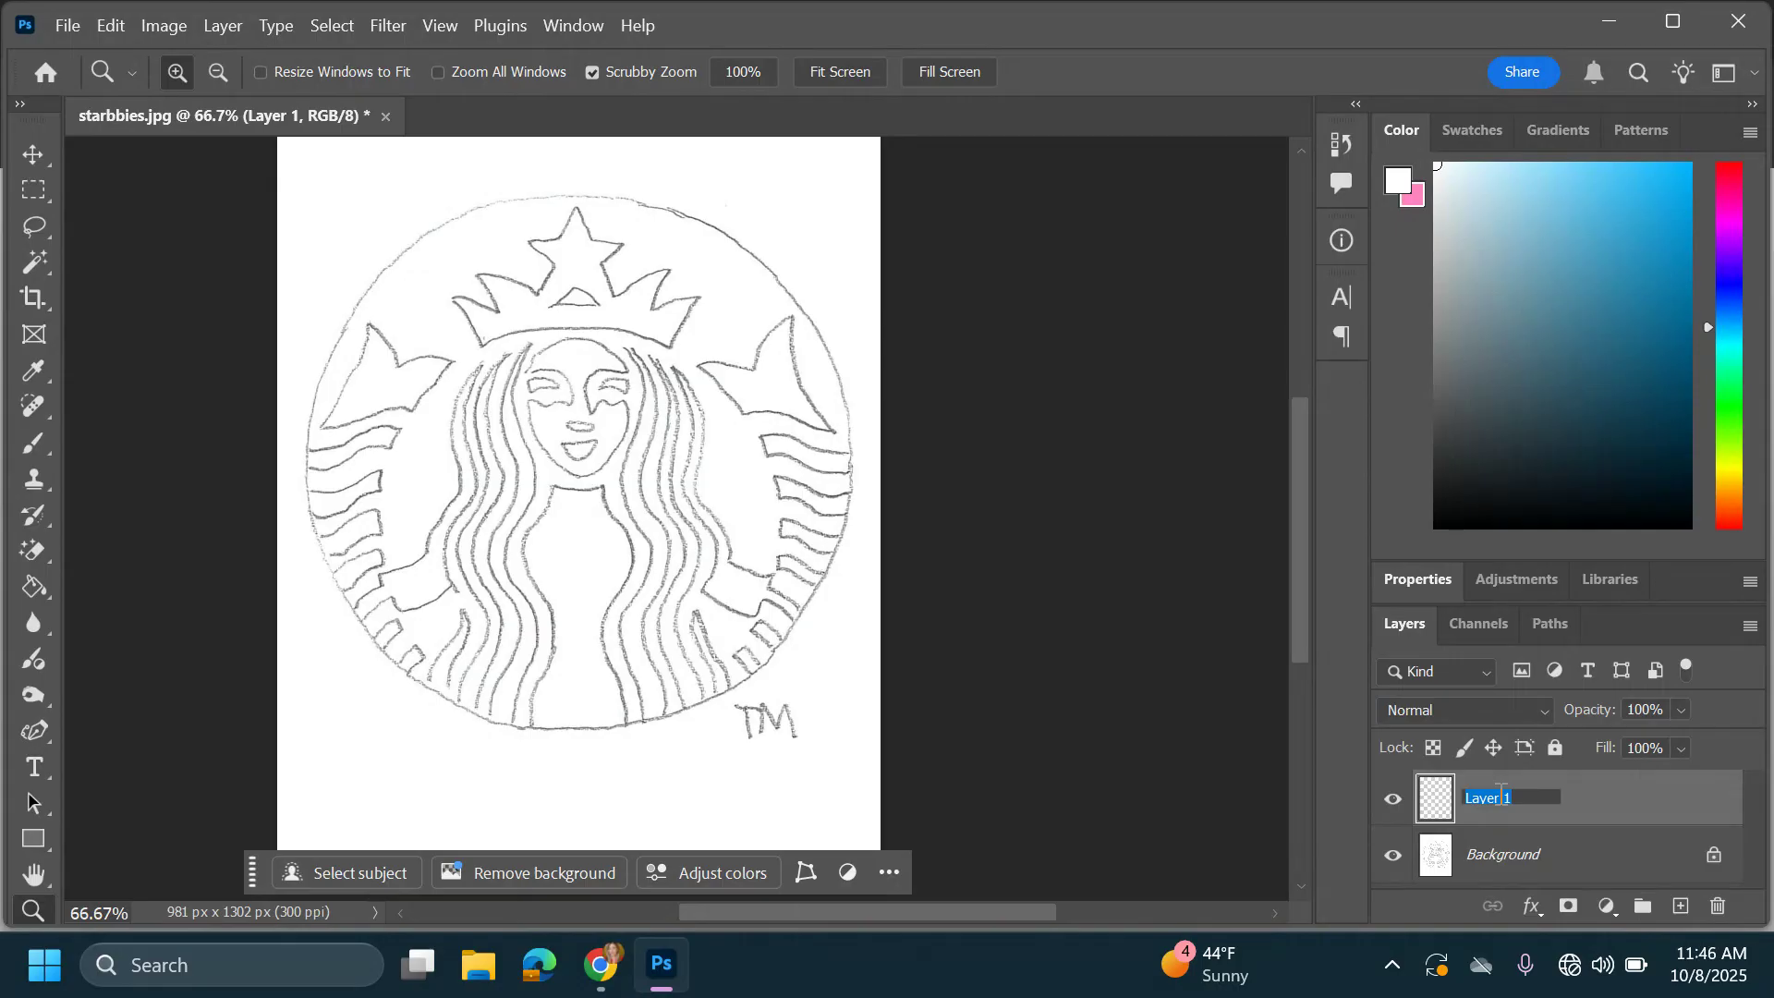
{"action": "type", "text": "drawing"}
{"action": "left_click", "coordinate": [1595, 807]}
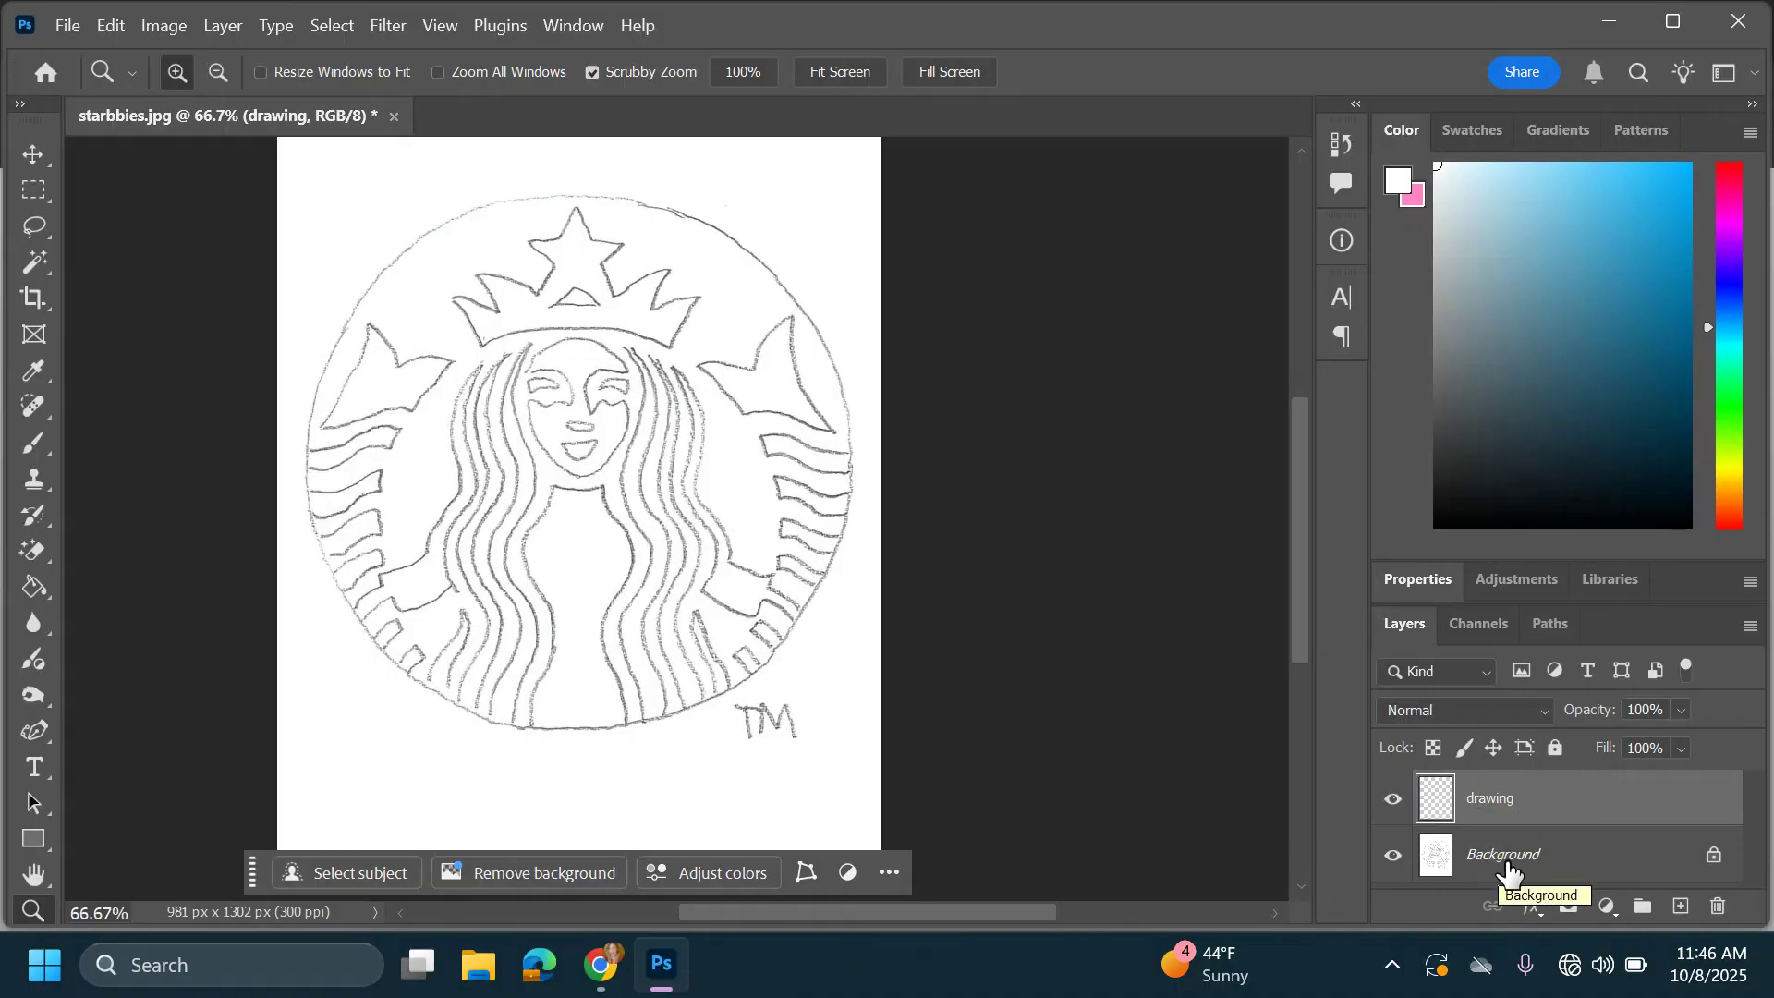
Set the foreground color to black for the Brush tool and undo the test strokes over the logo's outer circle
{"action": "left_click", "coordinate": [25, 451]}
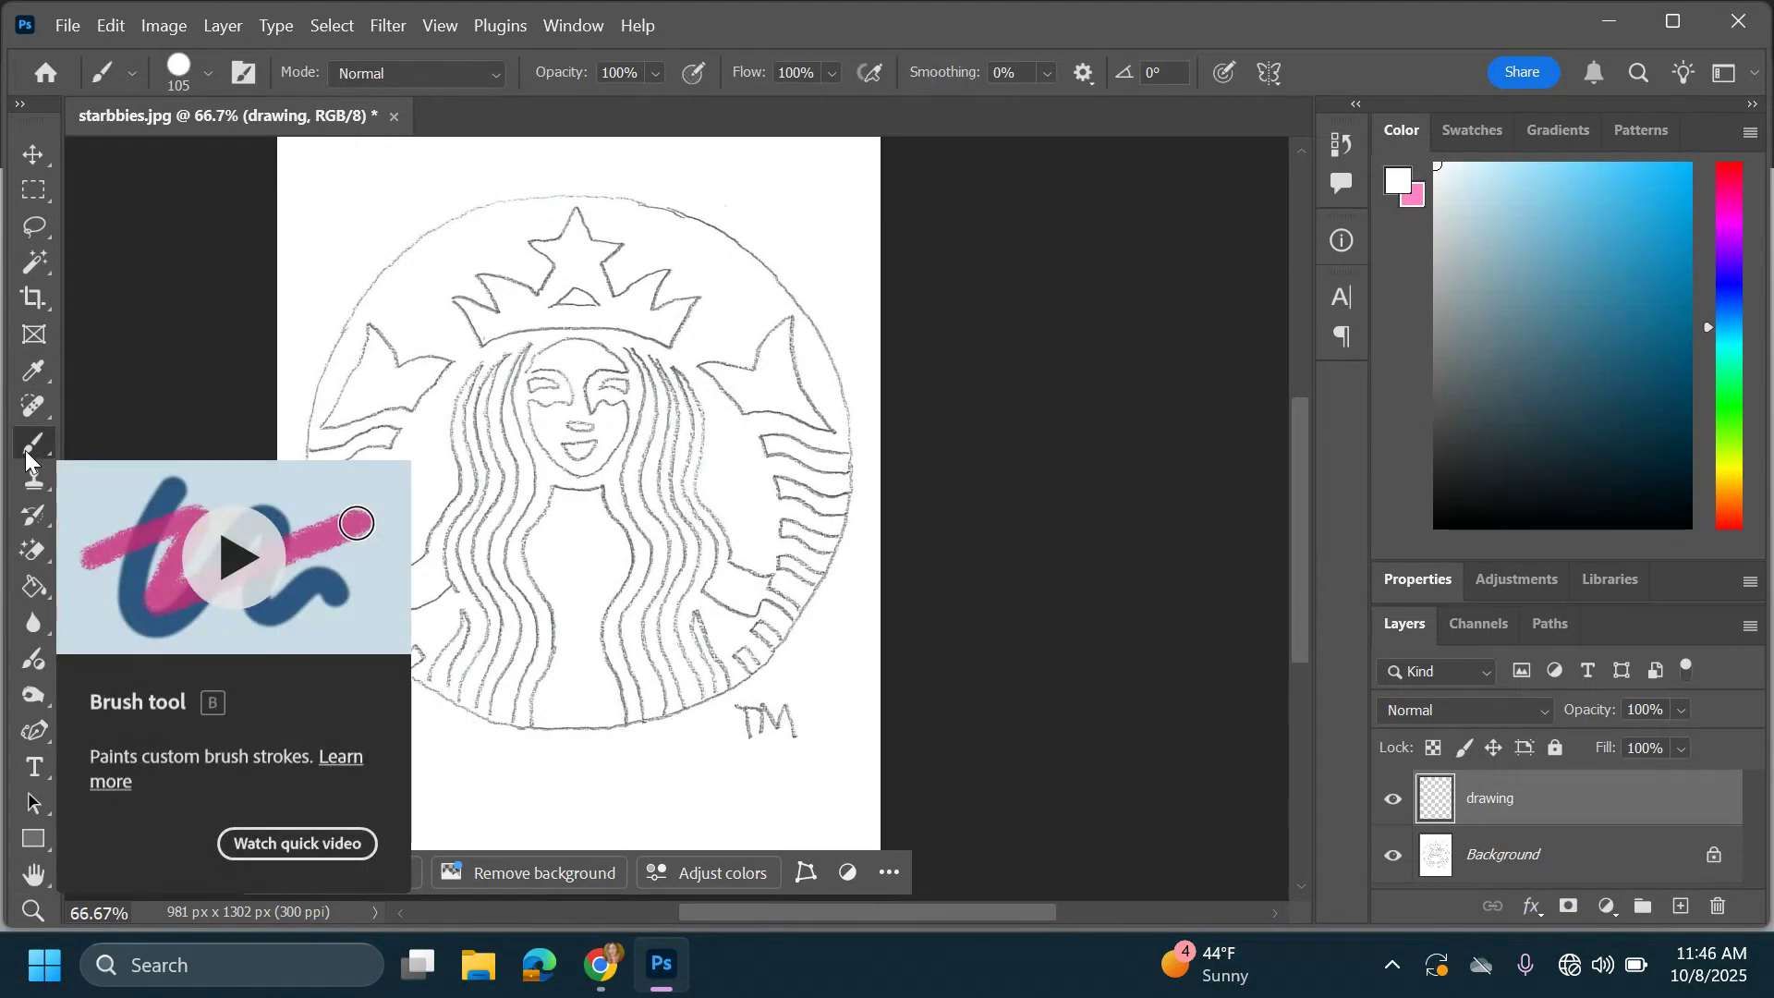
{"action": "left_click", "coordinate": [211, 74]}
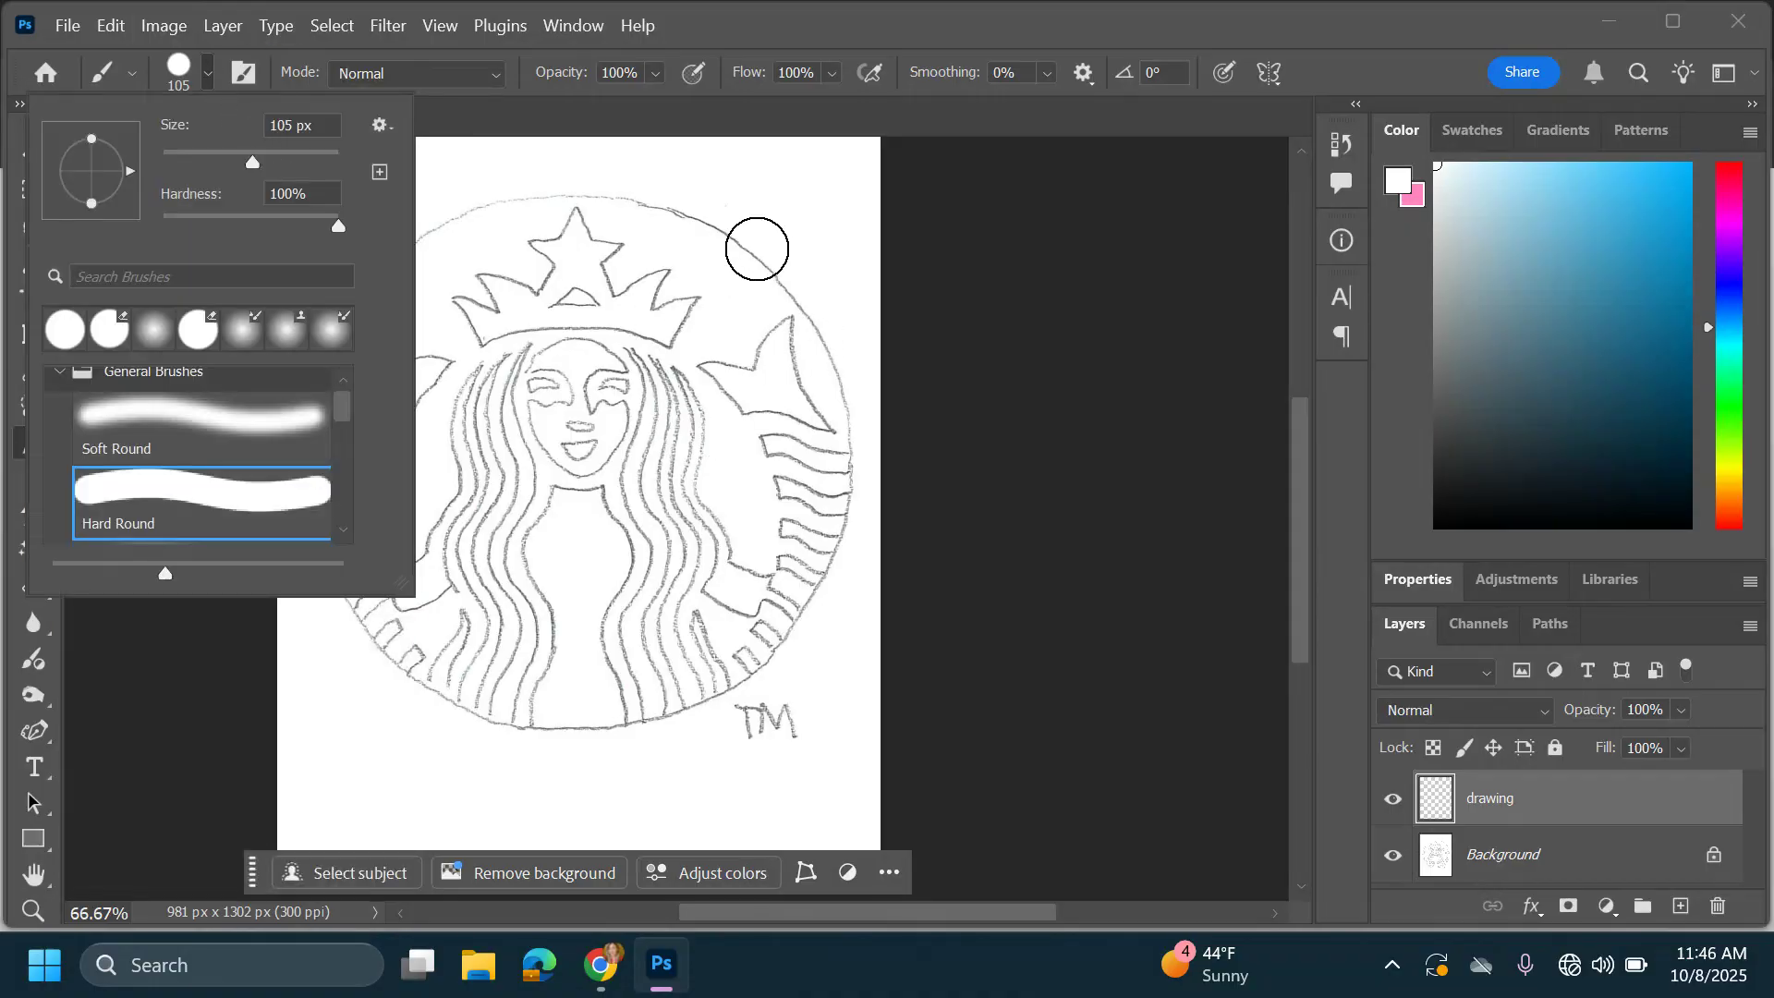
{"action": "left_click", "coordinate": [740, 205]}
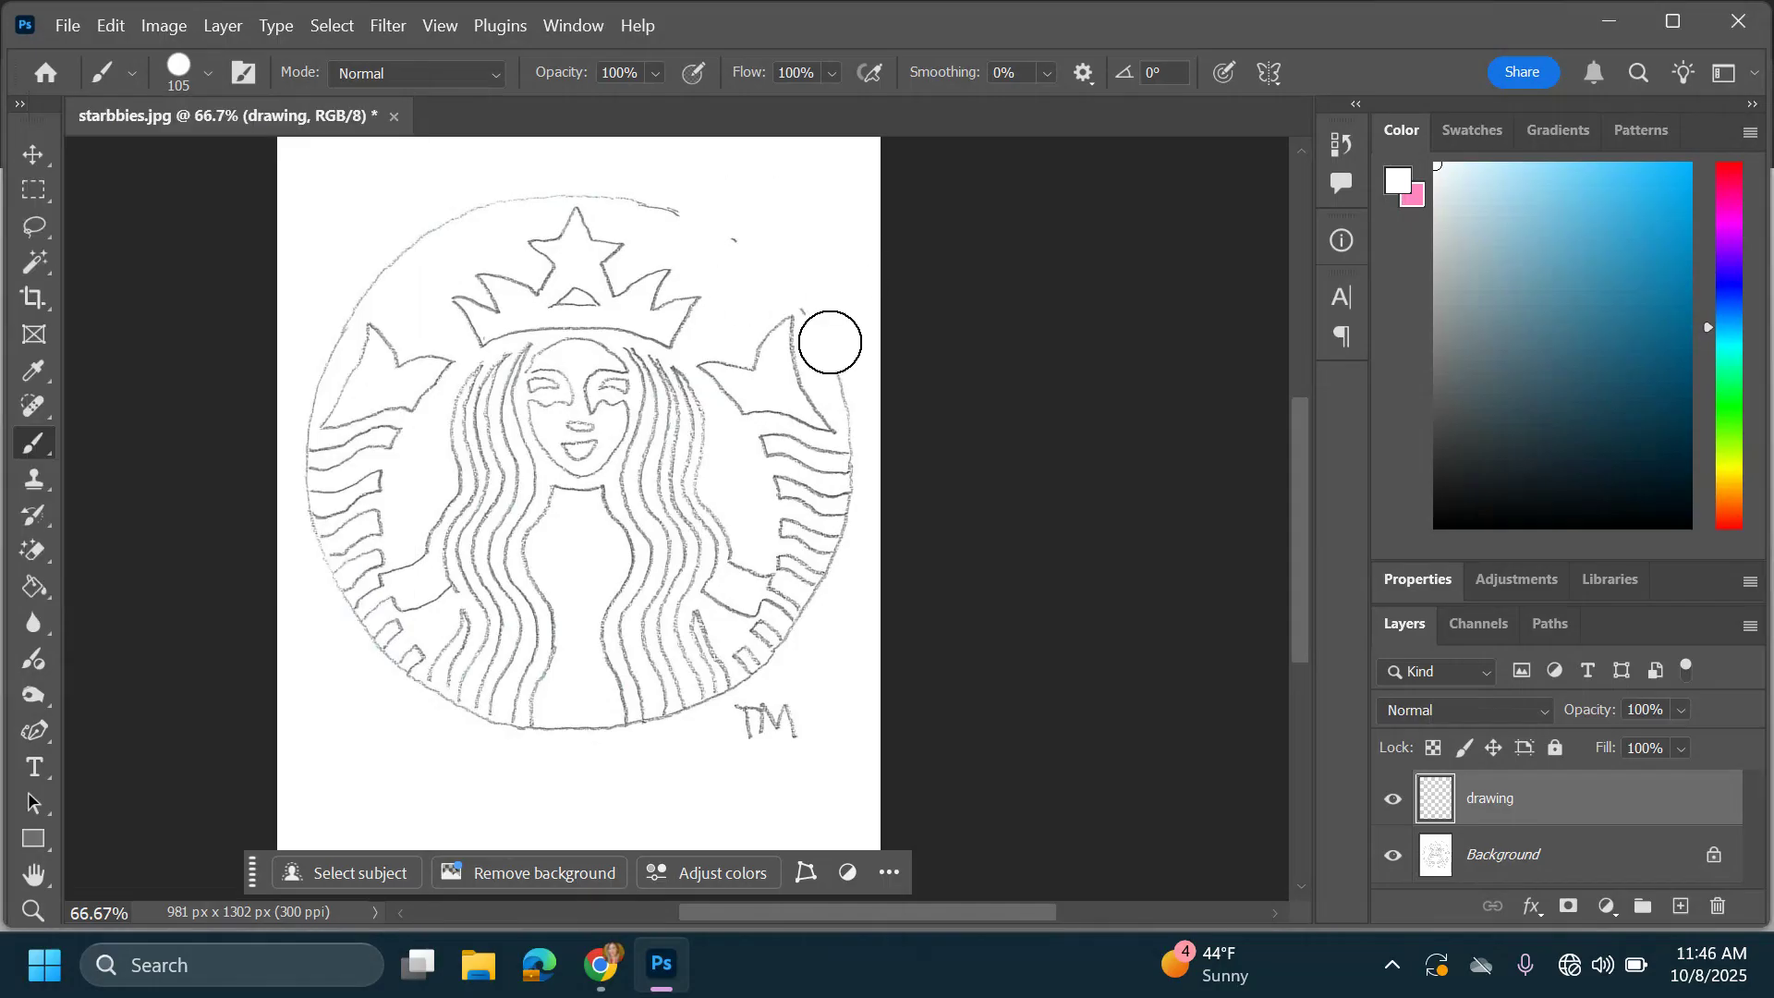
{"action": "left_click_drag", "start_coordinate": [1635, 401], "coordinate": [1435, 529]}
{"action": "left_click_drag", "start_coordinate": [621, 194], "coordinate": [773, 268]}
{"action": "key", "text": "ctrl+z"}
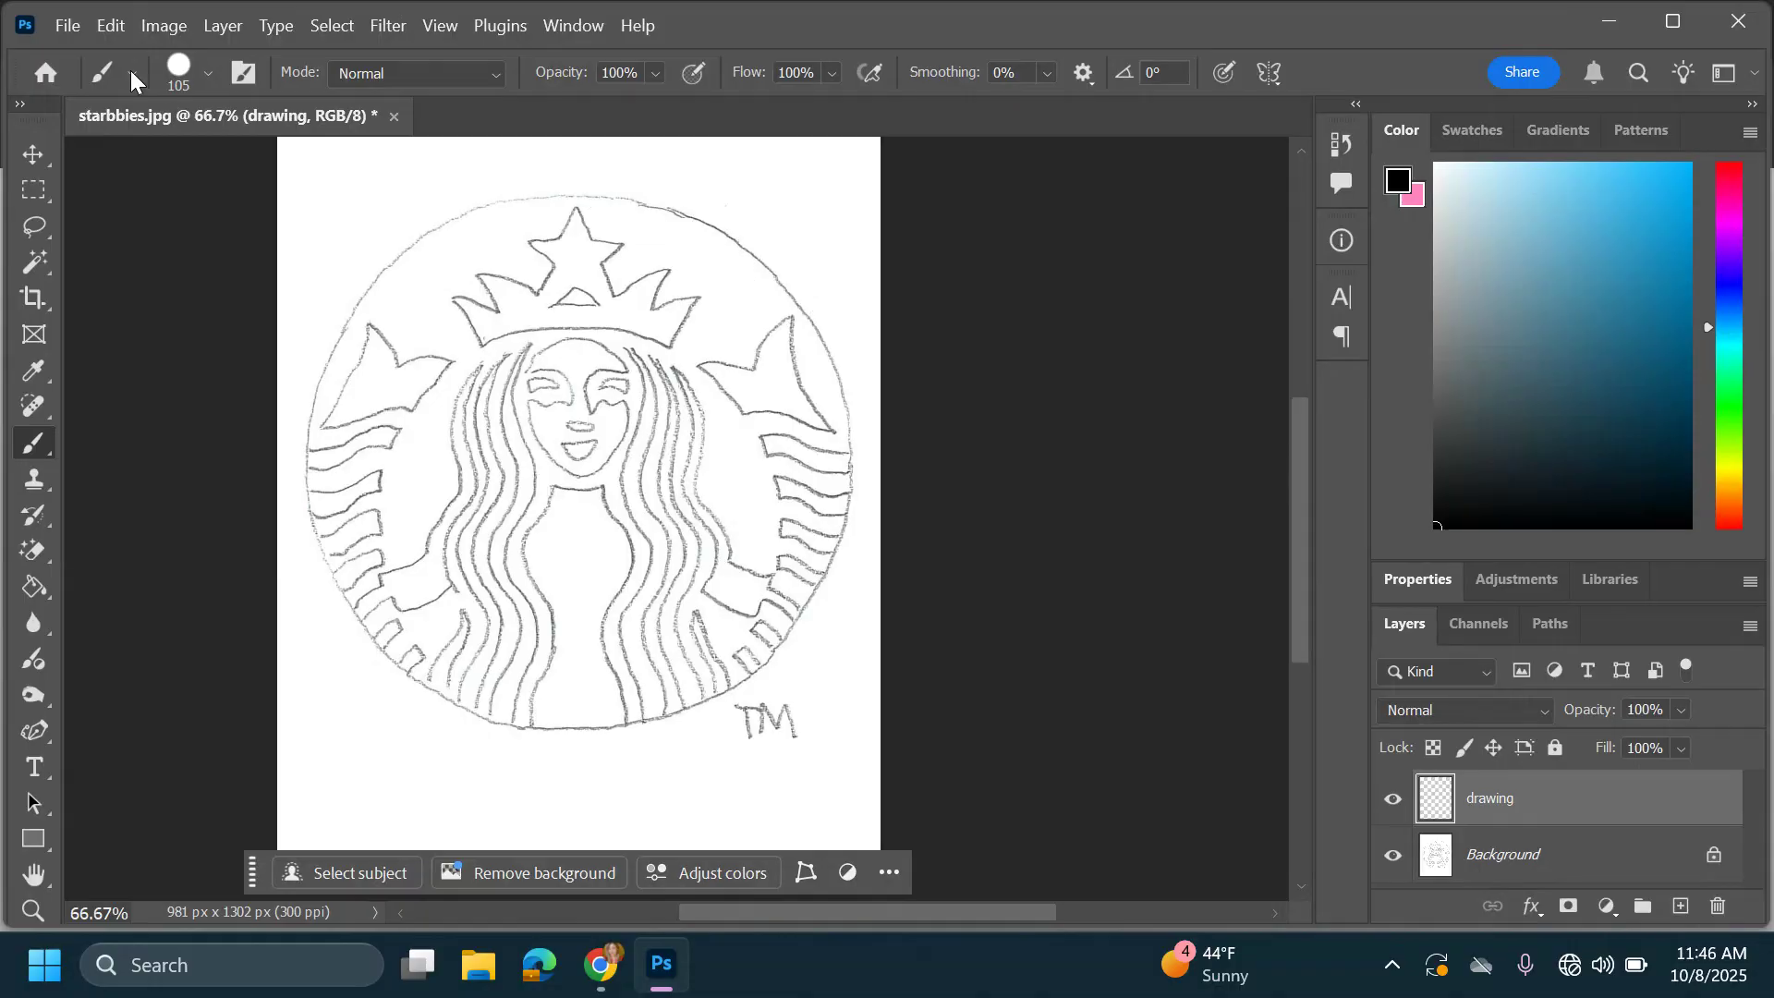
Set the brush to 12 px with 100% hardness and draw a freehand circle over the logo's upper-right edge
{"action": "left_click", "coordinate": [208, 74]}
{"action": "left_click", "coordinate": [178, 152]}
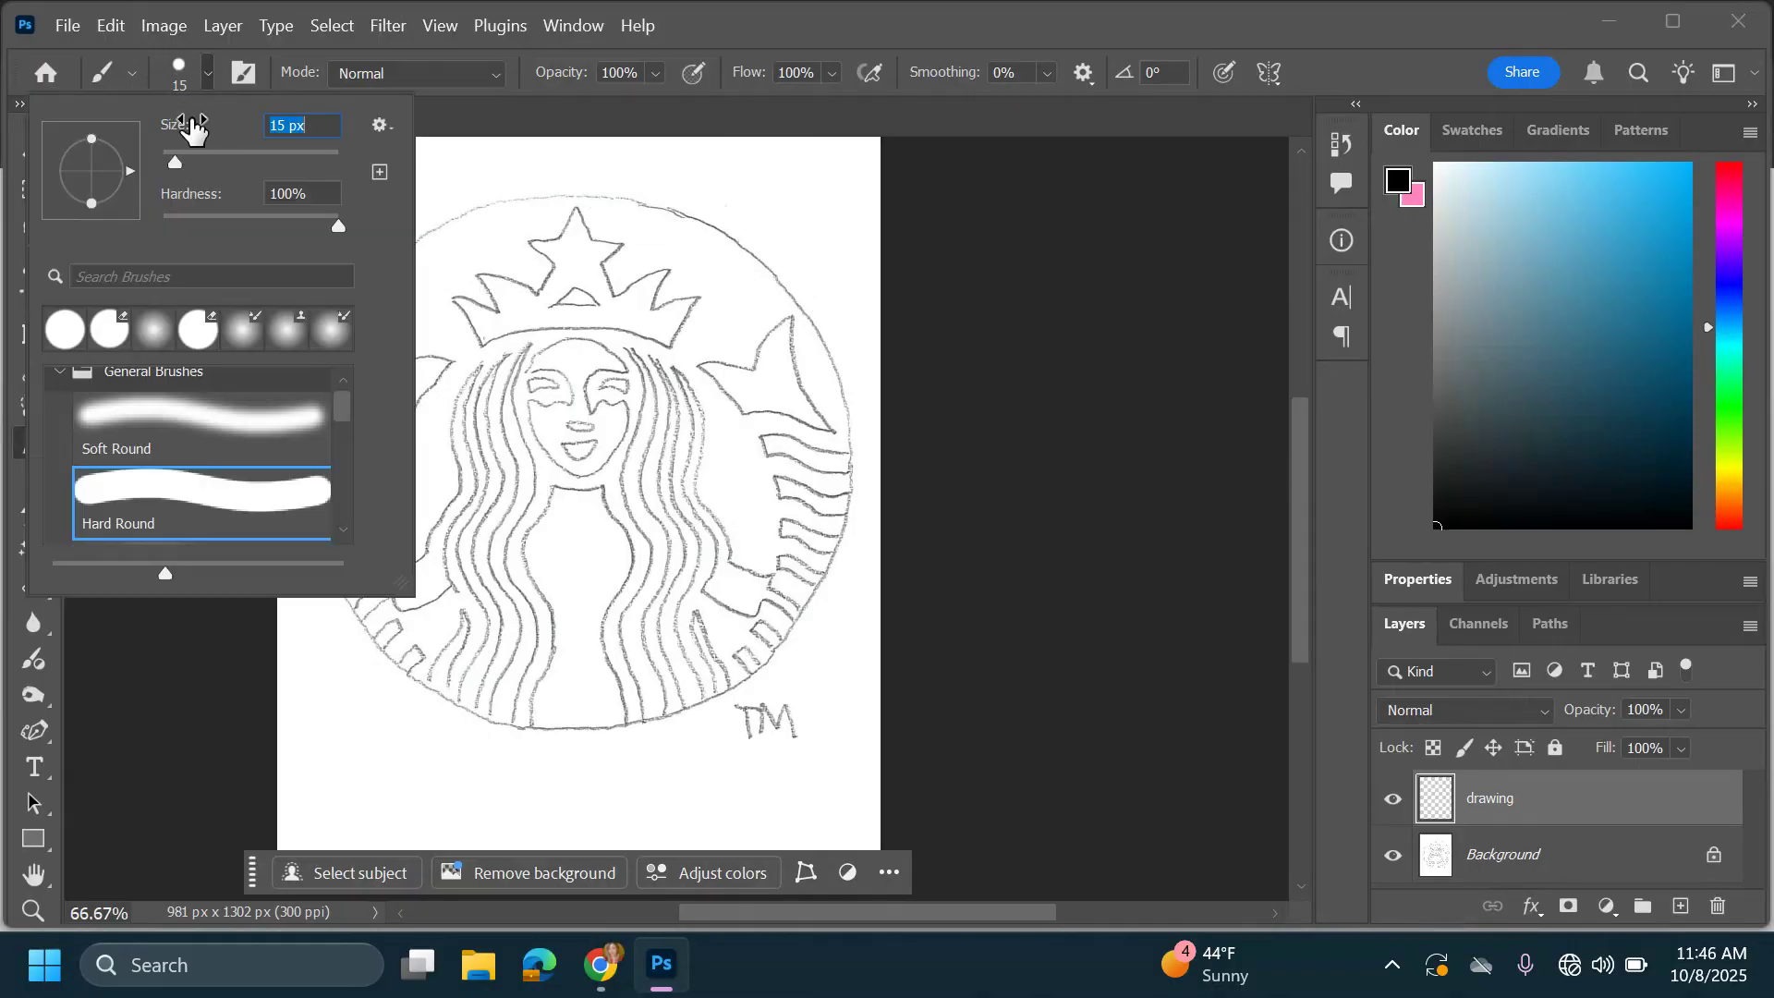
{"action": "left_click_drag", "start_coordinate": [174, 164], "coordinate": [171, 163]}
{"action": "left_click_drag", "start_coordinate": [339, 229], "coordinate": [162, 232]}
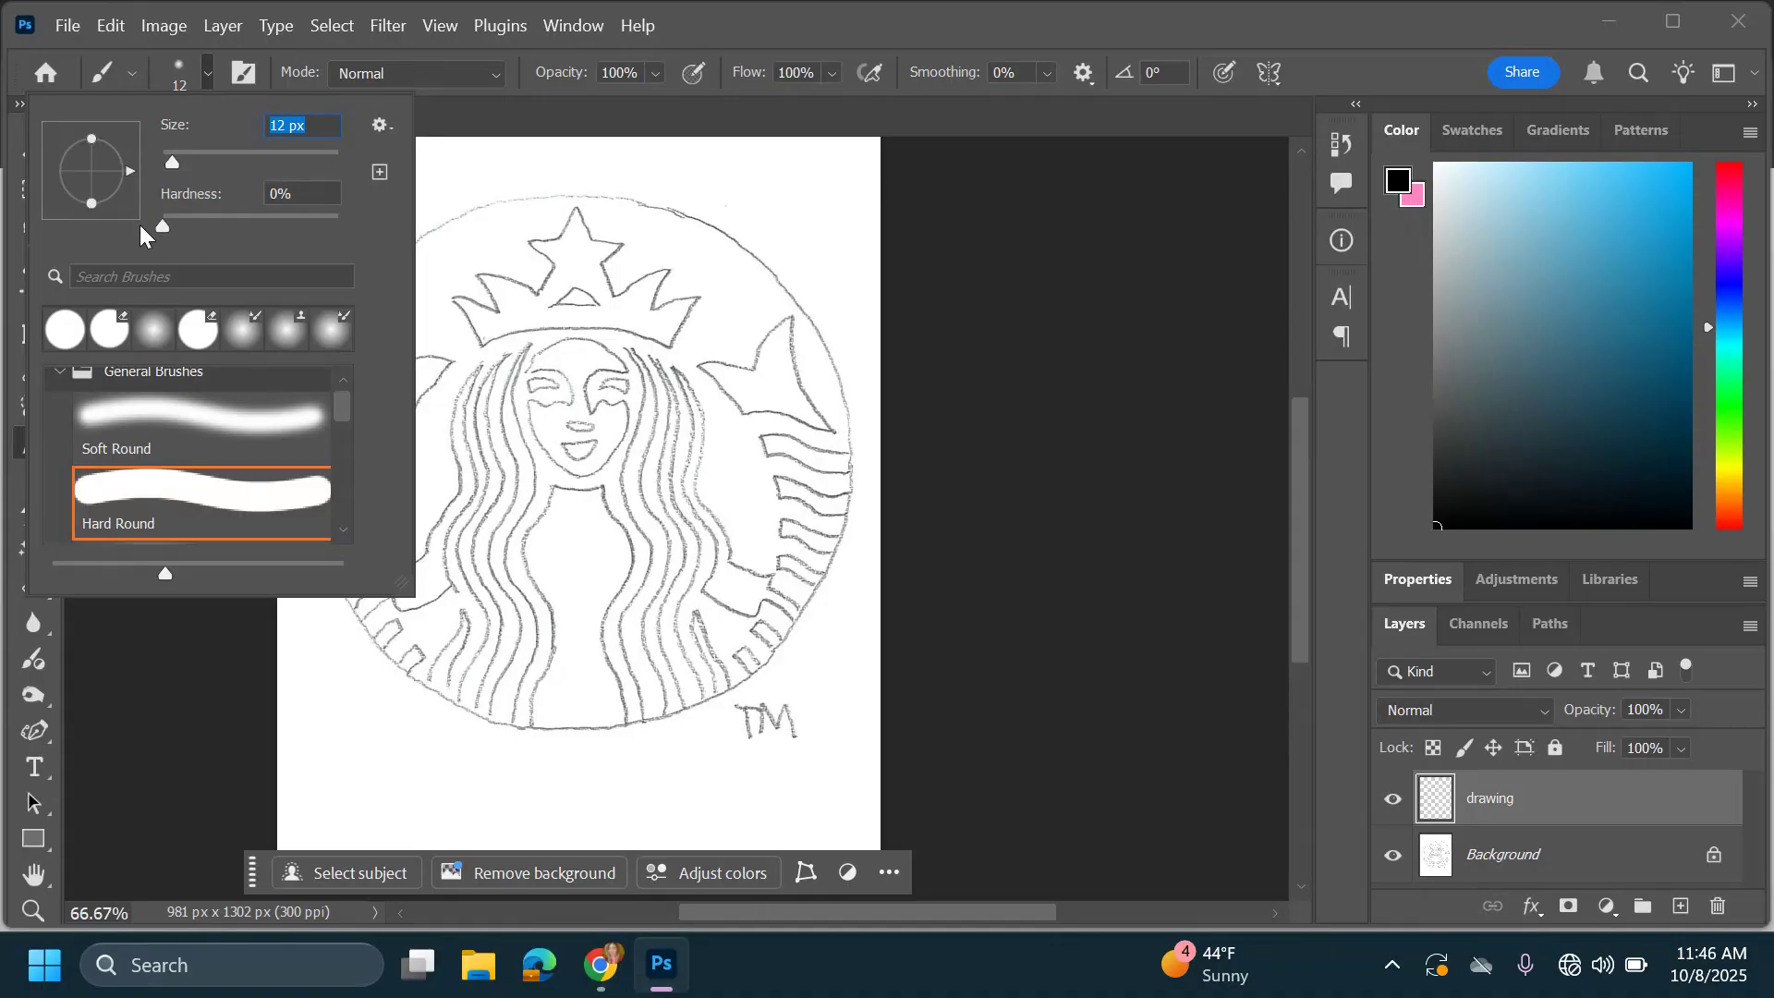
{"action": "left_click_drag", "start_coordinate": [157, 214], "coordinate": [353, 203]}
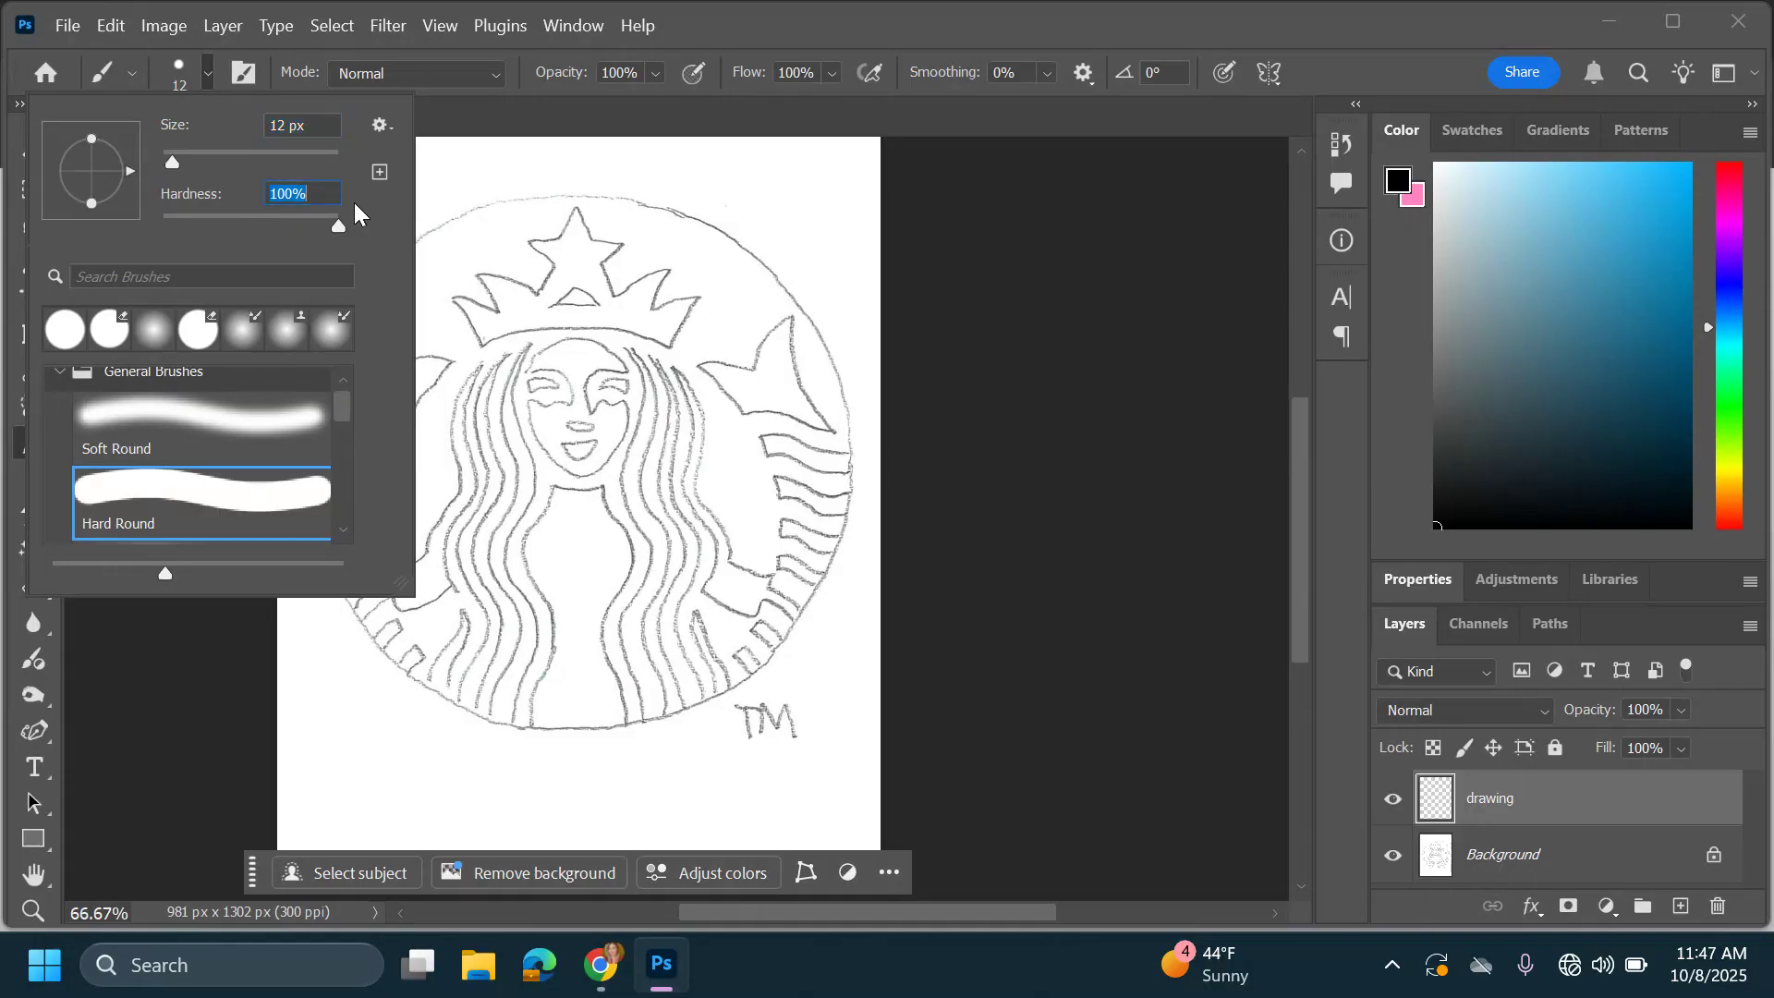
{"action": "left_click", "coordinate": [199, 62]}
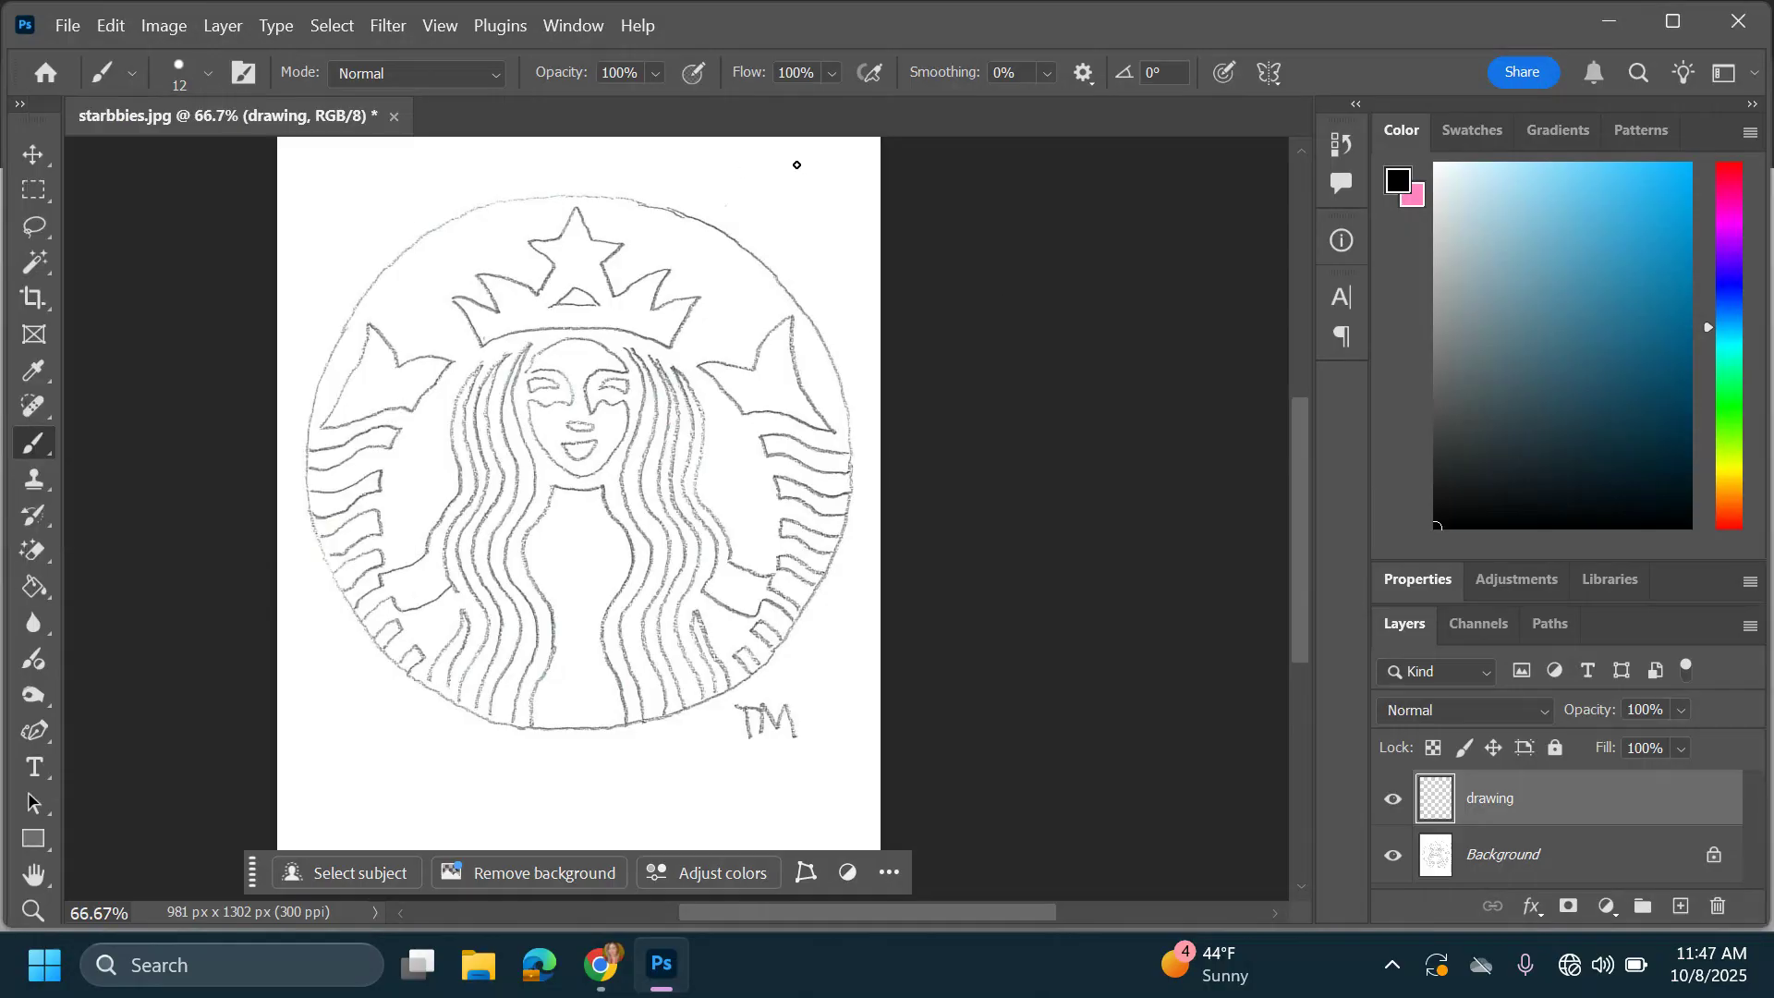
{"action": "mouse_move", "coordinate": [739, 178]}
{"action": "left_mouse_down"}
{"action": "mouse_move", "coordinate": [681, 275]}
{"action": "mouse_move", "coordinate": [707, 333]}
{"action": "mouse_move", "coordinate": [752, 360]}
{"action": "mouse_move", "coordinate": [809, 353]}
{"action": "mouse_move", "coordinate": [850, 294]}
{"action": "mouse_move", "coordinate": [838, 225]}
{"action": "left_mouse_up"}
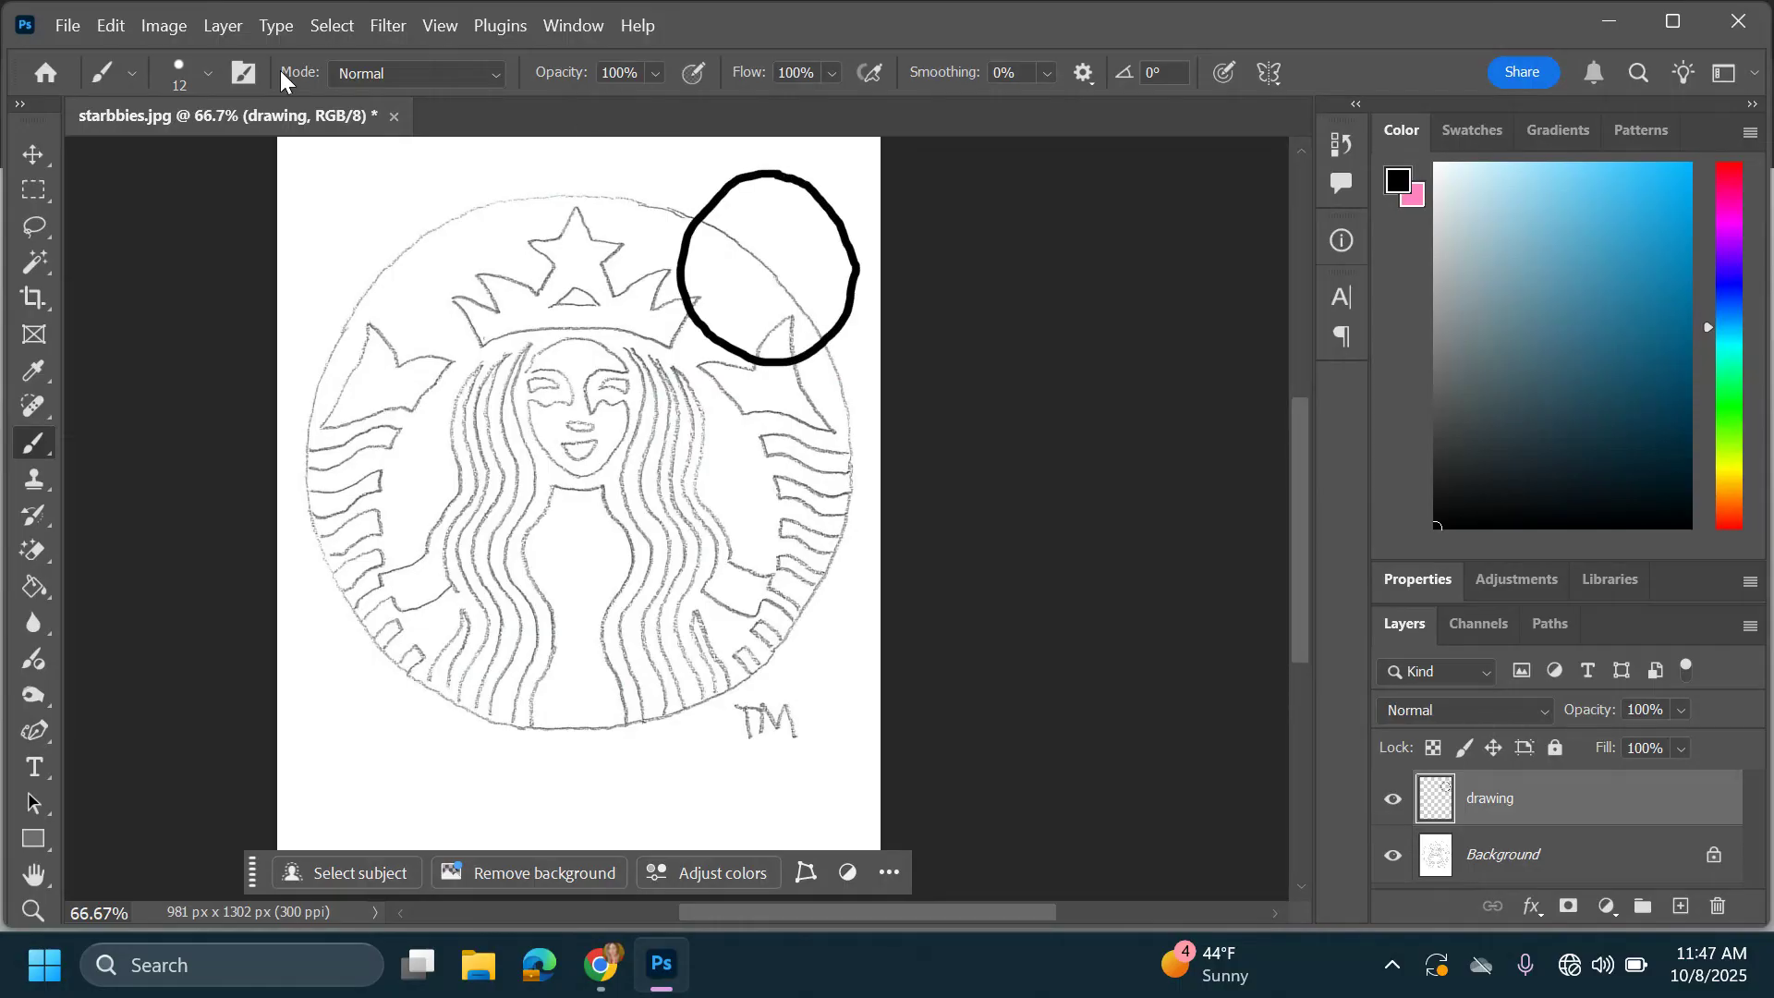
Set the brush hardness to 0% and draw a second freehand circle around the star on the crown
{"action": "left_click", "coordinate": [205, 74]}
{"action": "left_click_drag", "start_coordinate": [341, 224], "coordinate": [101, 200]}
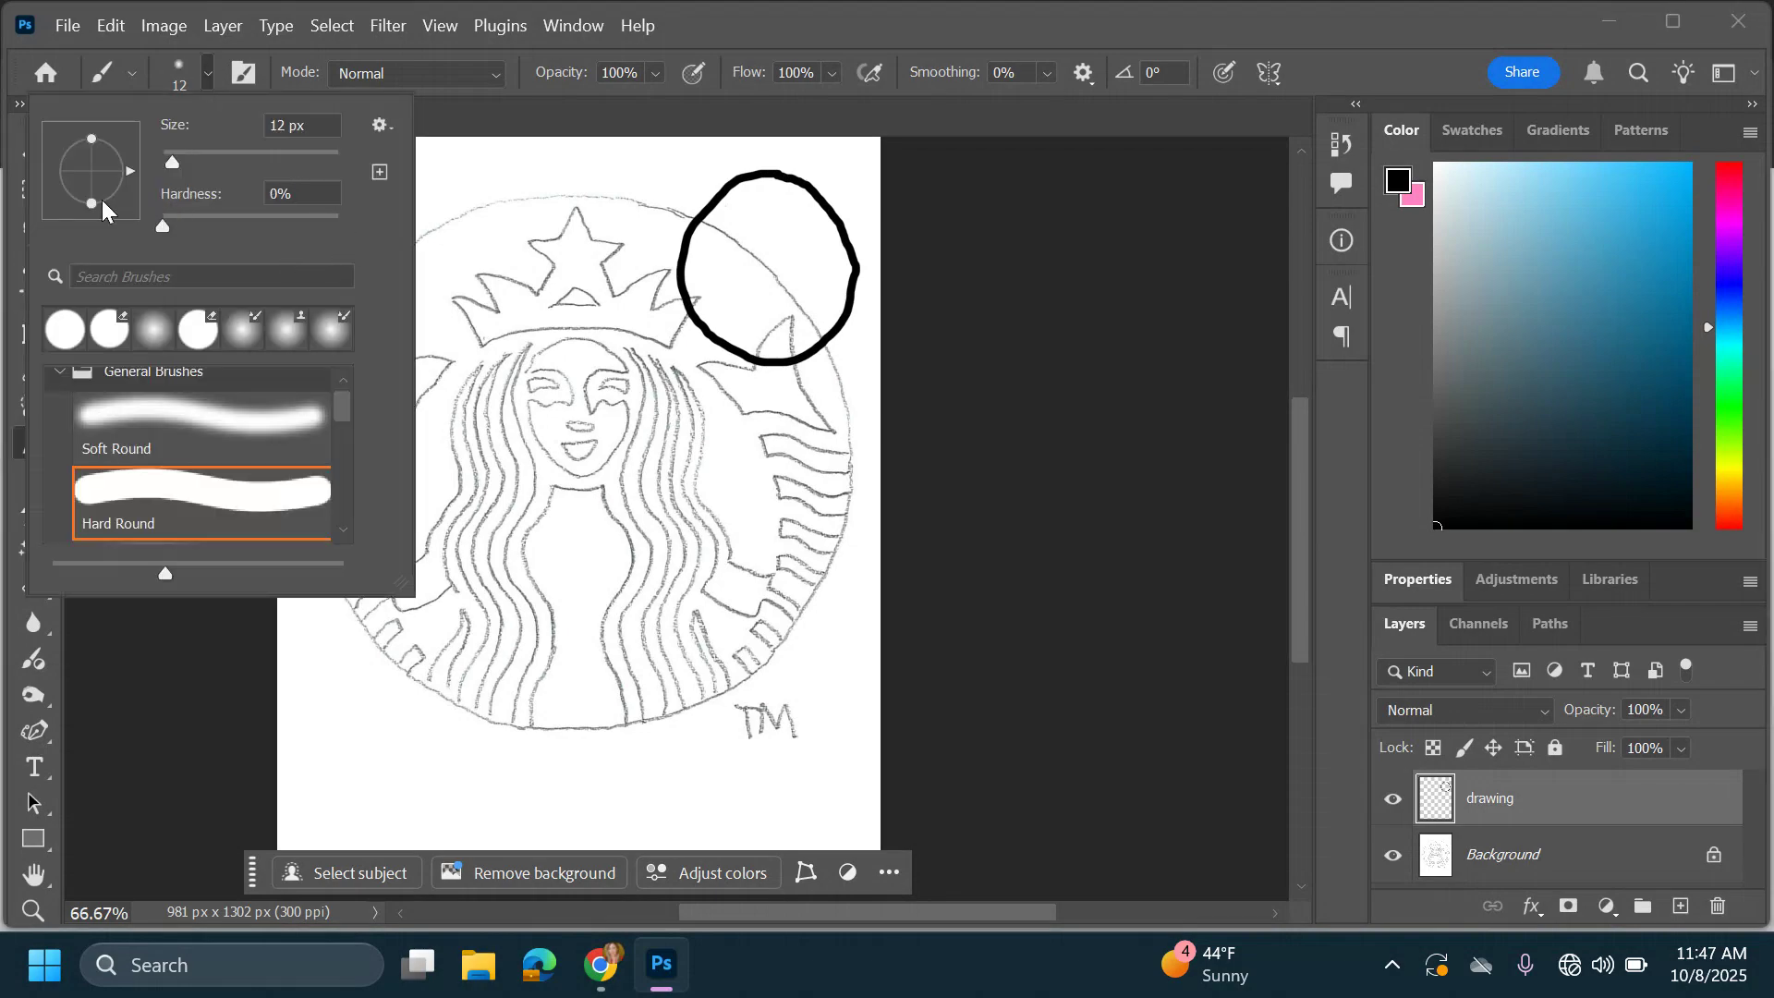
{"action": "left_click", "coordinate": [181, 81]}
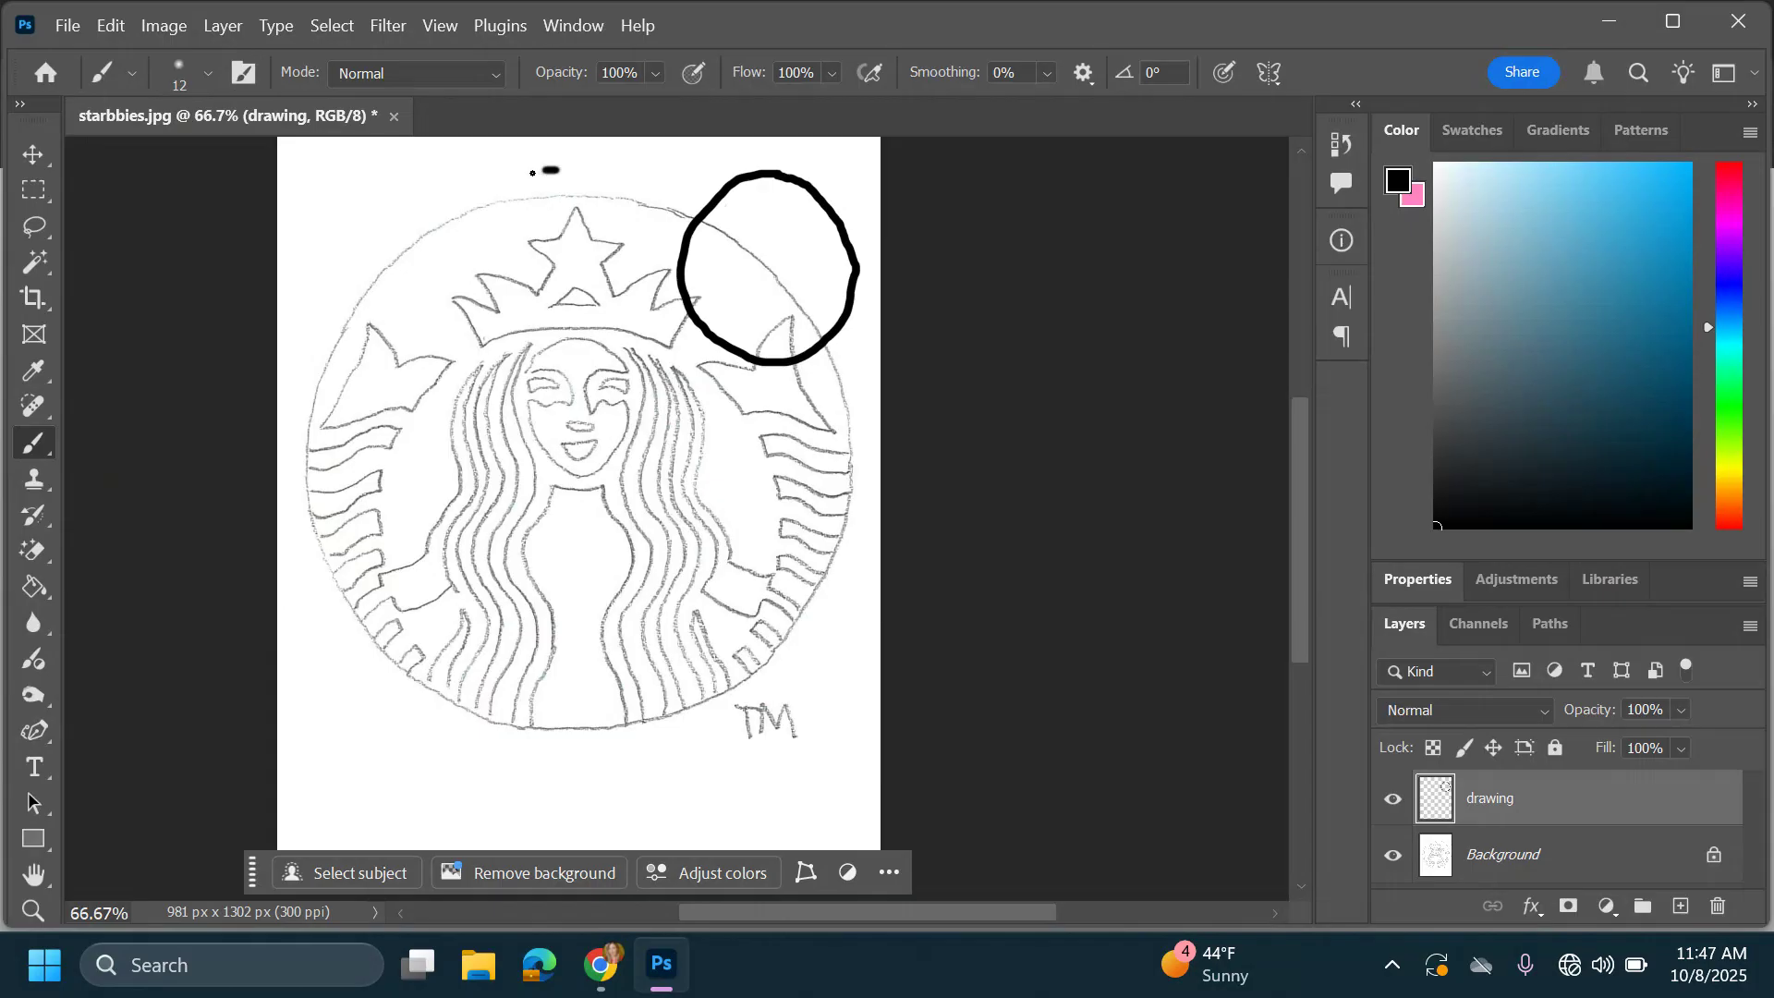
{"action": "mouse_move", "coordinate": [533, 173]}
{"action": "left_mouse_down"}
{"action": "mouse_move", "coordinate": [489, 257]}
{"action": "mouse_move", "coordinate": [560, 324]}
{"action": "mouse_move", "coordinate": [613, 300]}
{"action": "mouse_move", "coordinate": [648, 234]}
{"action": "mouse_move", "coordinate": [575, 164]}
{"action": "left_mouse_up"}
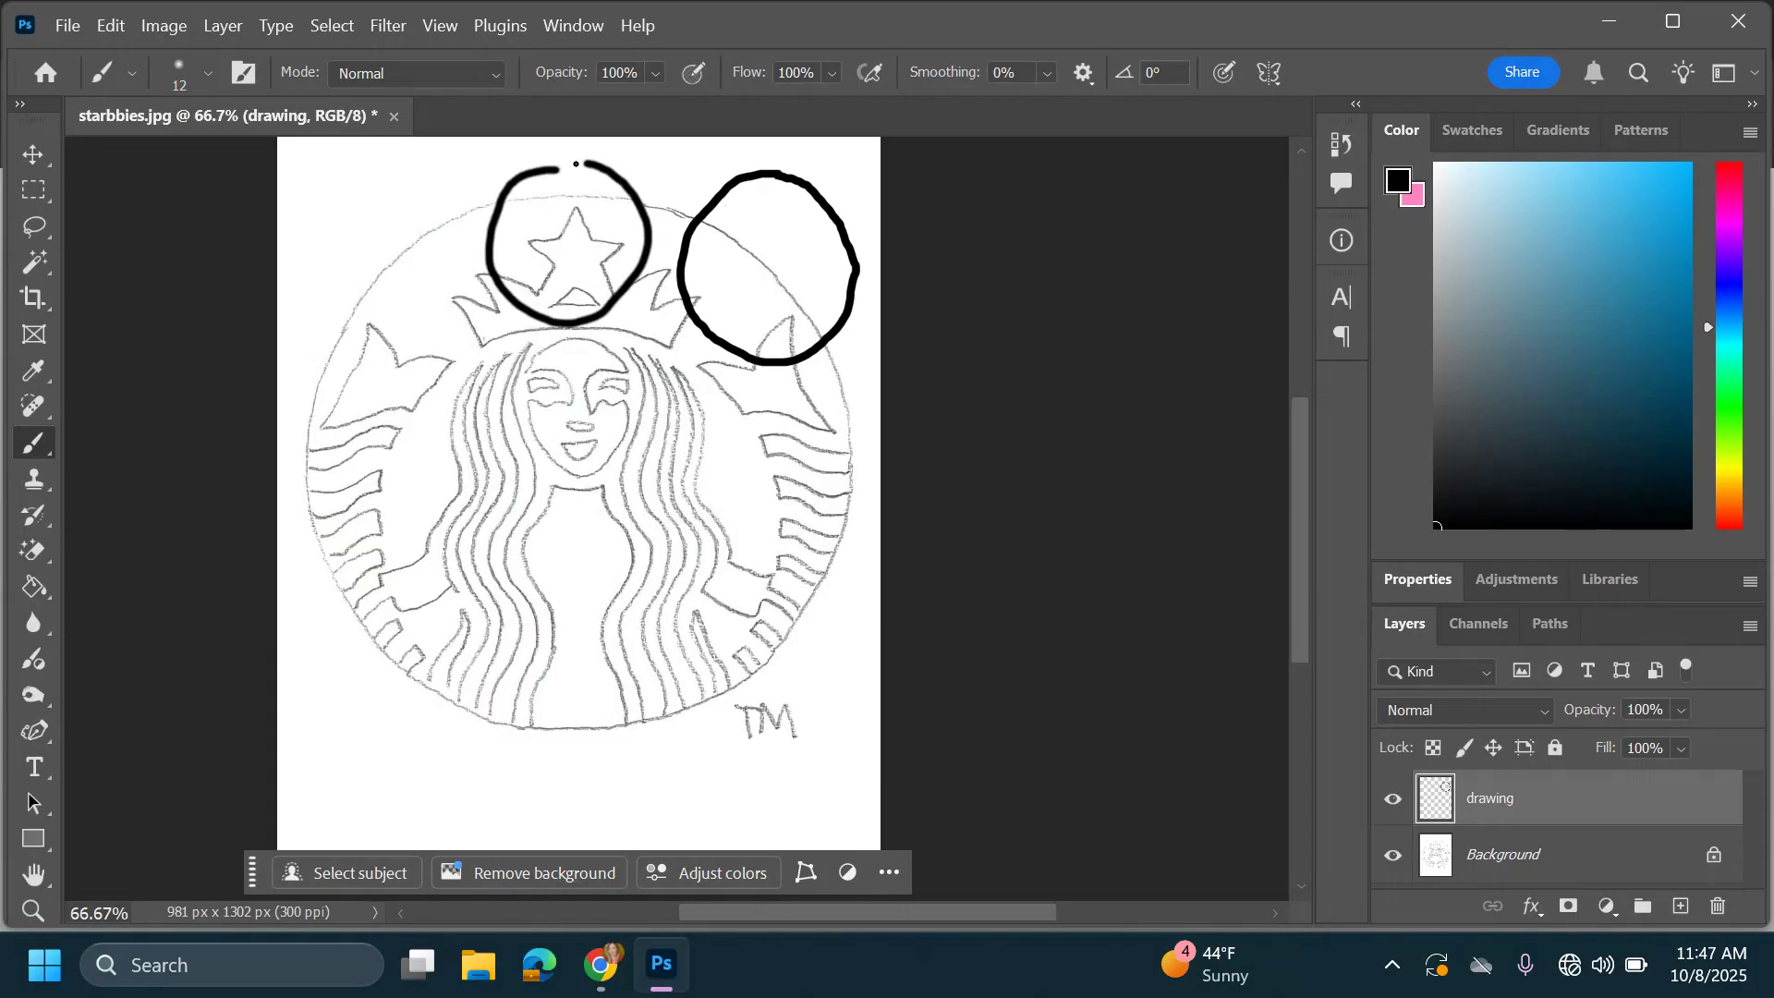
Hide the Background layer and add a new empty layer directly beneath the drawing layer
{"action": "left_click", "coordinate": [1393, 856]}
{"action": "left_click", "coordinate": [1681, 907]}
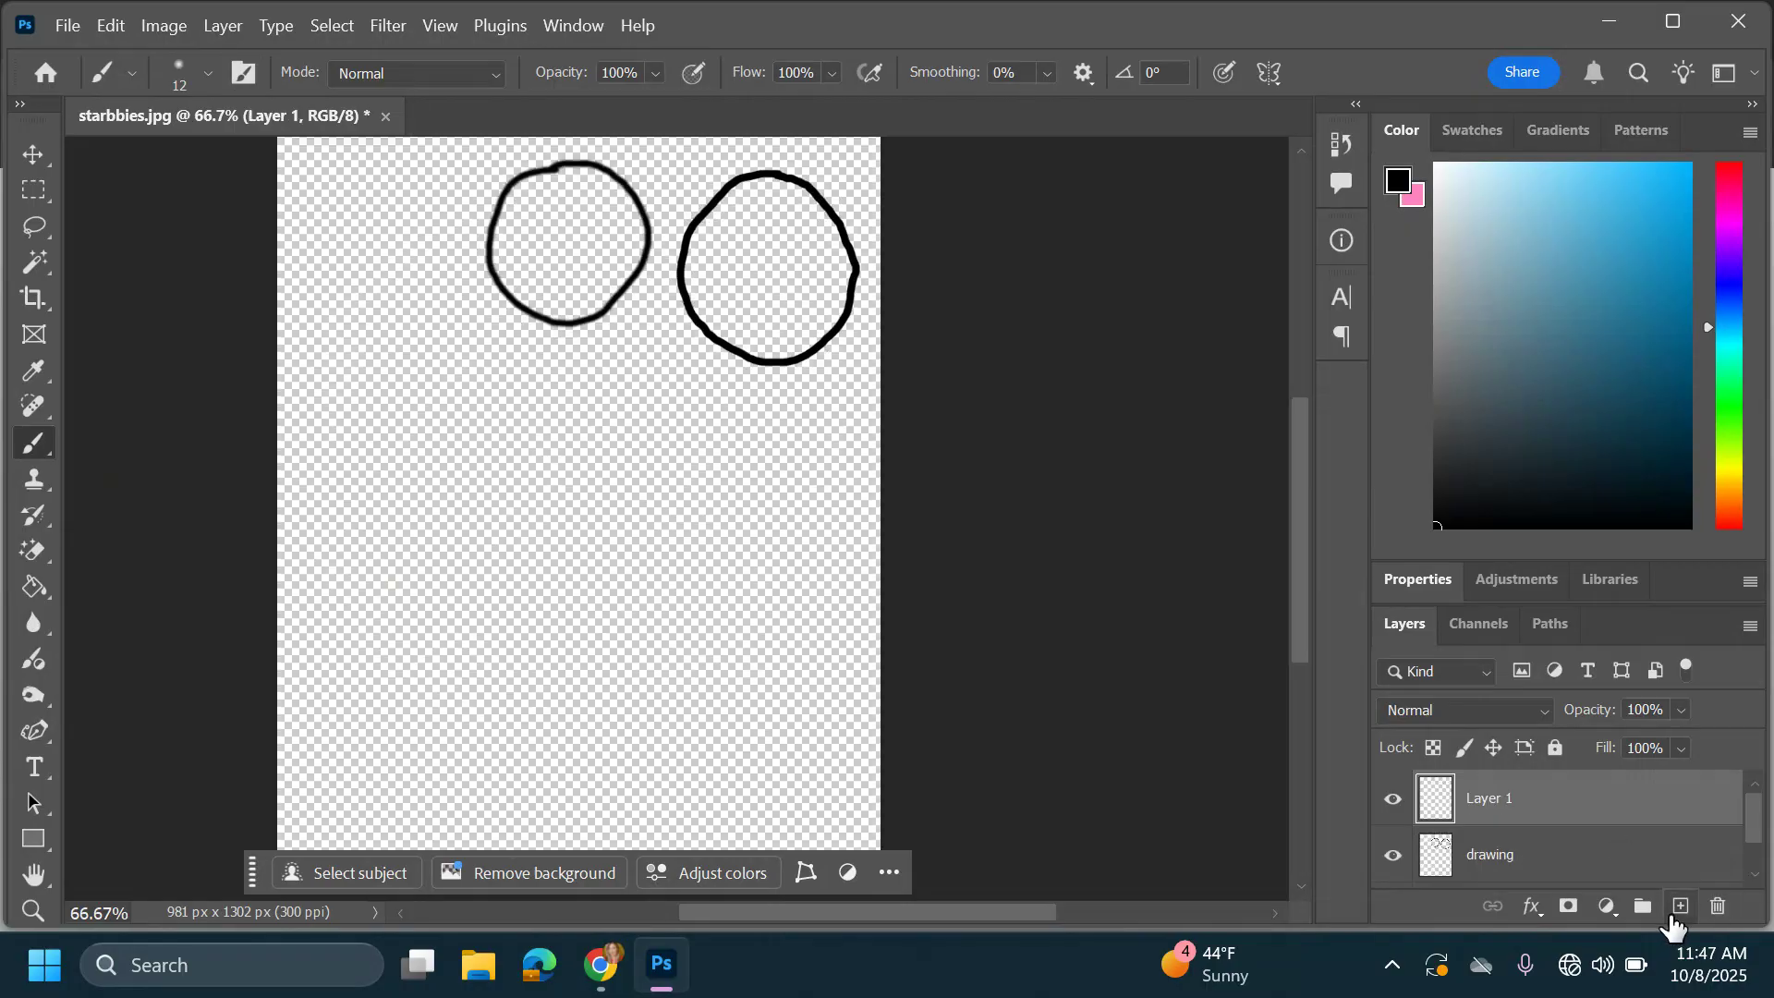
{"action": "left_click_drag", "start_coordinate": [1539, 809], "coordinate": [1537, 879]}
Fill the new layer beneath the drawing with a dark blue using the Paint Bucket
{"action": "left_click", "coordinate": [1634, 325]}
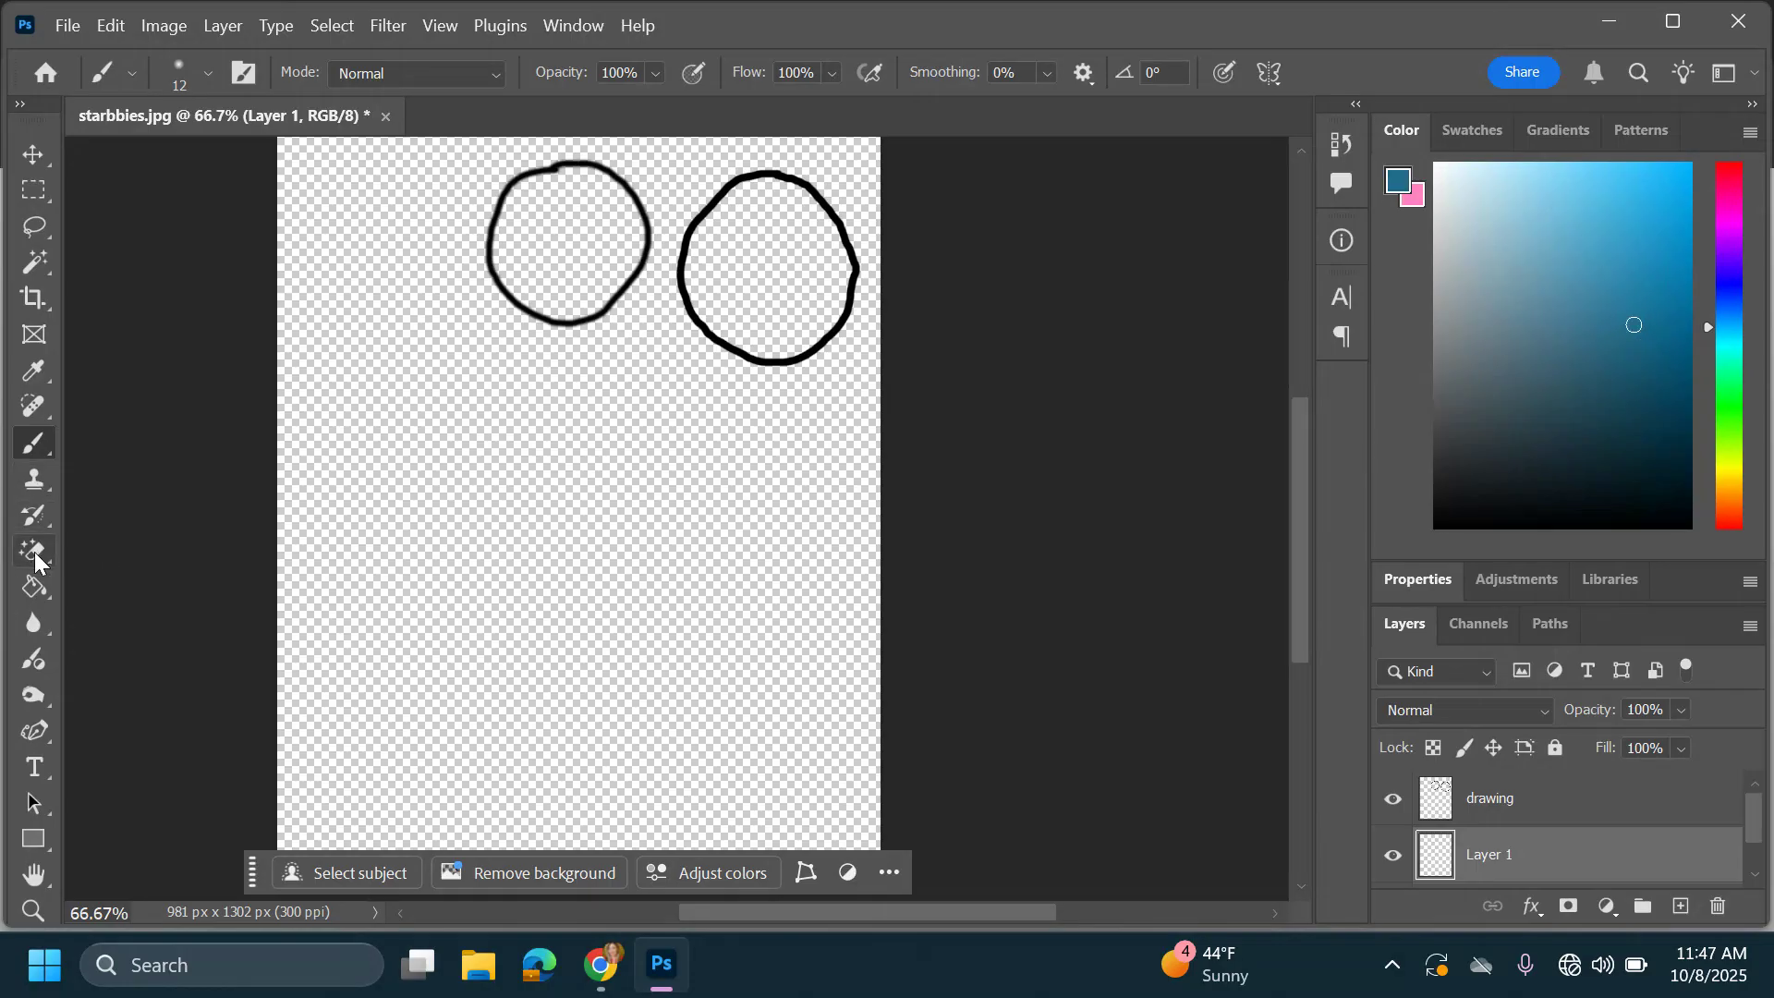
{"action": "left_click", "coordinate": [32, 596]}
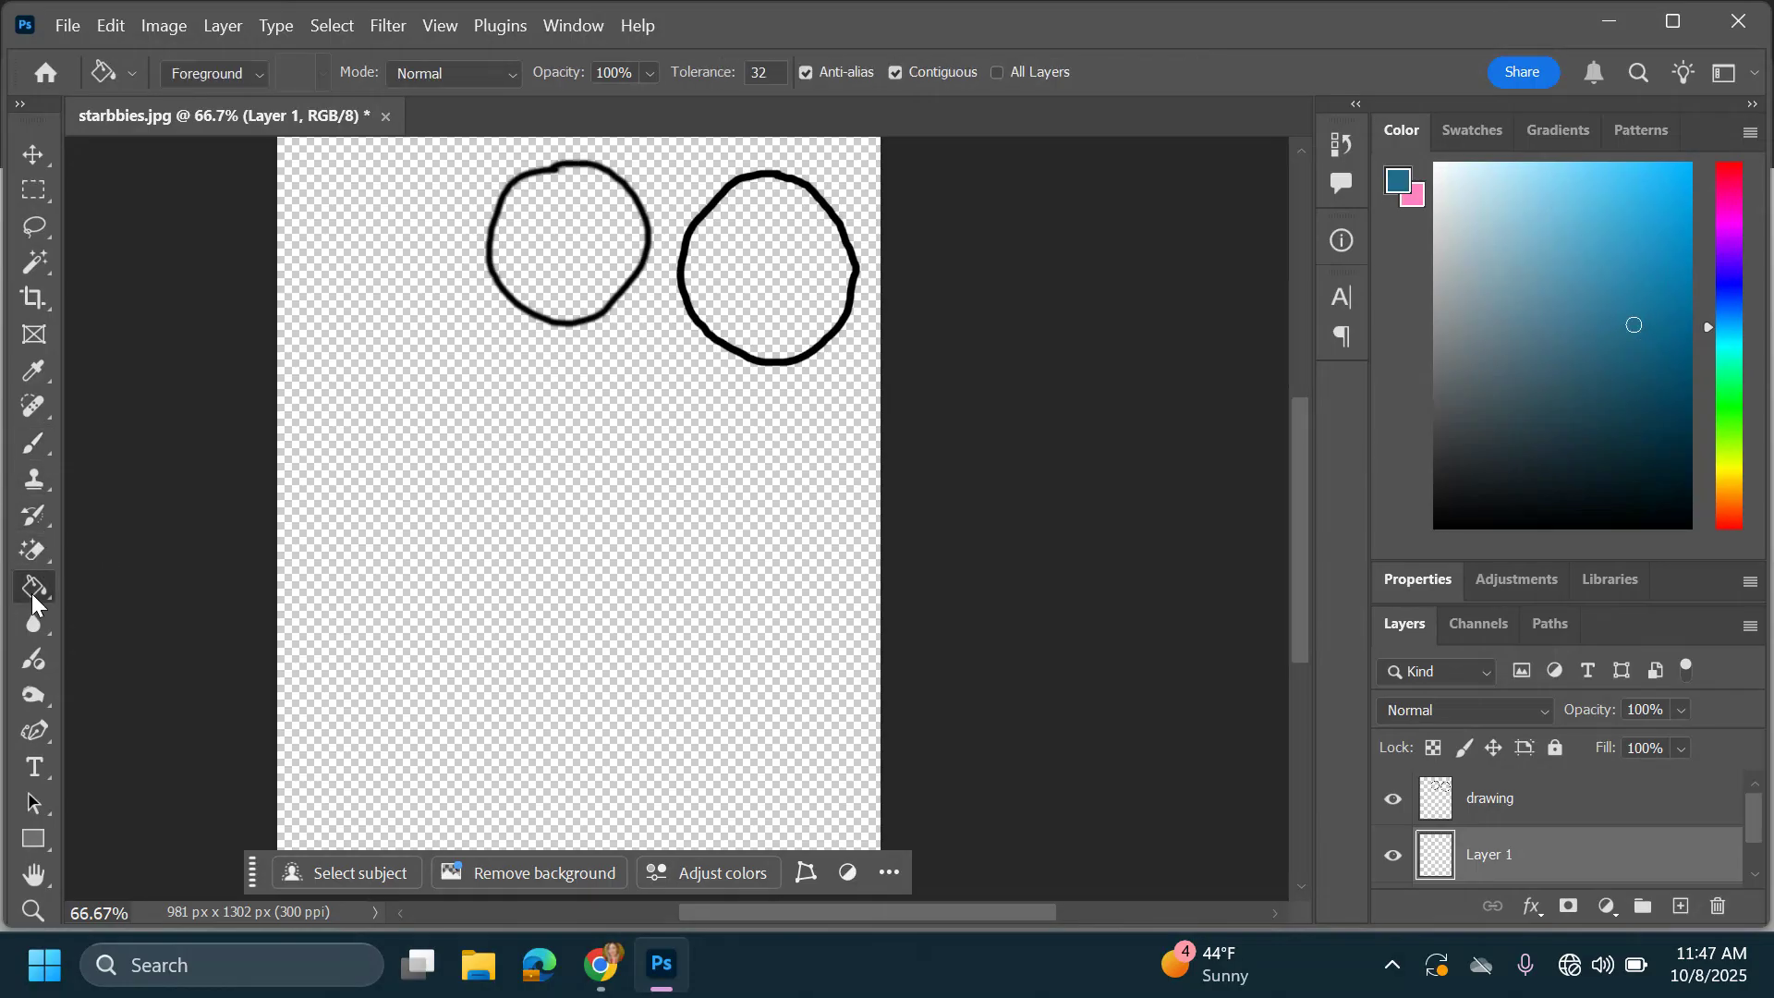
{"action": "left_click", "coordinate": [784, 545]}
On the drawing layer, fill the inside of the soft-edged circle with magenta using the Paint Bucket
{"action": "left_click", "coordinate": [1523, 802]}
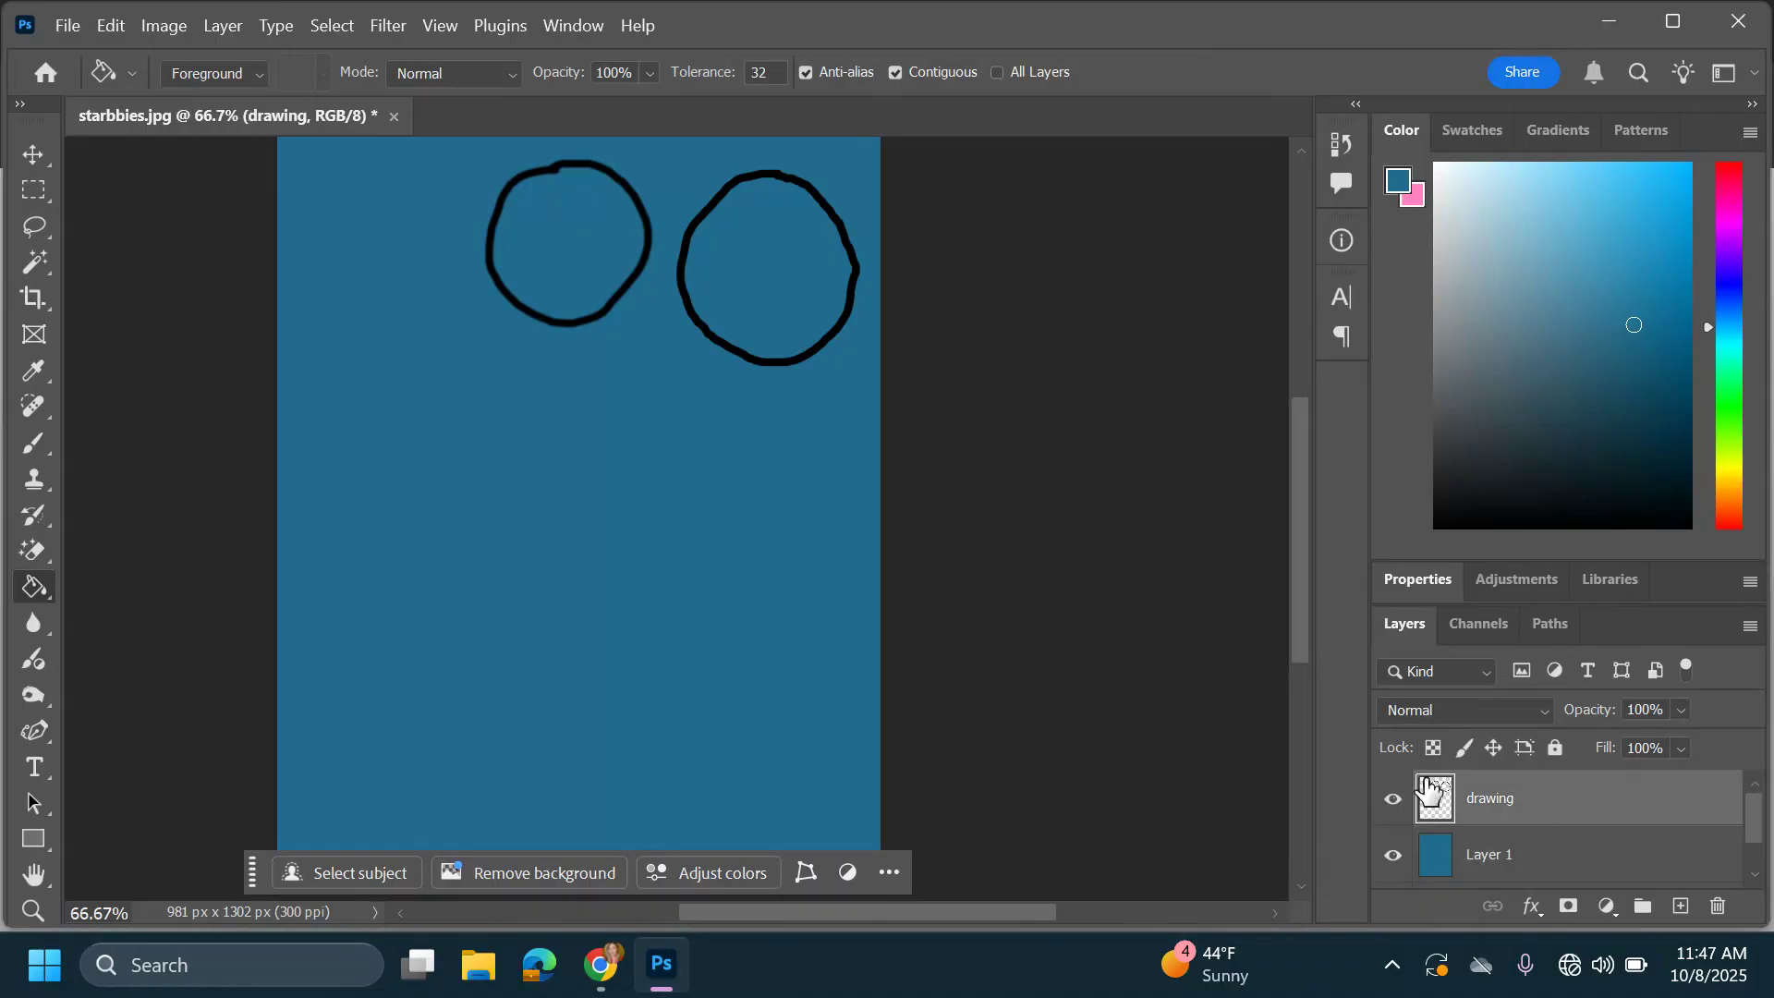
{"action": "left_click_drag", "start_coordinate": [1298, 451], "coordinate": [1295, 381]}
{"action": "left_click", "coordinate": [30, 911]}
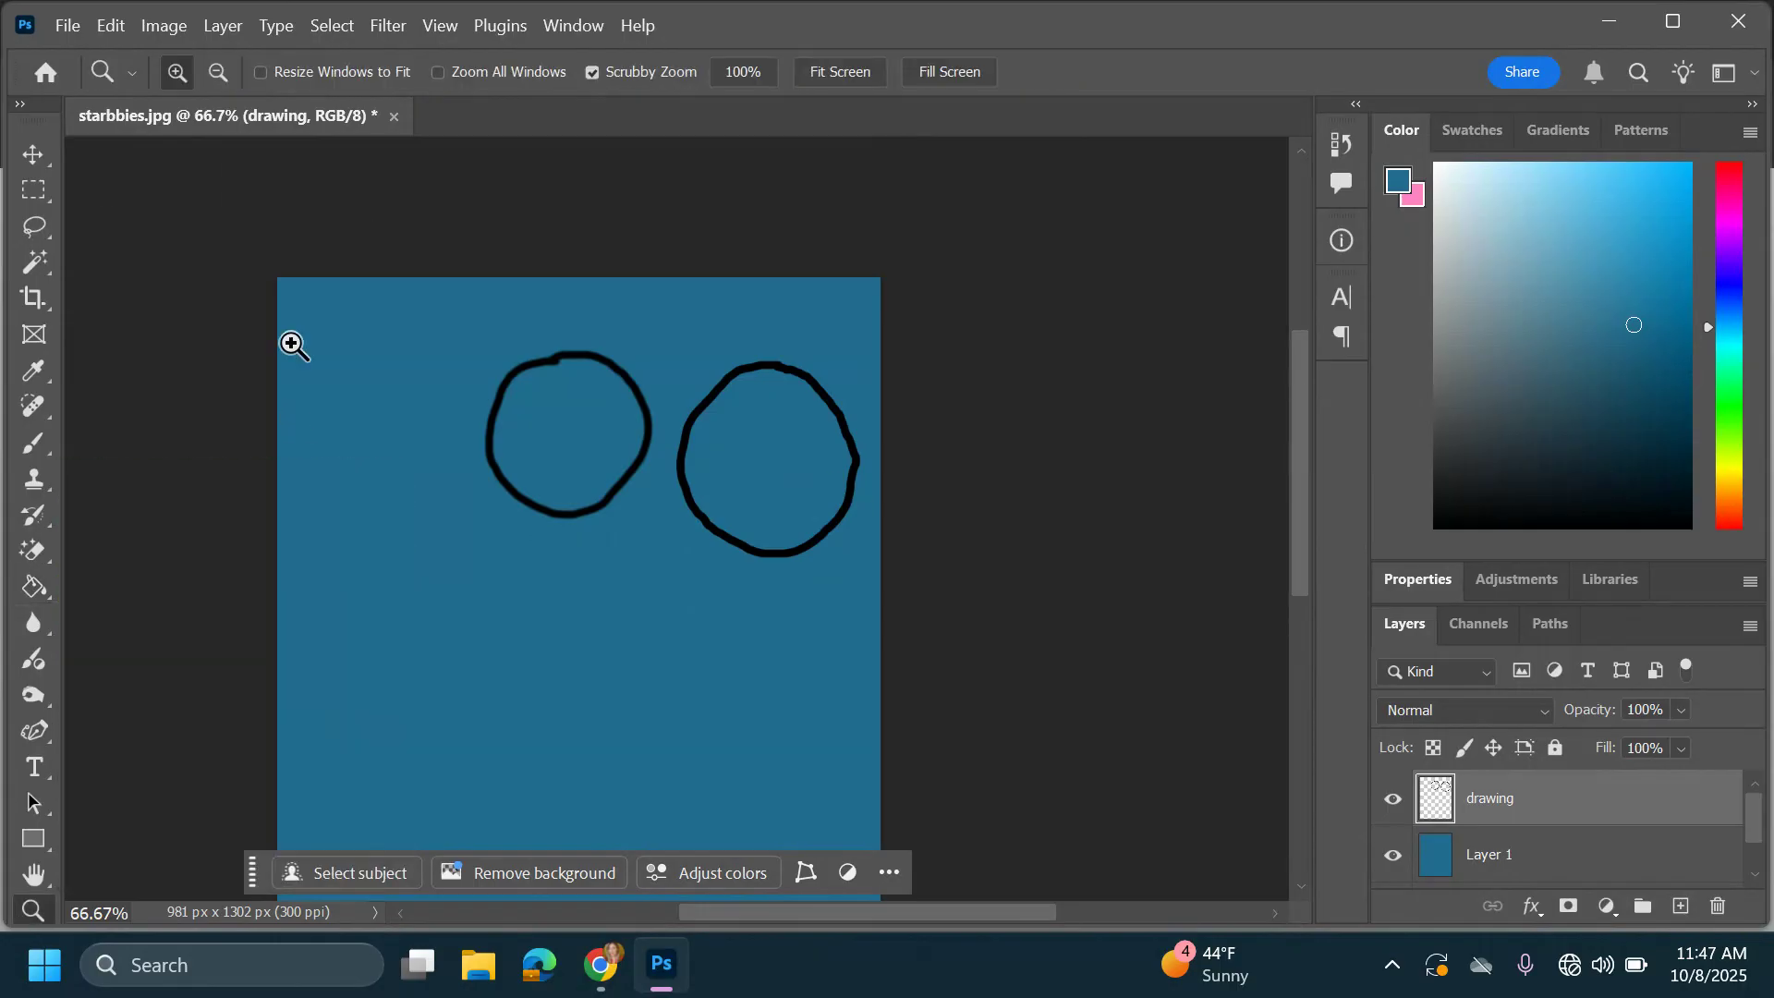
{"action": "left_click", "coordinate": [773, 452]}
{"action": "left_click", "coordinate": [775, 455]}
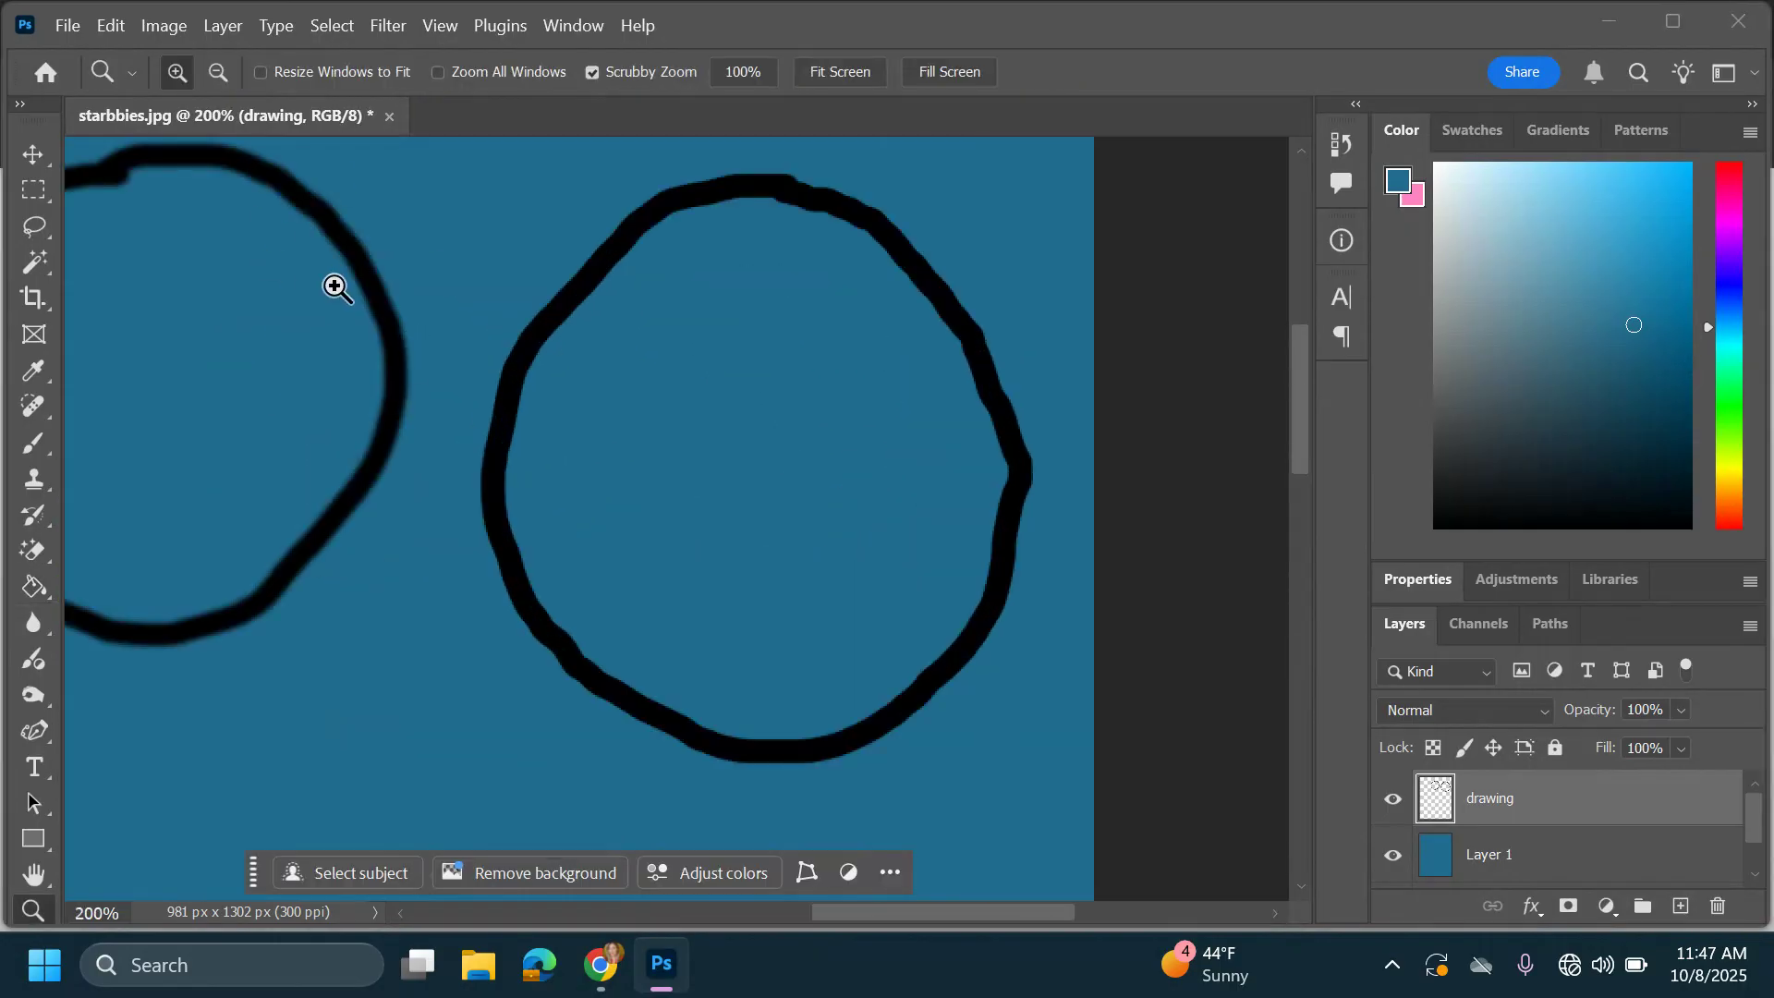
{"action": "left_click_drag", "start_coordinate": [968, 918], "coordinate": [928, 920]}
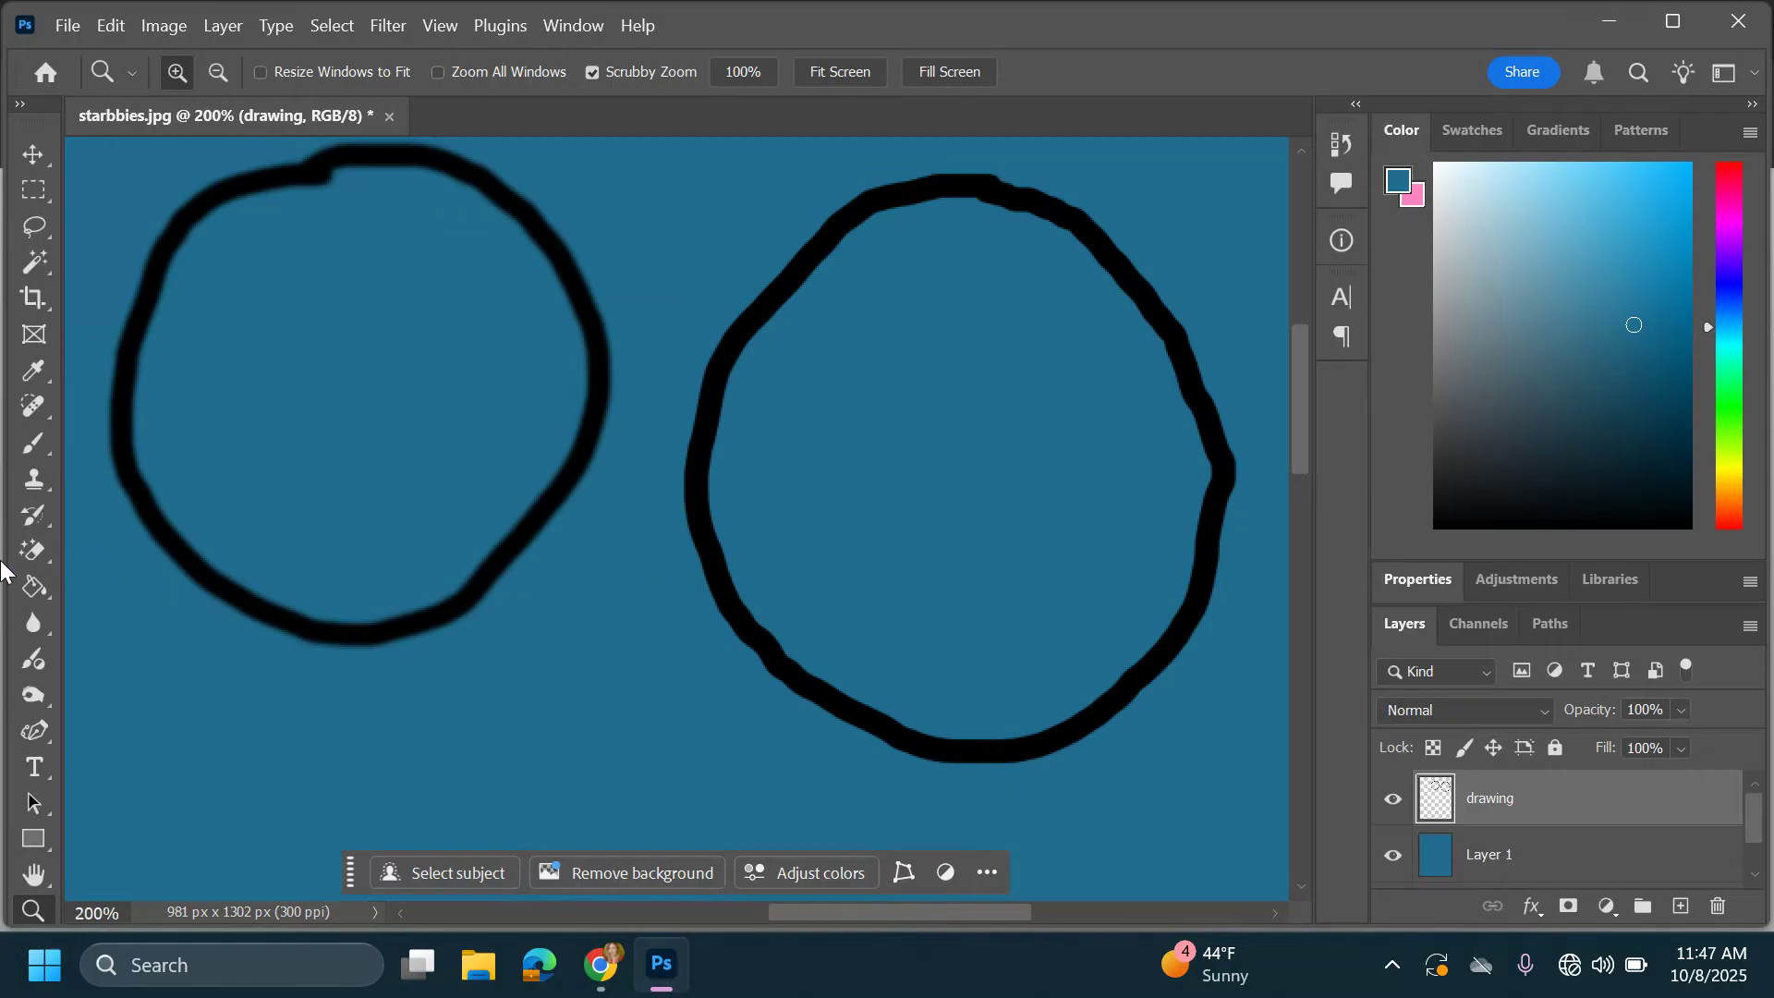
{"action": "left_click", "coordinate": [38, 602]}
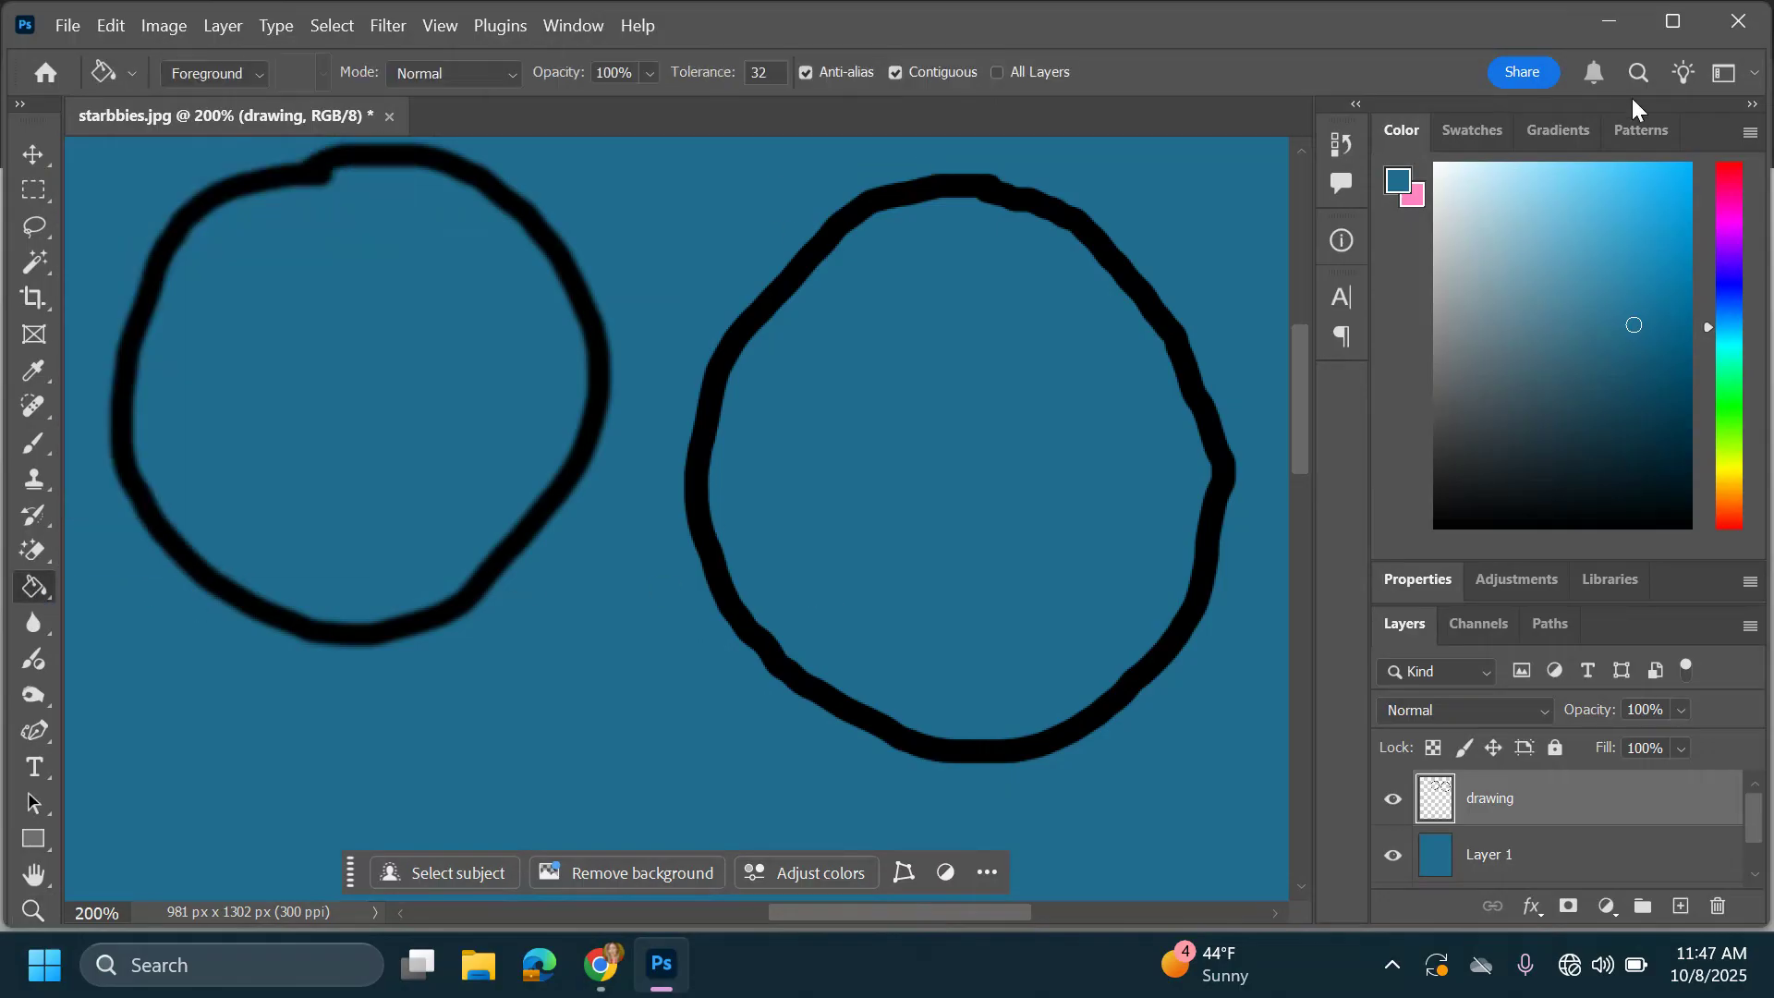
{"action": "left_click", "coordinate": [1713, 226]}
{"action": "left_click", "coordinate": [1649, 210]}
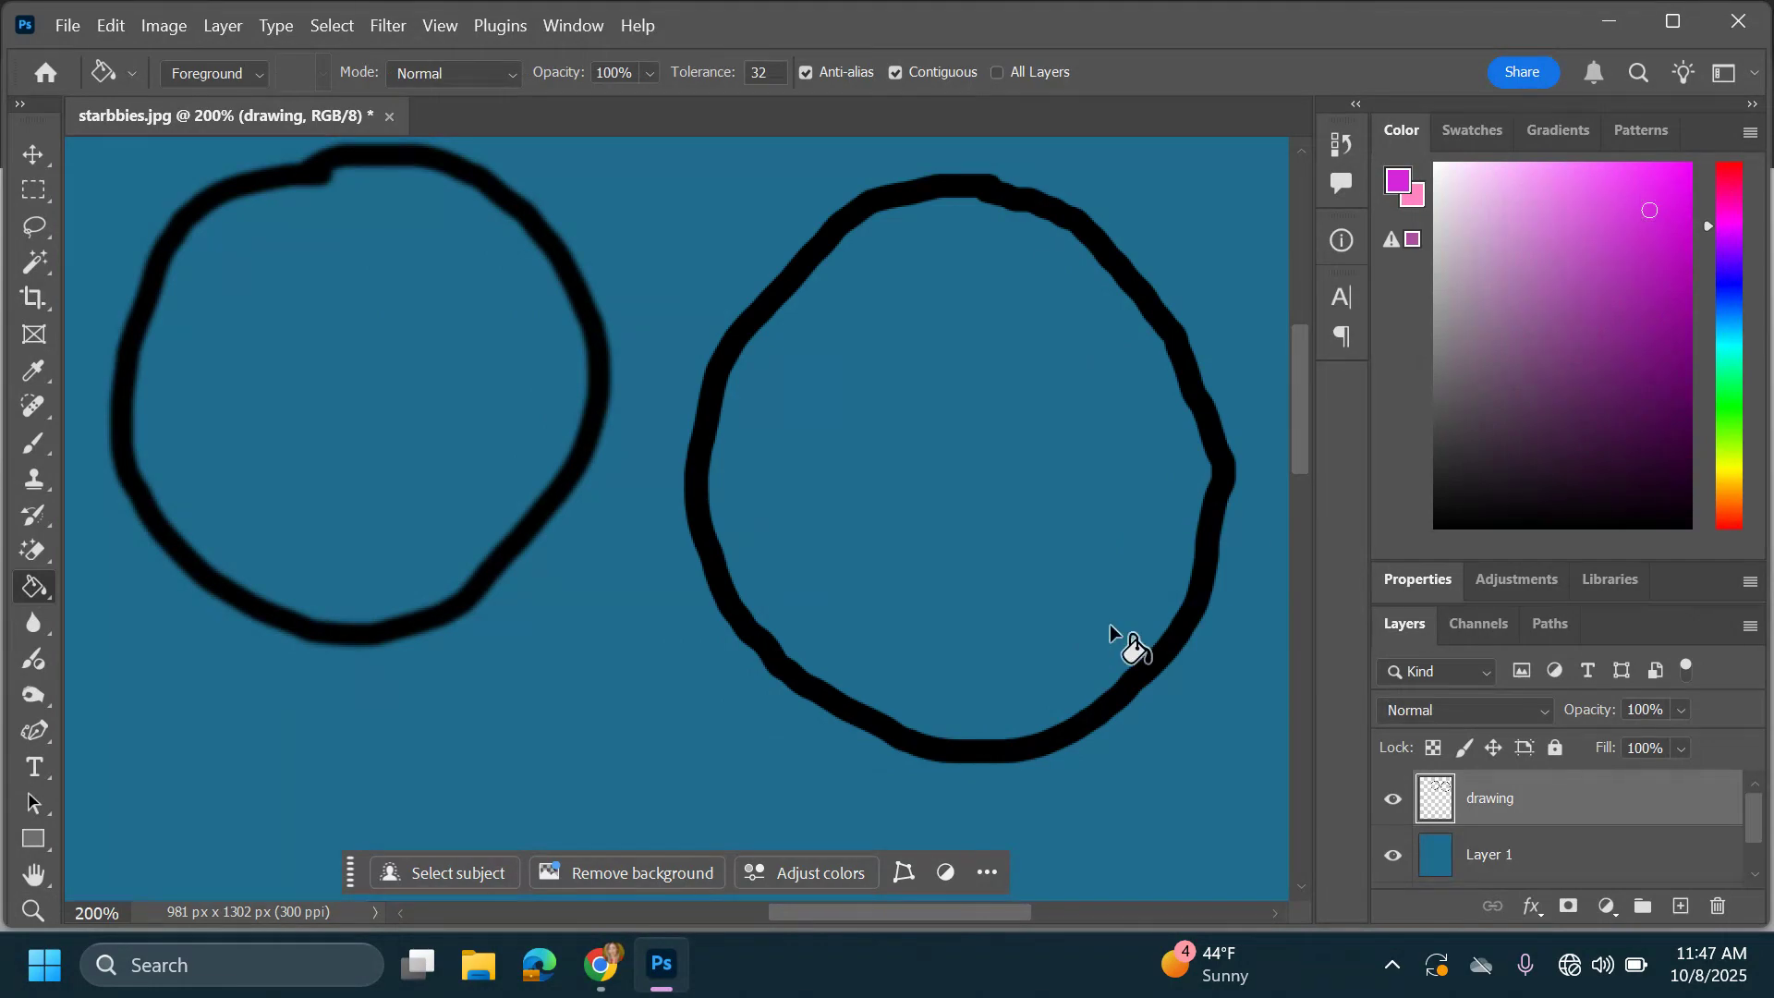
{"action": "left_click", "coordinate": [480, 368]}
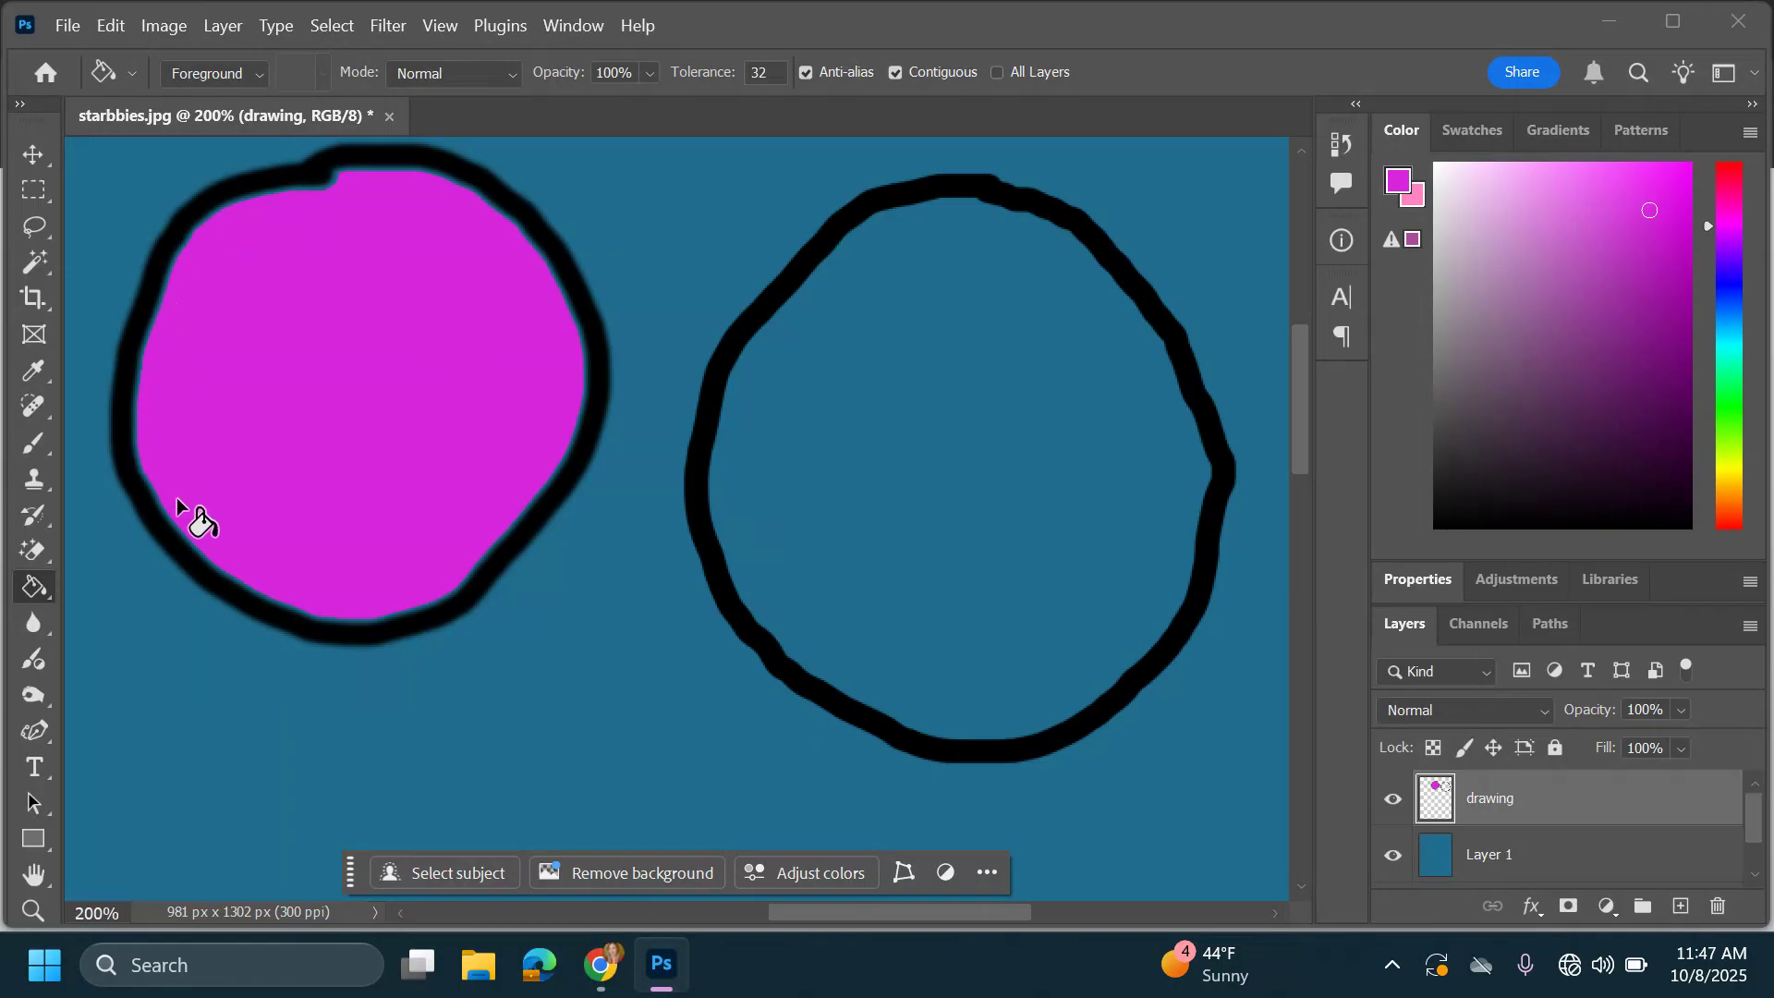
Refill Layer 1 behind the circles with light gray
{"action": "left_click", "coordinate": [1525, 874]}
{"action": "left_click_drag", "start_coordinate": [1456, 270], "coordinate": [1363, 262]}
{"action": "left_click", "coordinate": [563, 692]}
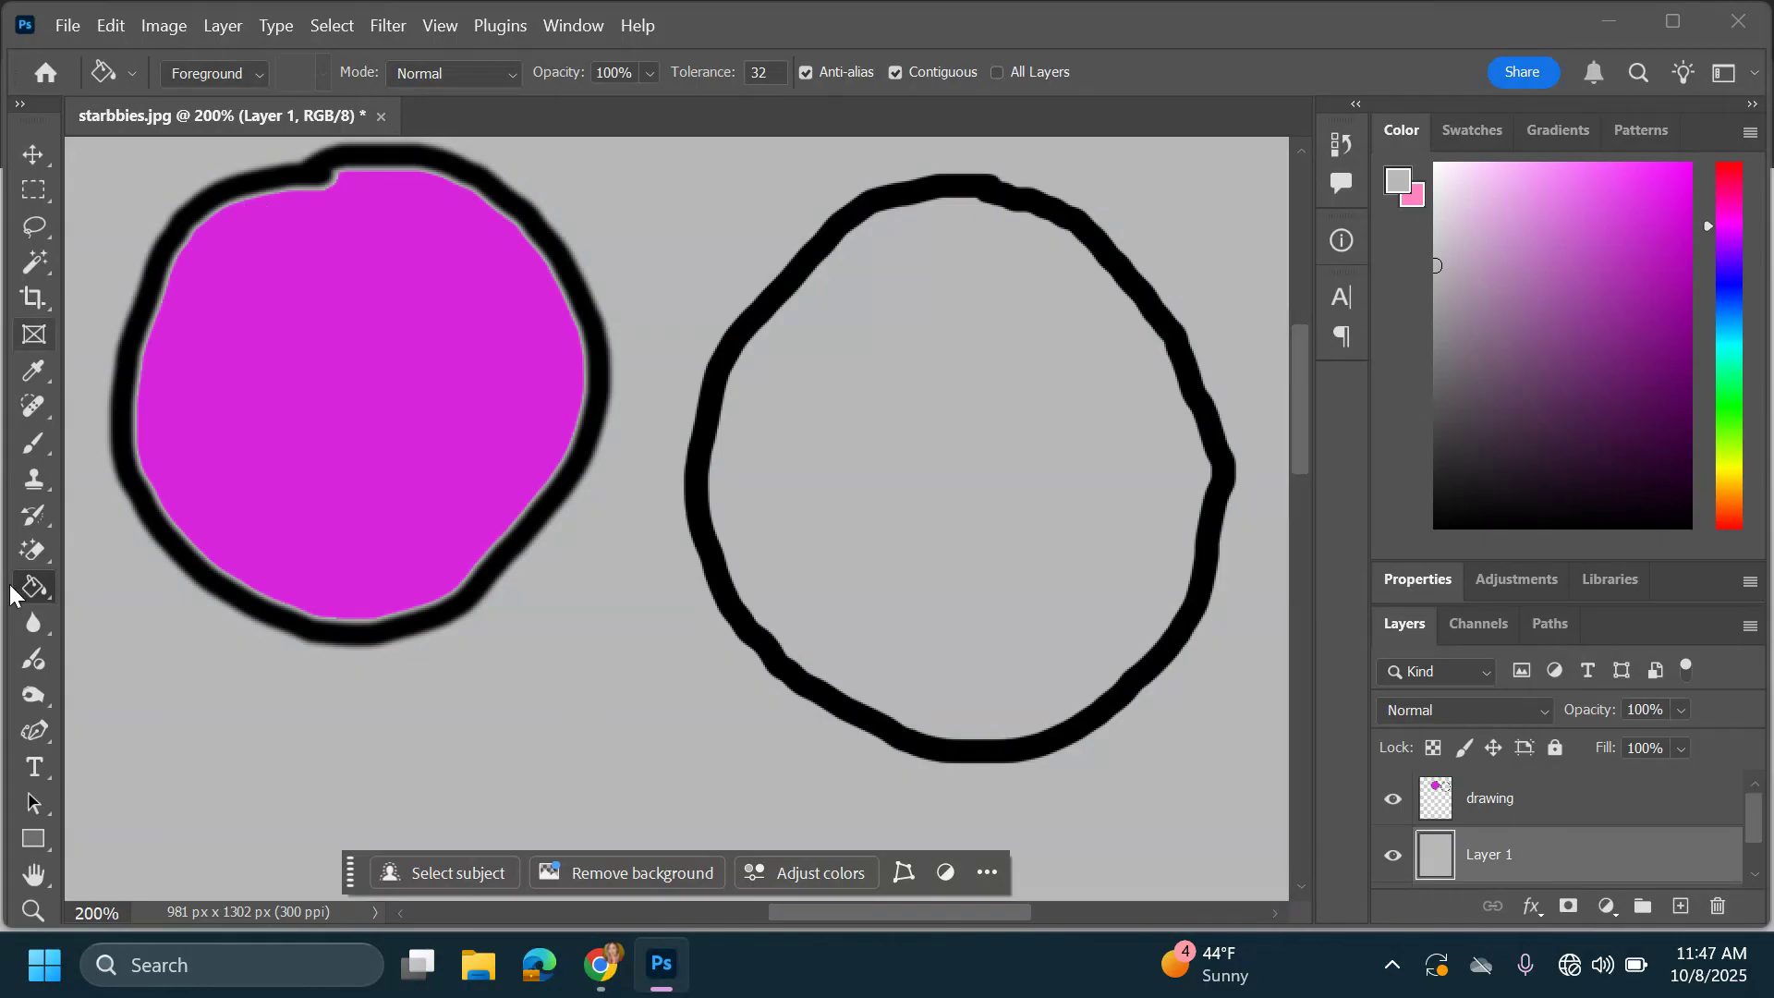
Inspect the soft-edged circle up close where its magenta fill meets the black outline
{"action": "left_click", "coordinate": [33, 912]}
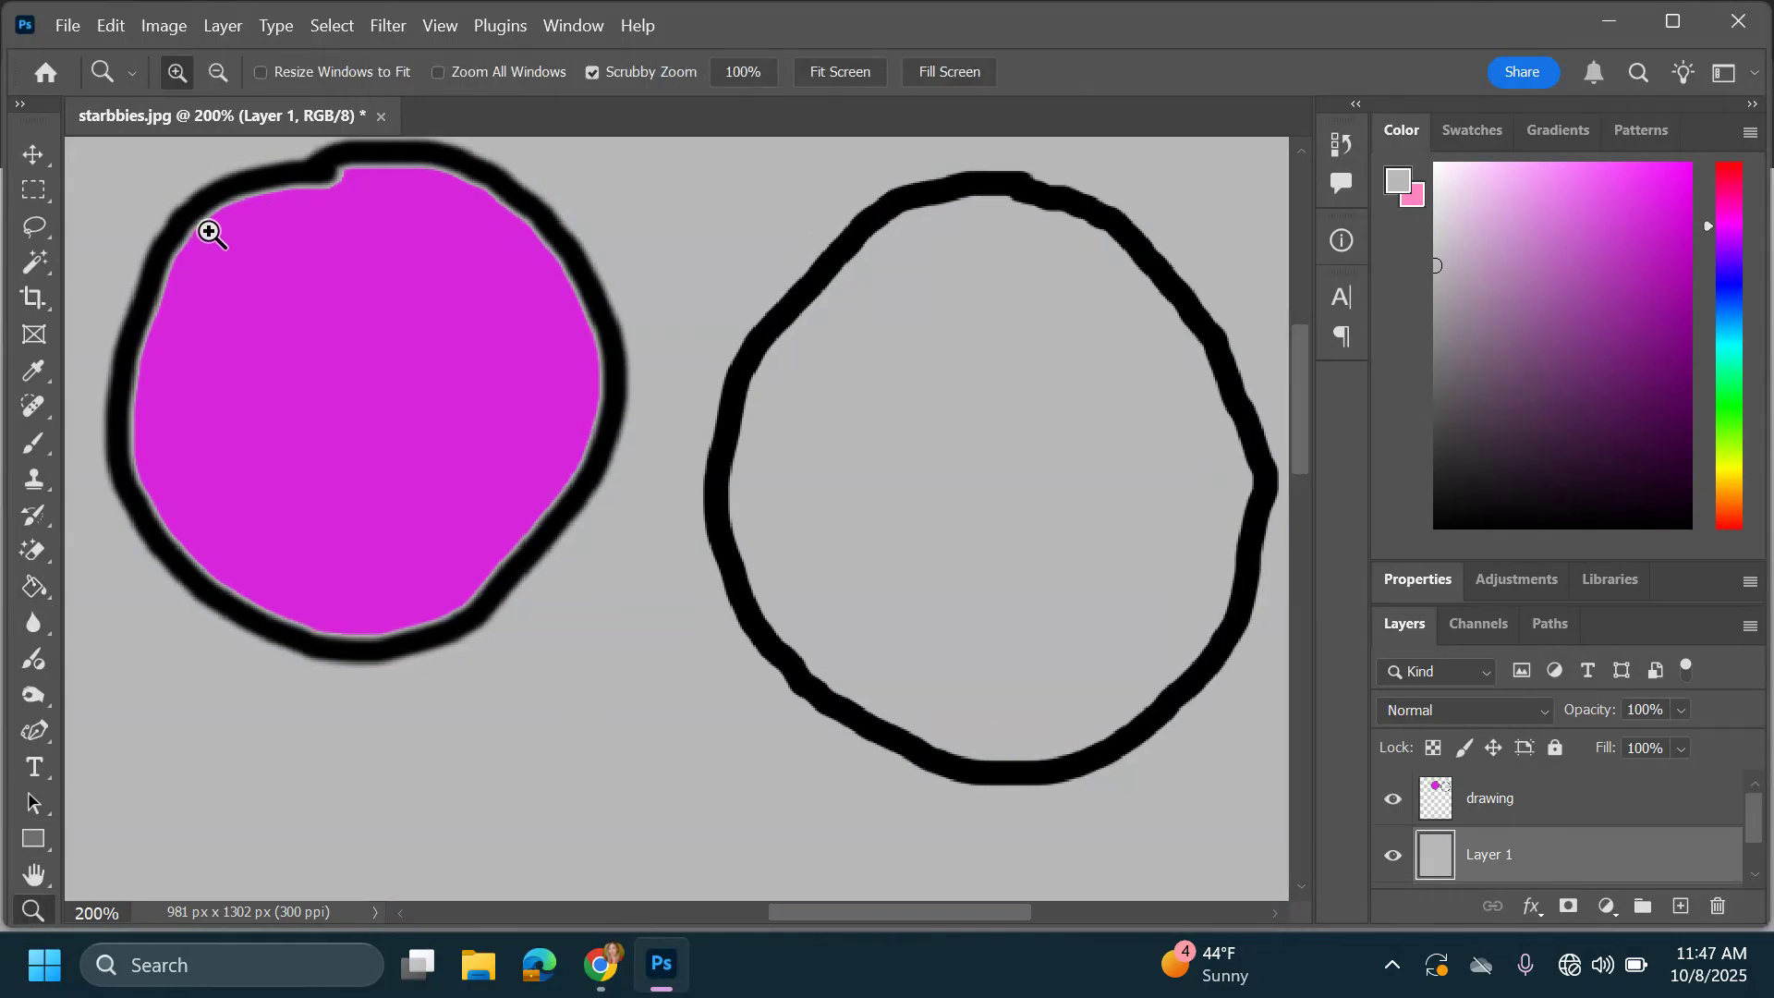
{"action": "left_click", "coordinate": [209, 232]}
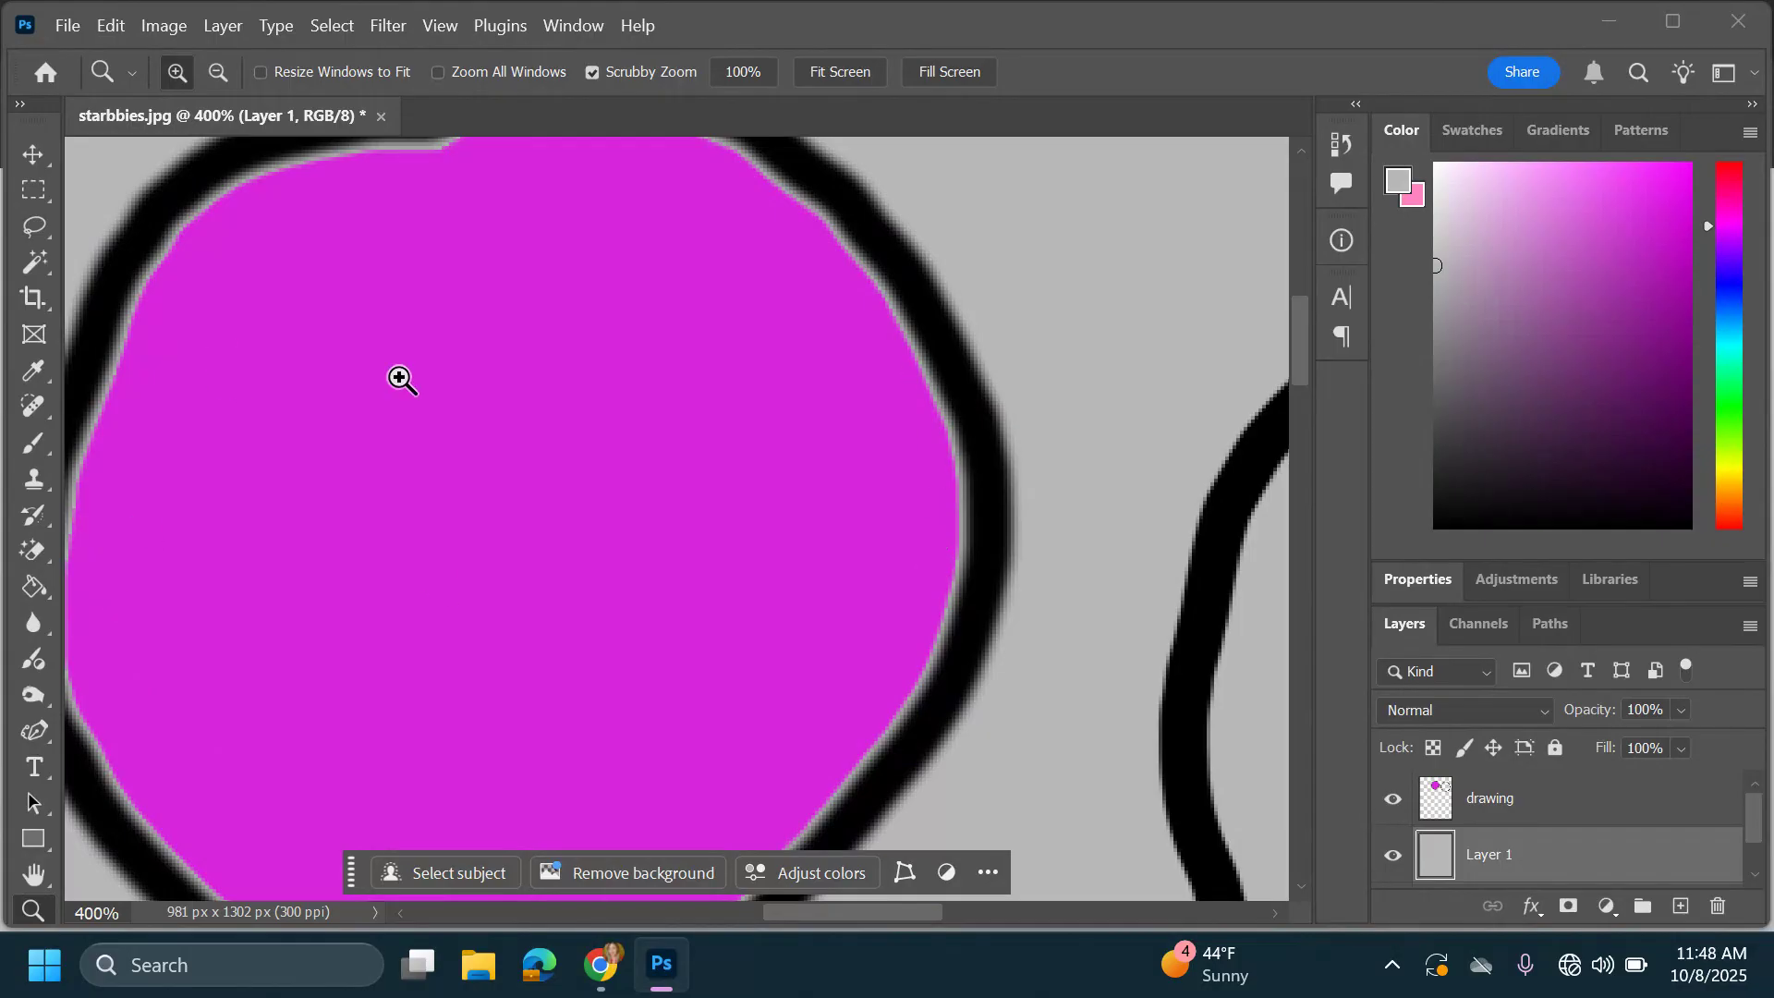
{"action": "left_click", "coordinate": [218, 72]}
{"action": "left_click", "coordinate": [684, 510]}
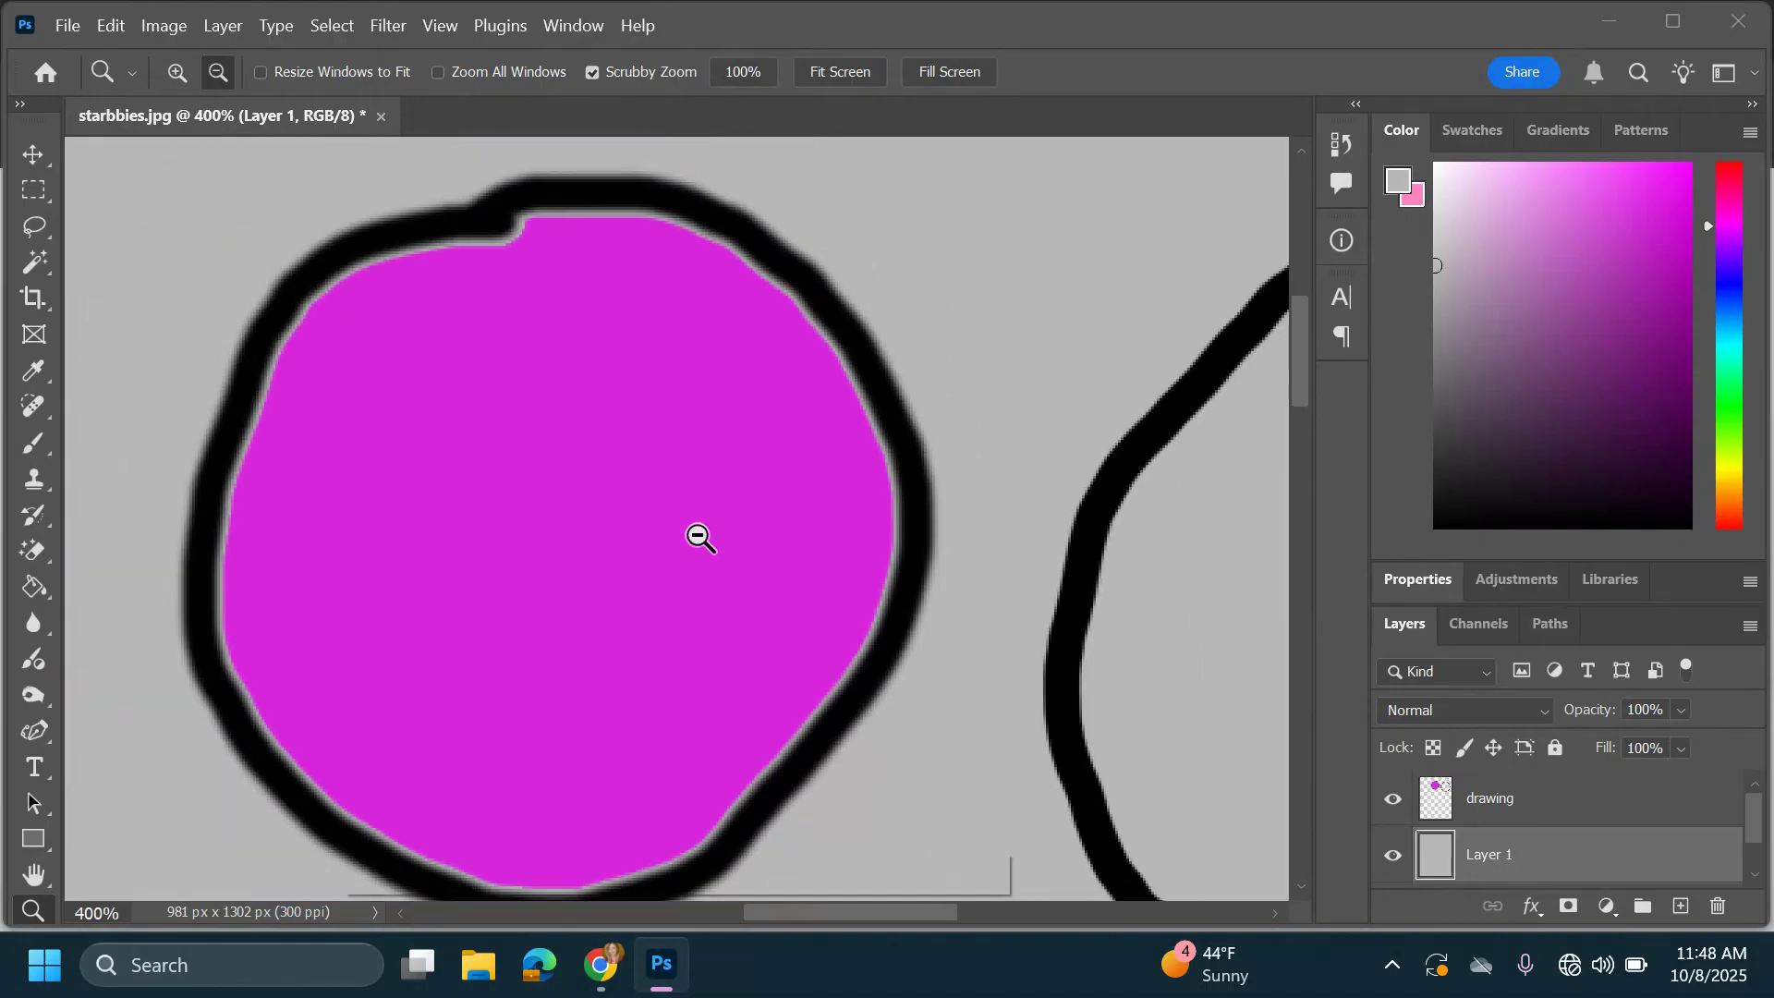
{"action": "left_click", "coordinate": [695, 528]}
{"action": "left_click", "coordinate": [695, 529]}
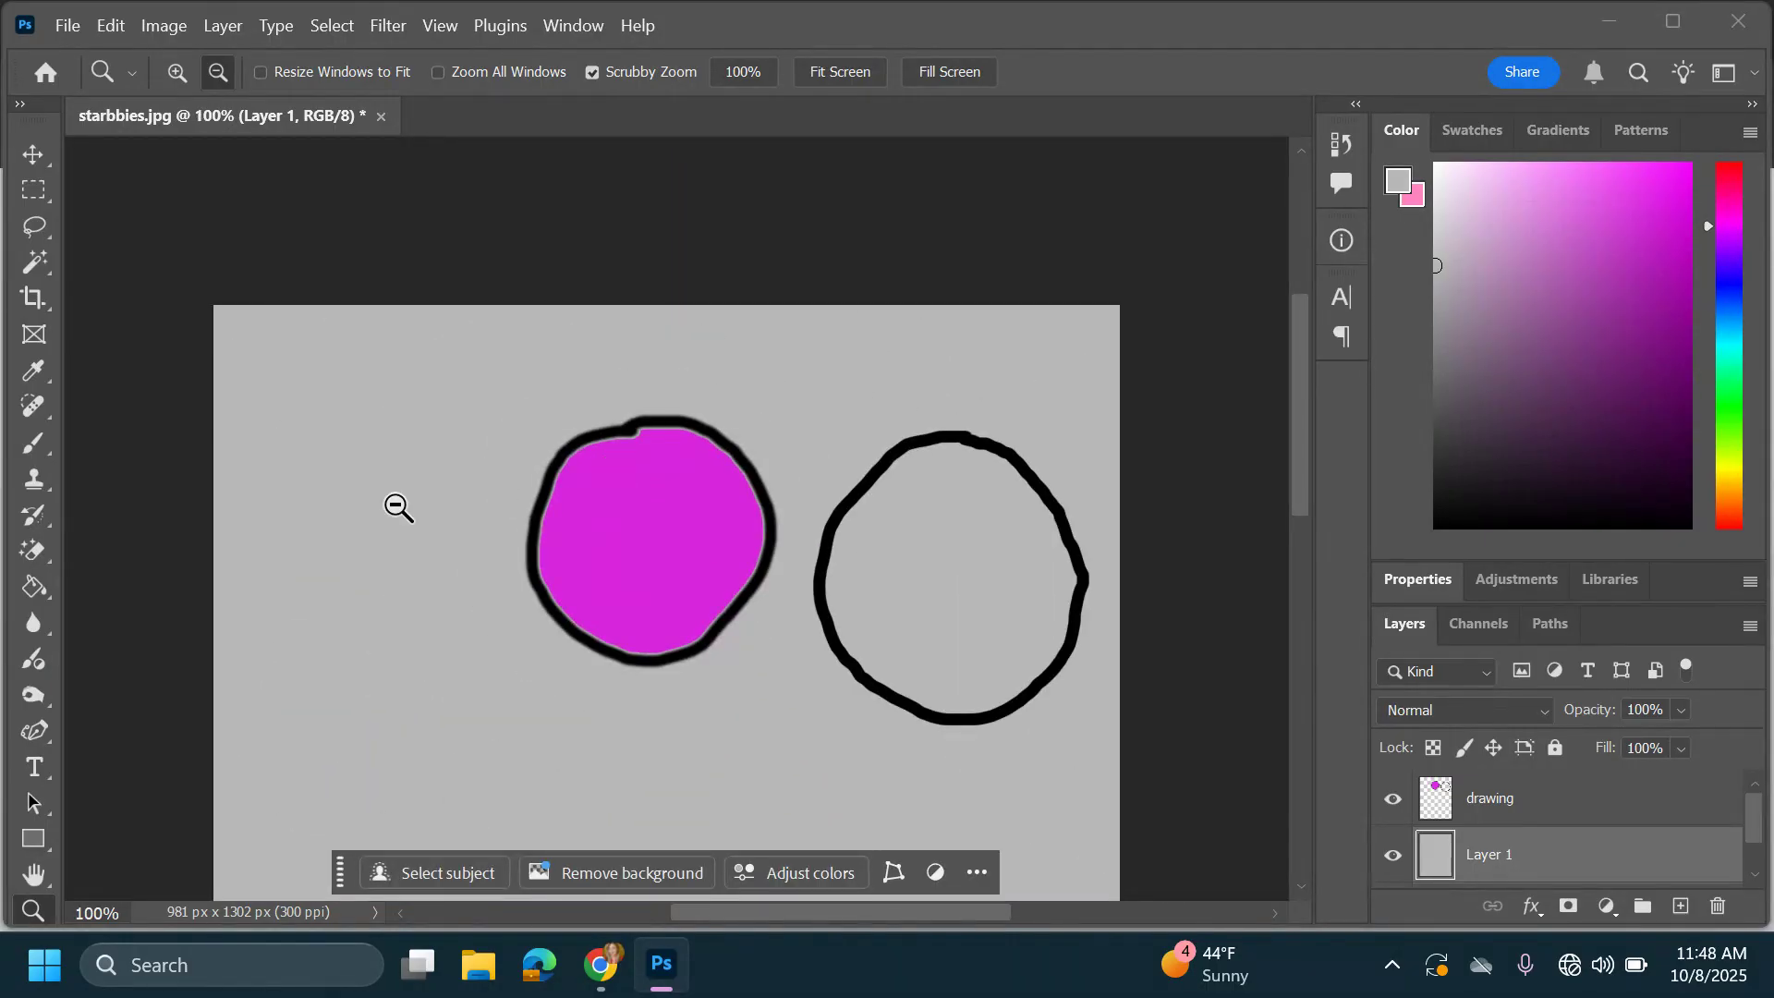
On the drawing layer, fill the inside of the hard-edged circle with magenta using the Paint Bucket
{"action": "left_click", "coordinate": [34, 587]}
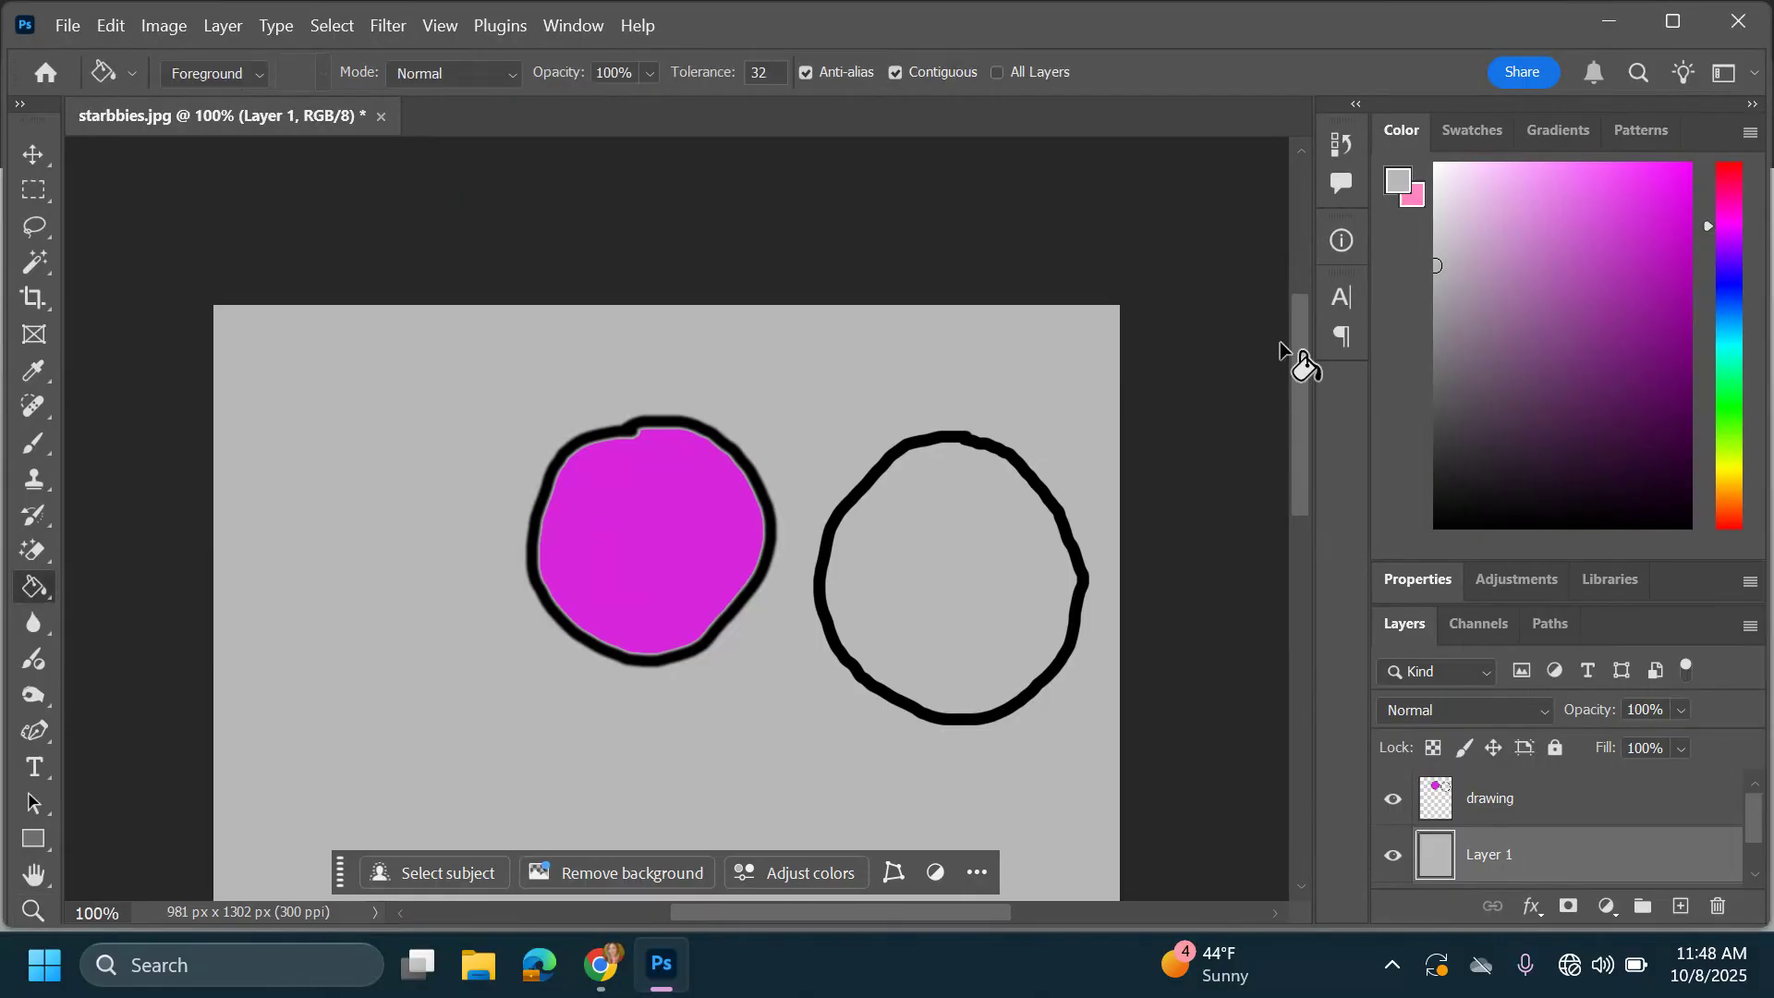
{"action": "left_click", "coordinate": [1625, 222]}
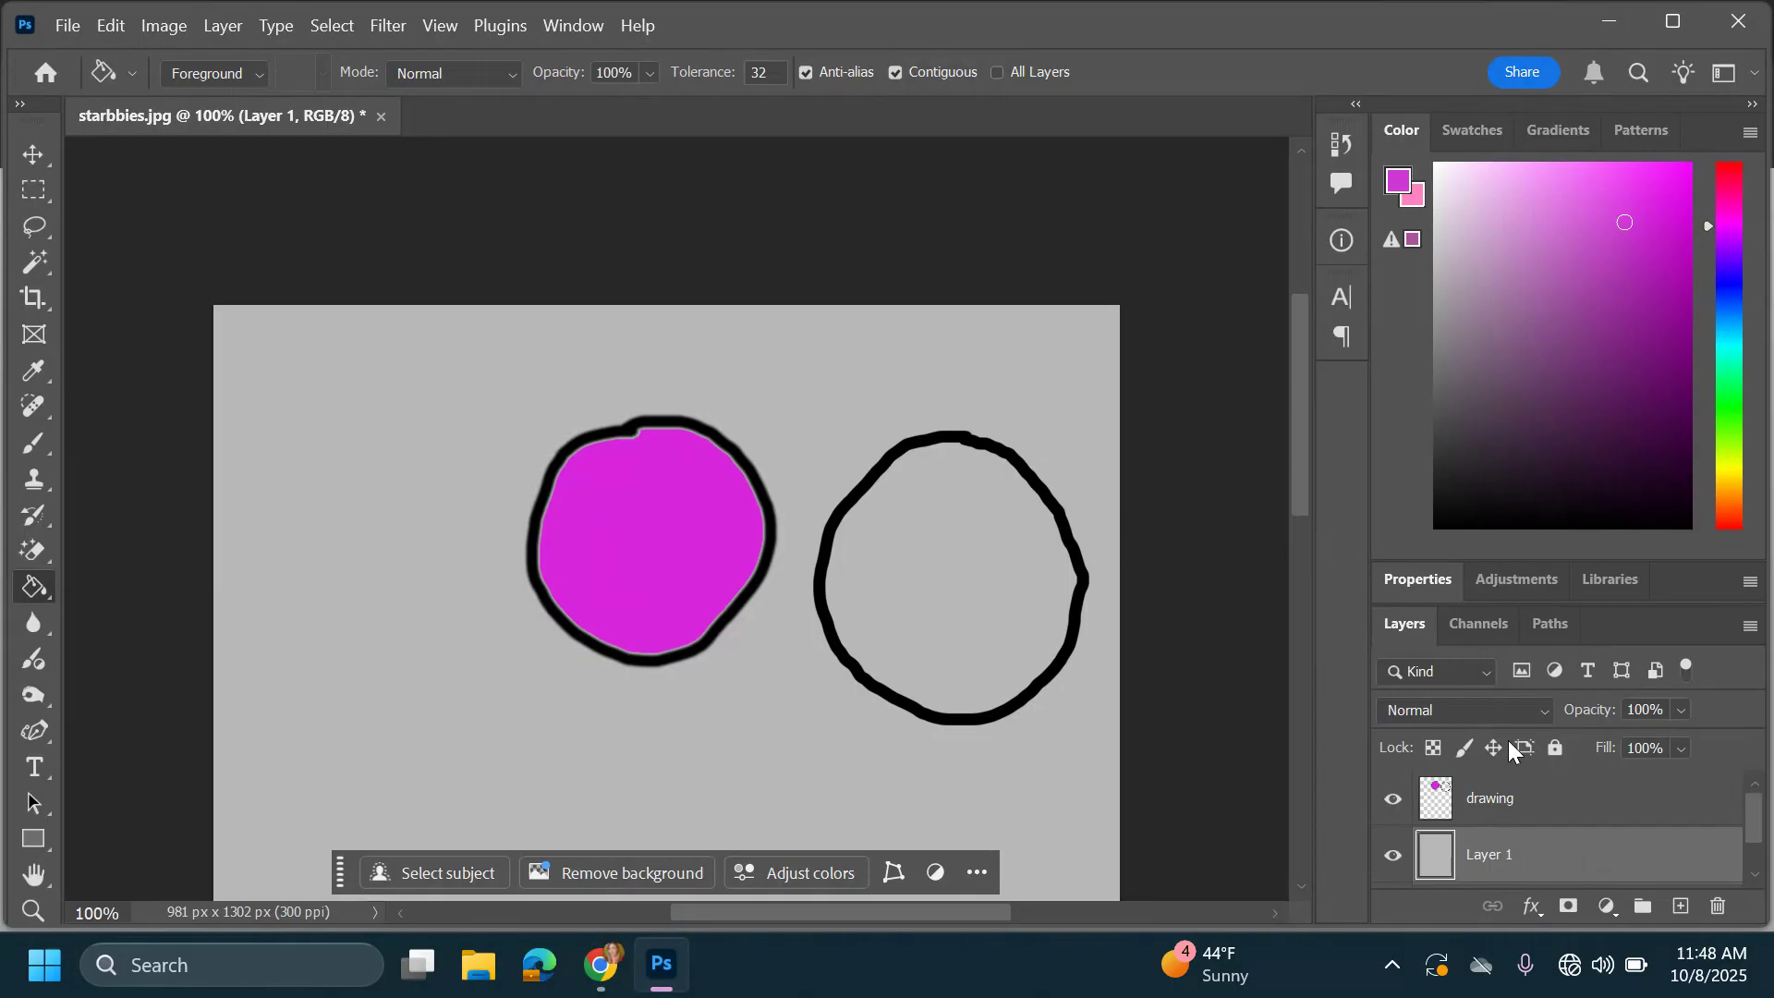
{"action": "left_click", "coordinate": [1483, 797]}
{"action": "left_click", "coordinate": [948, 586]}
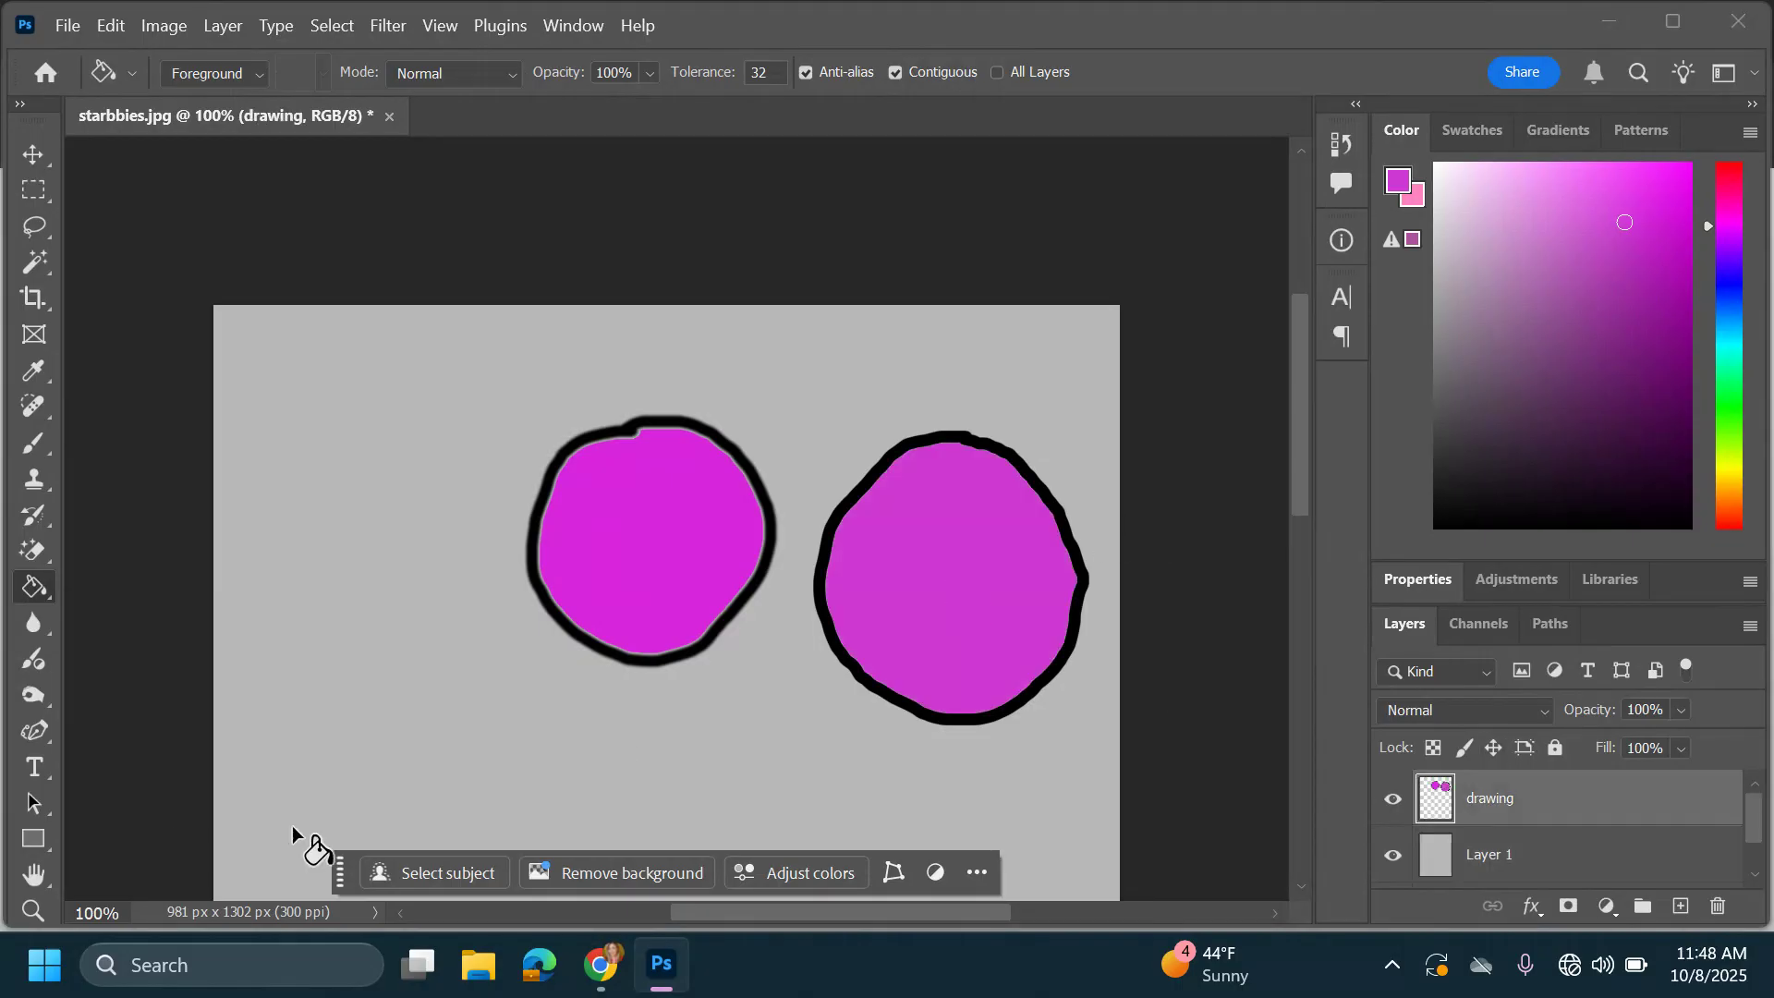
Examine at high magnification how the magenta fill meets the outline of the hard-edged circle
{"action": "left_click", "coordinate": [33, 912]}
{"action": "left_click", "coordinate": [177, 71]}
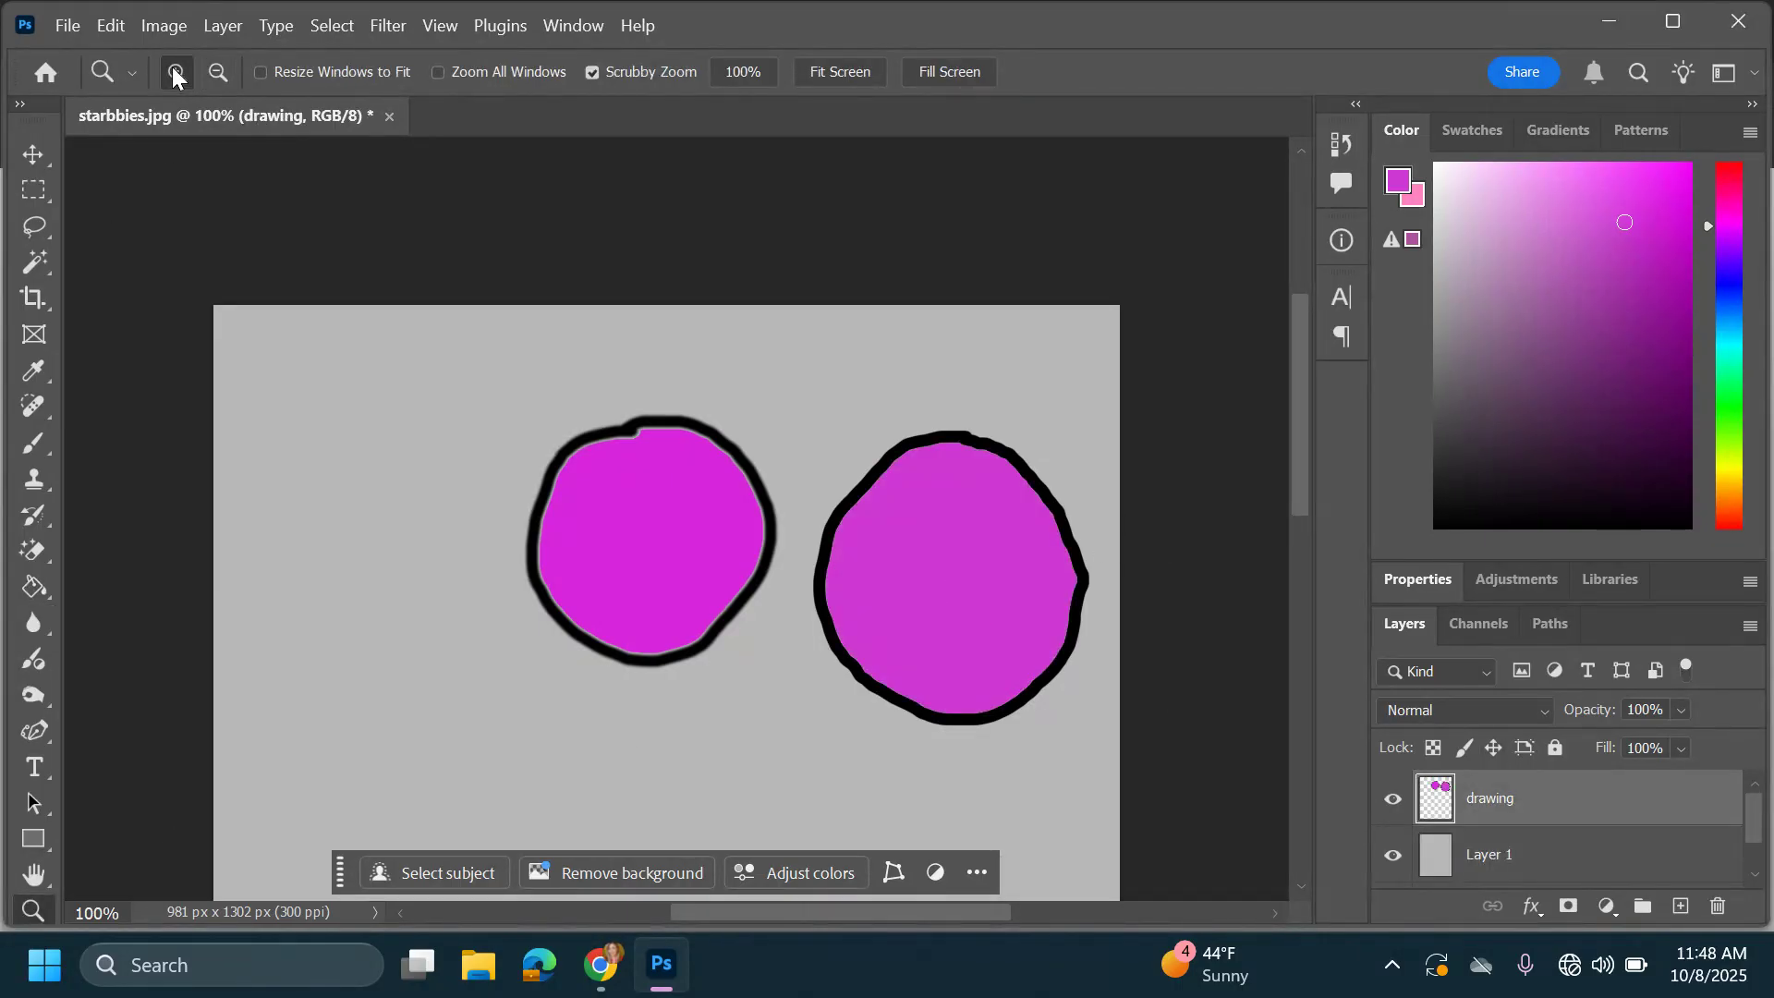
{"action": "left_click", "coordinate": [1010, 582]}
{"action": "left_click", "coordinate": [1010, 582]}
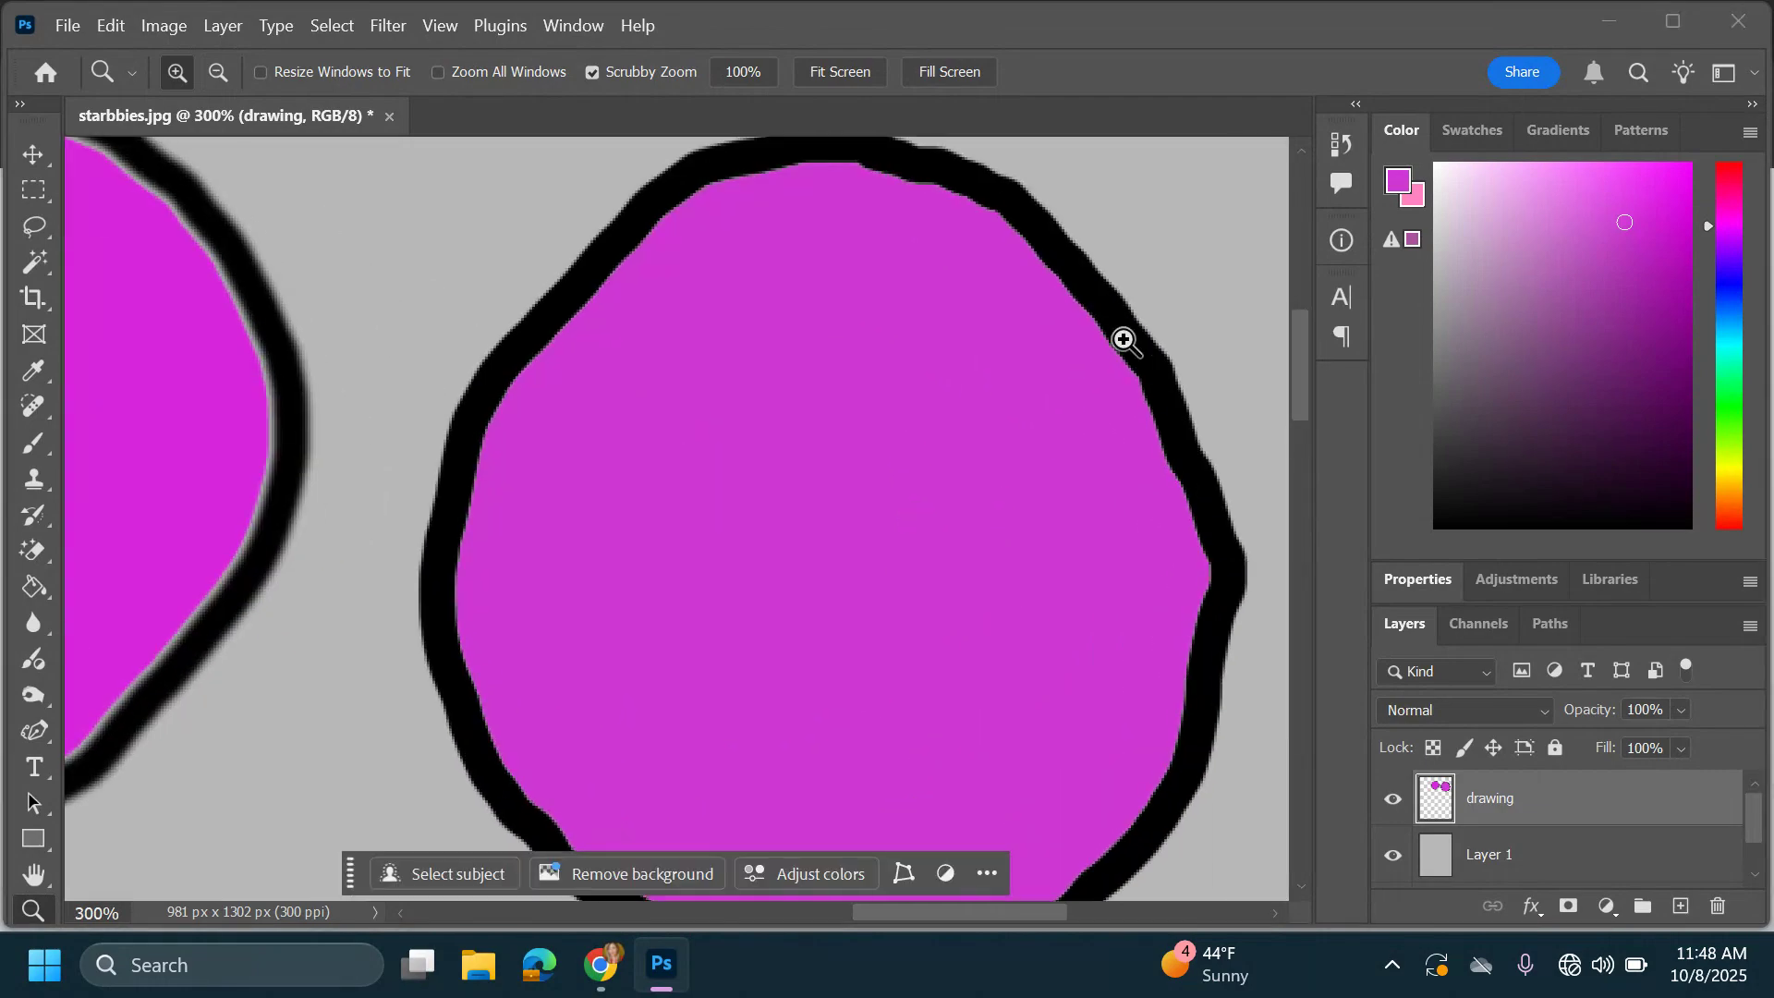
{"action": "left_click", "coordinate": [33, 587]}
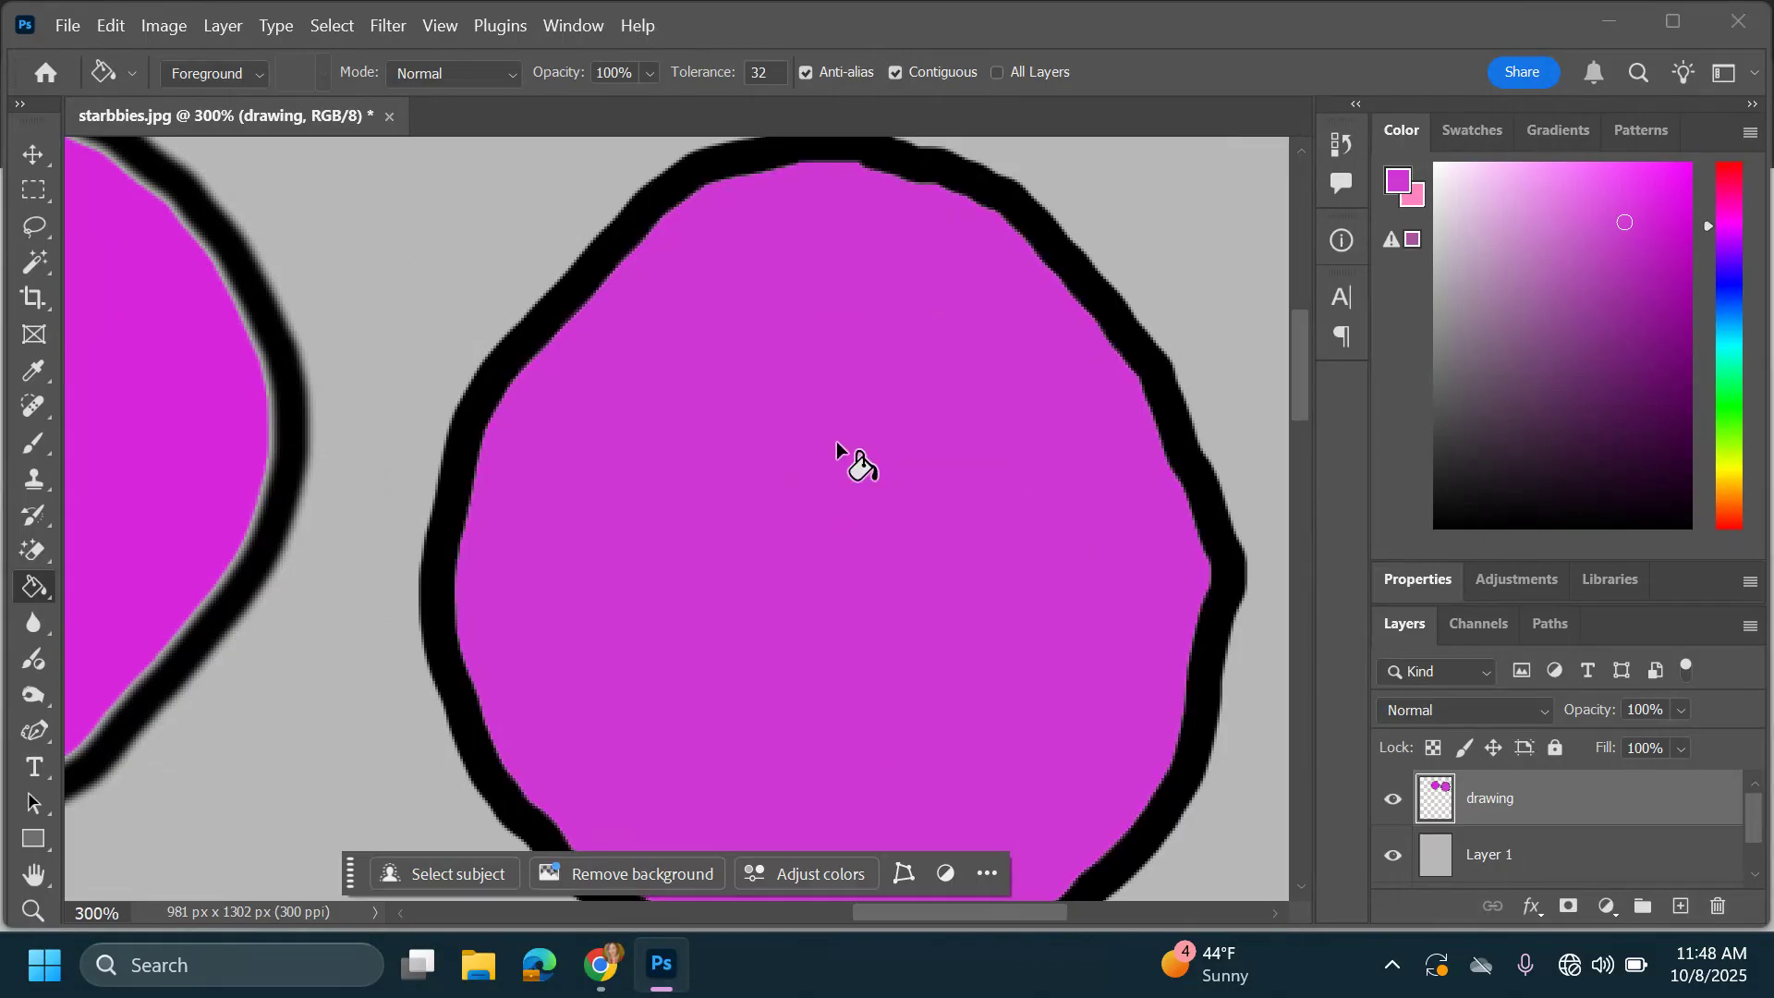
{"action": "left_click", "coordinate": [33, 910]}
{"action": "left_click_drag", "start_coordinate": [566, 349], "coordinate": [601, 428]}
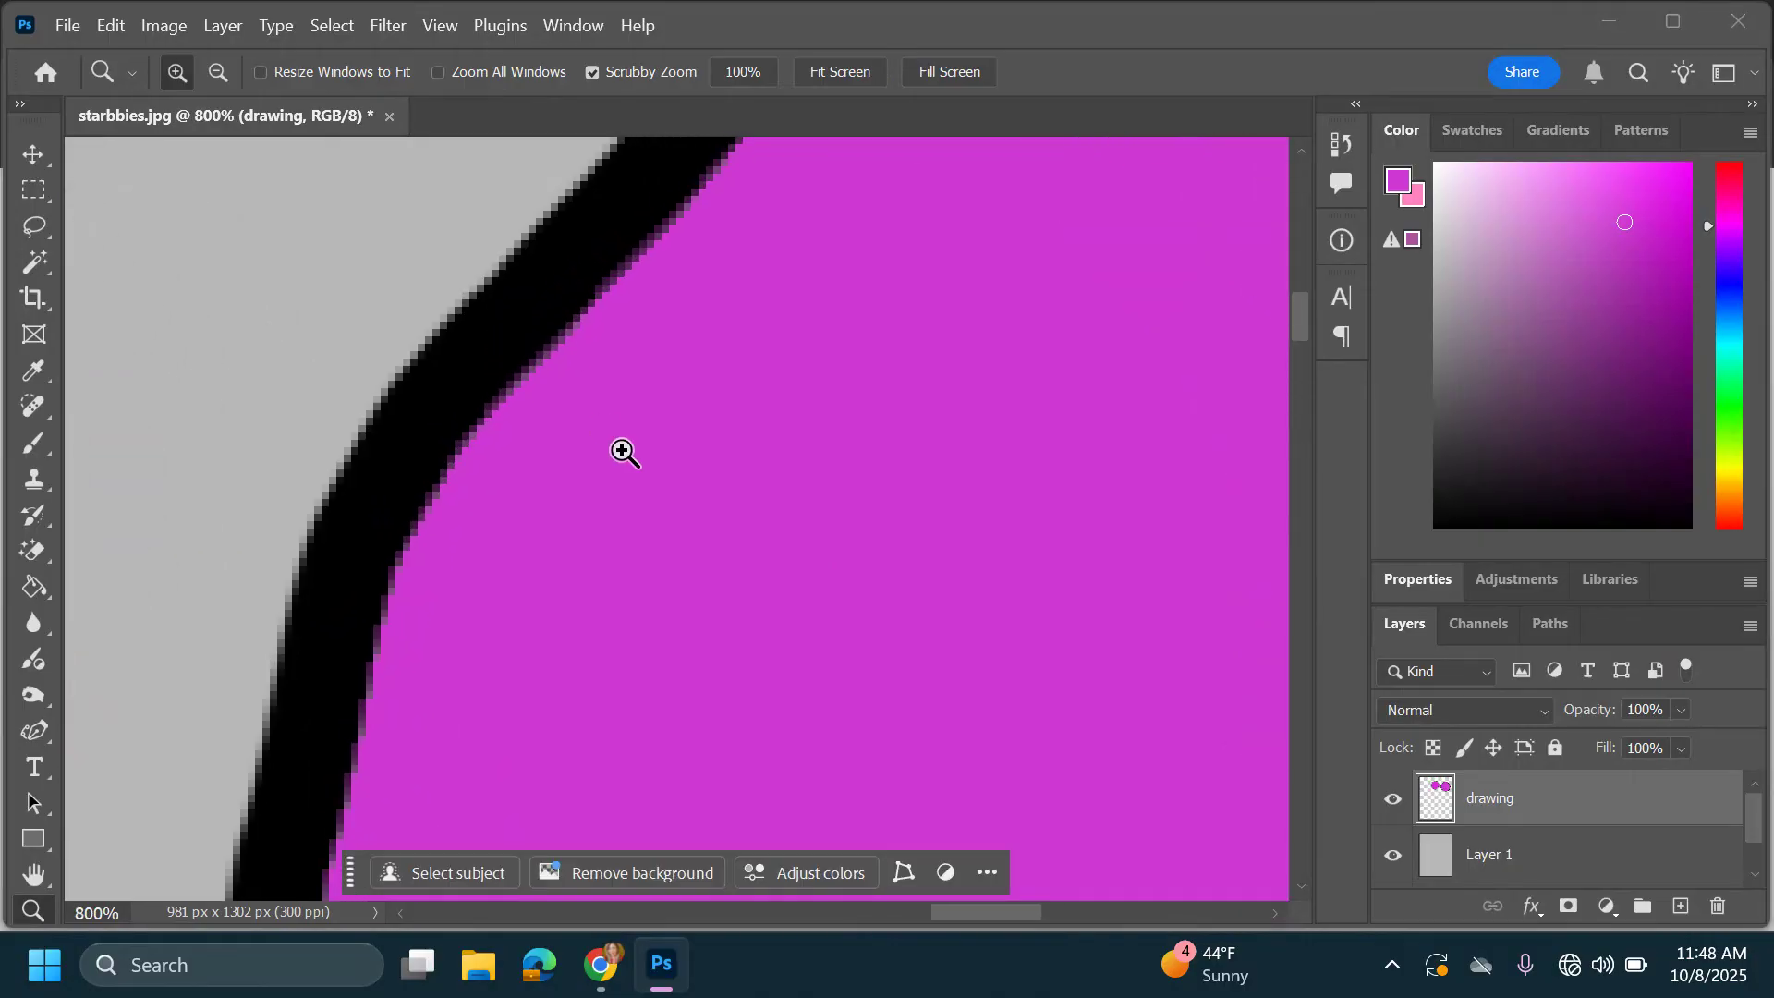
{"action": "left_click", "coordinate": [224, 65]}
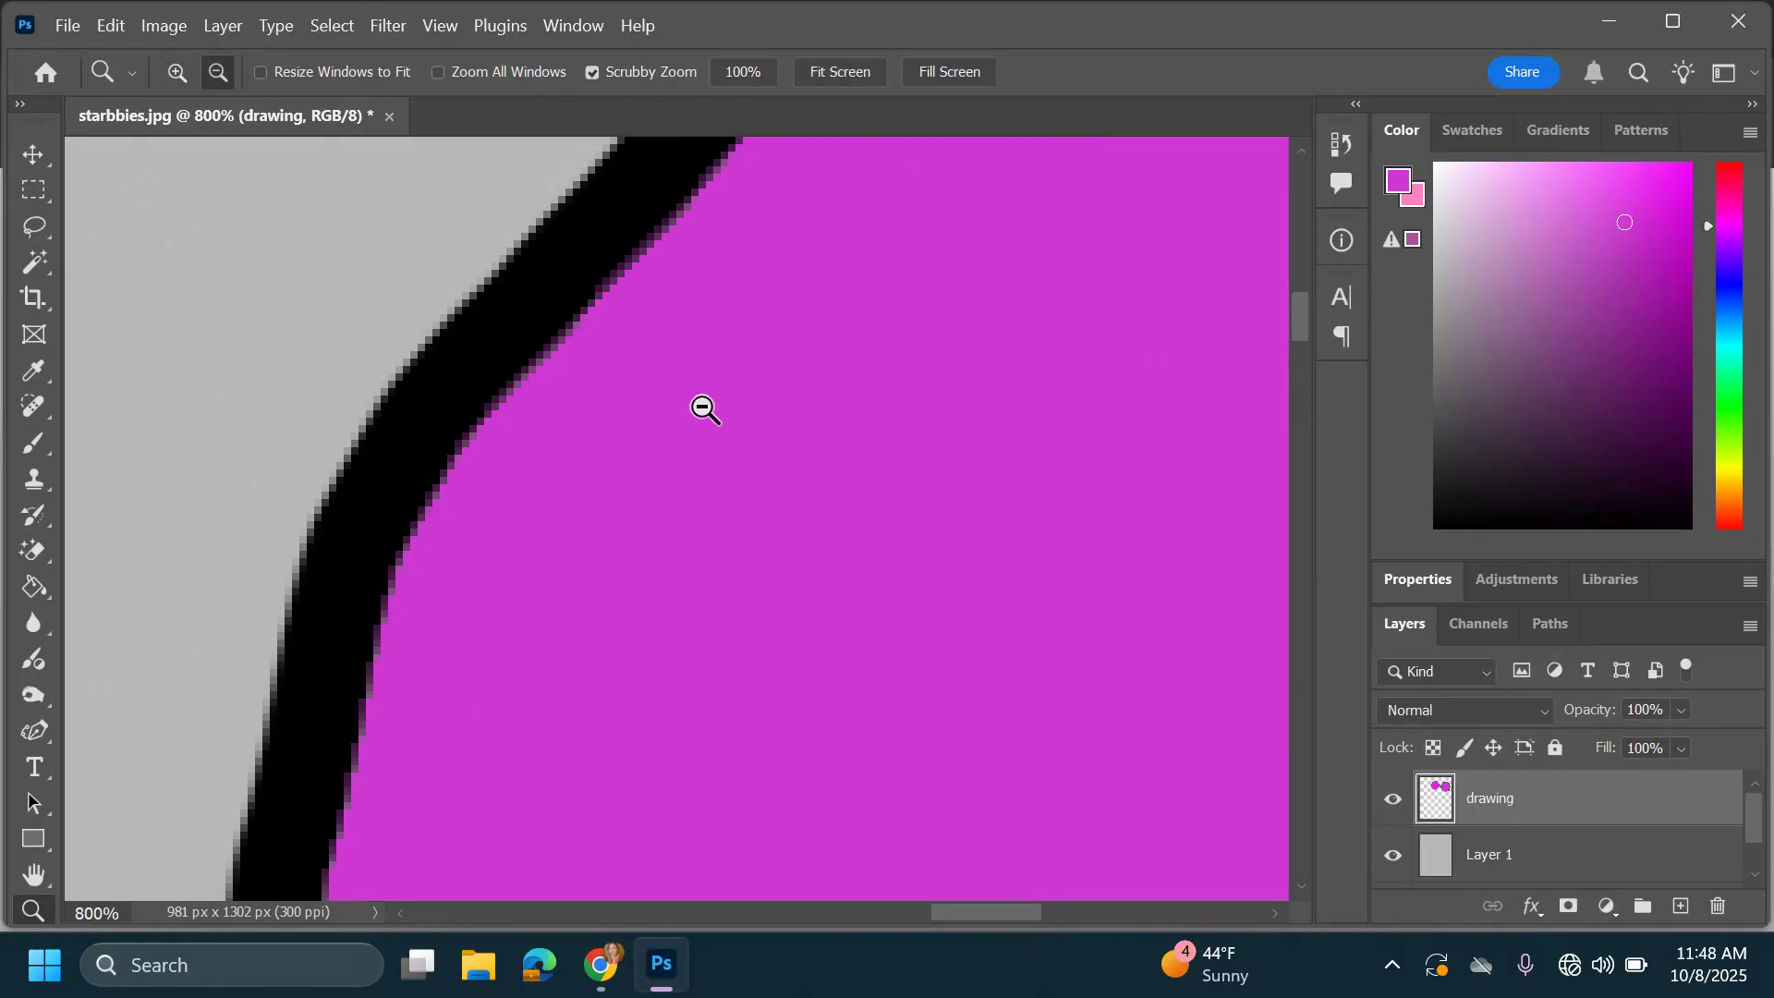
{"action": "left_click_drag", "start_coordinate": [705, 407], "coordinate": [705, 405]}
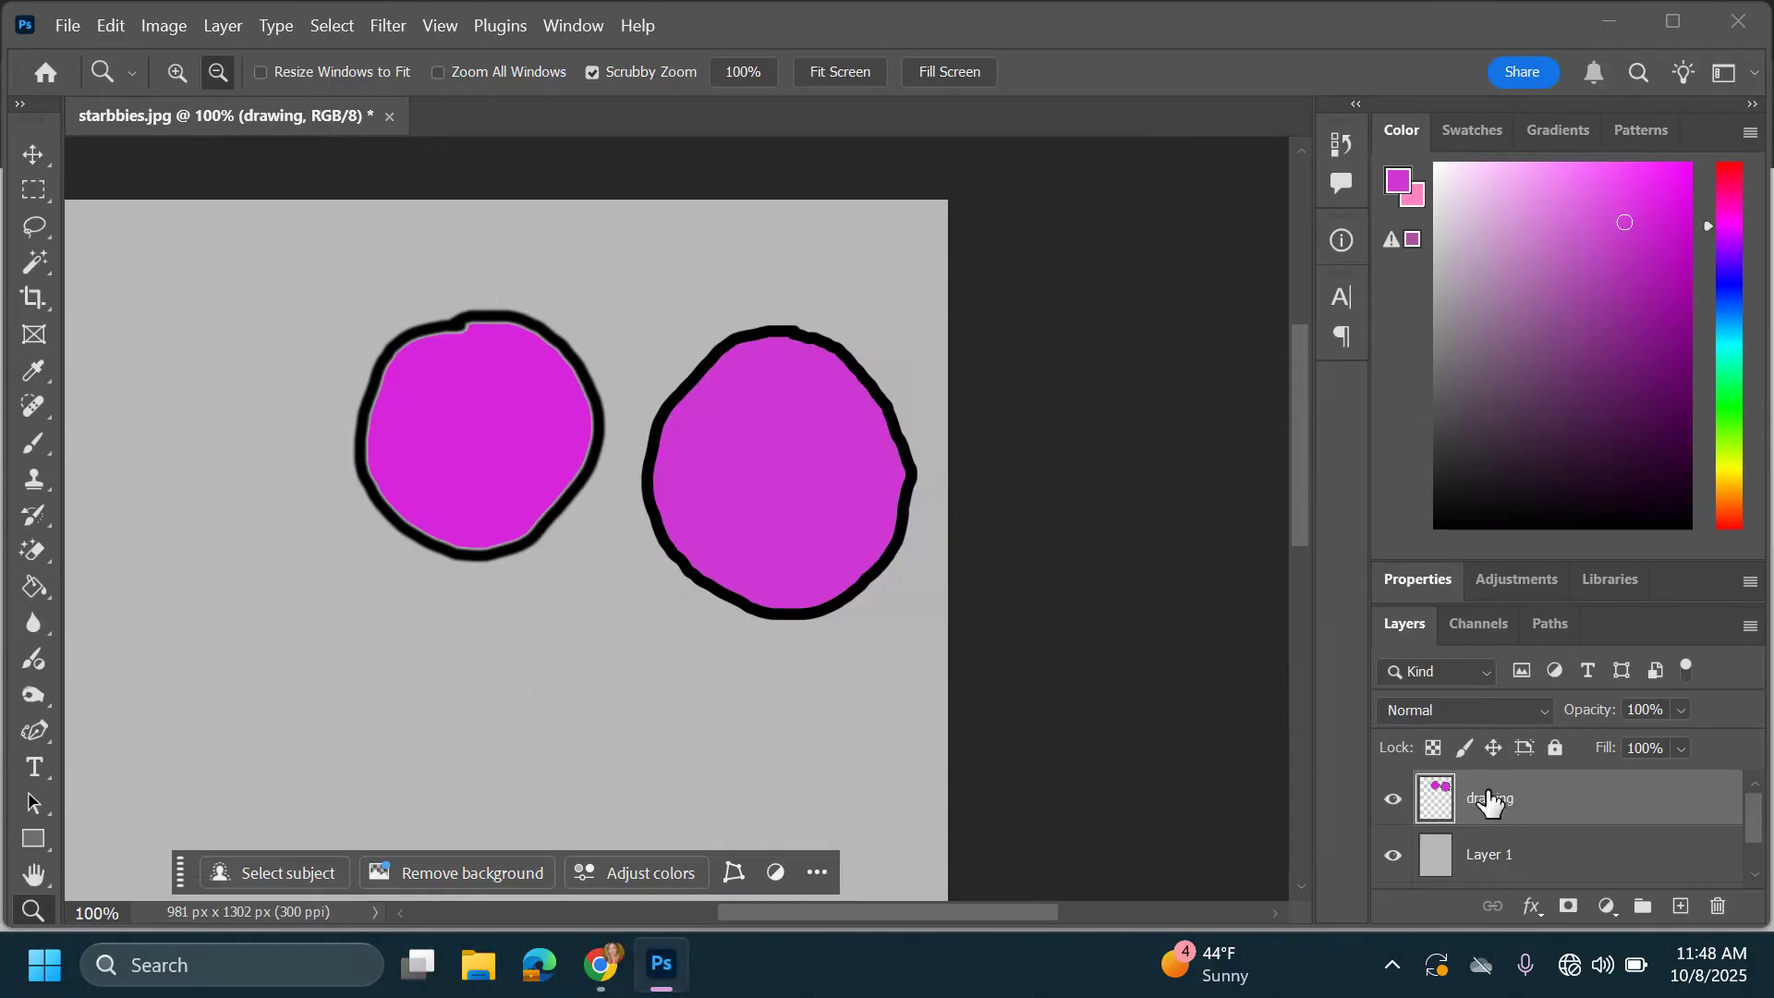
Undo the test fills, the extra layer and both test circles, back to an empty drawing layer over the visible sketch
{"action": "left_click", "coordinate": [1478, 861]}
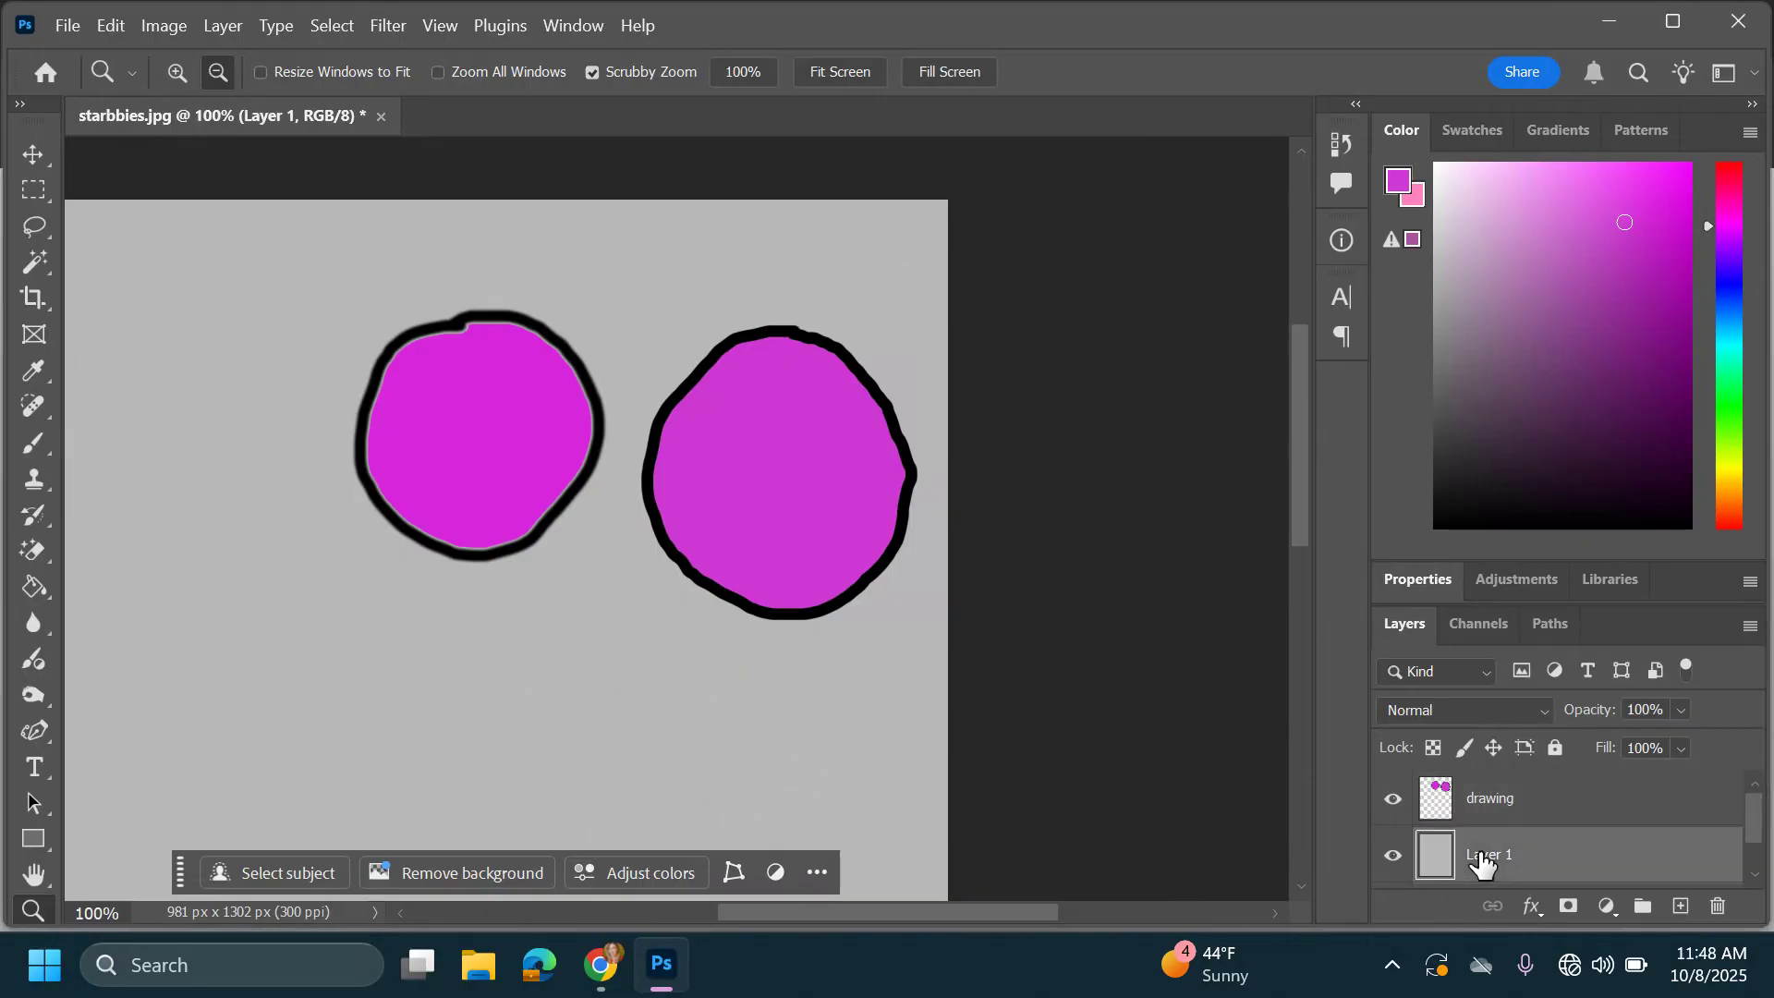
{"action": "key", "text": "ctrl+z"}
{"action": "key", "text": "ctrl+z"}
{"action": "key", "text": "ctrl+z"}
{"action": "key", "text": "ctrl+z"}
{"action": "key", "text": "ctrl+z"}
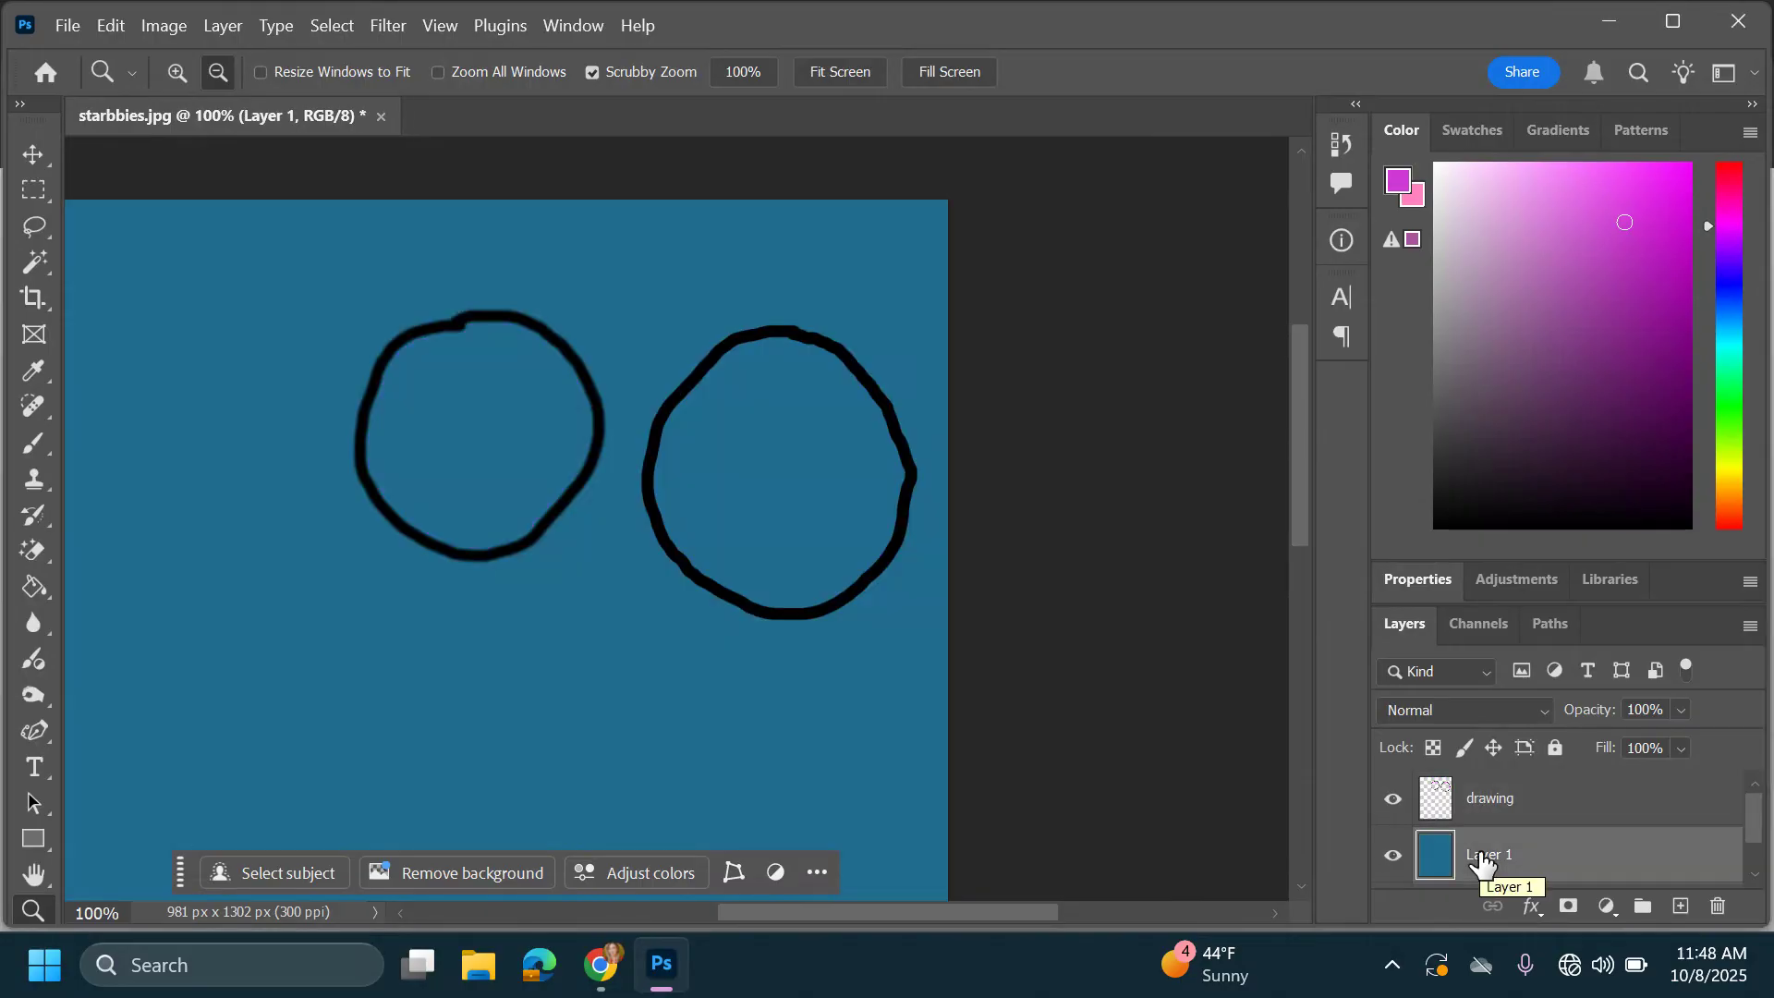
{"action": "key", "text": "ctrl+z"}
{"action": "key", "text": "ctrl+z"}
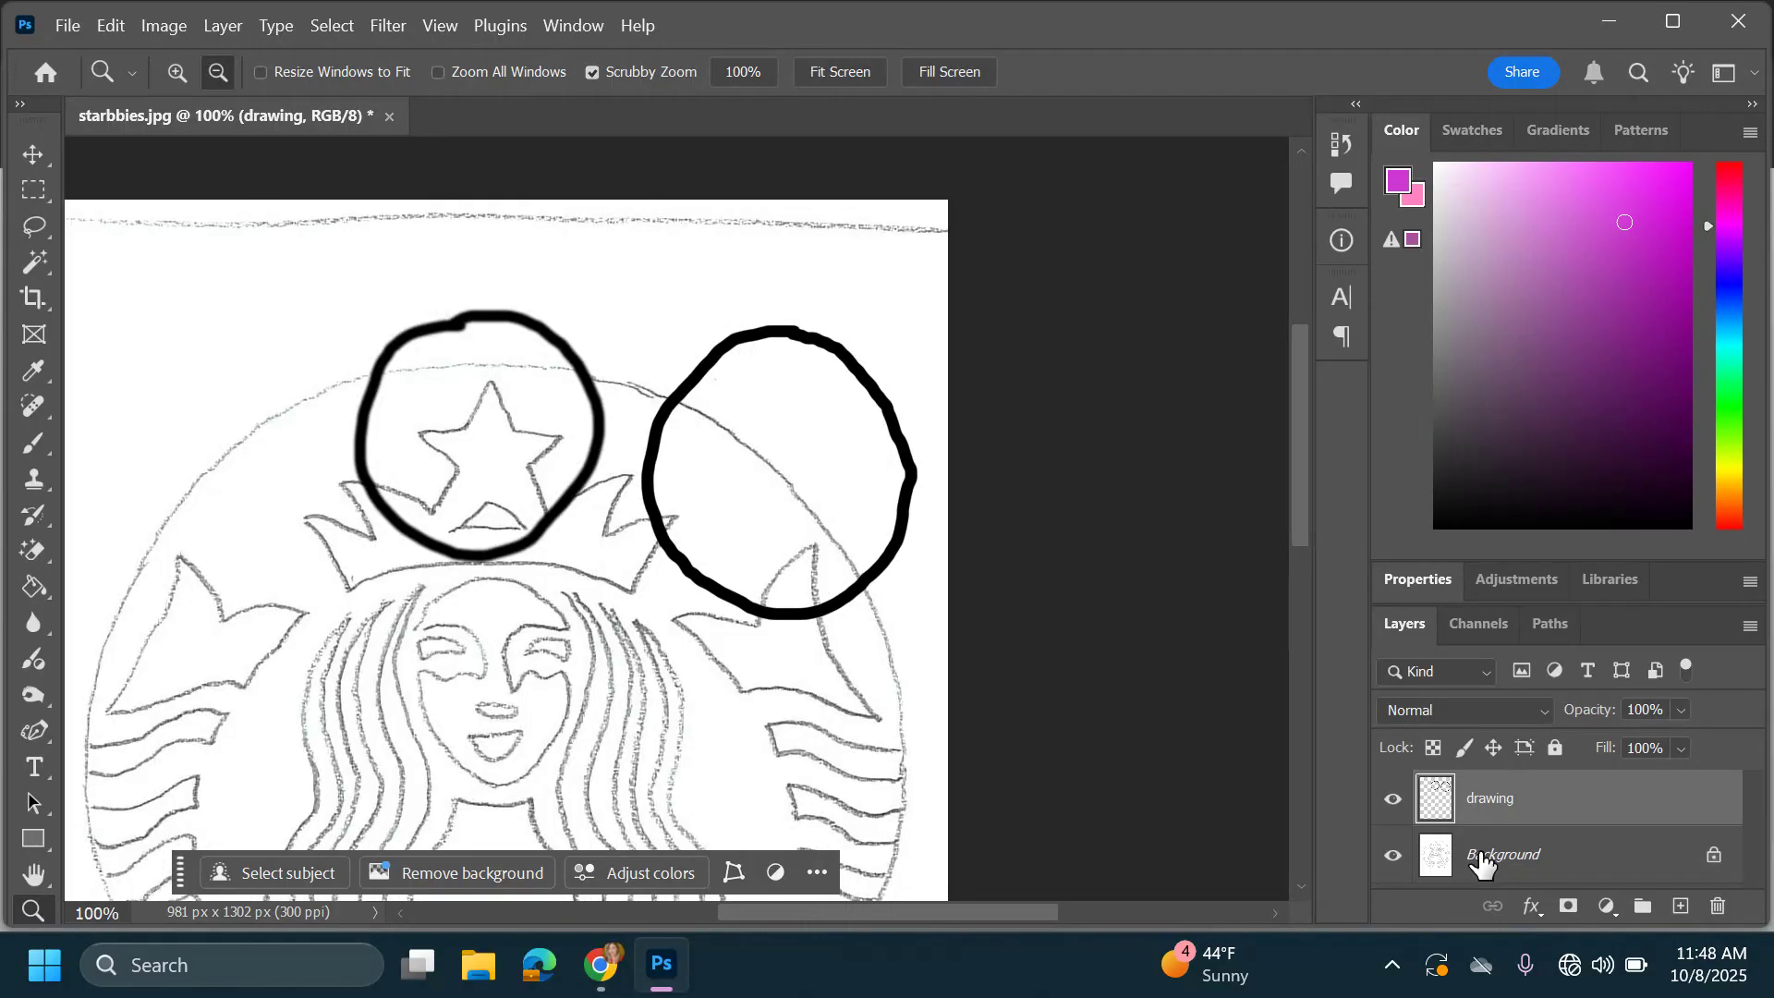
{"action": "key", "text": "ctrl+z"}
{"action": "key", "text": "ctrl+z"}
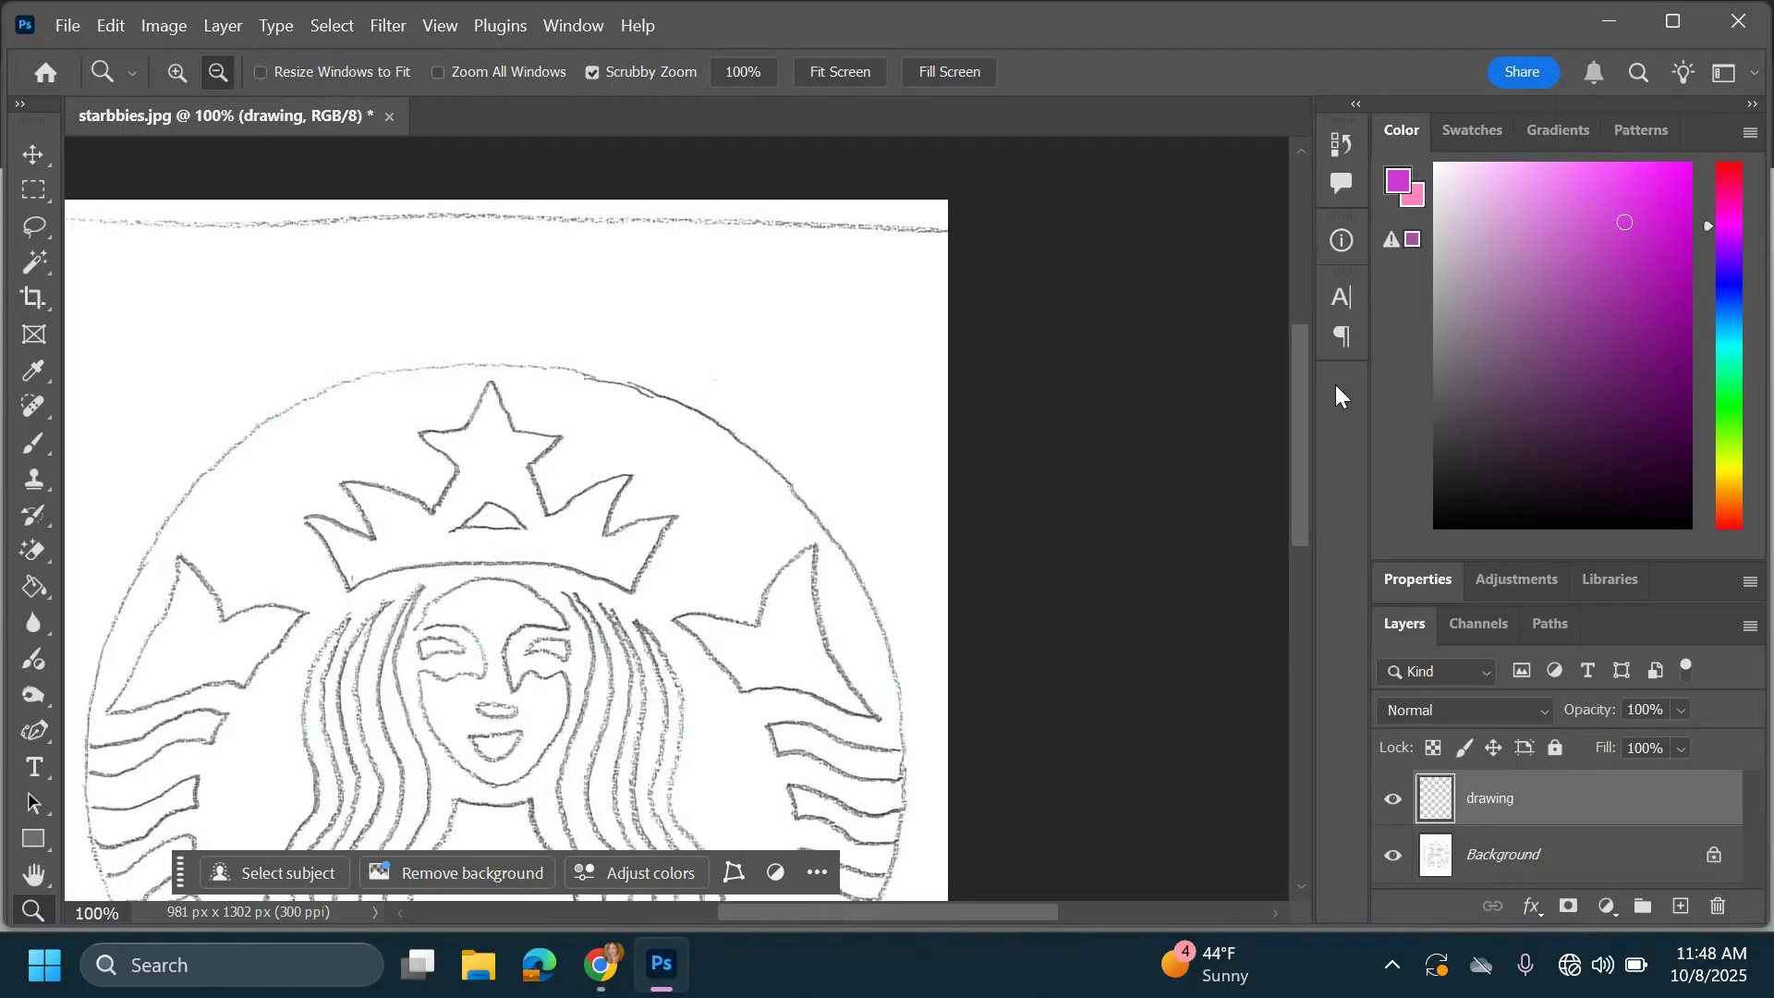
Draw a circle of about 875 px with the Ellipse tool over the sketch's outer ring on the drawing layer
{"action": "left_click_drag", "start_coordinate": [1295, 377], "coordinate": [1292, 446]}
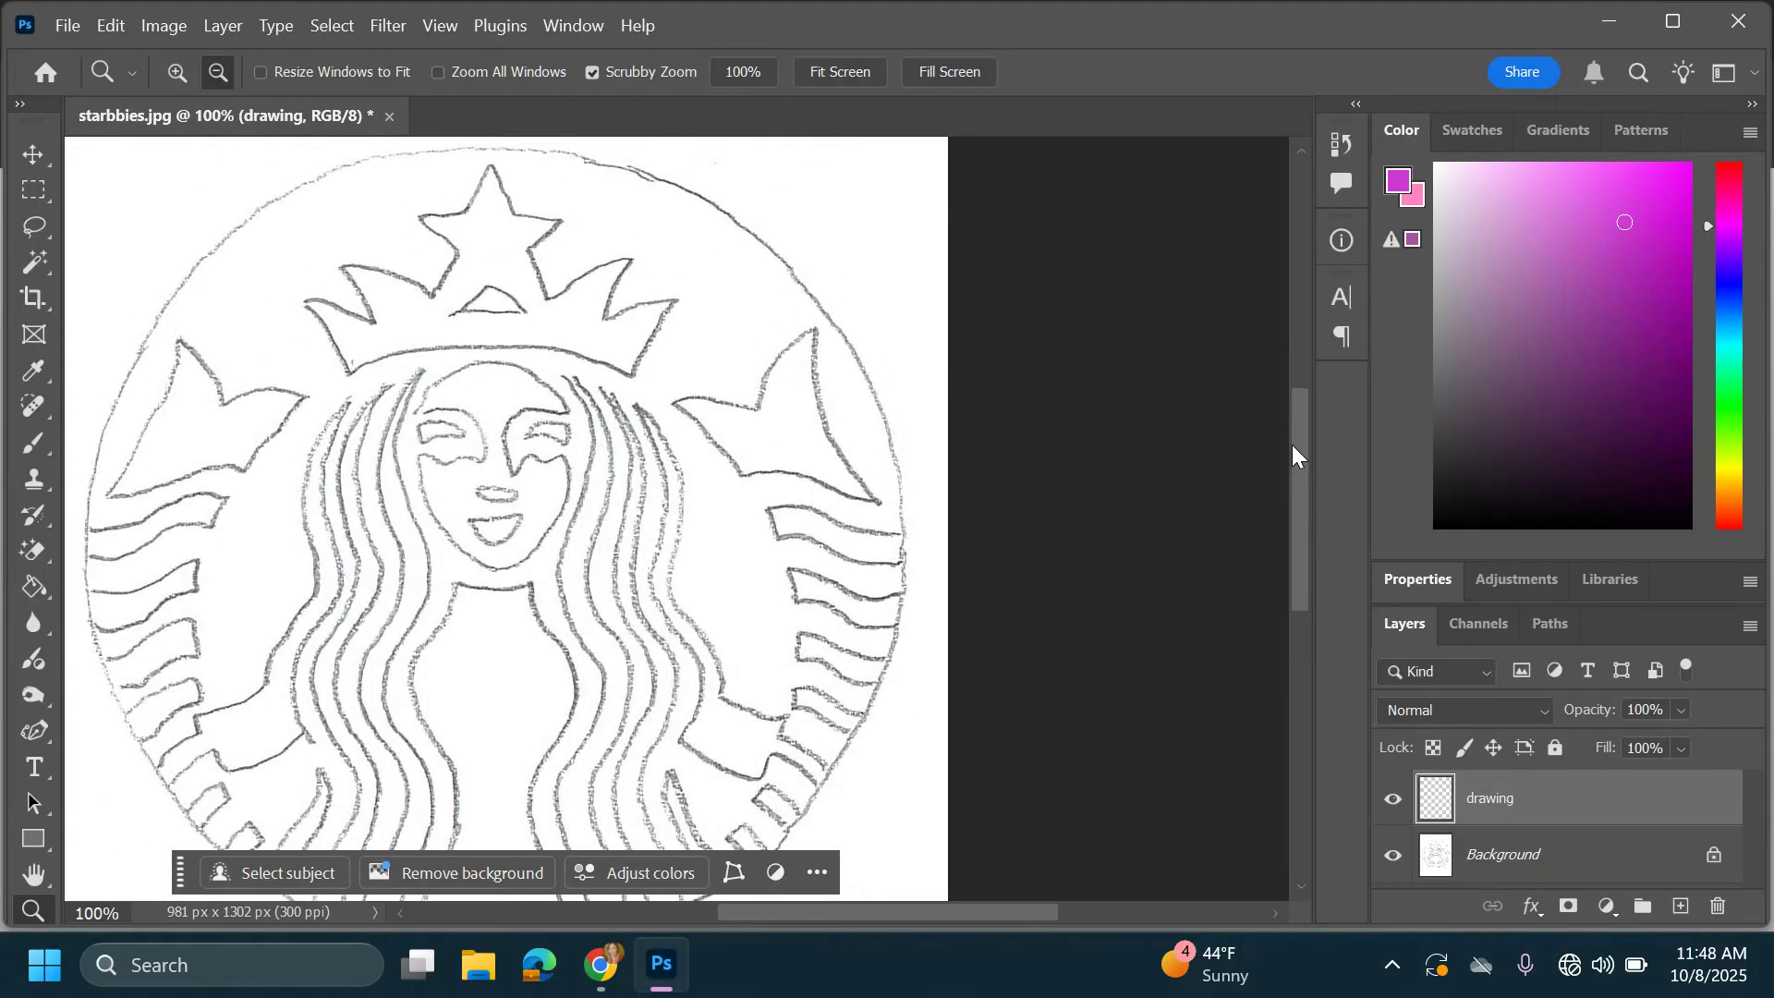
{"action": "left_click", "coordinate": [316, 490]}
{"action": "left_click_drag", "start_coordinate": [918, 911], "coordinate": [873, 931]}
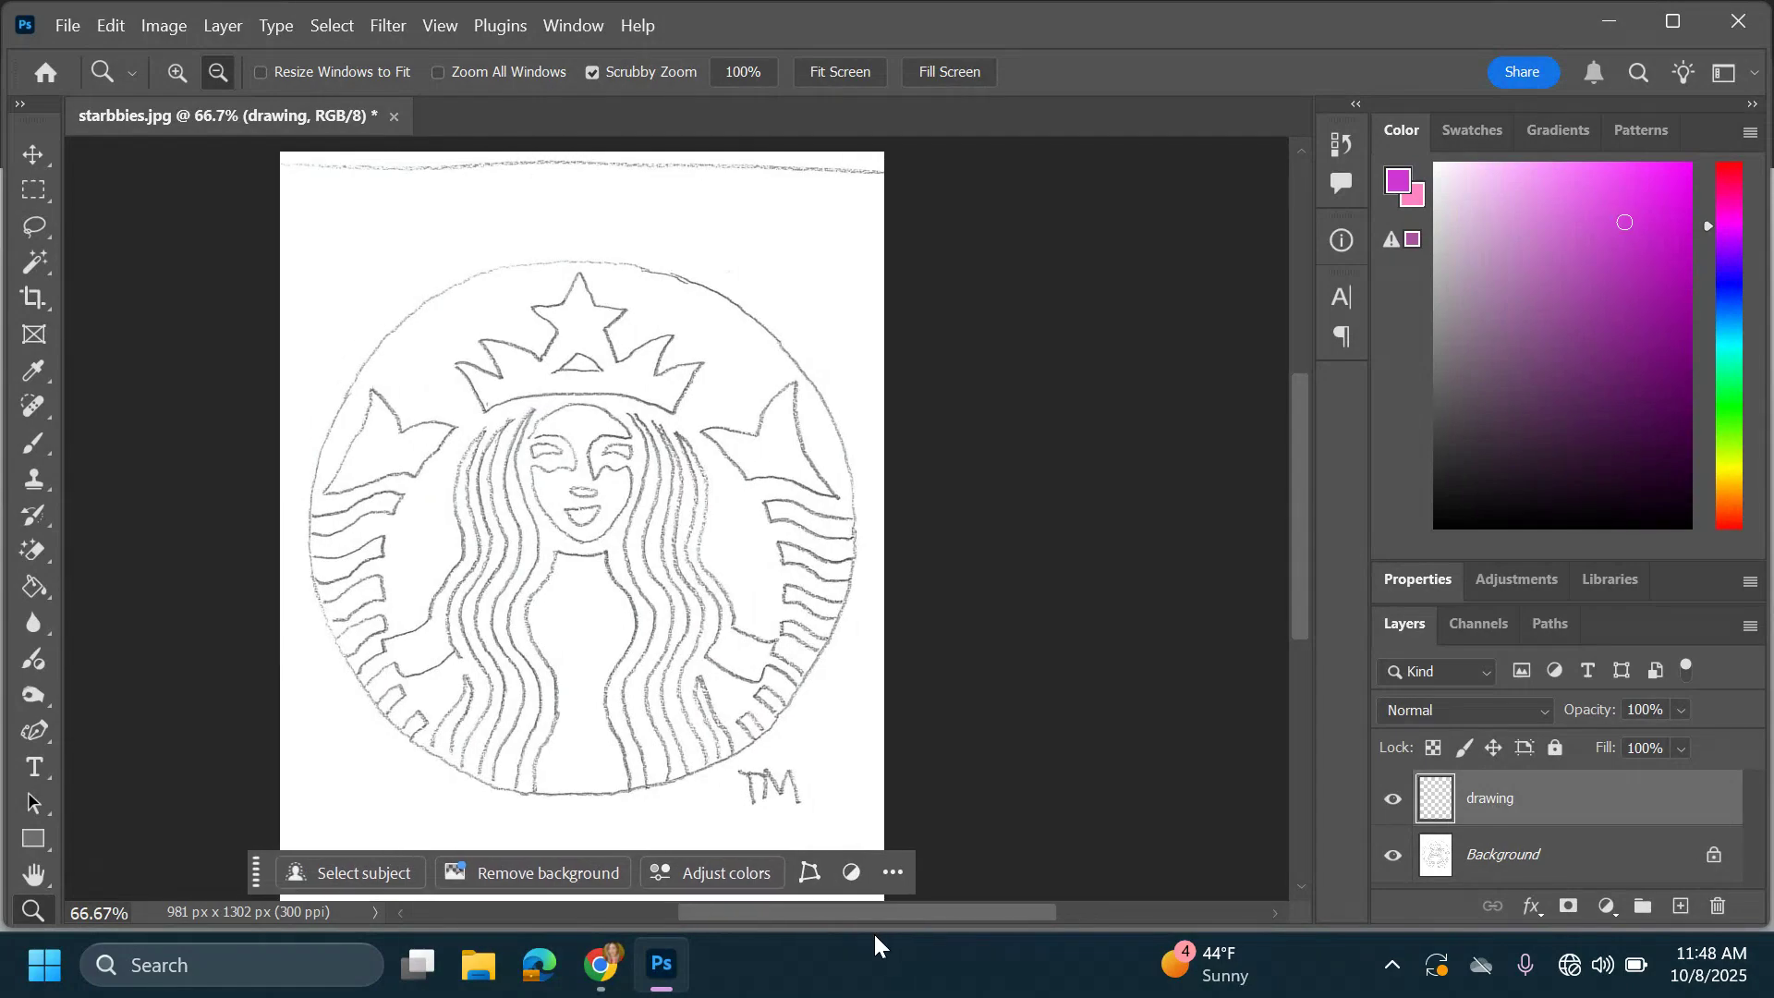
{"action": "left_click", "coordinate": [24, 839]}
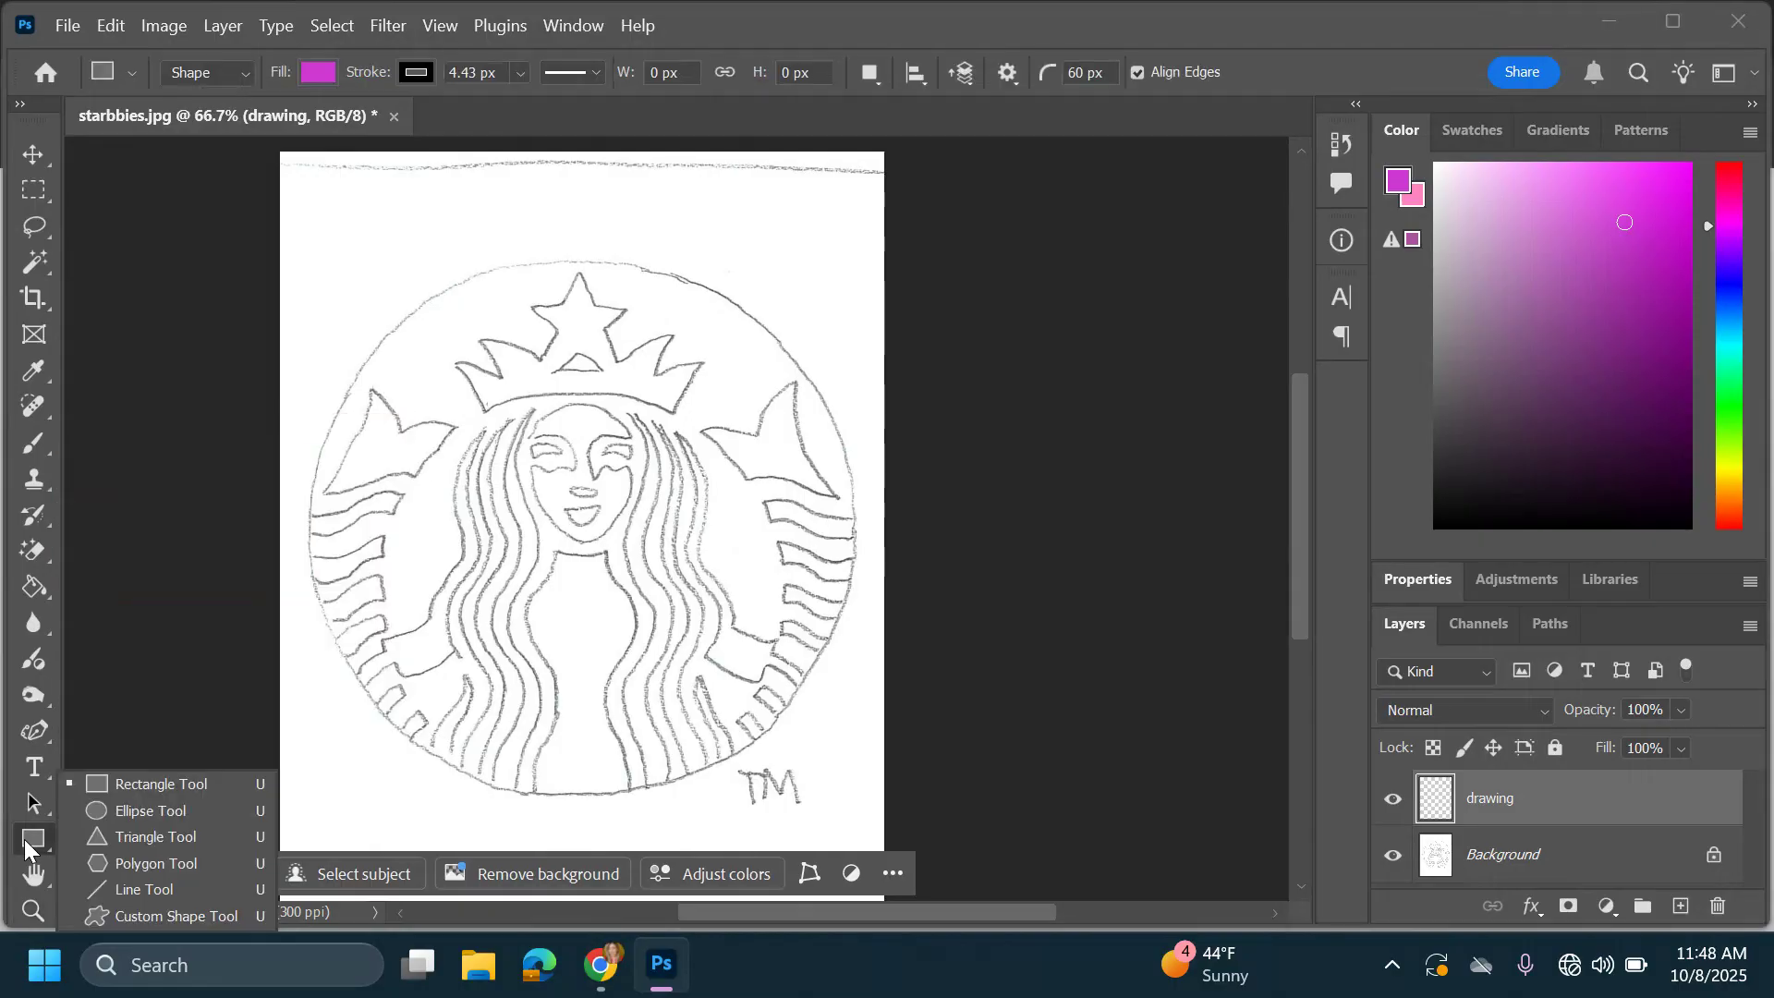
{"action": "left_click", "coordinate": [161, 810]}
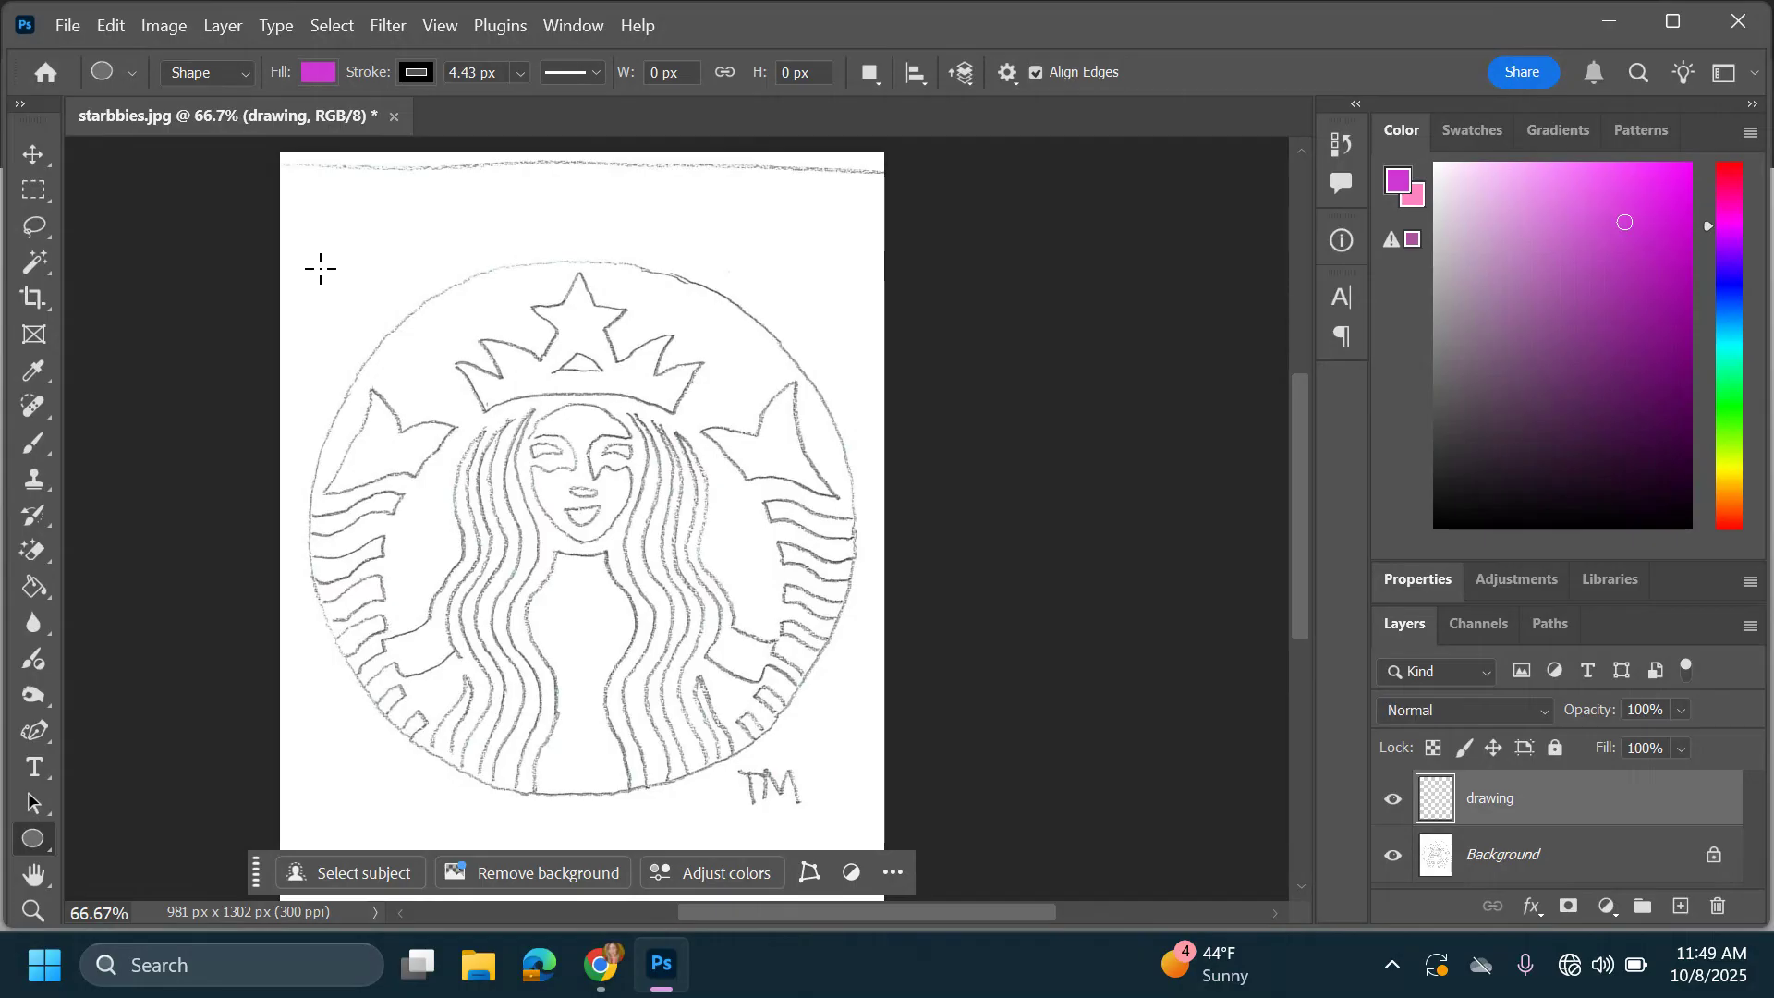
{"action": "left_click_drag", "start_coordinate": [320, 262], "coordinate": [882, 801]}
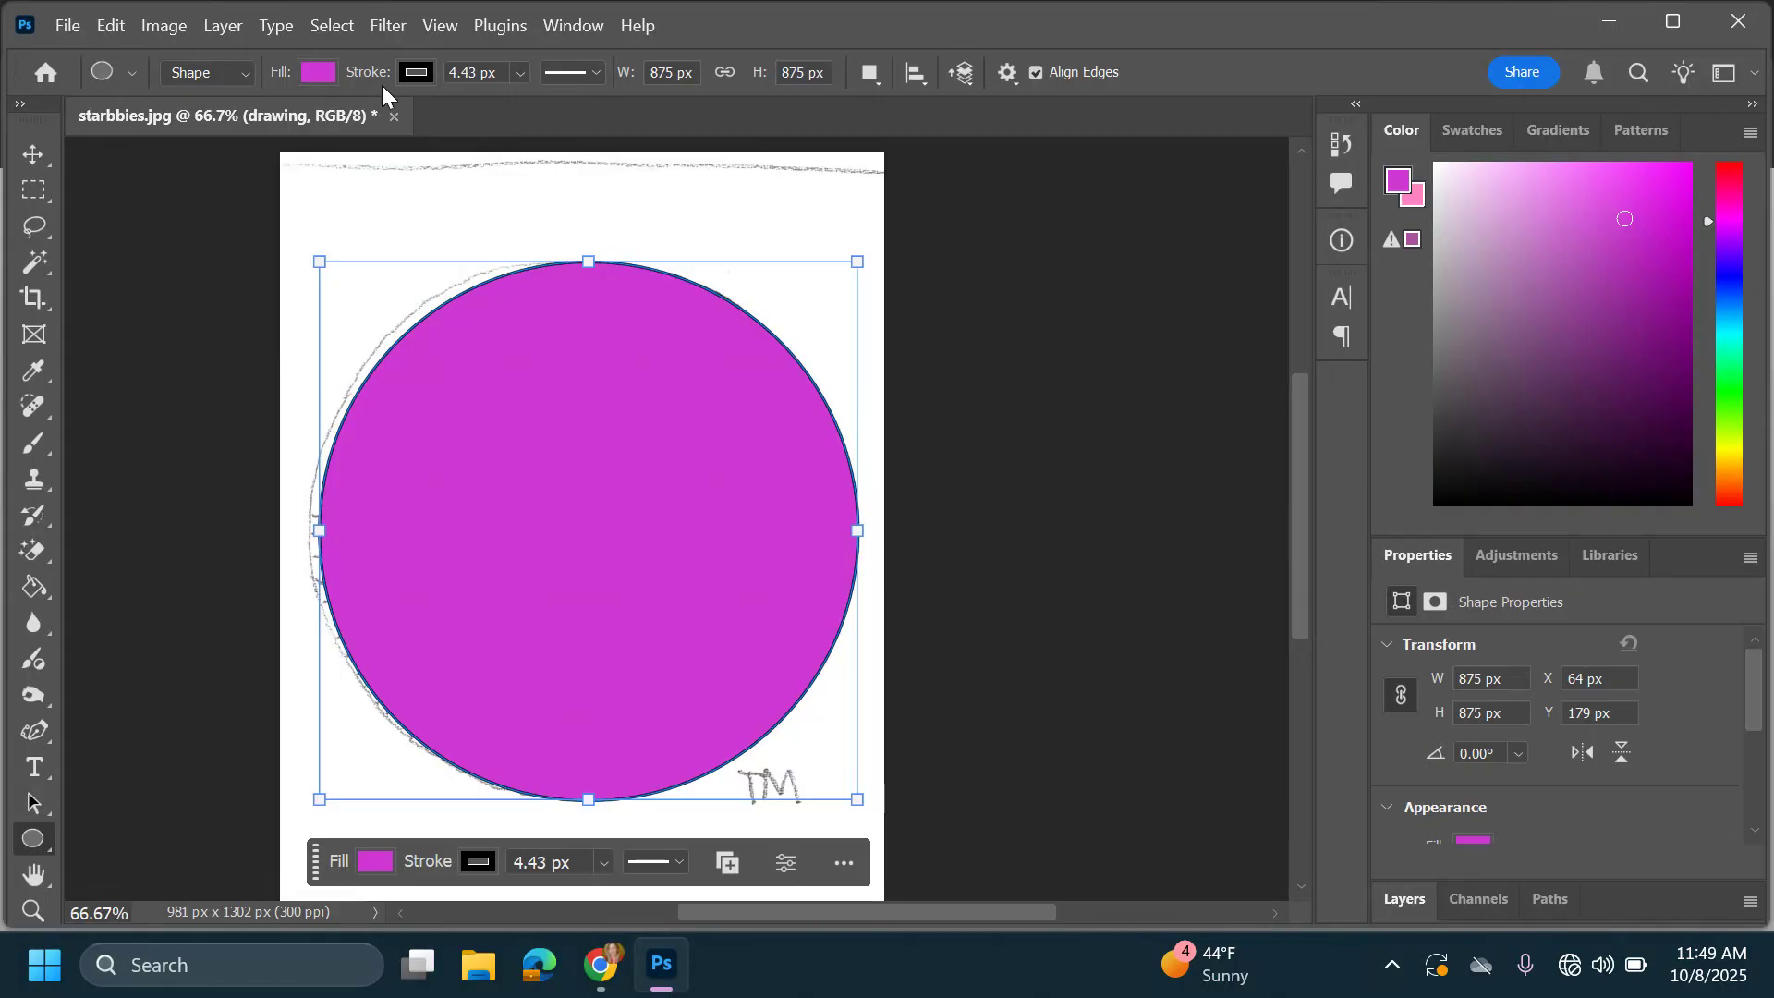
Remove the circle's fill color and set its stroke width to 10 px
{"action": "left_click", "coordinate": [318, 72]}
{"action": "left_click", "coordinate": [157, 127]}
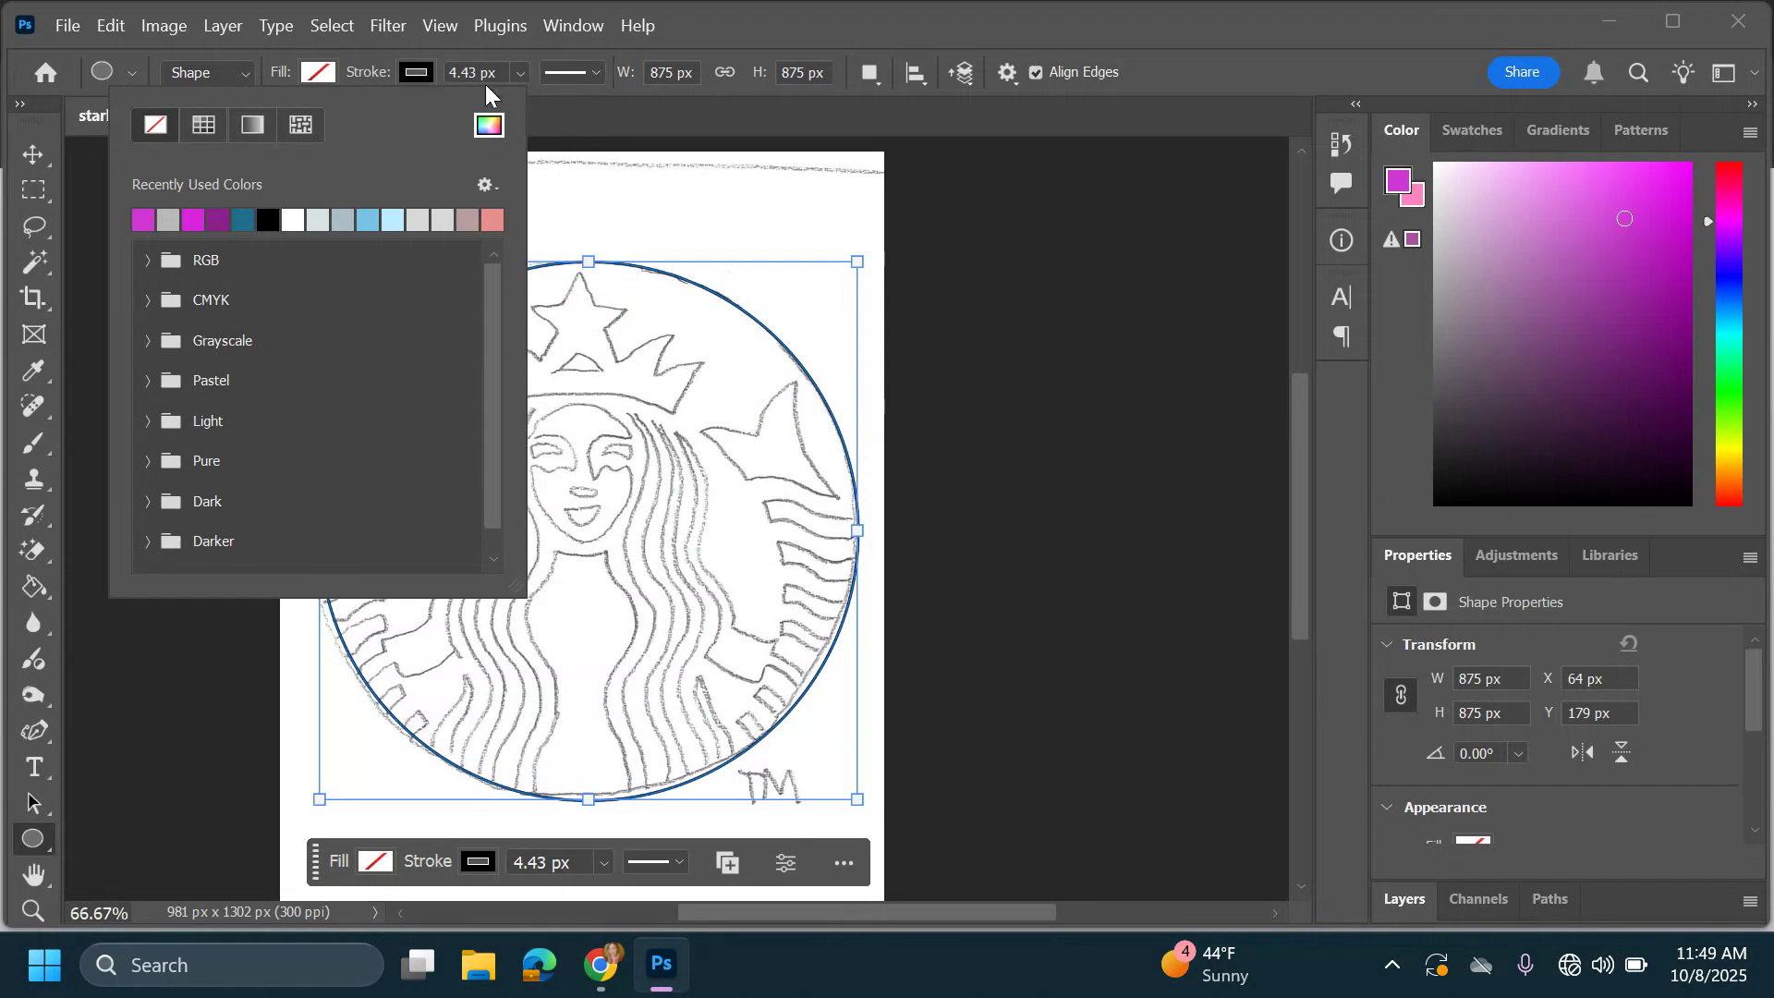
{"action": "left_click", "coordinate": [523, 74]}
{"action": "left_click_drag", "start_coordinate": [536, 100], "coordinate": [540, 109]}
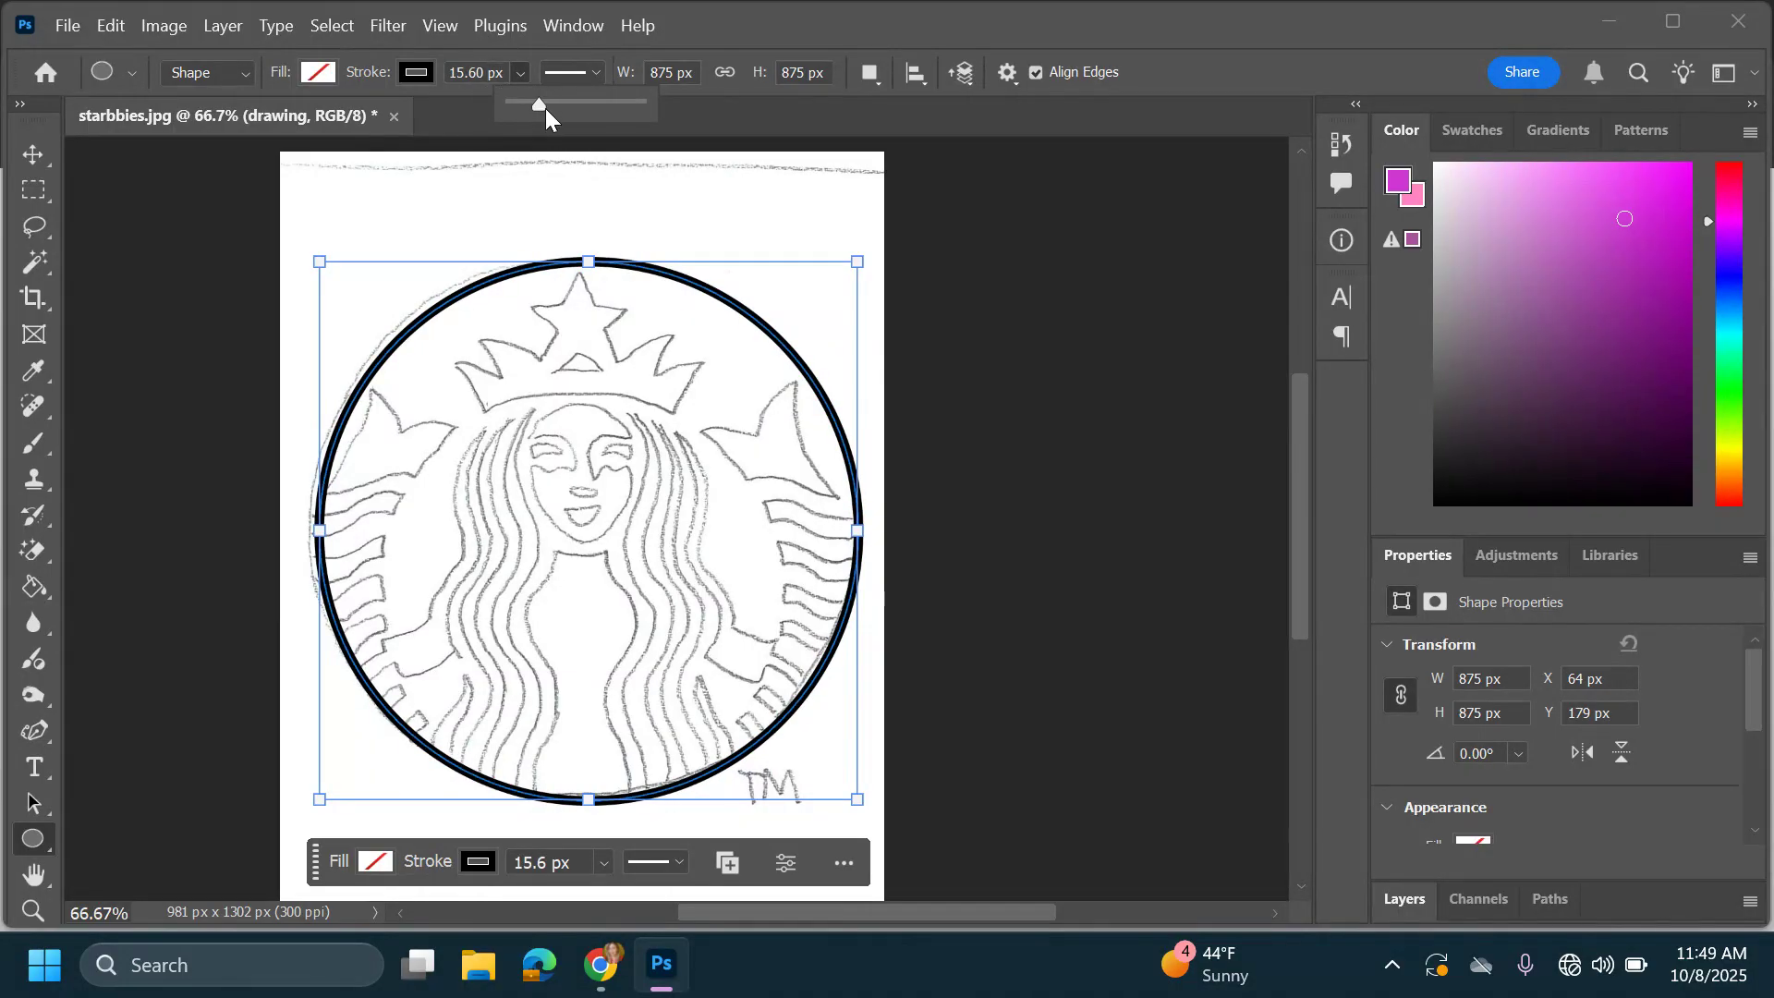
{"action": "left_click_drag", "start_coordinate": [545, 108], "coordinate": [483, 71]}
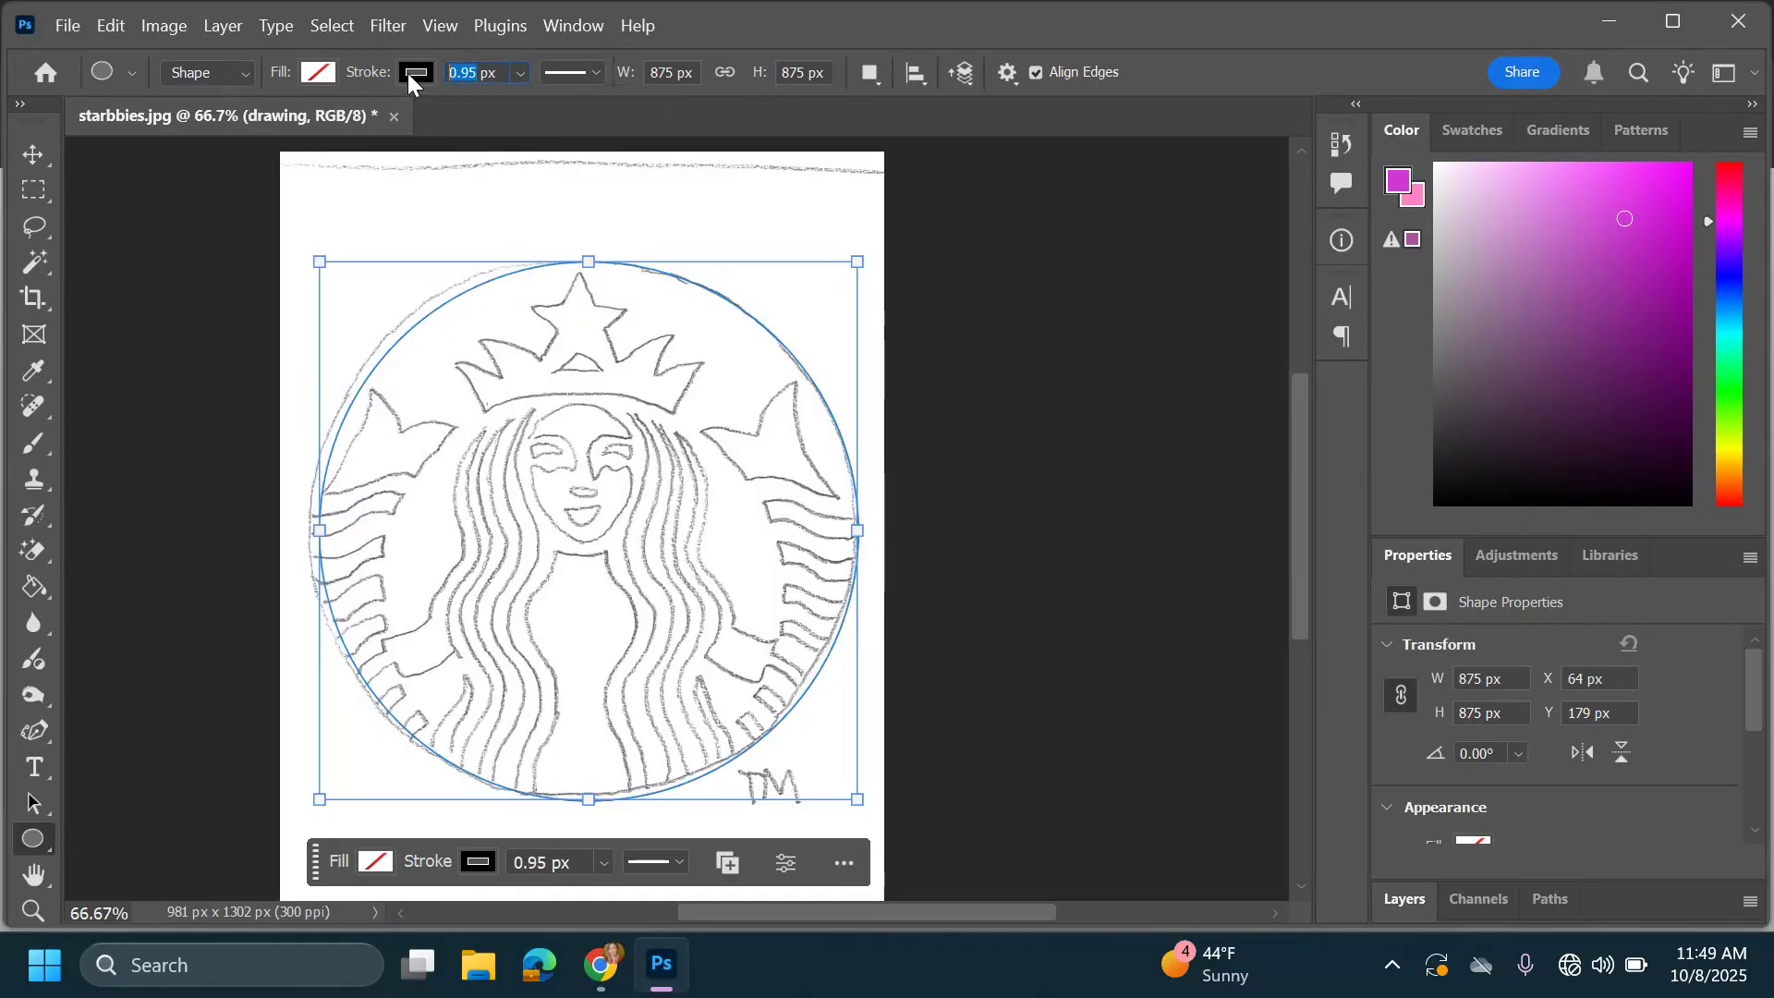
{"action": "type", "text": "10"}
{"action": "key", "text": "Return"}
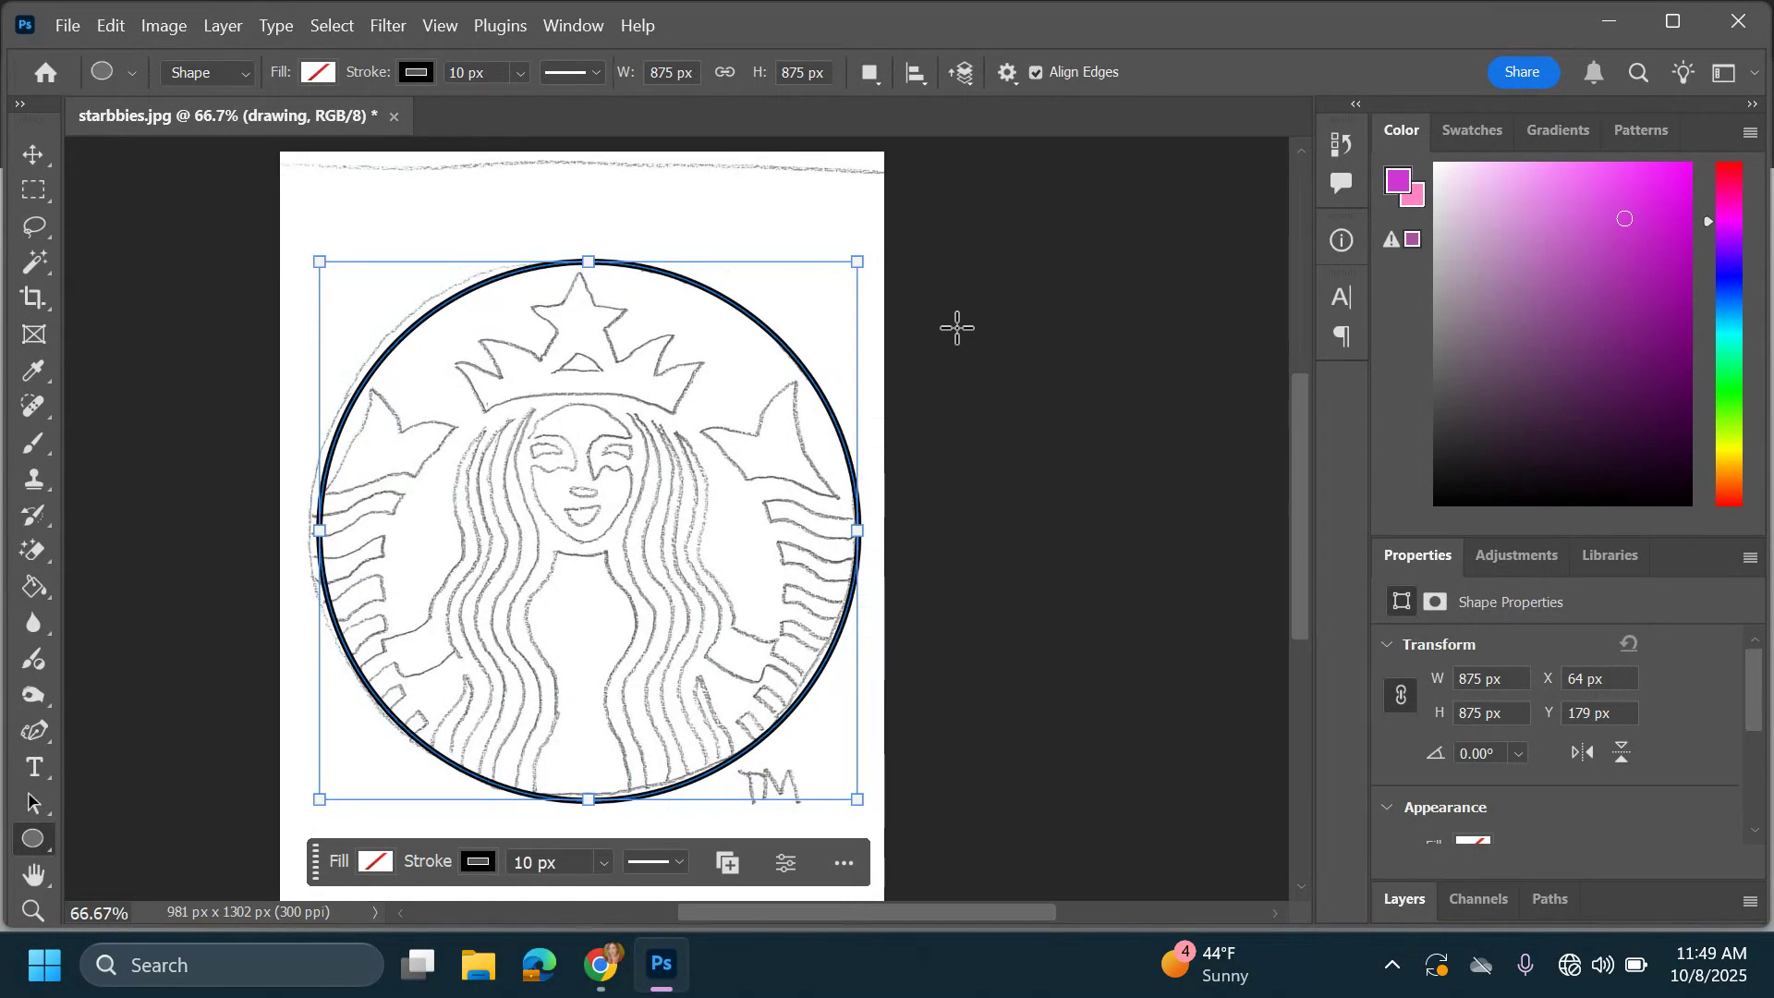
Nudge the circle left and up to X 56 px, Y 175 px so it lines up with the sketch's outer ring
{"action": "left_click", "coordinate": [33, 155]}
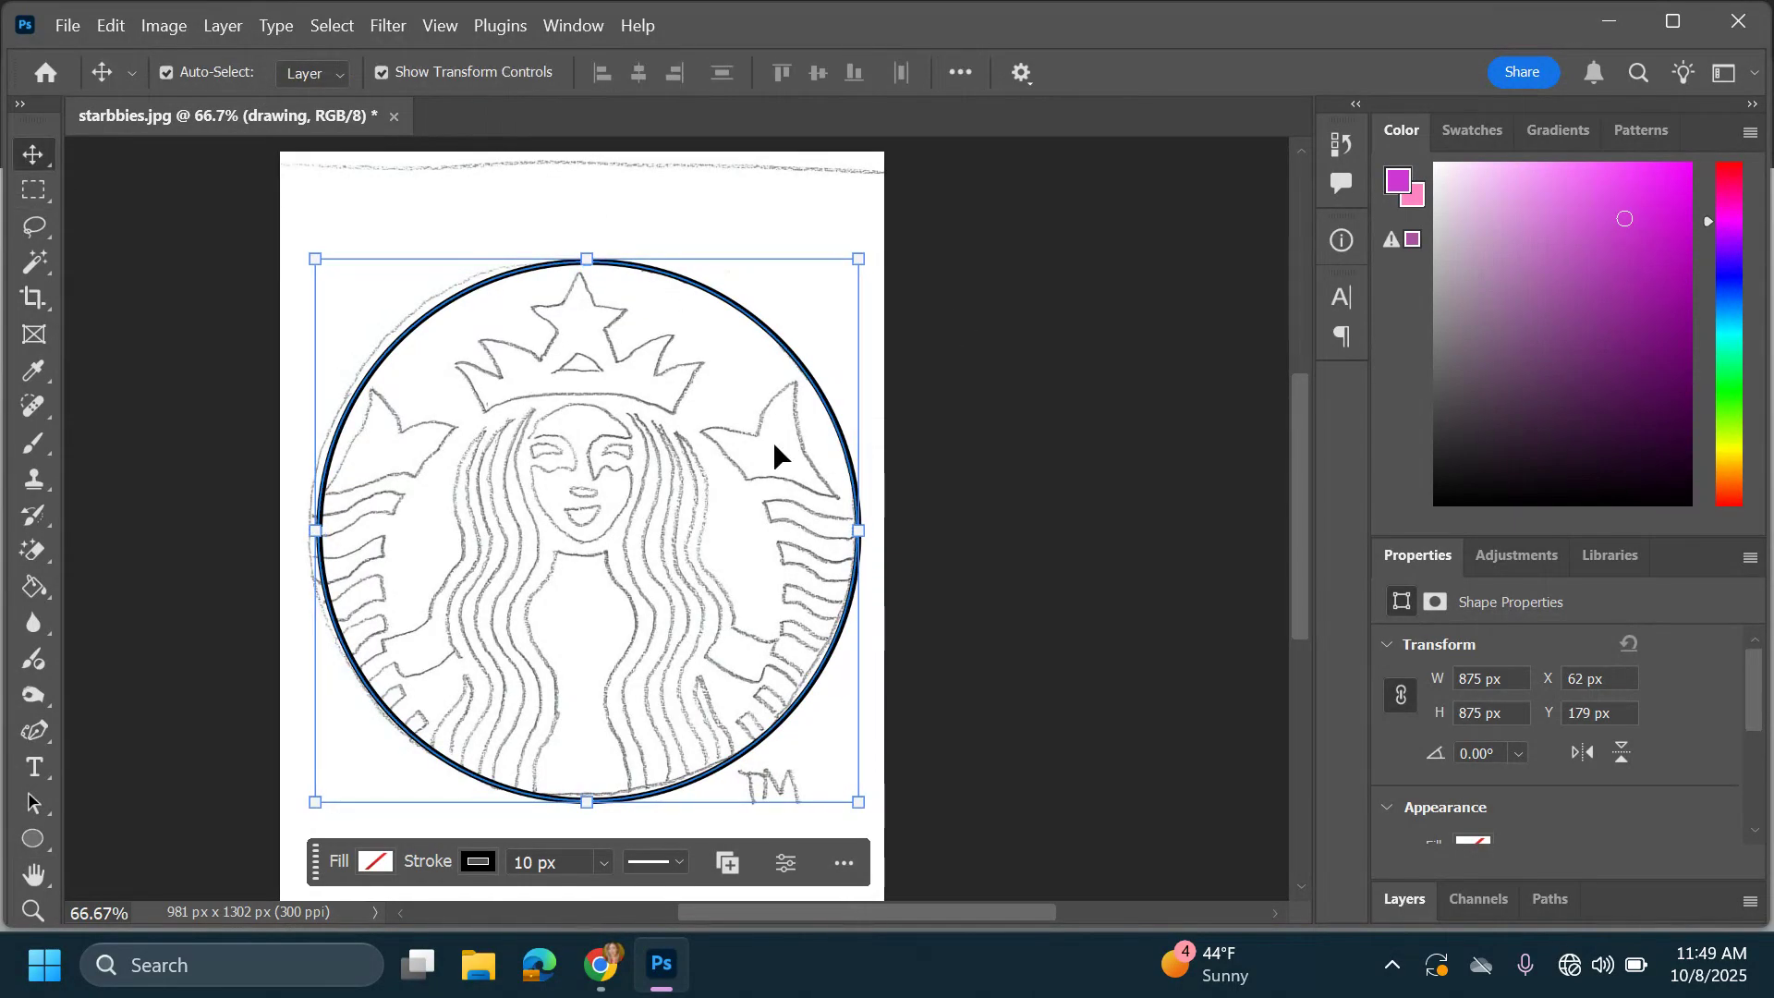
{"action": "key", "text": "Left"}
{"action": "key", "text": "Left"}
{"action": "key", "text": "Left"}
{"action": "key", "text": "Left"}
{"action": "key", "text": "Up"}
{"action": "key", "text": "Up"}
{"action": "key", "text": "Up"}
{"action": "key", "text": "Up"}
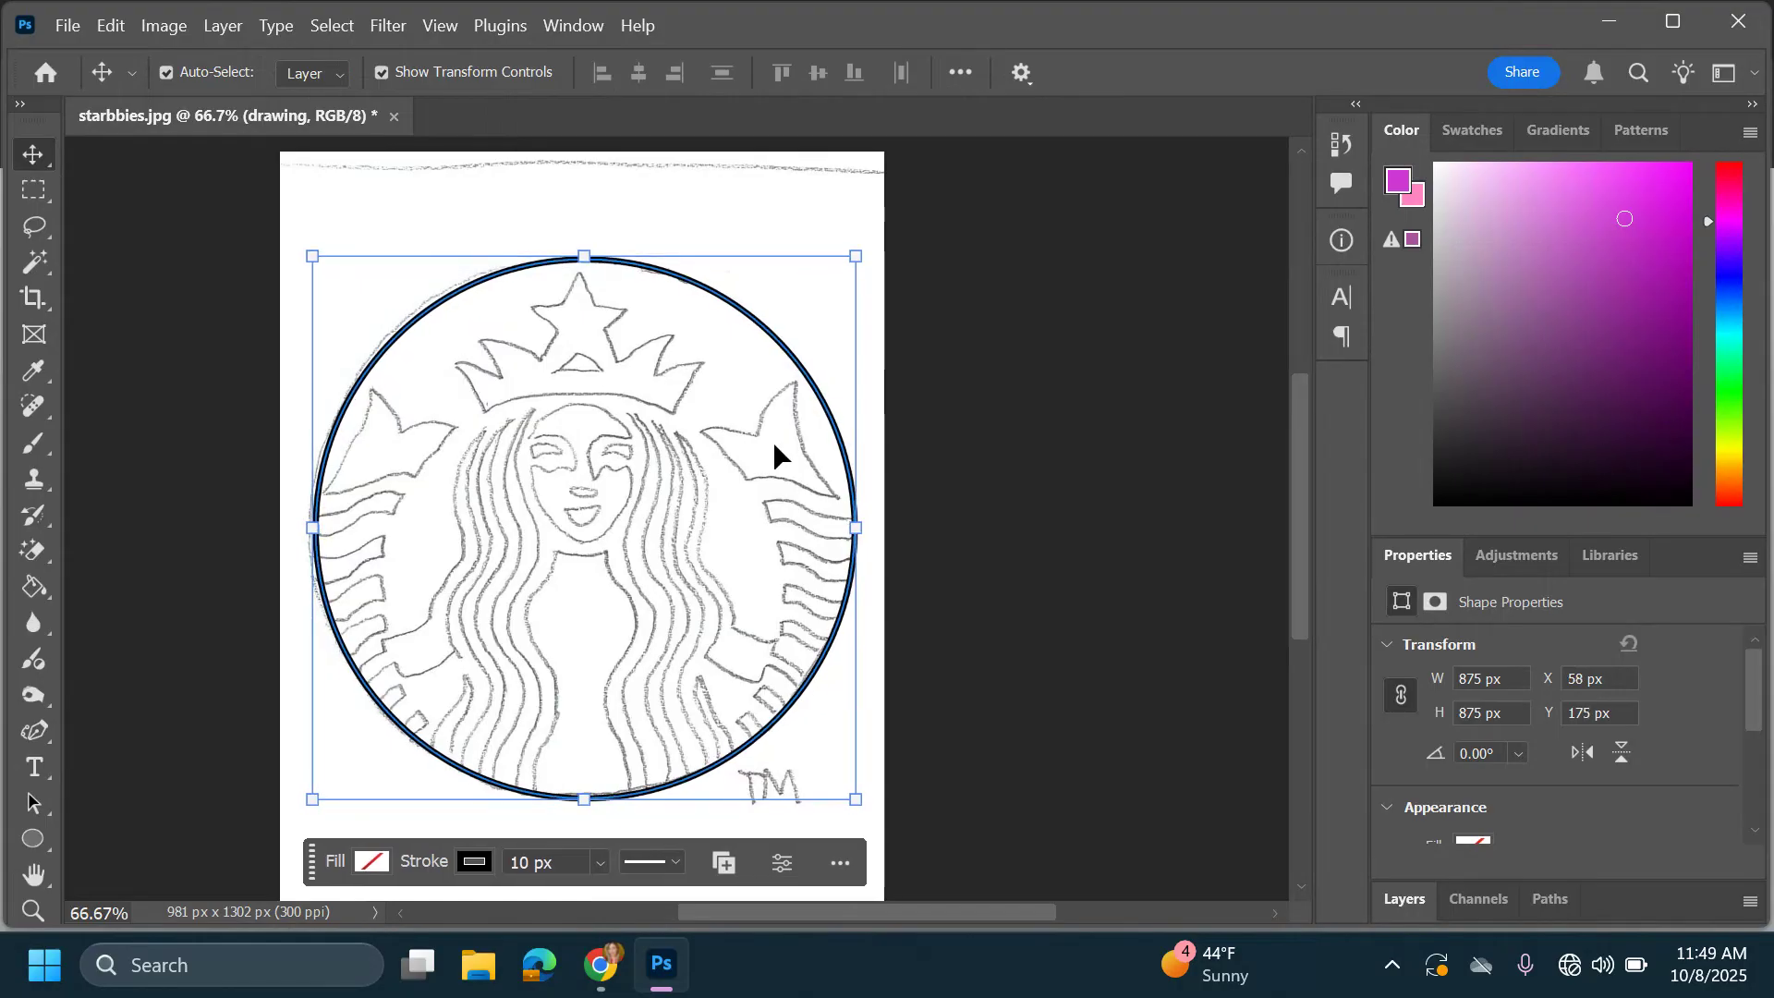
{"action": "key", "text": "Left"}
{"action": "key", "text": "Left"}
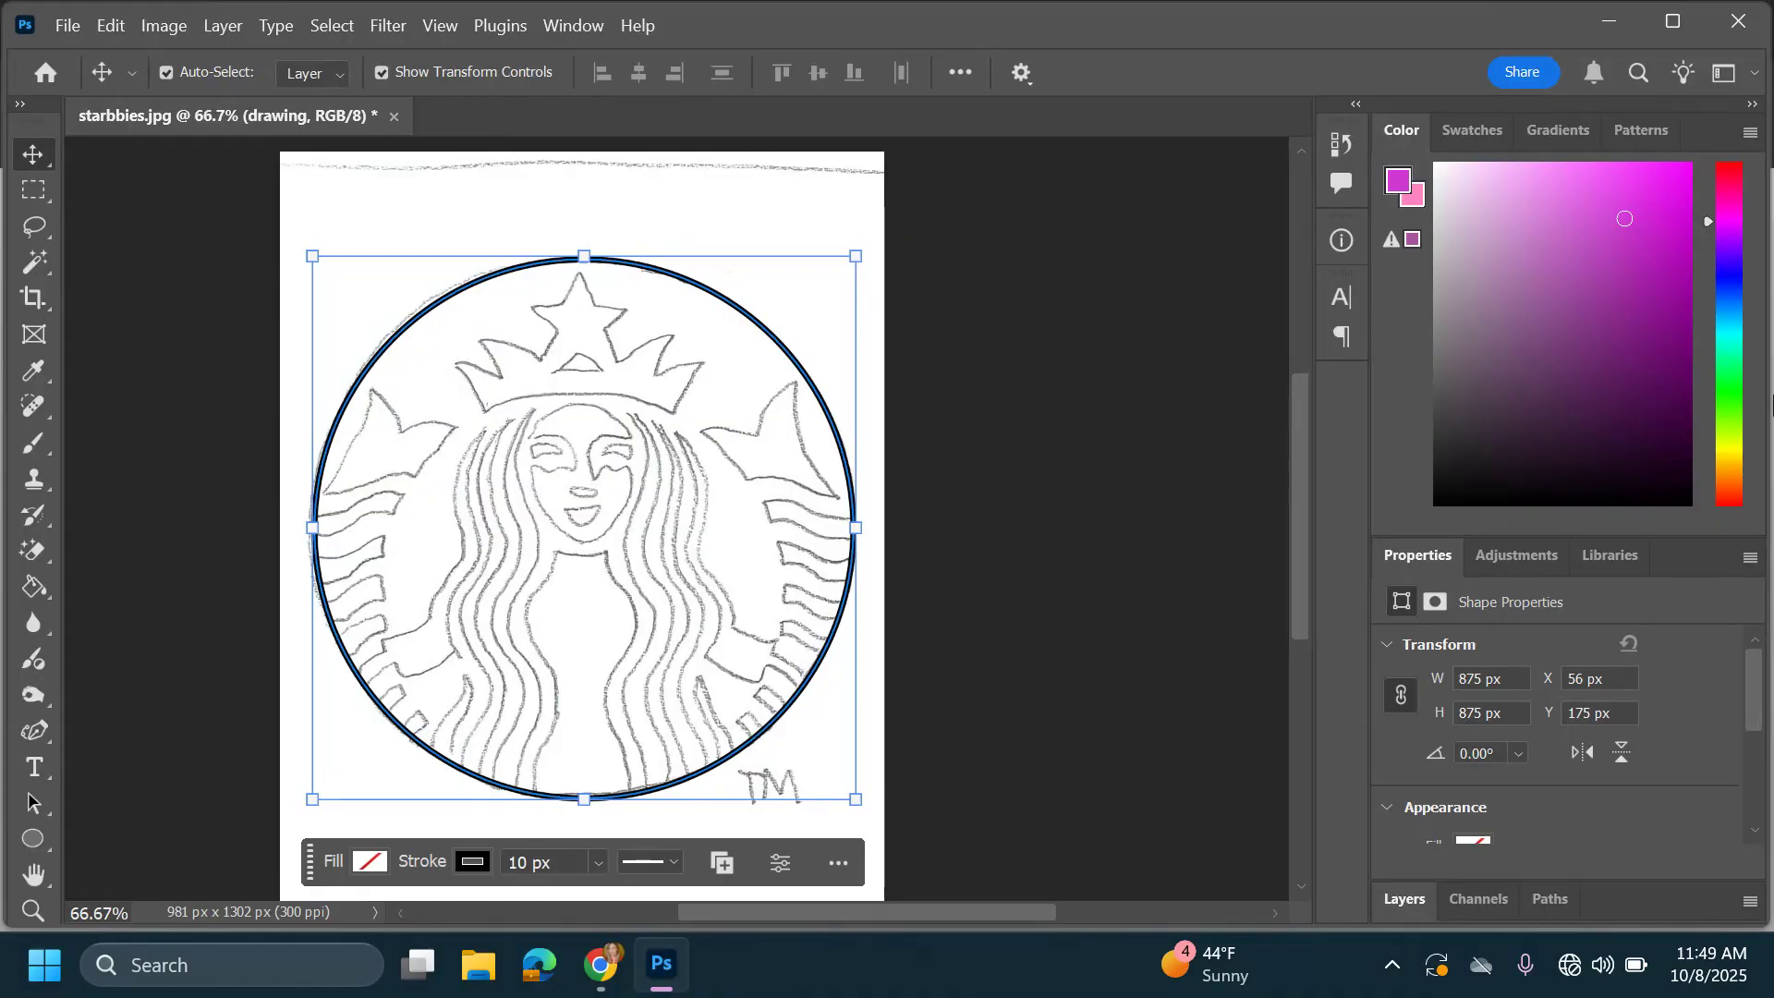
Add a new empty layer above the drawing layer and set the Brush tool's hardness to 100%
{"action": "left_click", "coordinate": [1397, 902]}
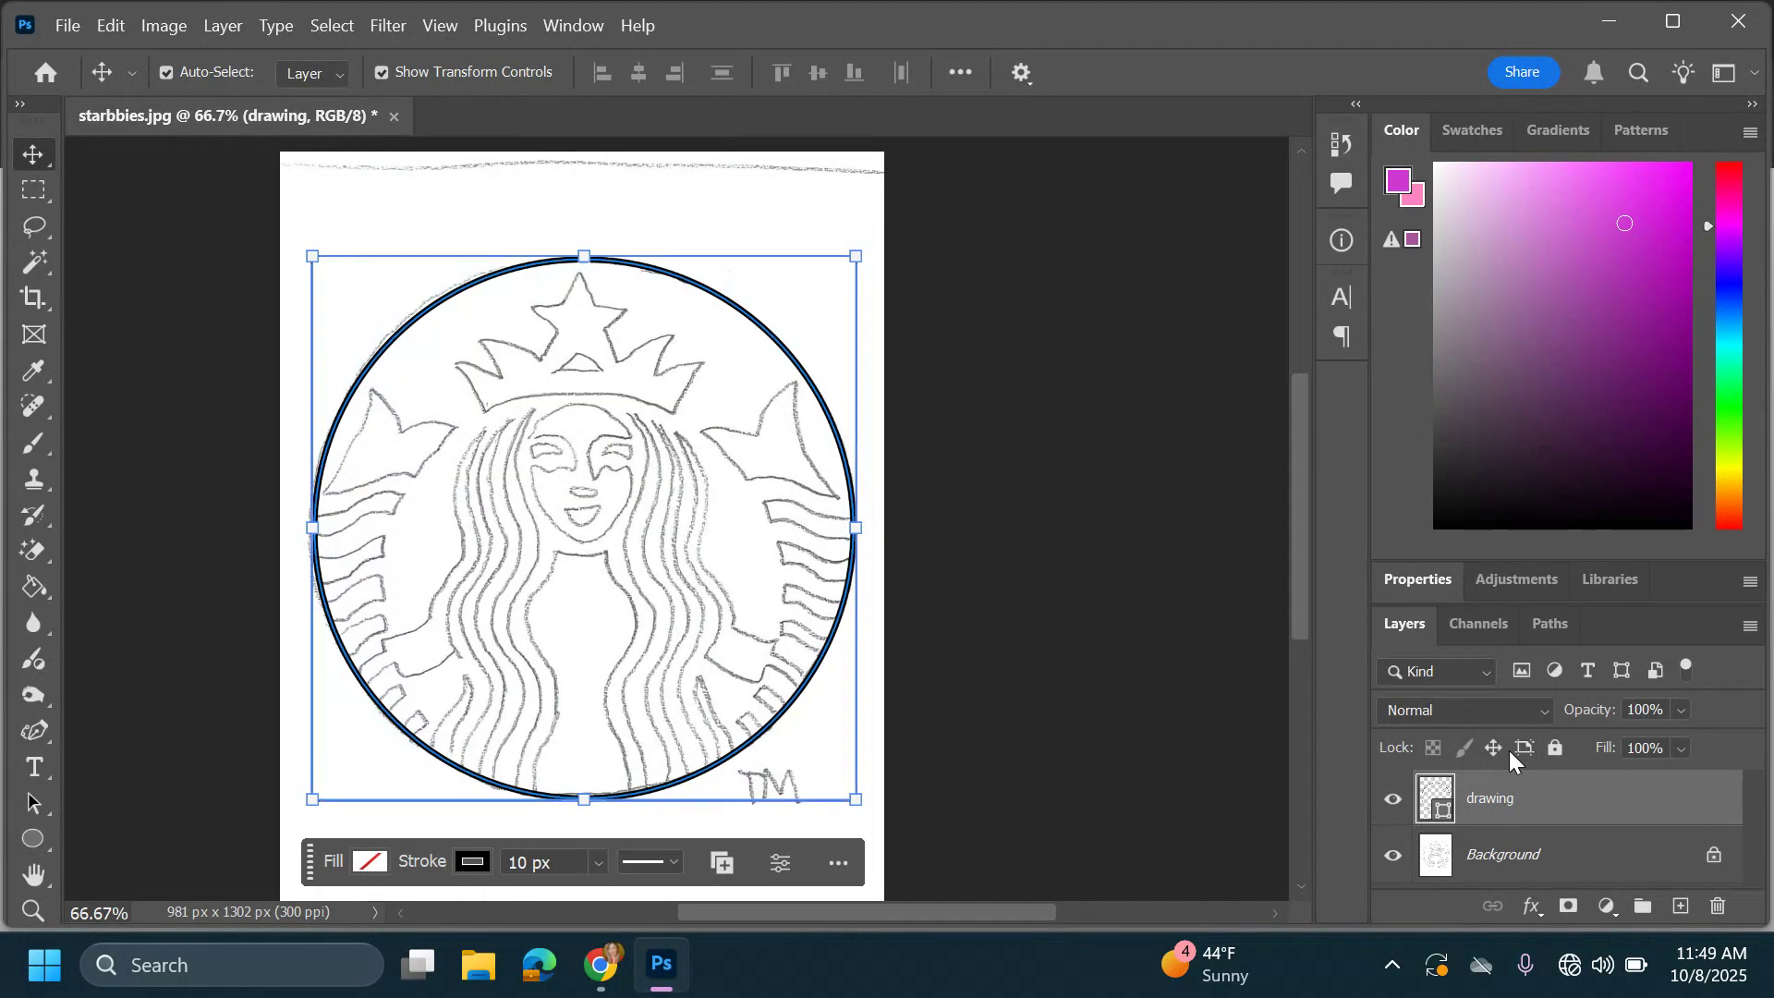
{"action": "left_click", "coordinate": [1681, 906]}
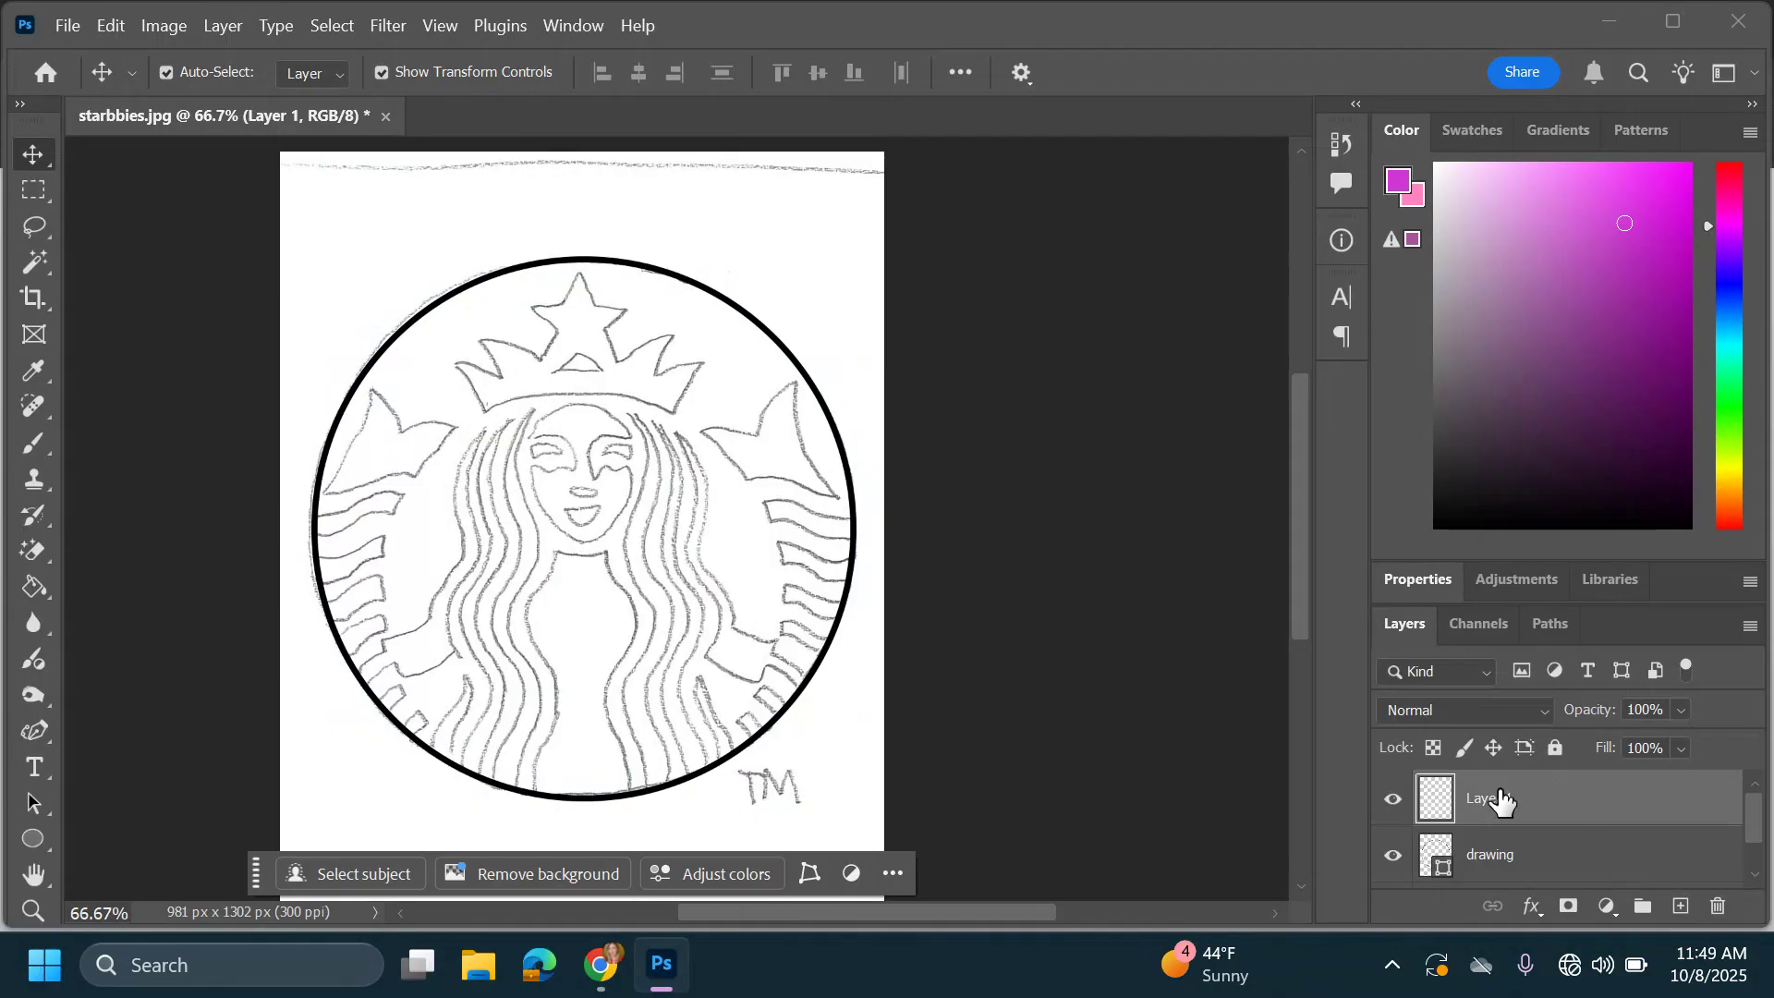
{"action": "left_click", "coordinate": [29, 451]}
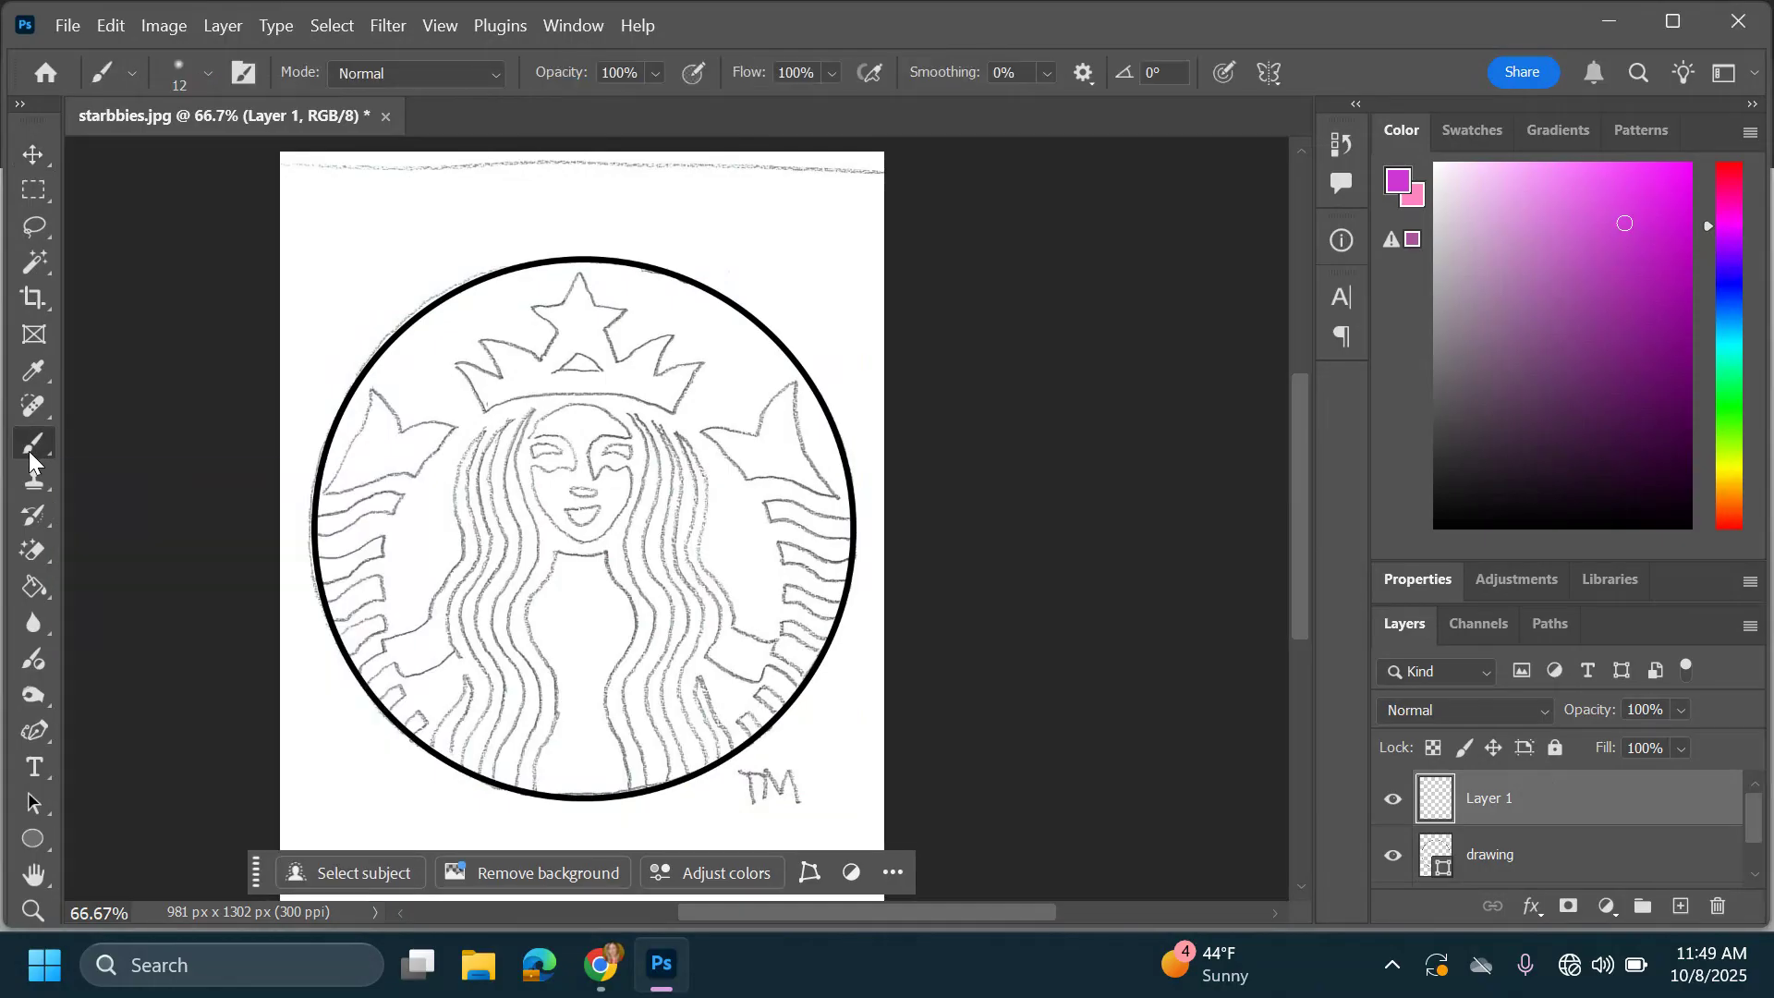
{"action": "left_click", "coordinate": [204, 72]}
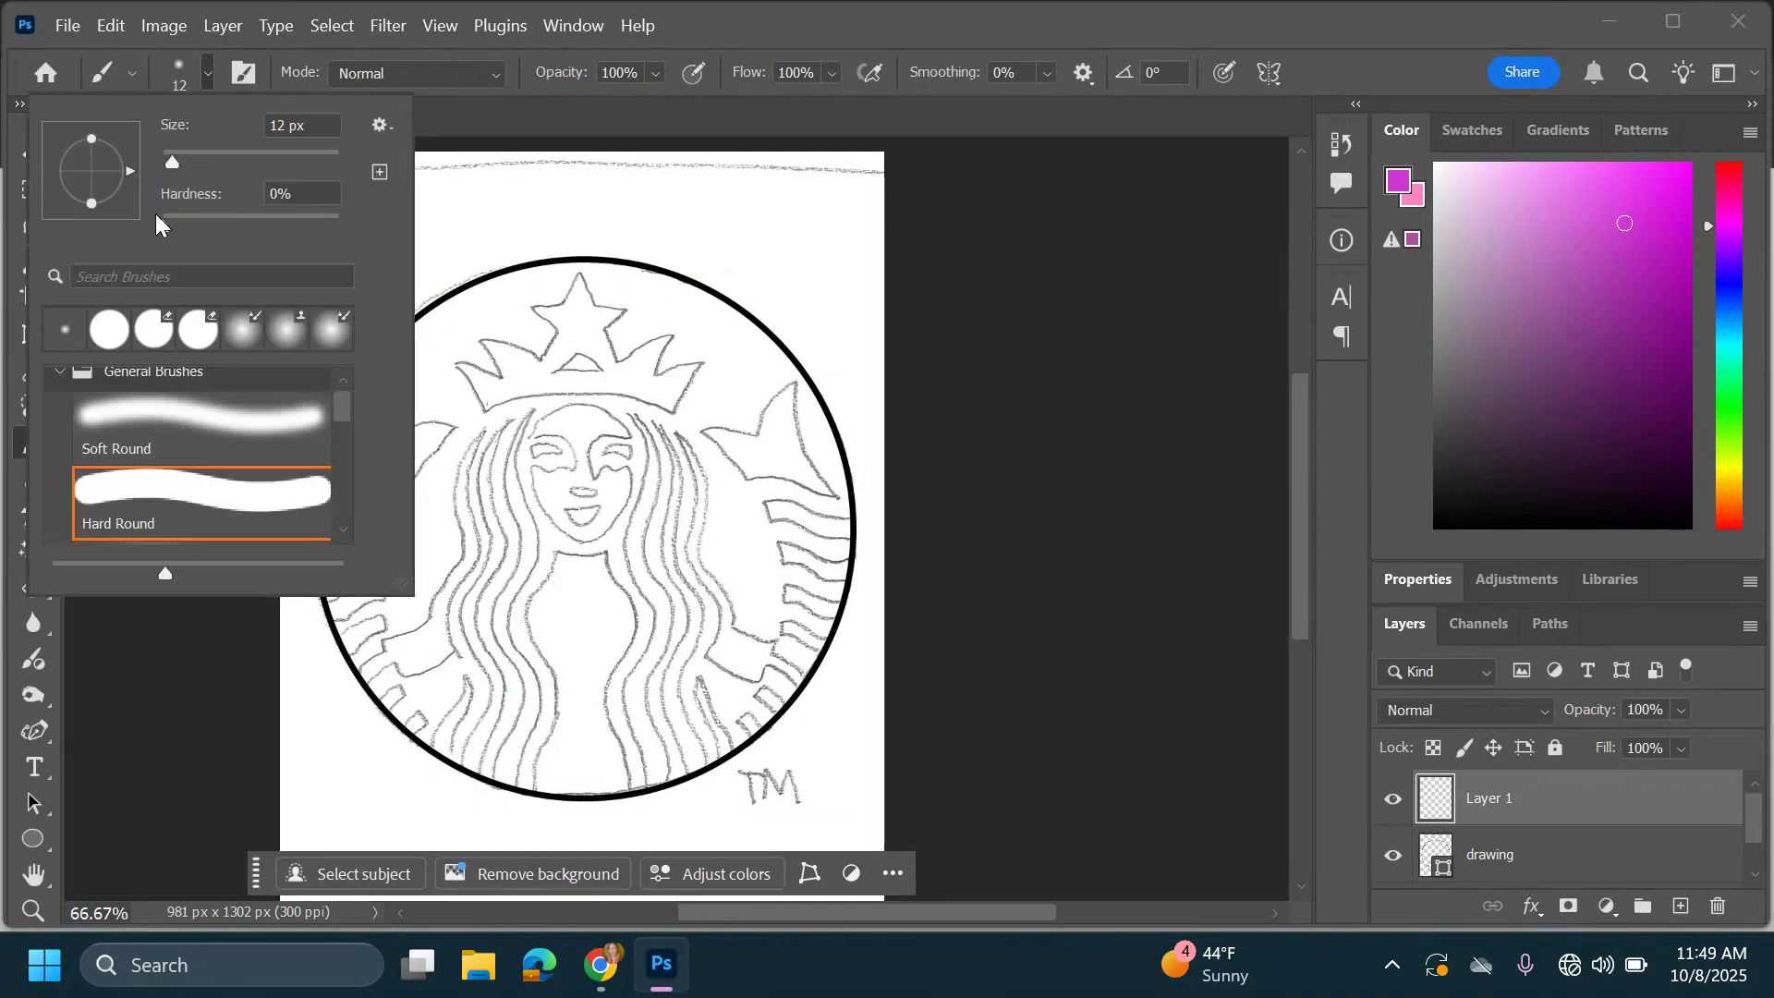
{"action": "left_click_drag", "start_coordinate": [170, 225], "coordinate": [384, 235]}
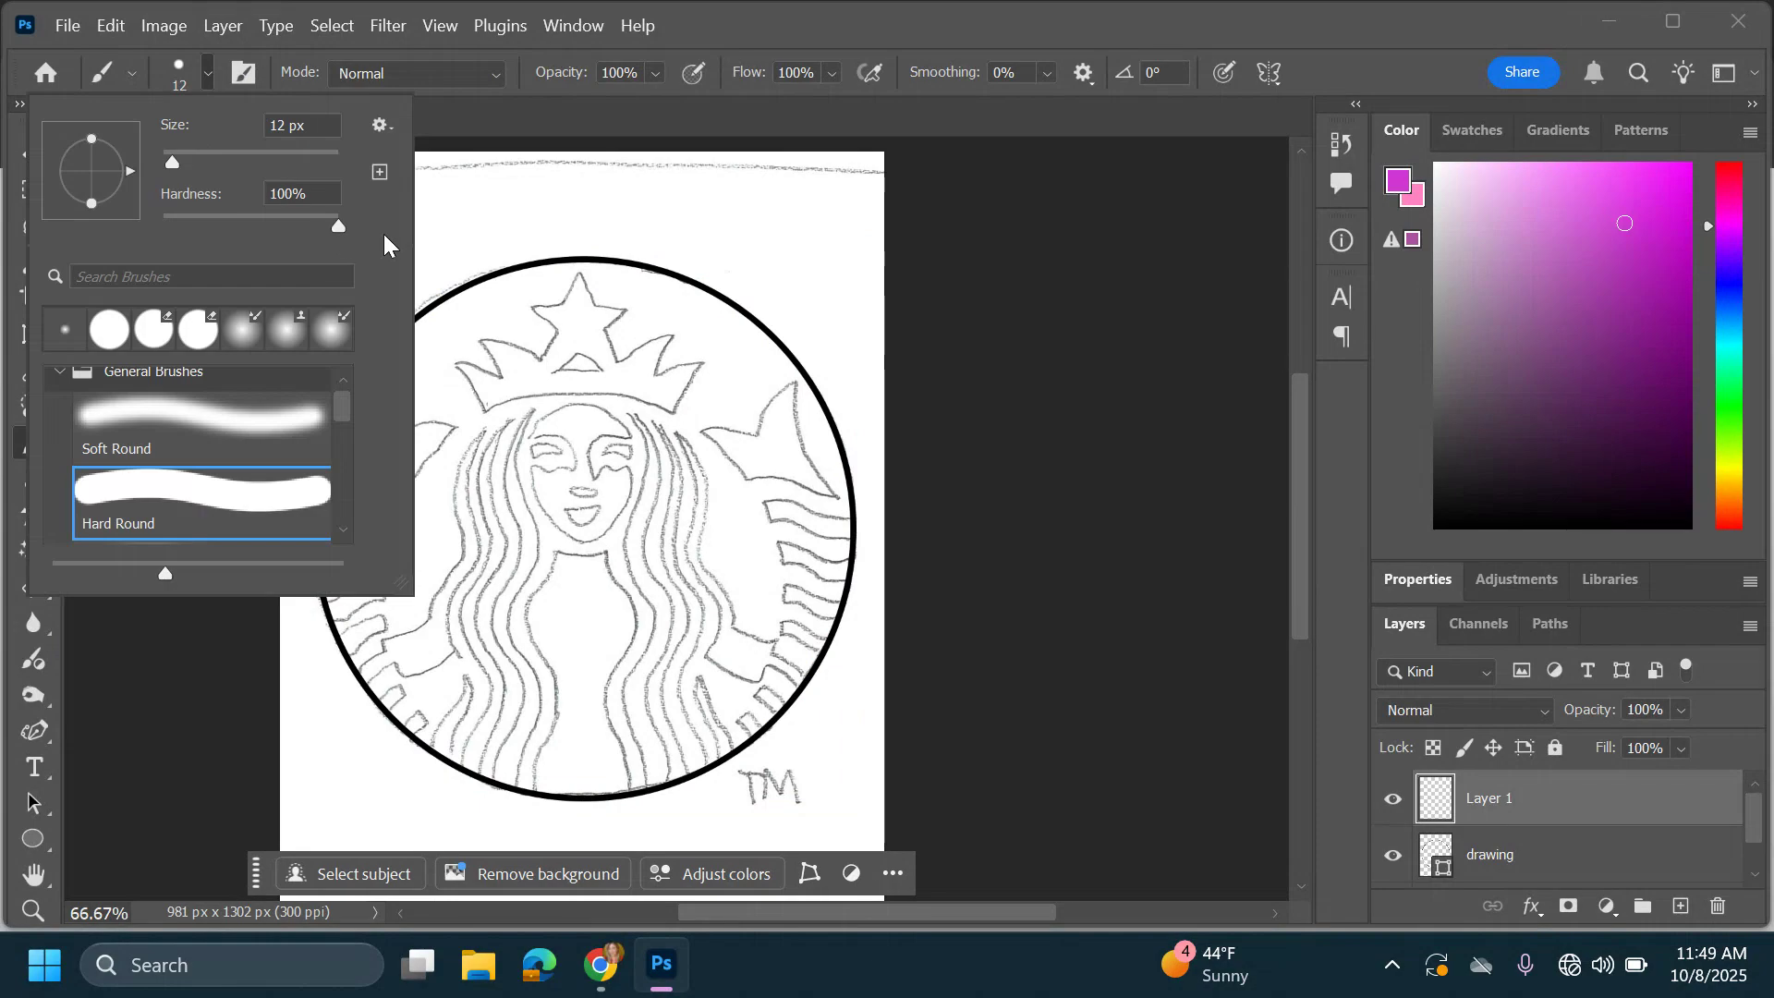
{"action": "left_click", "coordinate": [209, 70]}
{"action": "left_click", "coordinate": [212, 70]}
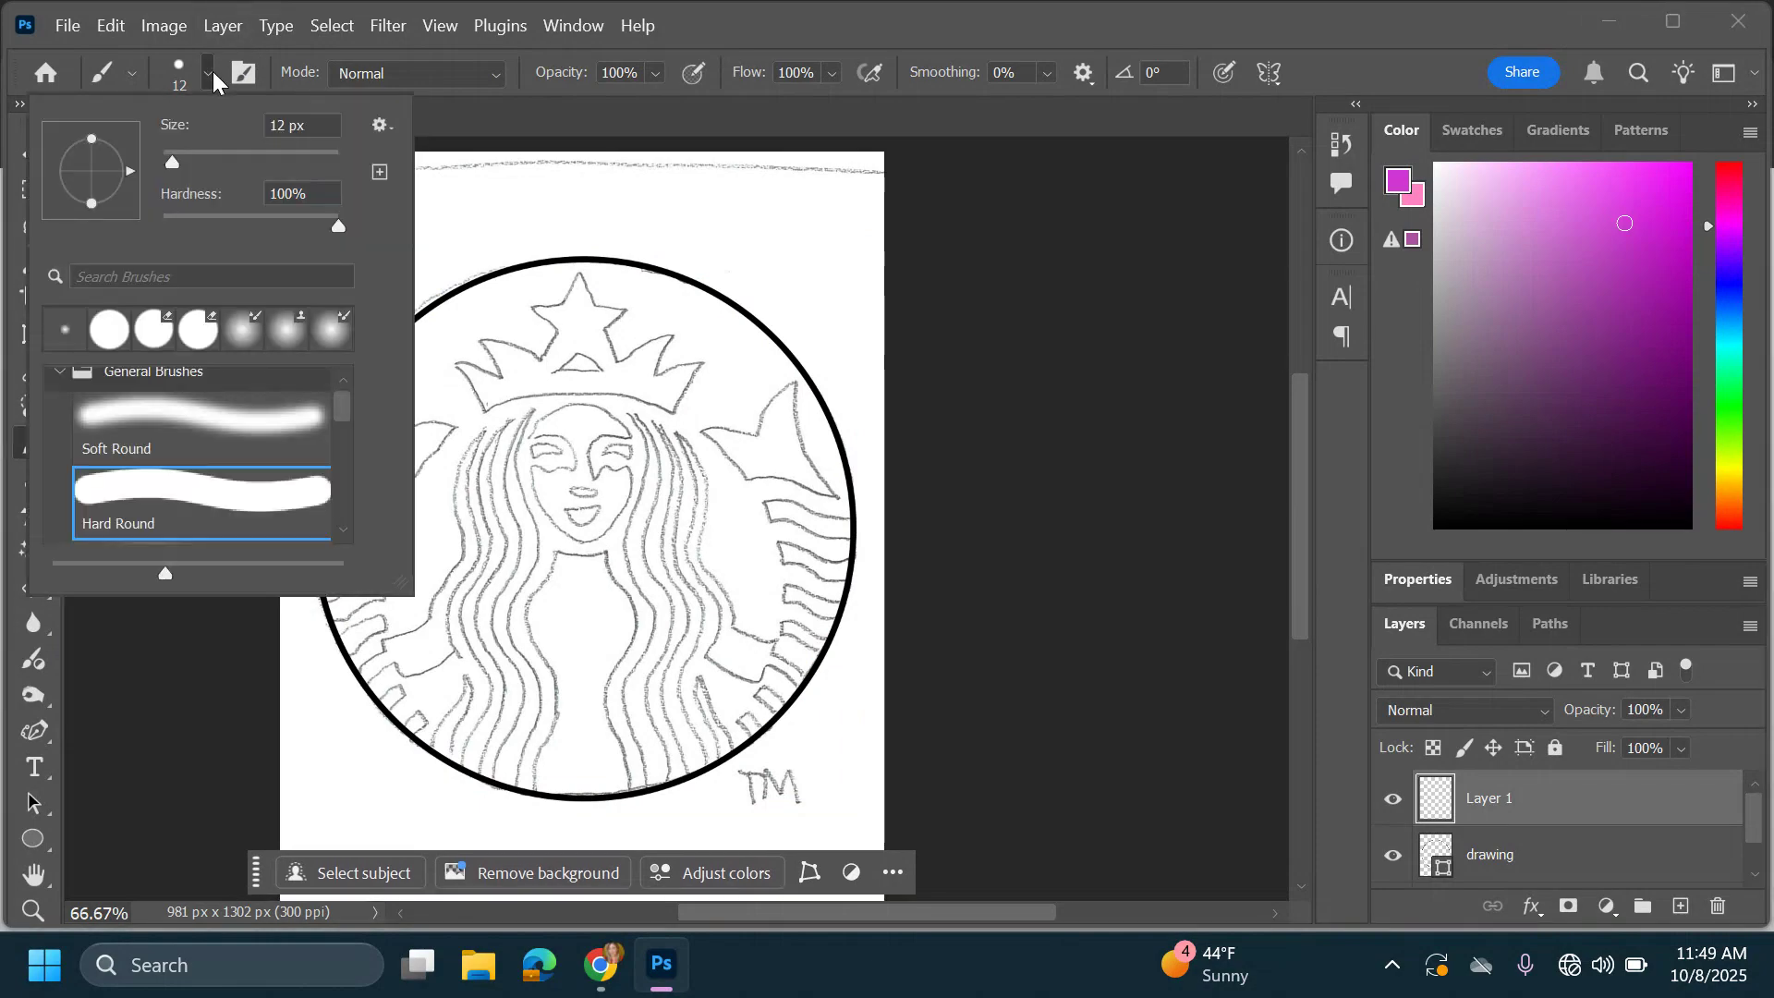
Set the brush size to 10 px
{"action": "double_click", "coordinate": [290, 125]}
{"action": "type", "text": "10"}
{"action": "key", "text": "Return"}
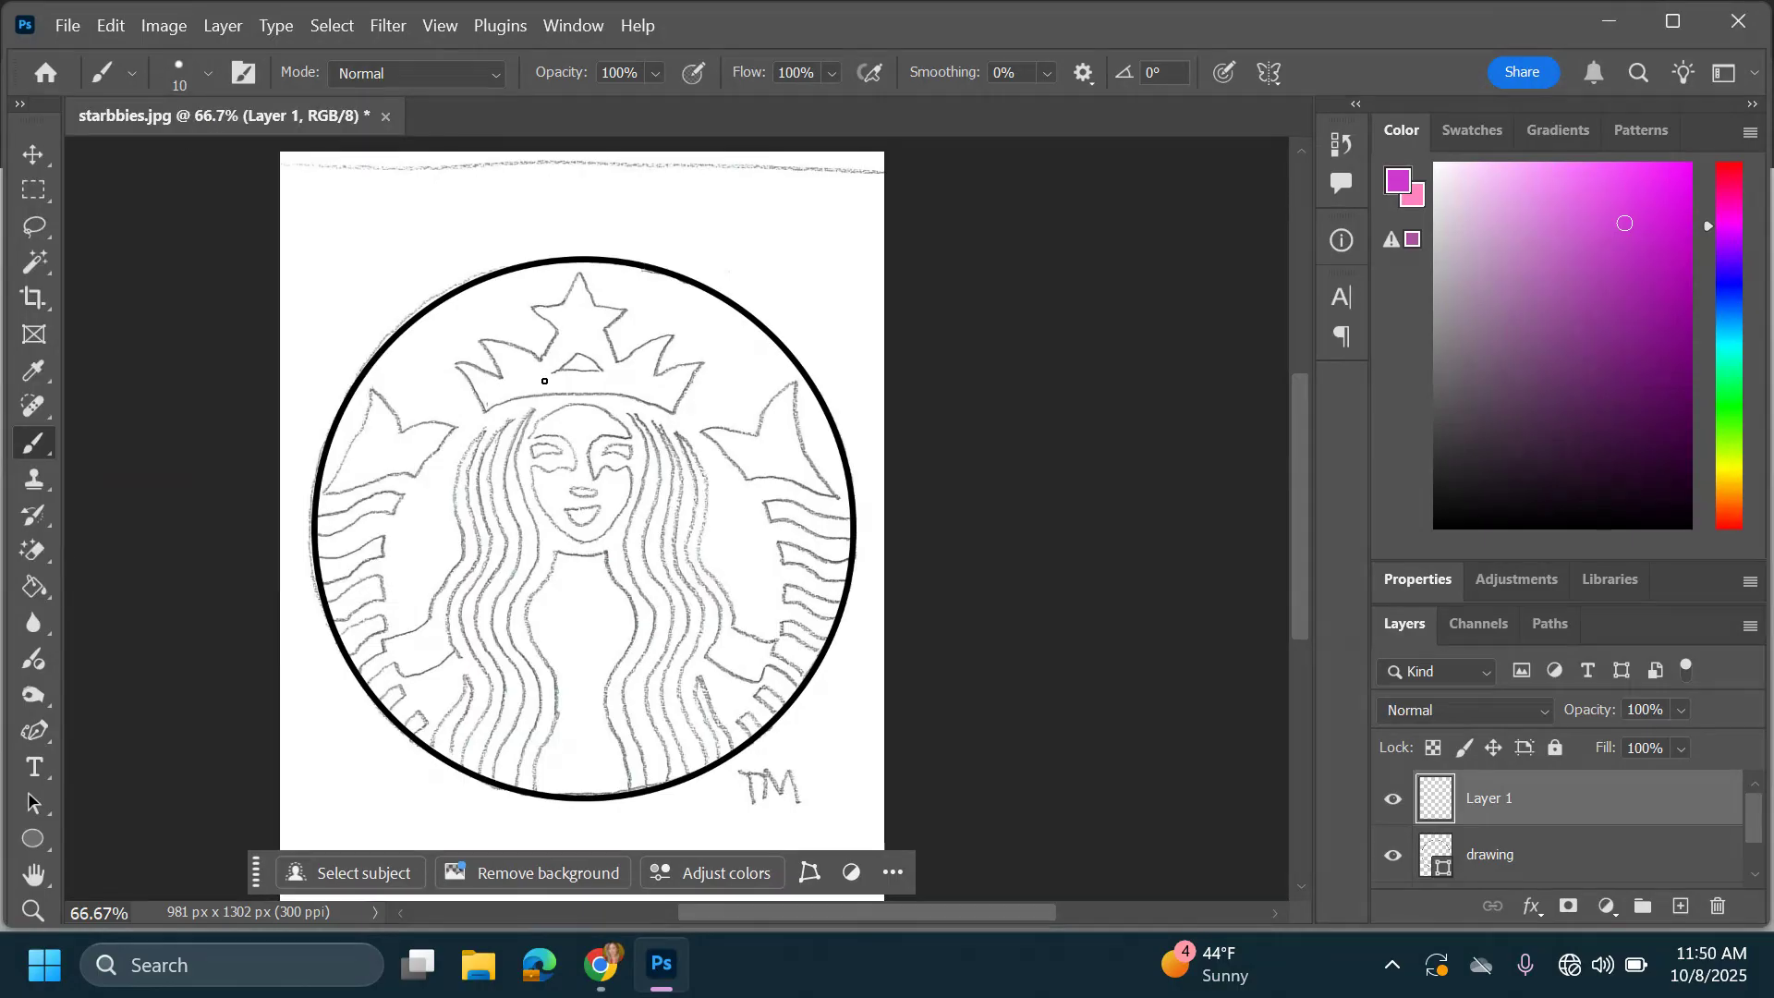
Rename the new empty layer as drawing
{"action": "double_click", "coordinate": [1506, 800]}
{"action": "type", "text": "drawing"}
{"action": "key", "text": "Return"}
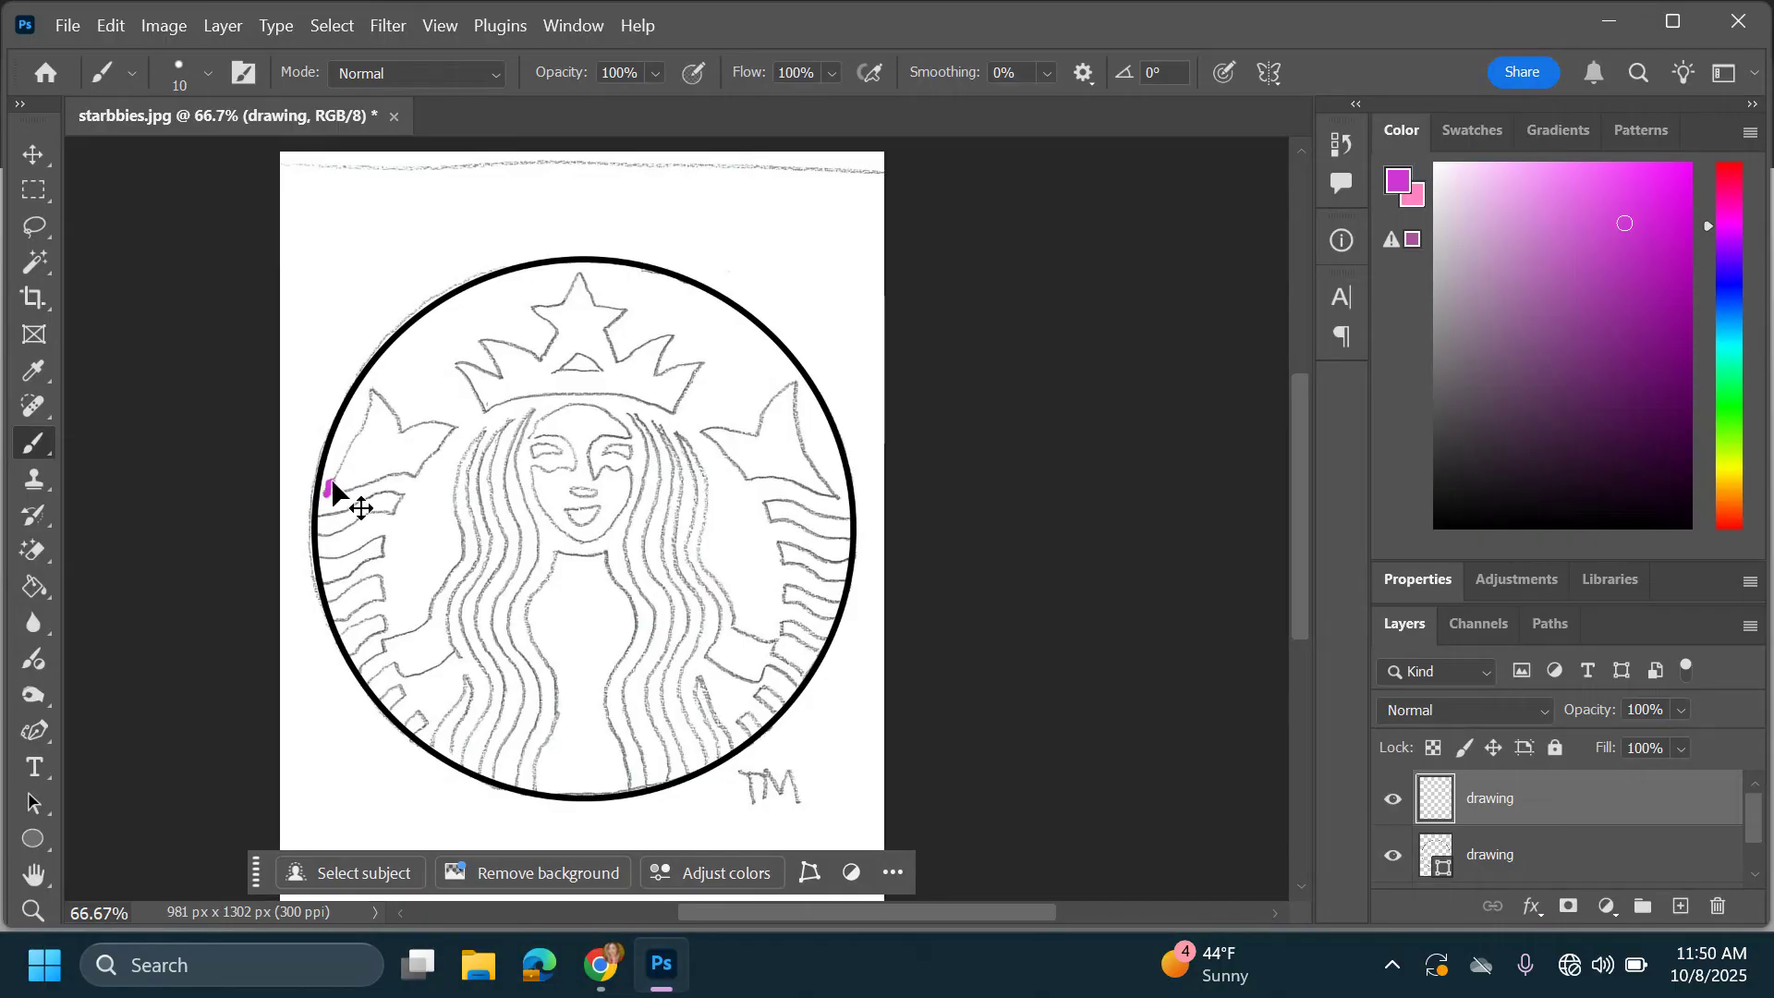
Undo the magenta test stroke, set the brush color to black, and trace the sketch's left tail fin and the stripe below it
{"action": "key", "text": "ctrl+z"}
{"action": "left_click_drag", "start_coordinate": [1529, 412], "coordinate": [1382, 624]}
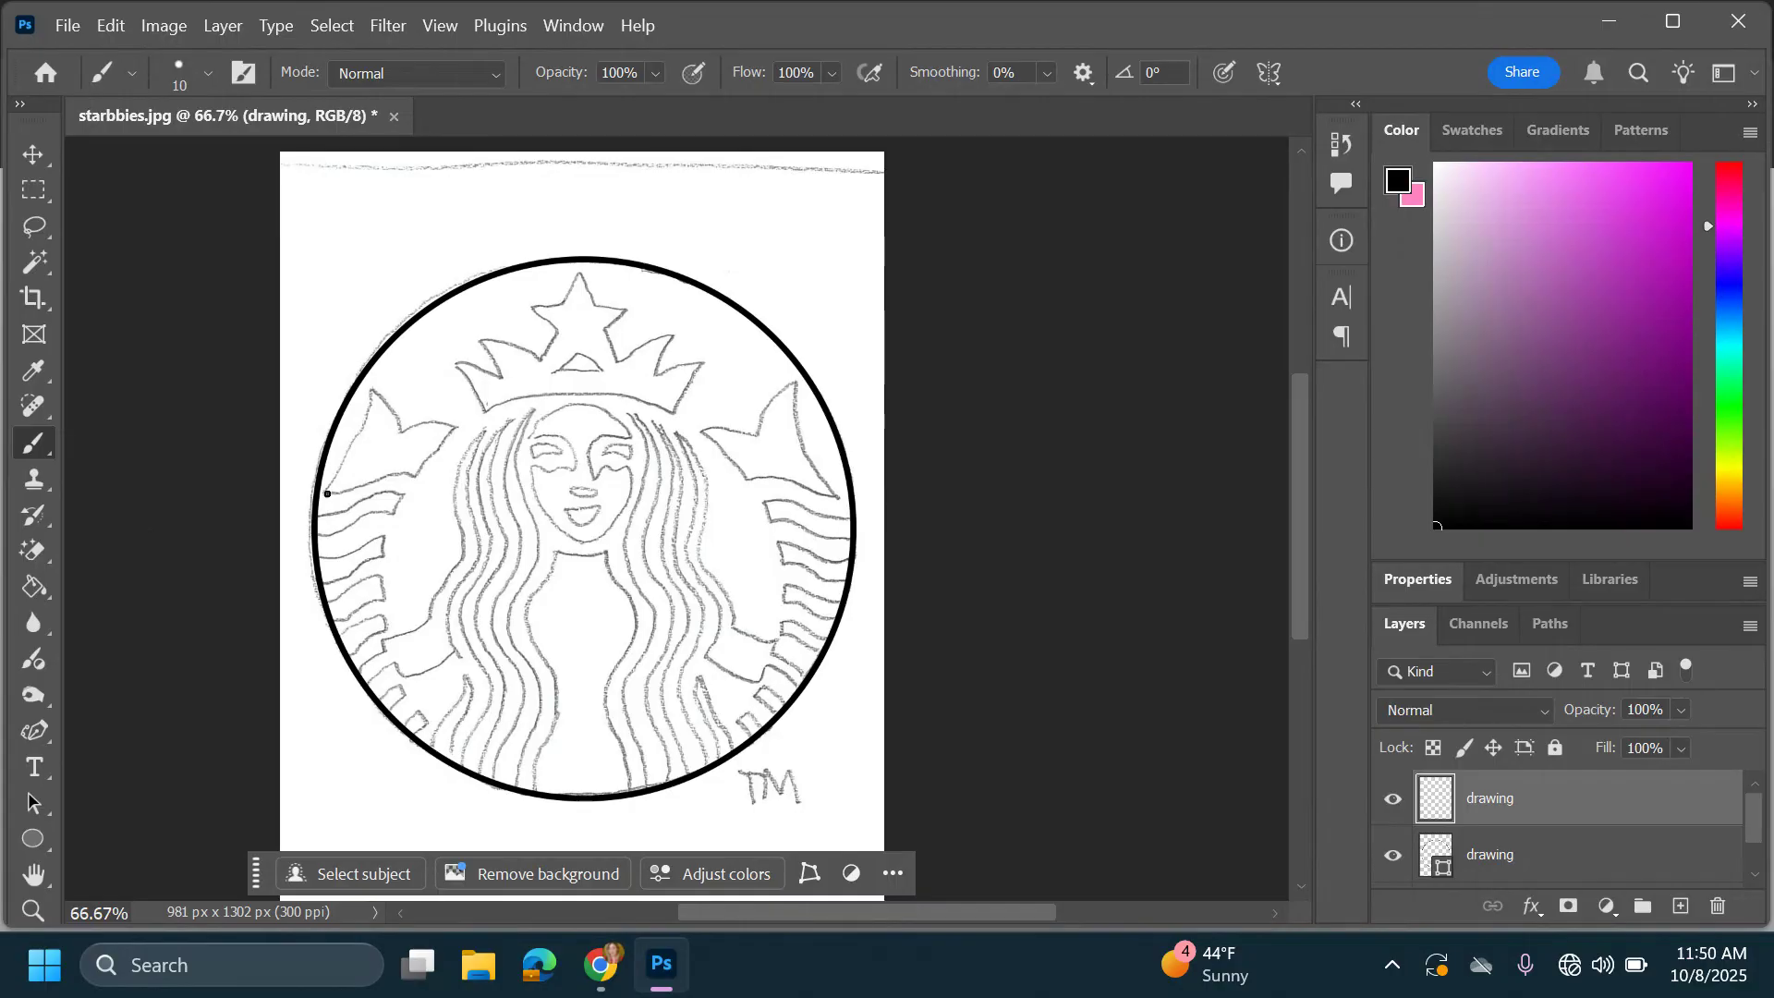
{"action": "mouse_move", "coordinate": [328, 491]}
{"action": "left_mouse_down"}
{"action": "mouse_move", "coordinate": [372, 398]}
{"action": "mouse_move", "coordinate": [399, 431]}
{"action": "mouse_move", "coordinate": [460, 424]}
{"action": "mouse_move", "coordinate": [420, 477]}
{"action": "mouse_move", "coordinate": [329, 493]}
{"action": "left_mouse_up"}
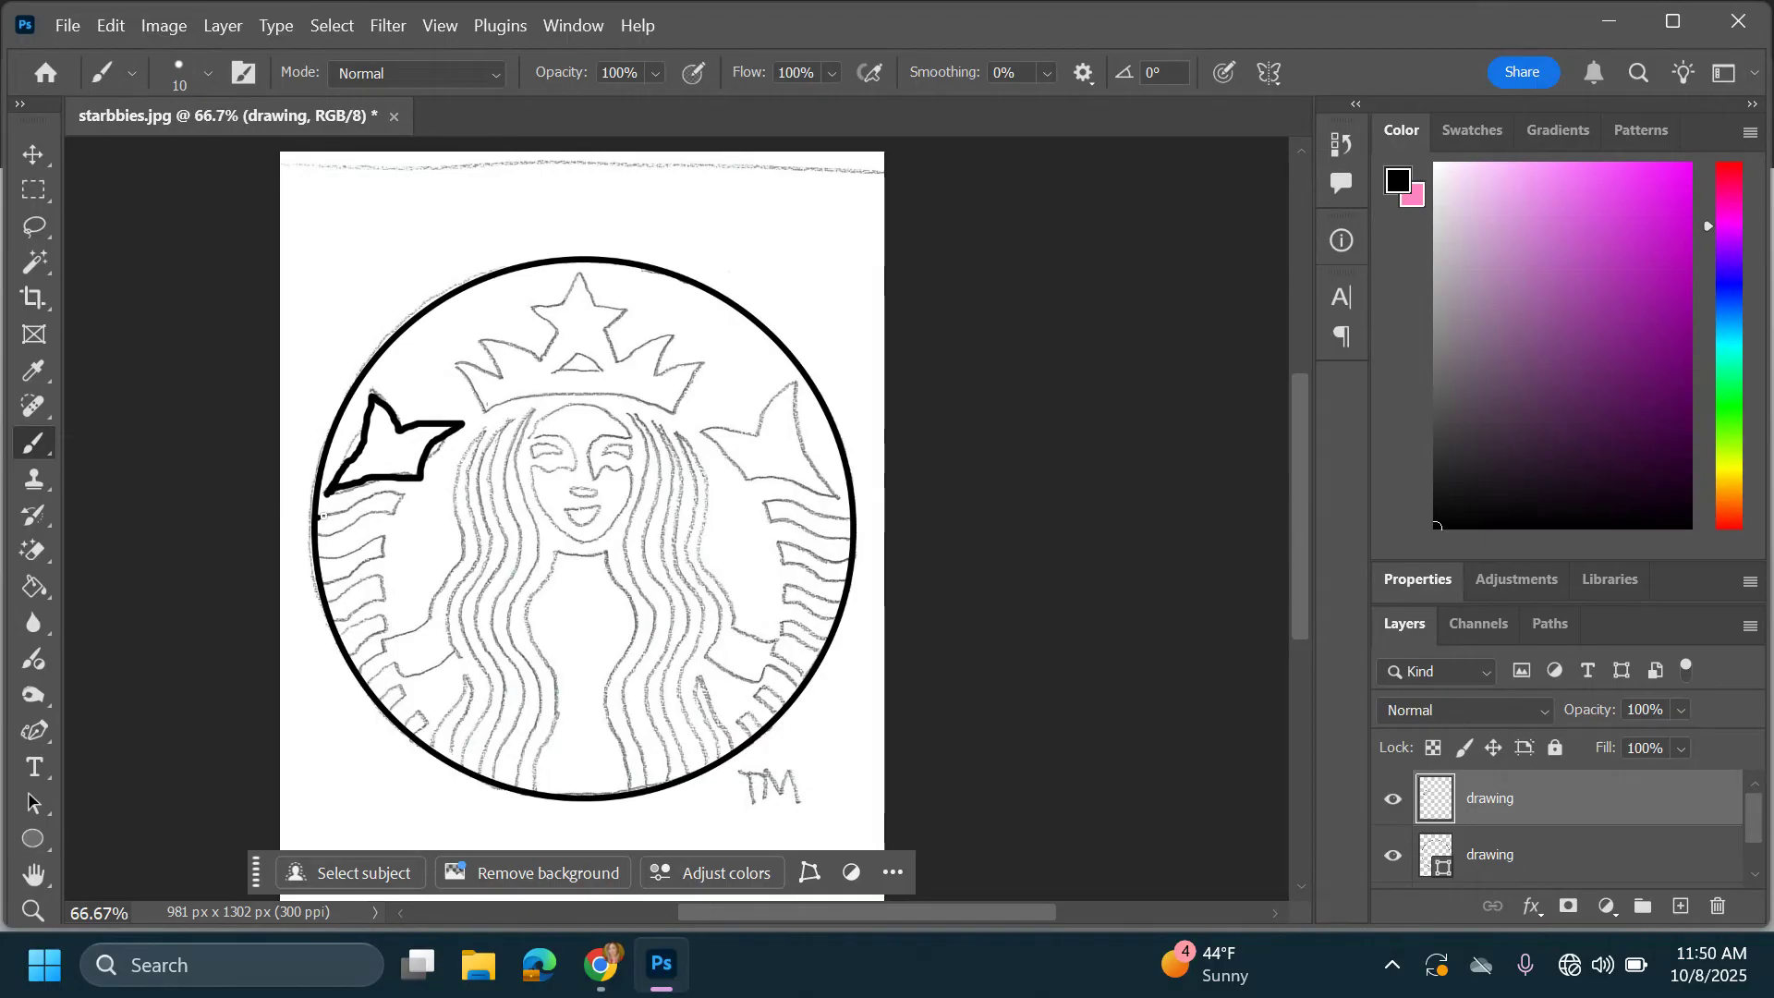
{"action": "mouse_move", "coordinate": [319, 517]}
{"action": "left_mouse_down"}
{"action": "mouse_move", "coordinate": [403, 496]}
{"action": "mouse_move", "coordinate": [331, 543]}
{"action": "left_mouse_up"}
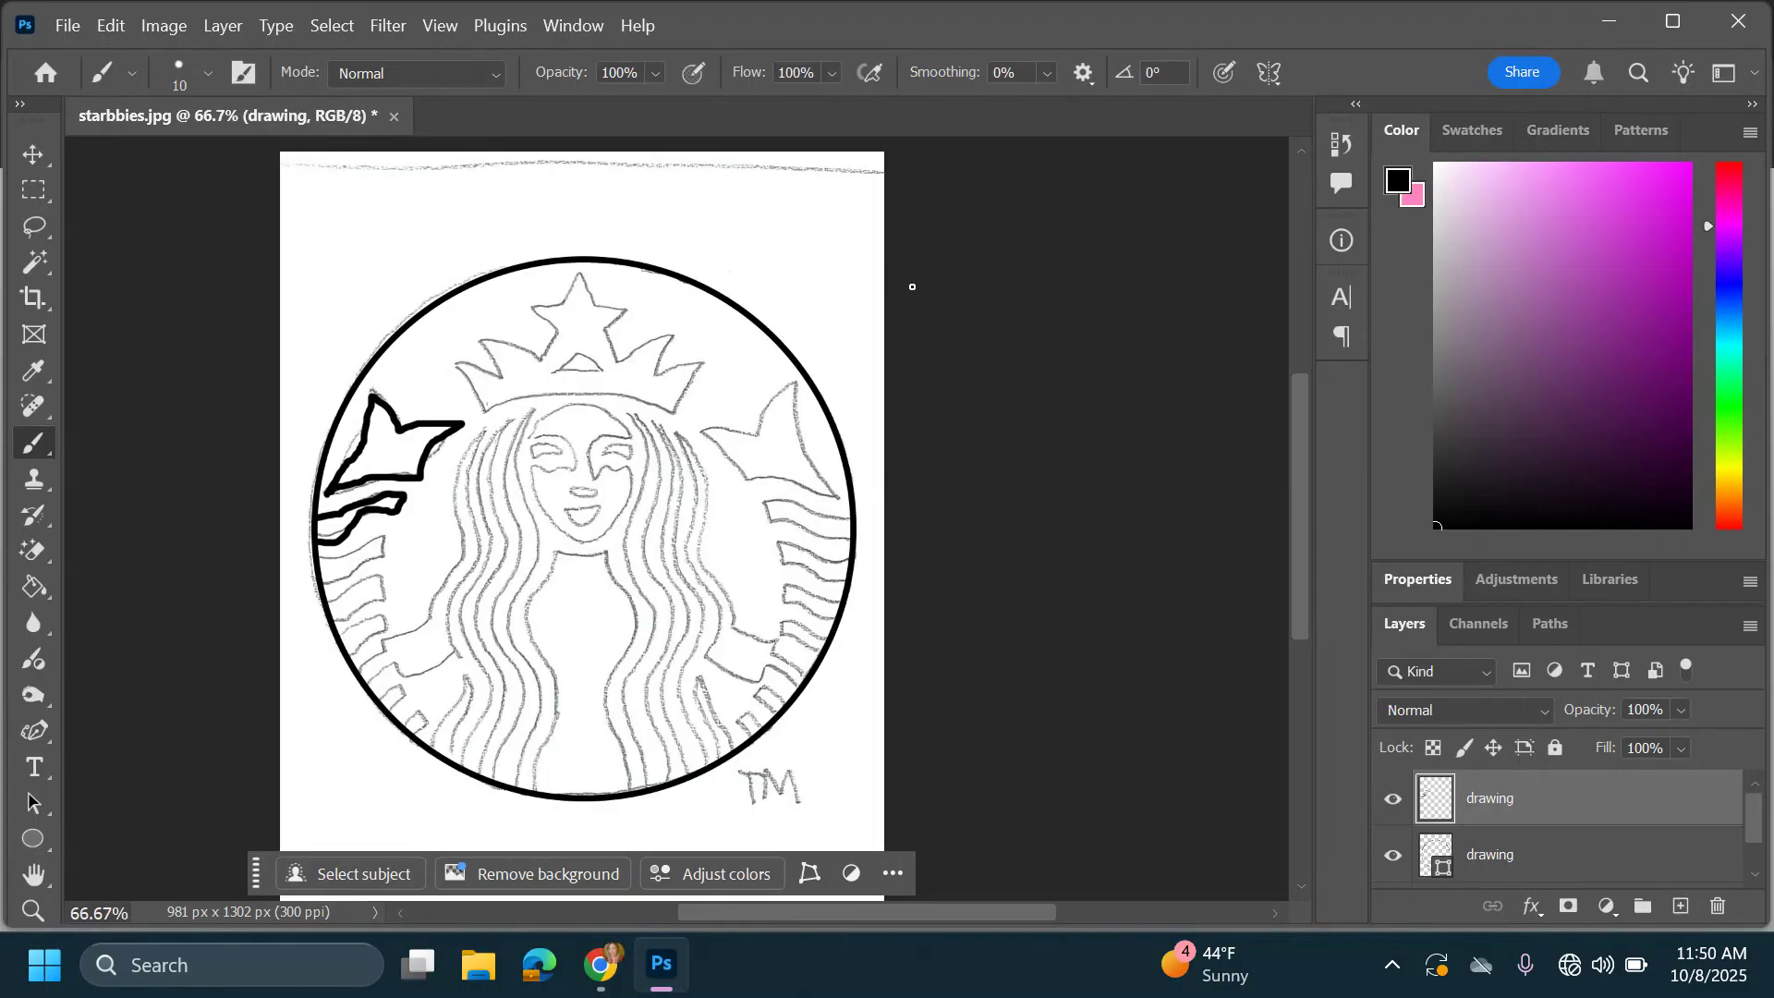
Set the brush smoothing to 31% and trace the outline of the crown with its star
{"action": "left_click", "coordinate": [1044, 76]}
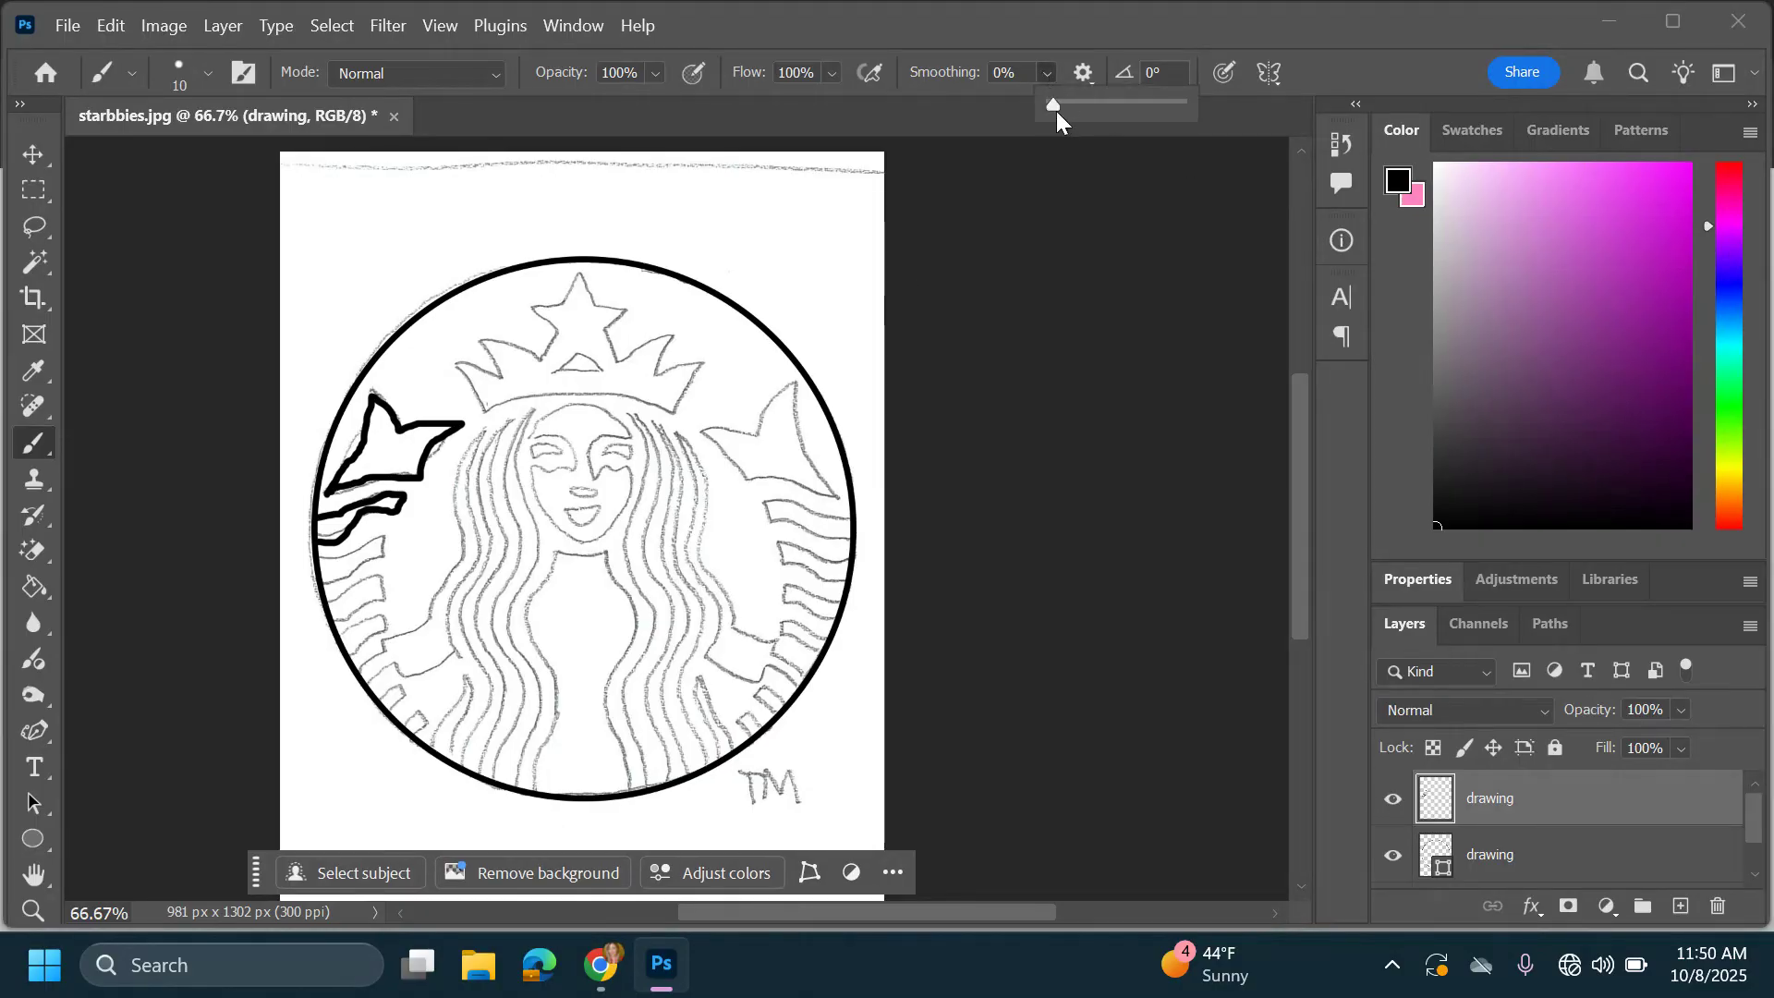
{"action": "left_click_drag", "start_coordinate": [1057, 111], "coordinate": [1092, 111]}
{"action": "left_click", "coordinate": [1044, 73]}
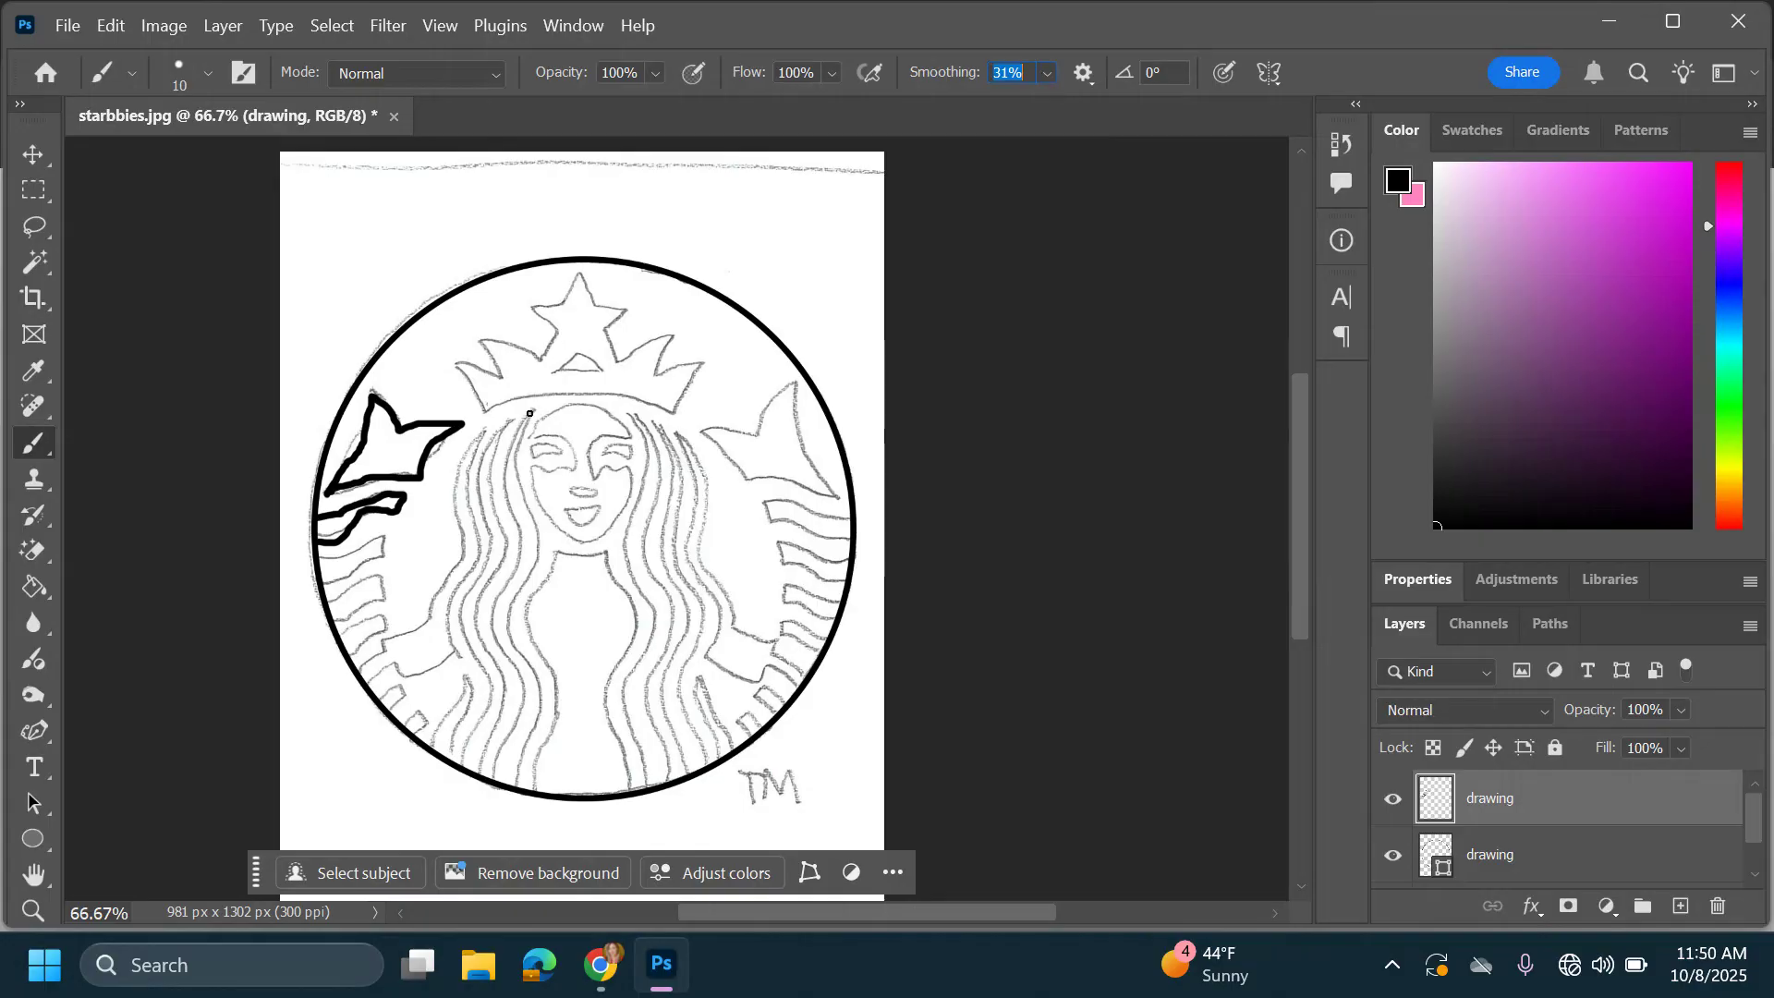
{"action": "left_click", "coordinate": [485, 408]}
{"action": "mouse_move", "coordinate": [476, 396]}
{"action": "left_mouse_down"}
{"action": "mouse_move", "coordinate": [506, 383]}
{"action": "mouse_move", "coordinate": [477, 335]}
{"action": "mouse_move", "coordinate": [537, 359]}
{"action": "mouse_move", "coordinate": [558, 326]}
{"action": "mouse_move", "coordinate": [527, 304]}
{"action": "mouse_move", "coordinate": [567, 301]}
{"action": "mouse_move", "coordinate": [587, 273]}
{"action": "mouse_move", "coordinate": [600, 307]}
{"action": "mouse_move", "coordinate": [629, 311]}
{"action": "mouse_move", "coordinate": [604, 329]}
{"action": "mouse_move", "coordinate": [620, 357]}
{"action": "mouse_move", "coordinate": [670, 329]}
{"action": "mouse_move", "coordinate": [658, 374]}
{"action": "mouse_move", "coordinate": [715, 369]}
{"action": "mouse_move", "coordinate": [674, 426]}
{"action": "mouse_move", "coordinate": [623, 400]}
{"action": "mouse_move", "coordinate": [486, 408]}
{"action": "left_mouse_up"}
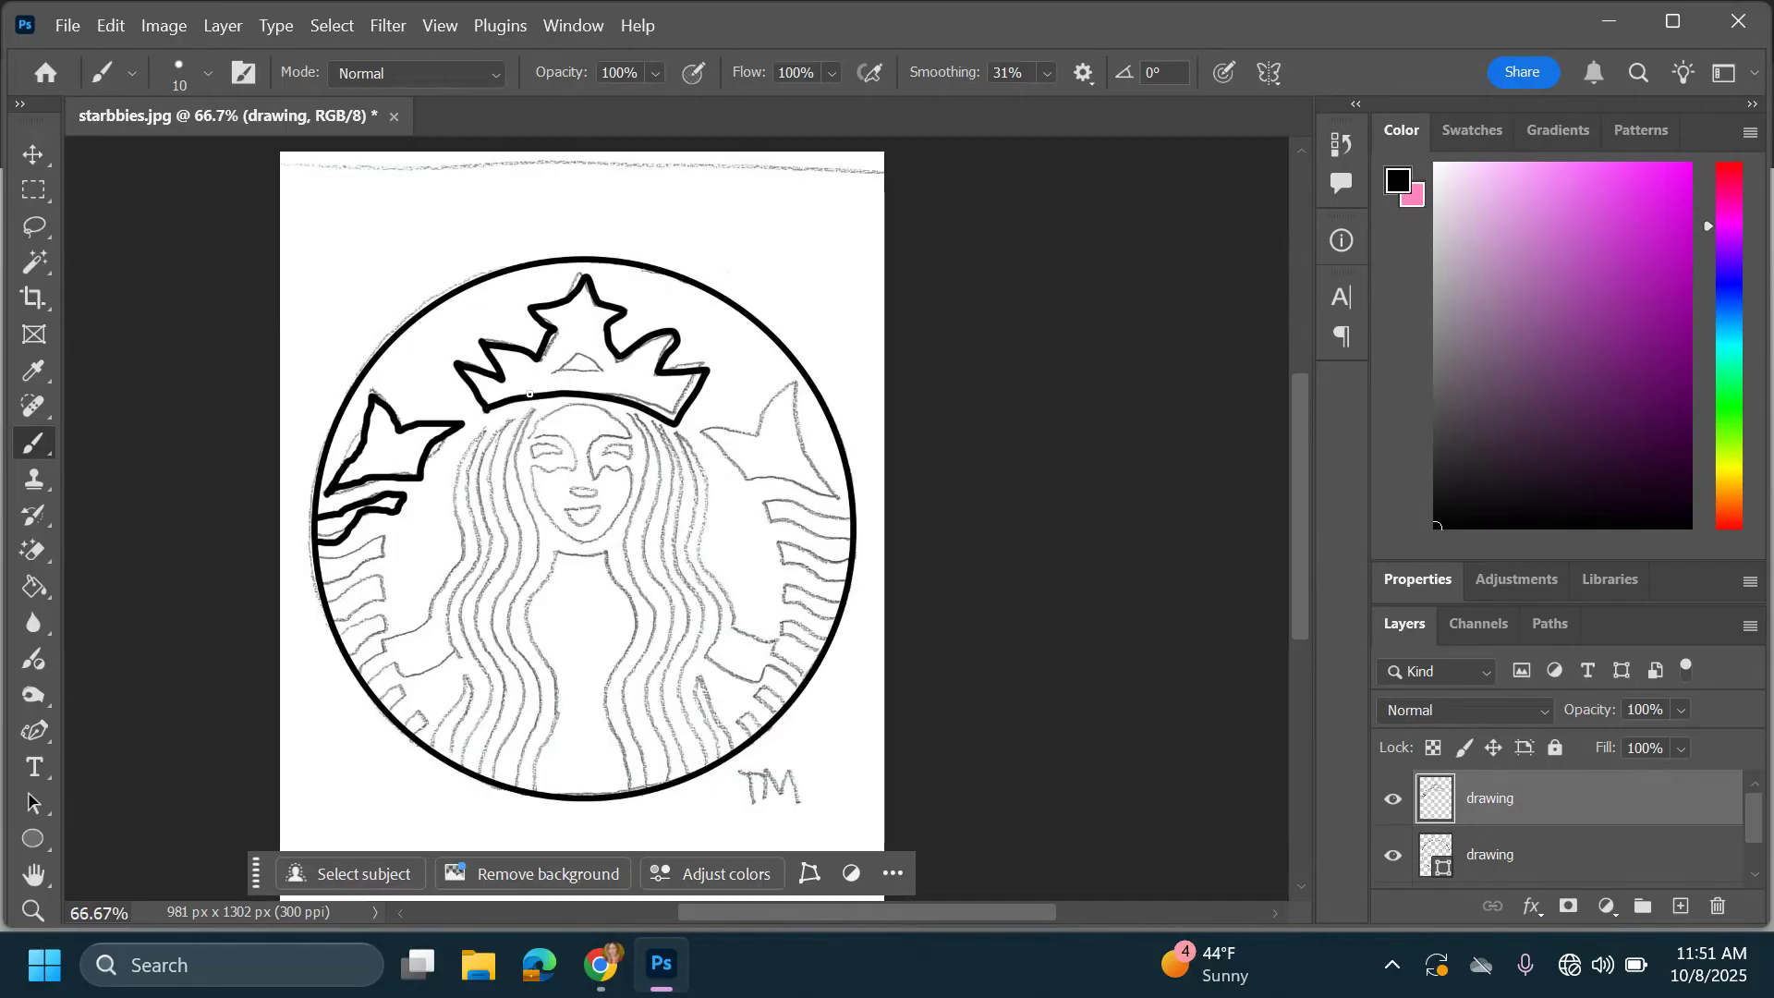
Draw a small open crown outside the ring and test purple Paint Bucket fills on it and the traced crown, undoing each fill
{"action": "mouse_move", "coordinate": [695, 232]}
{"action": "left_mouse_down"}
{"action": "mouse_move", "coordinate": [728, 269]}
{"action": "mouse_move", "coordinate": [830, 256]}
{"action": "mouse_move", "coordinate": [850, 200]}
{"action": "mouse_move", "coordinate": [778, 238]}
{"action": "mouse_move", "coordinate": [764, 162]}
{"action": "mouse_move", "coordinate": [711, 232]}
{"action": "left_mouse_up"}
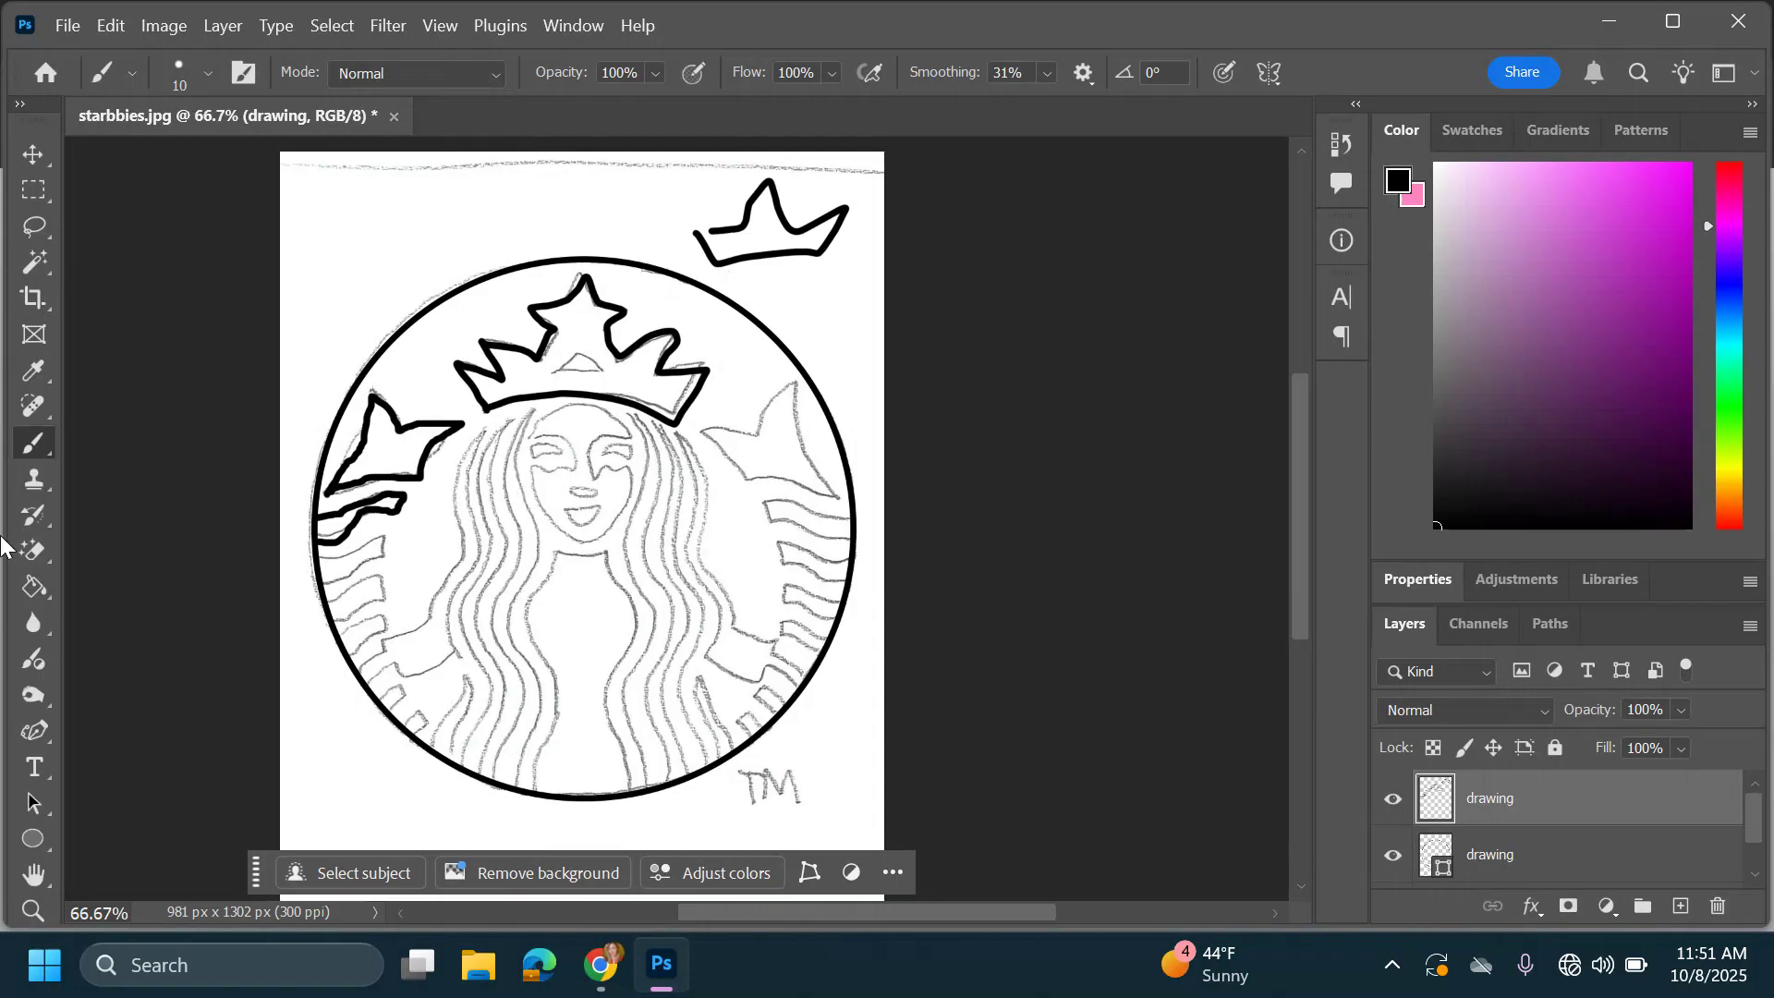
{"action": "left_click", "coordinate": [34, 587]}
{"action": "left_click", "coordinate": [1578, 297]}
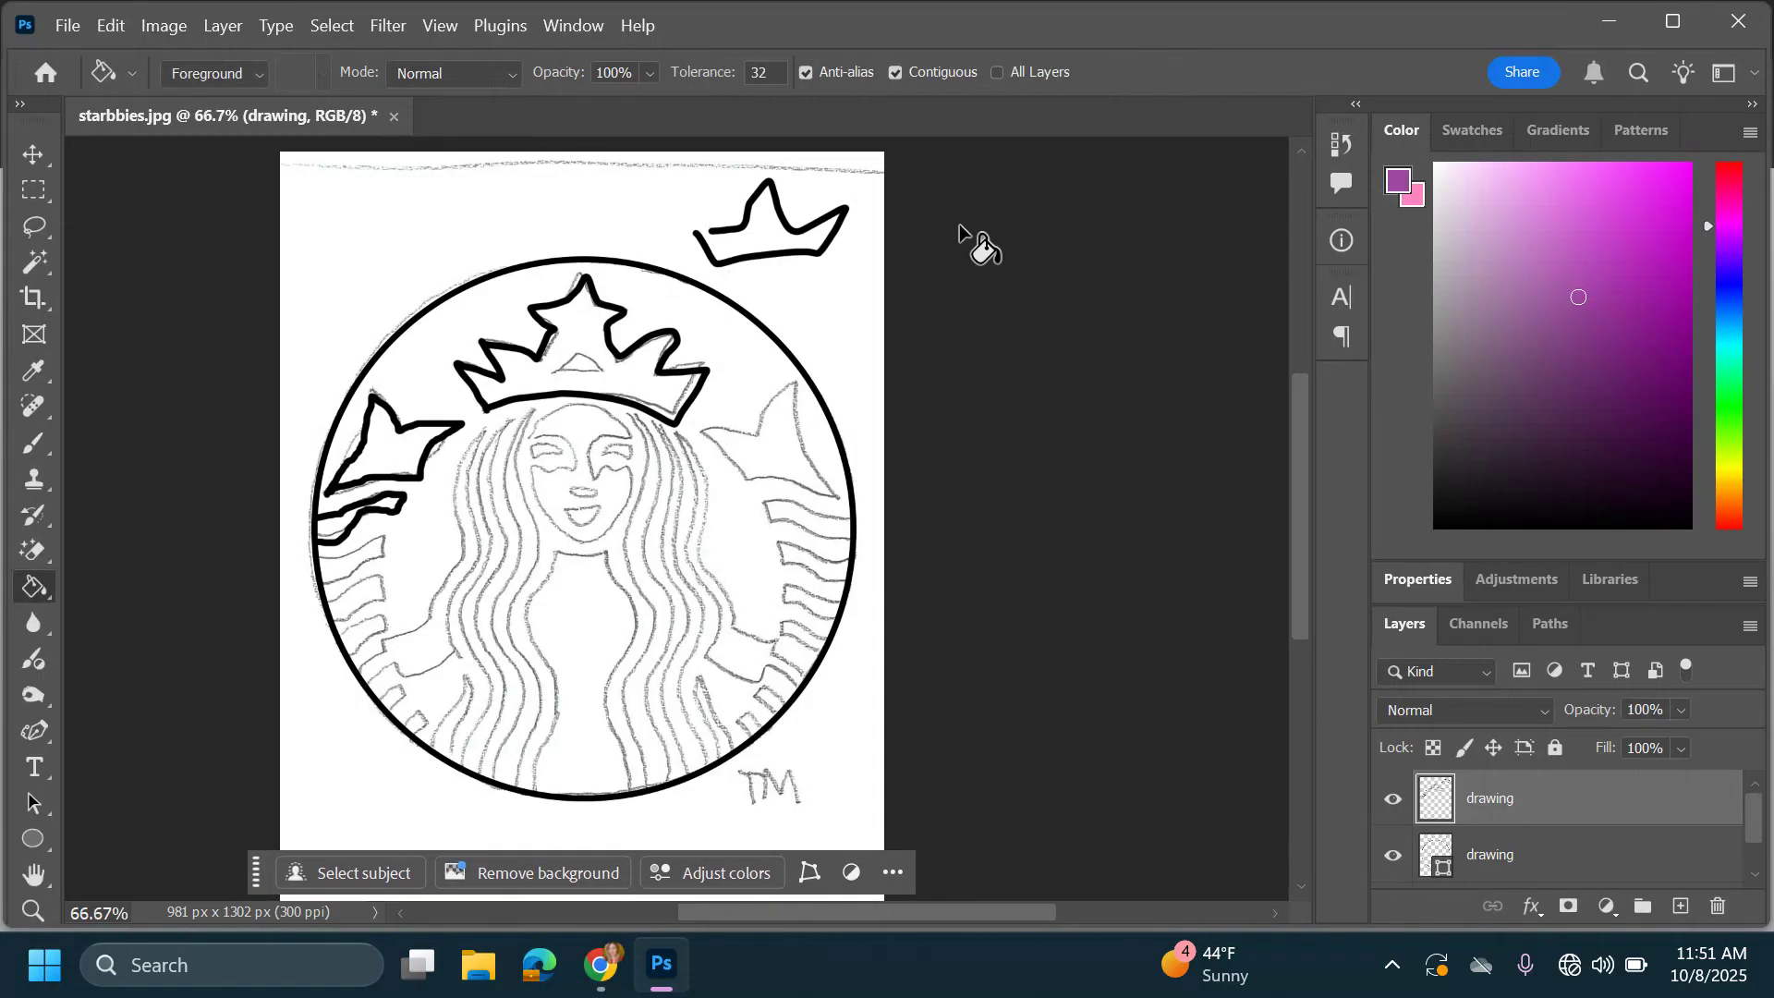
{"action": "left_click", "coordinate": [769, 227]}
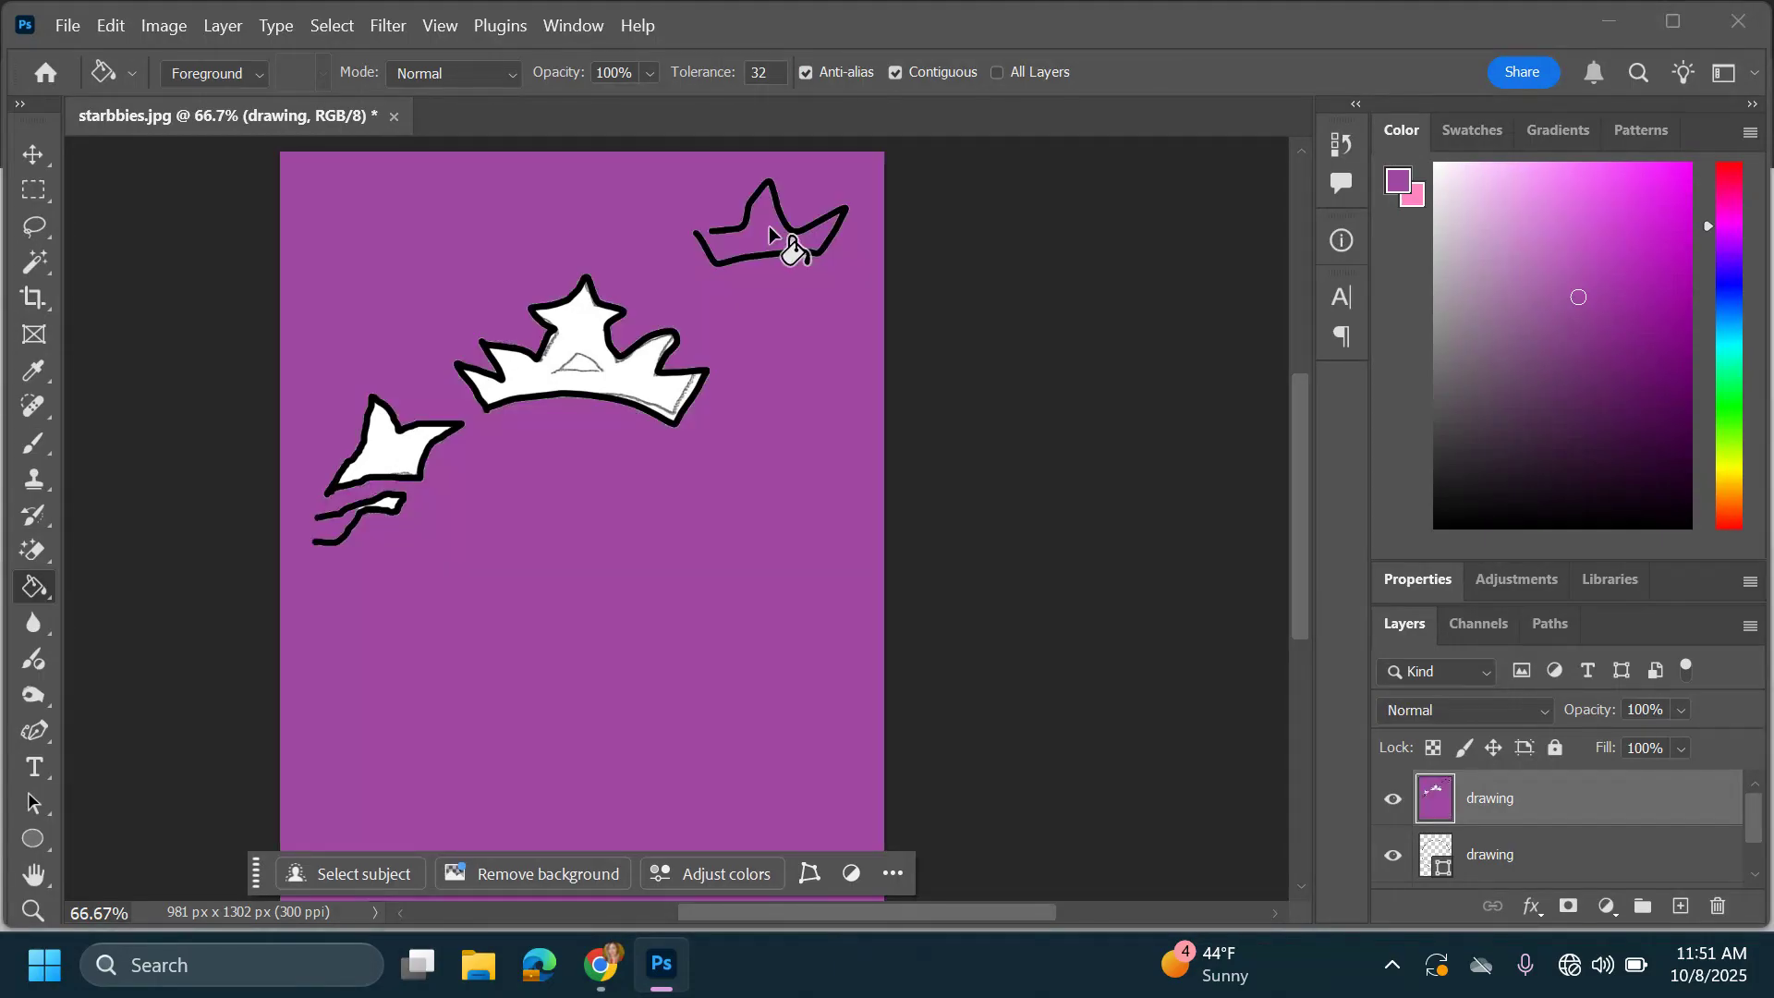
{"action": "key", "text": "ctrl+z"}
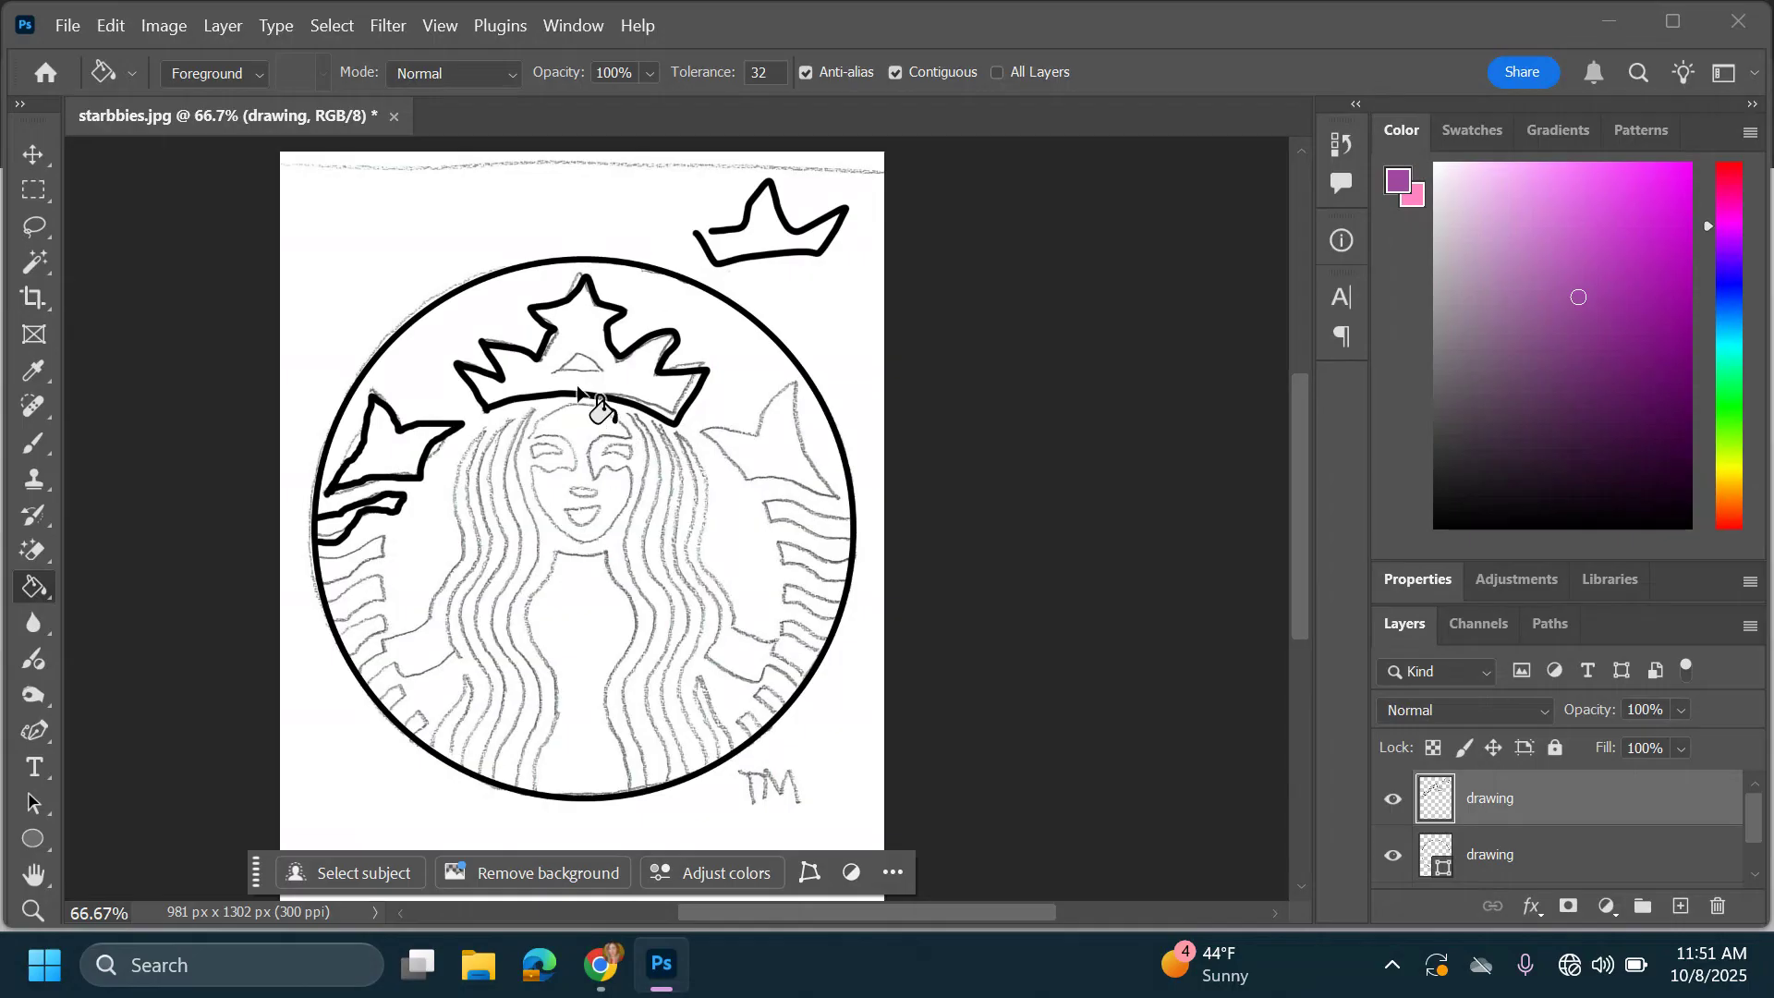
{"action": "left_click", "coordinate": [582, 331]}
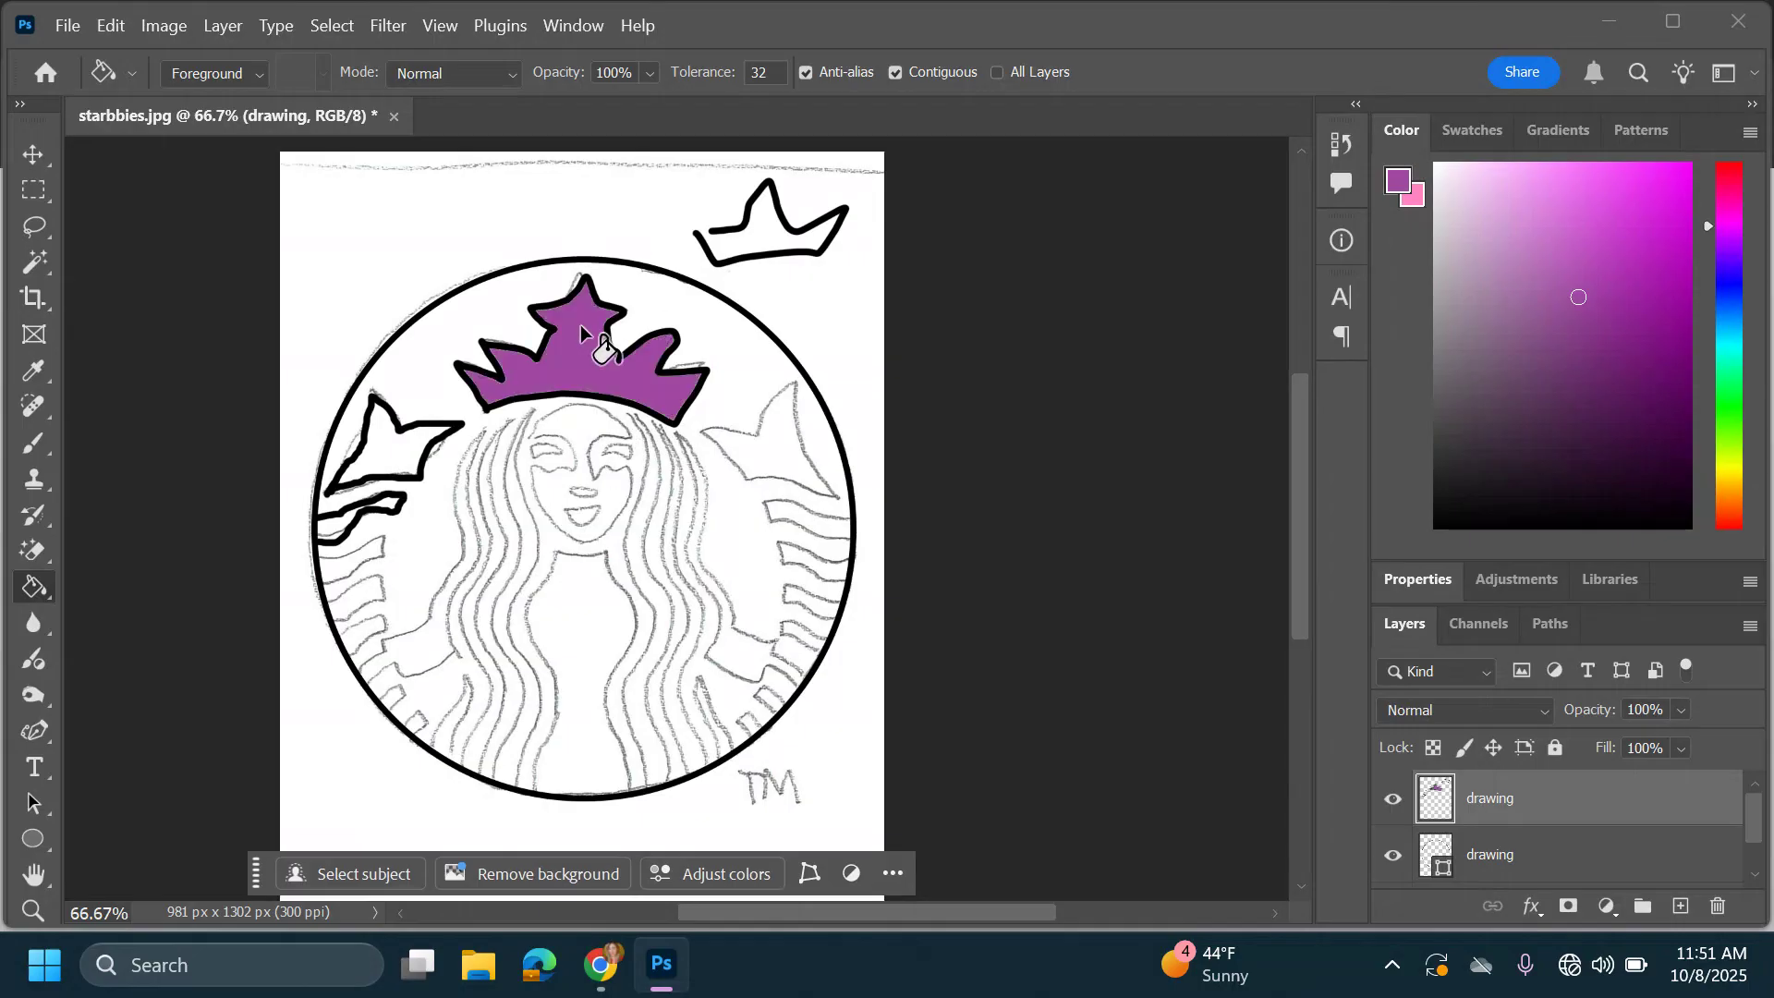
{"action": "key", "text": "ctrl+z"}
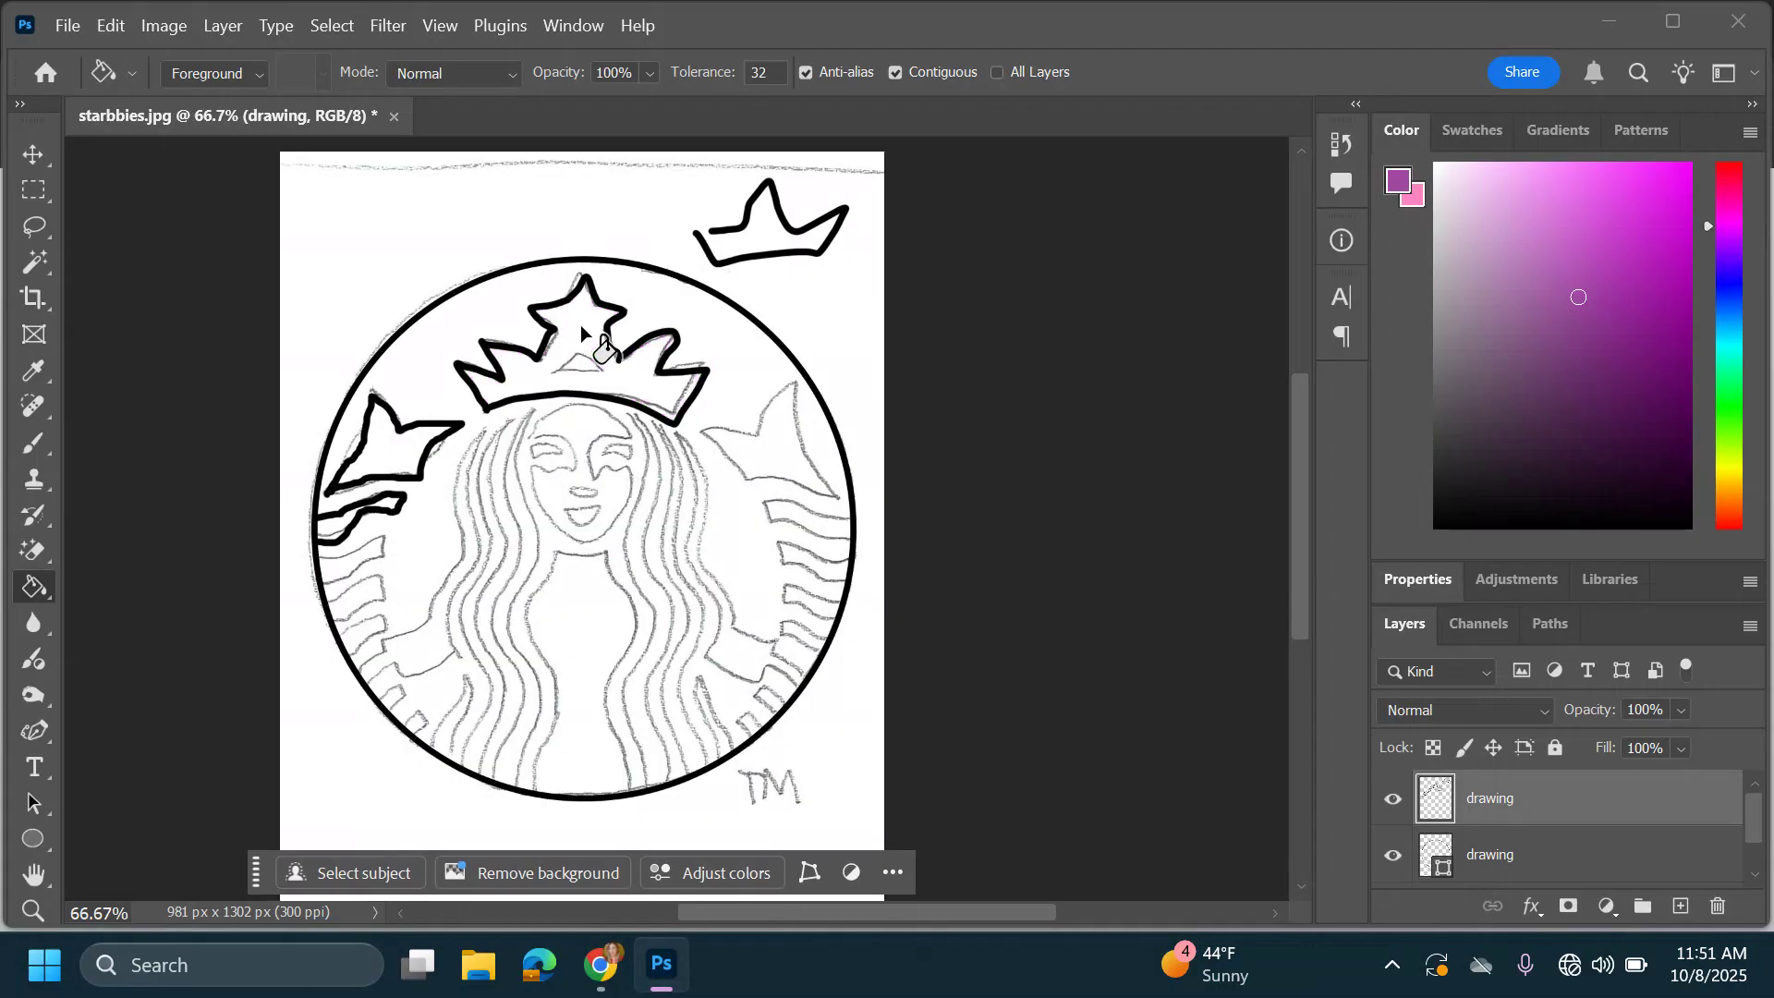
Return to the brush with black and trace the small triangle inside the crown and the right tail fin
{"action": "left_click", "coordinate": [33, 442]}
{"action": "left_click_drag", "start_coordinate": [1590, 473], "coordinate": [1073, 662]}
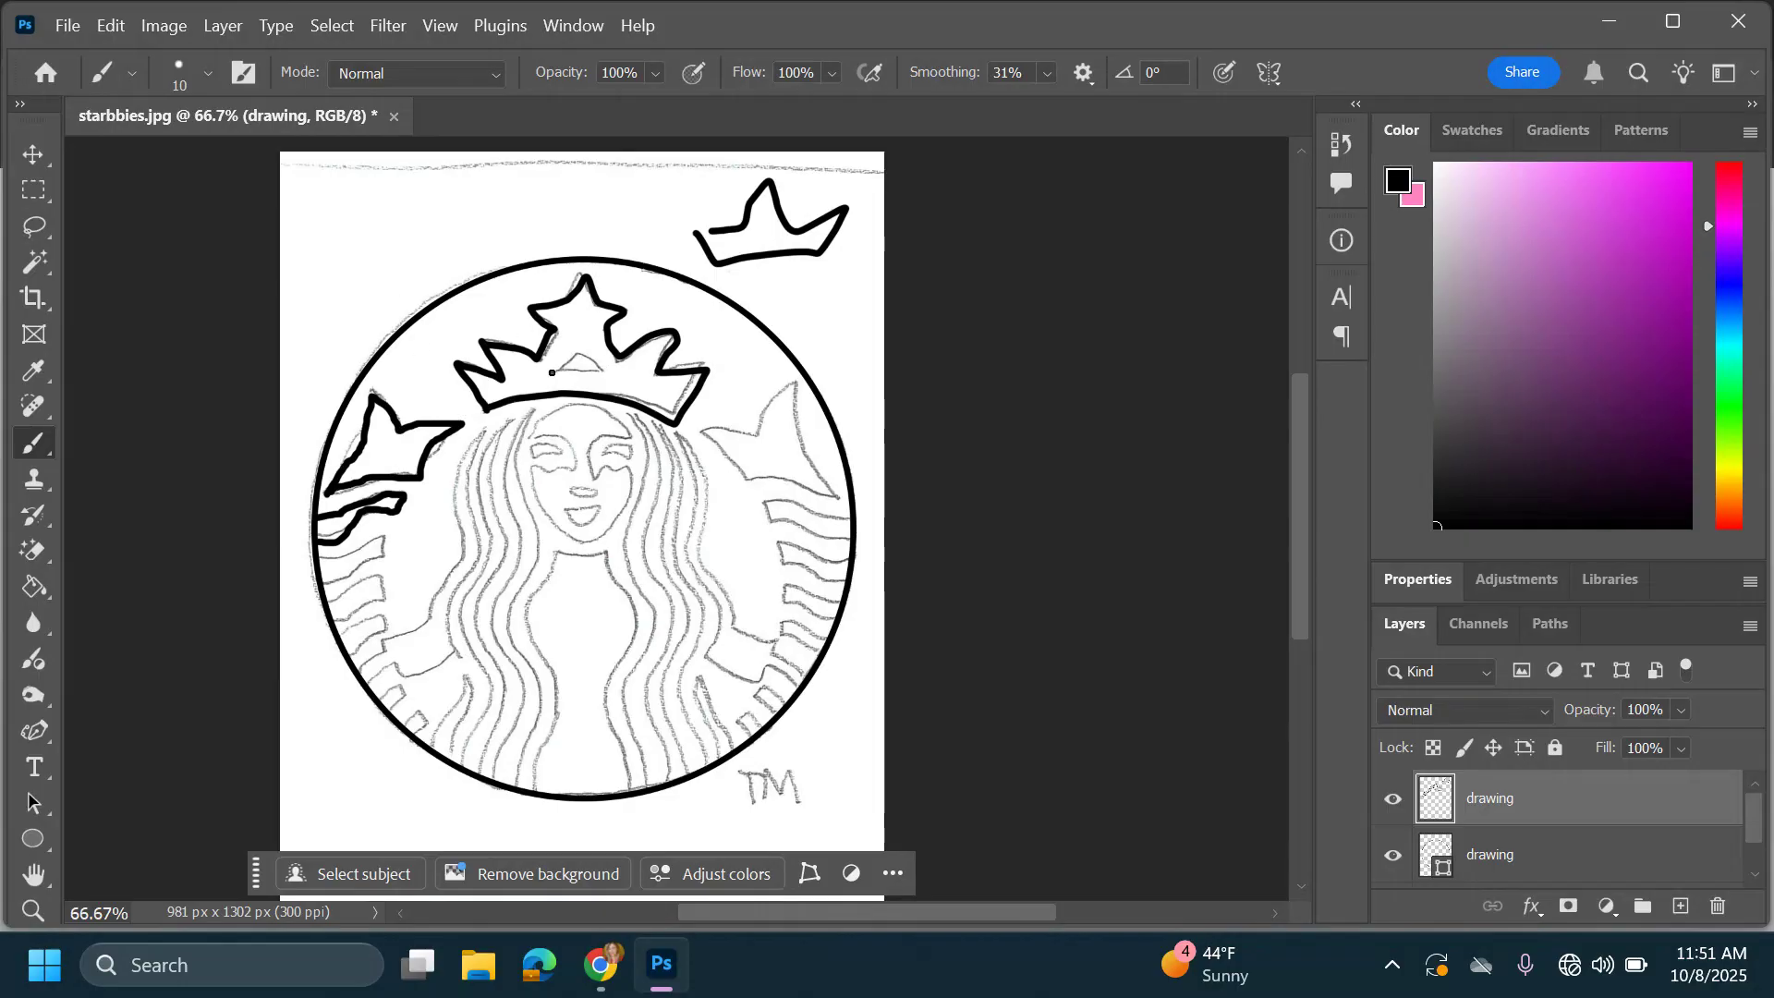
{"action": "mouse_move", "coordinate": [582, 351]}
{"action": "left_mouse_down"}
{"action": "mouse_move", "coordinate": [600, 374]}
{"action": "mouse_move", "coordinate": [550, 373]}
{"action": "left_mouse_up"}
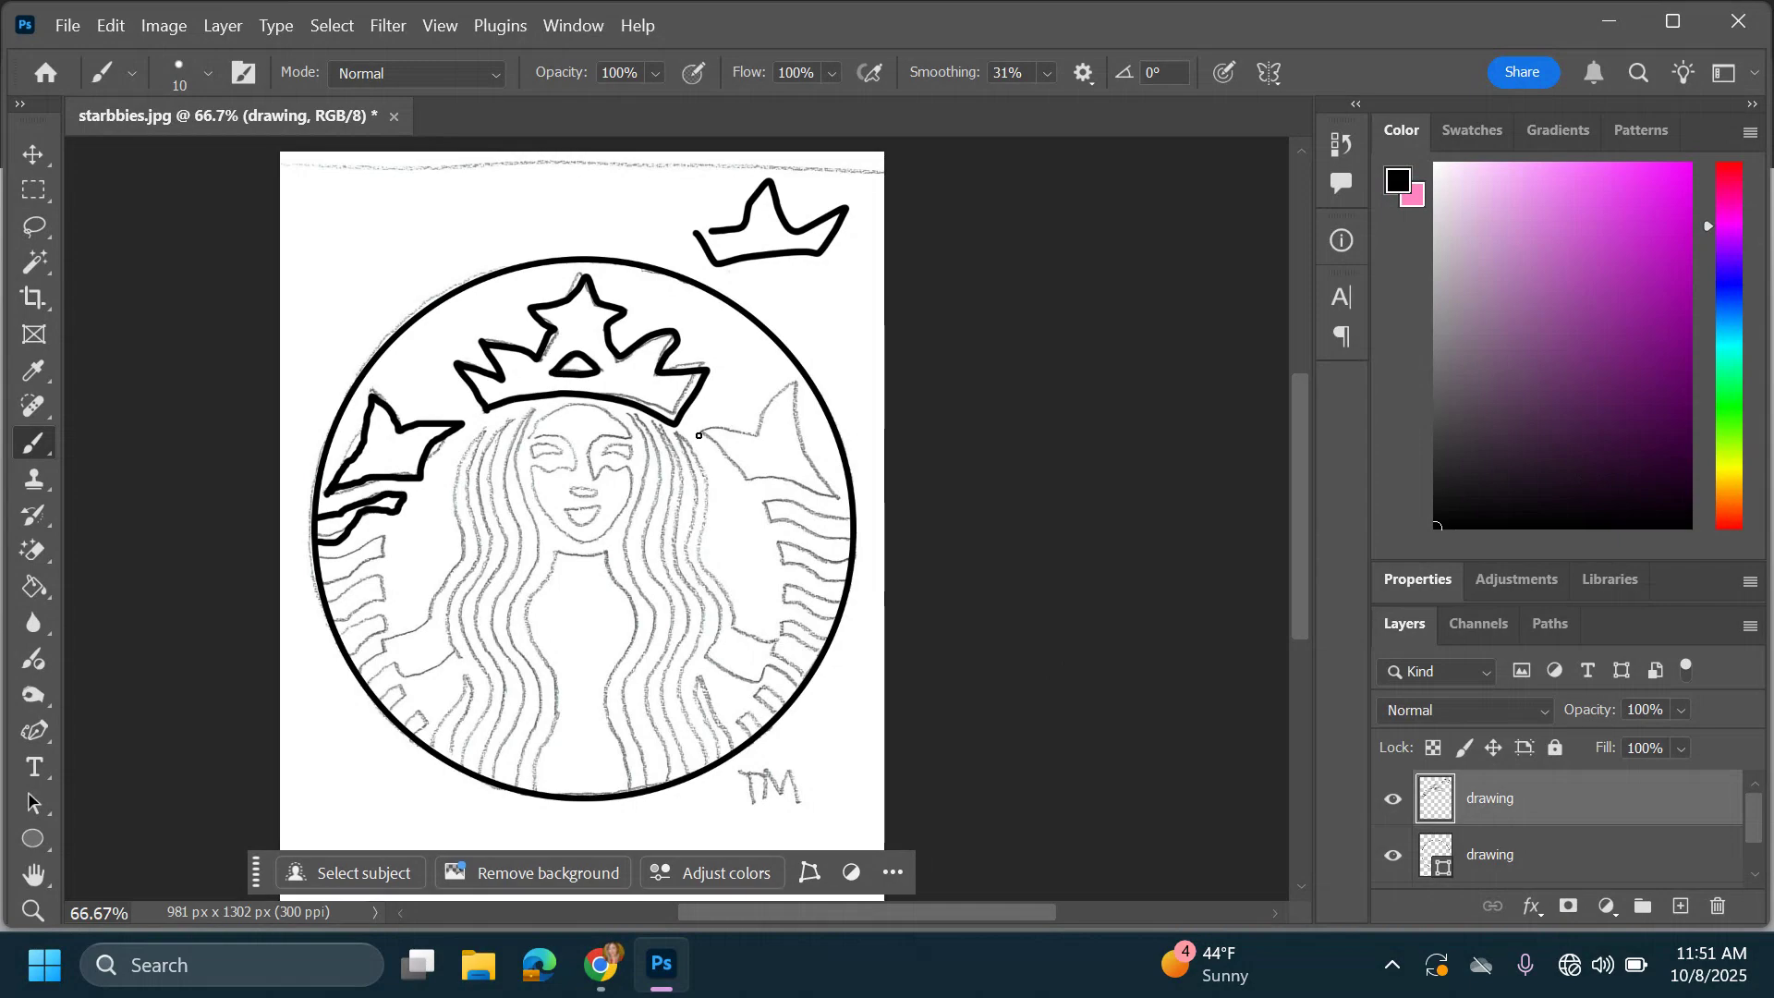
{"action": "mouse_move", "coordinate": [725, 449]}
{"action": "left_mouse_down"}
{"action": "mouse_move", "coordinate": [754, 489]}
{"action": "mouse_move", "coordinate": [781, 476]}
{"action": "mouse_move", "coordinate": [847, 494]}
{"action": "mouse_move", "coordinate": [819, 475]}
{"action": "mouse_move", "coordinate": [790, 383]}
{"action": "mouse_move", "coordinate": [751, 438]}
{"action": "mouse_move", "coordinate": [702, 431]}
{"action": "left_mouse_up"}
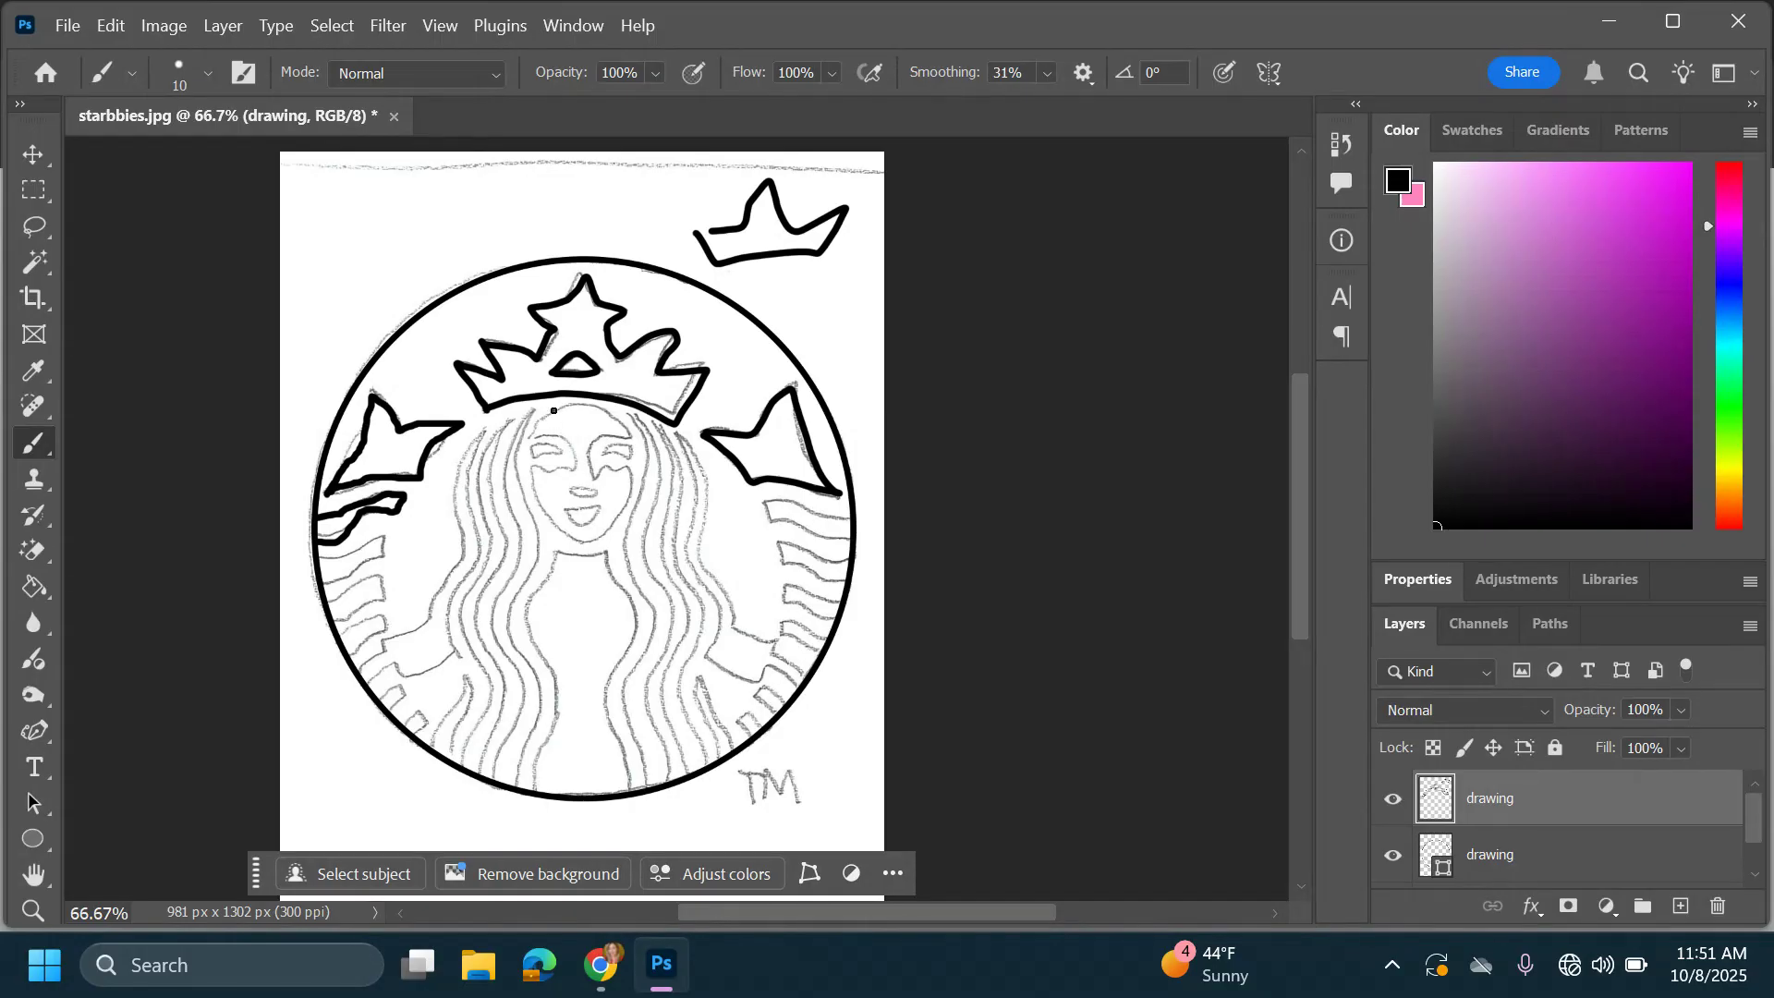
Trace the face outline with its eyes, nose and mouth, and the first stripe below the right tail fin
{"action": "mouse_move", "coordinate": [545, 418]}
{"action": "left_mouse_down"}
{"action": "mouse_move", "coordinate": [534, 439]}
{"action": "mouse_move", "coordinate": [577, 460]}
{"action": "mouse_move", "coordinate": [534, 469]}
{"action": "mouse_move", "coordinate": [539, 502]}
{"action": "mouse_move", "coordinate": [572, 544]}
{"action": "mouse_move", "coordinate": [597, 543]}
{"action": "mouse_move", "coordinate": [626, 467]}
{"action": "left_mouse_up"}
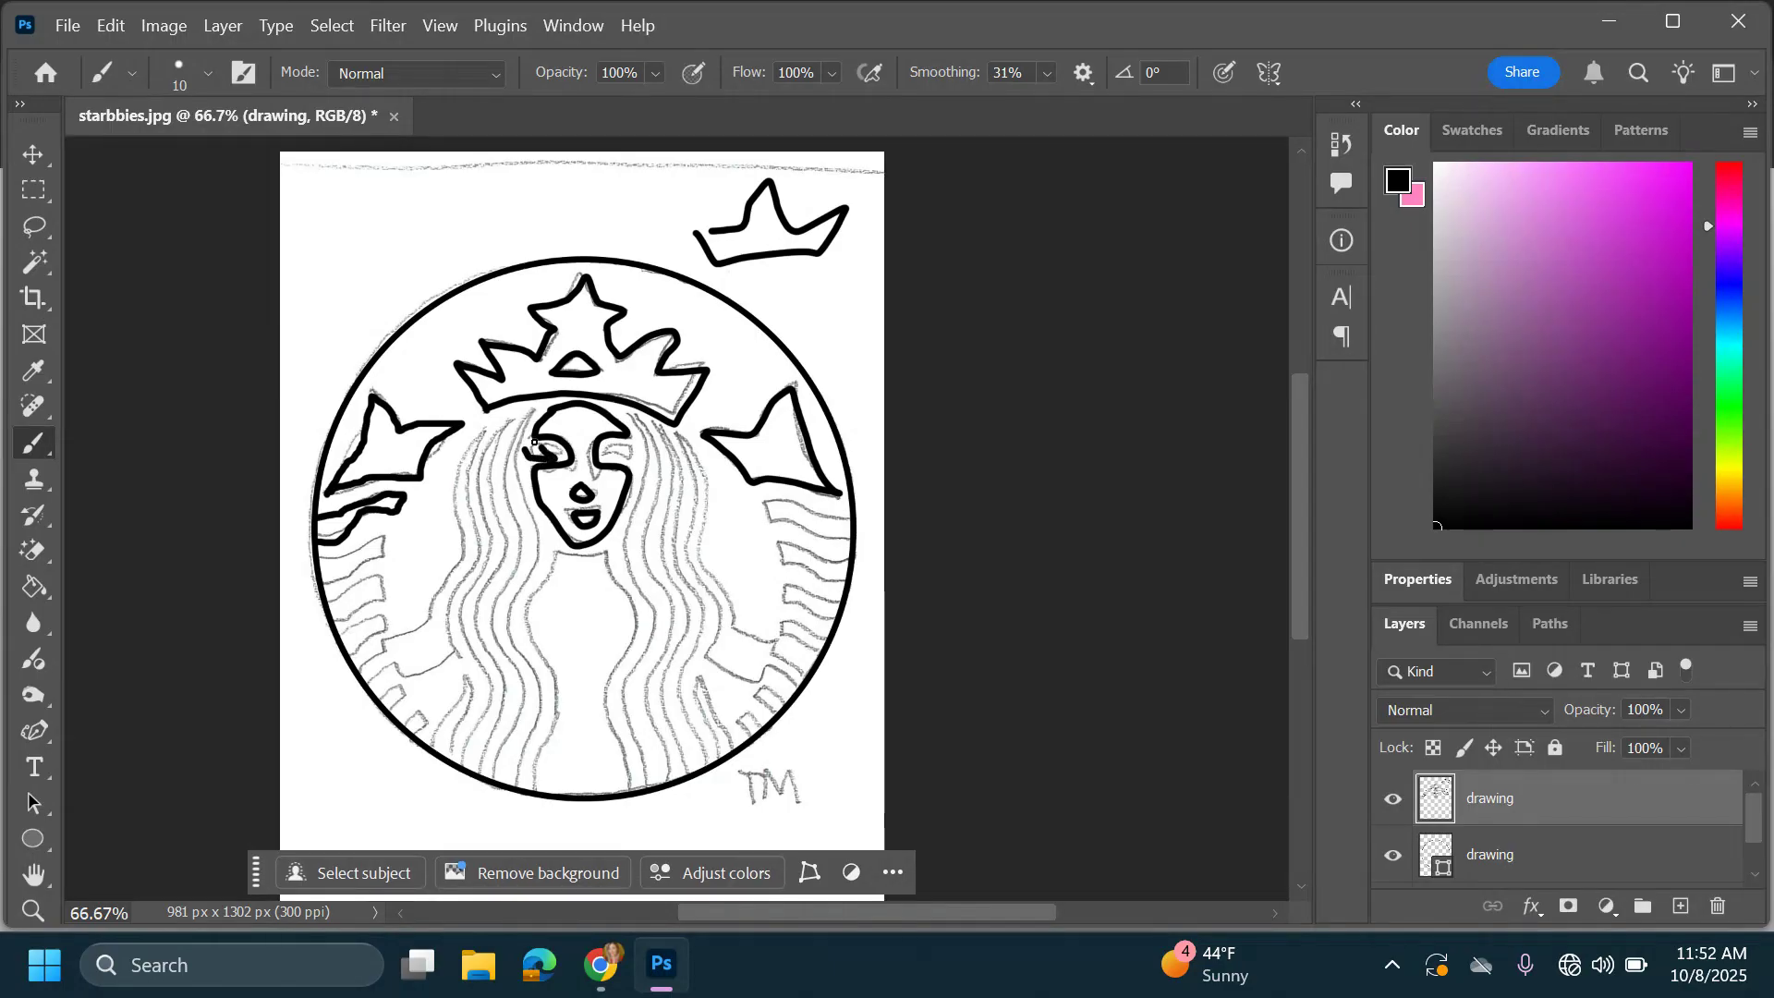
{"action": "left_click_drag", "start_coordinate": [534, 443], "coordinate": [522, 451]}
{"action": "key", "text": "ctrl+z"}
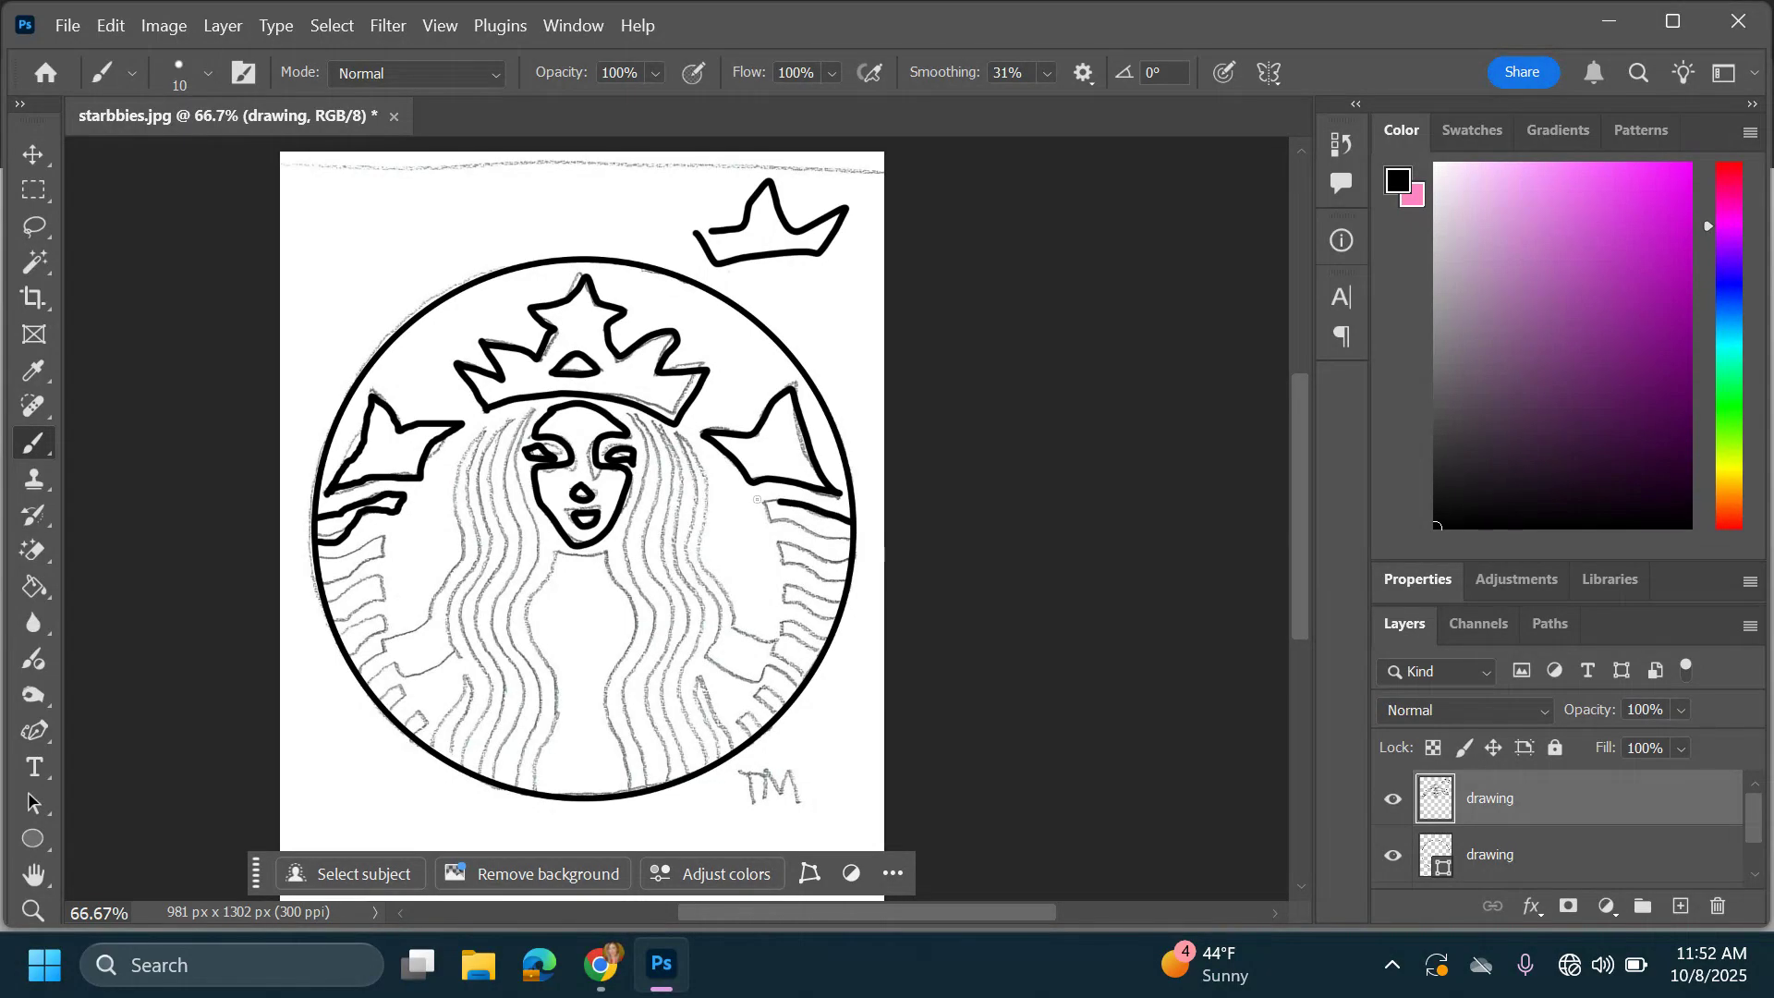
{"action": "left_click_drag", "start_coordinate": [767, 504], "coordinate": [779, 527]}
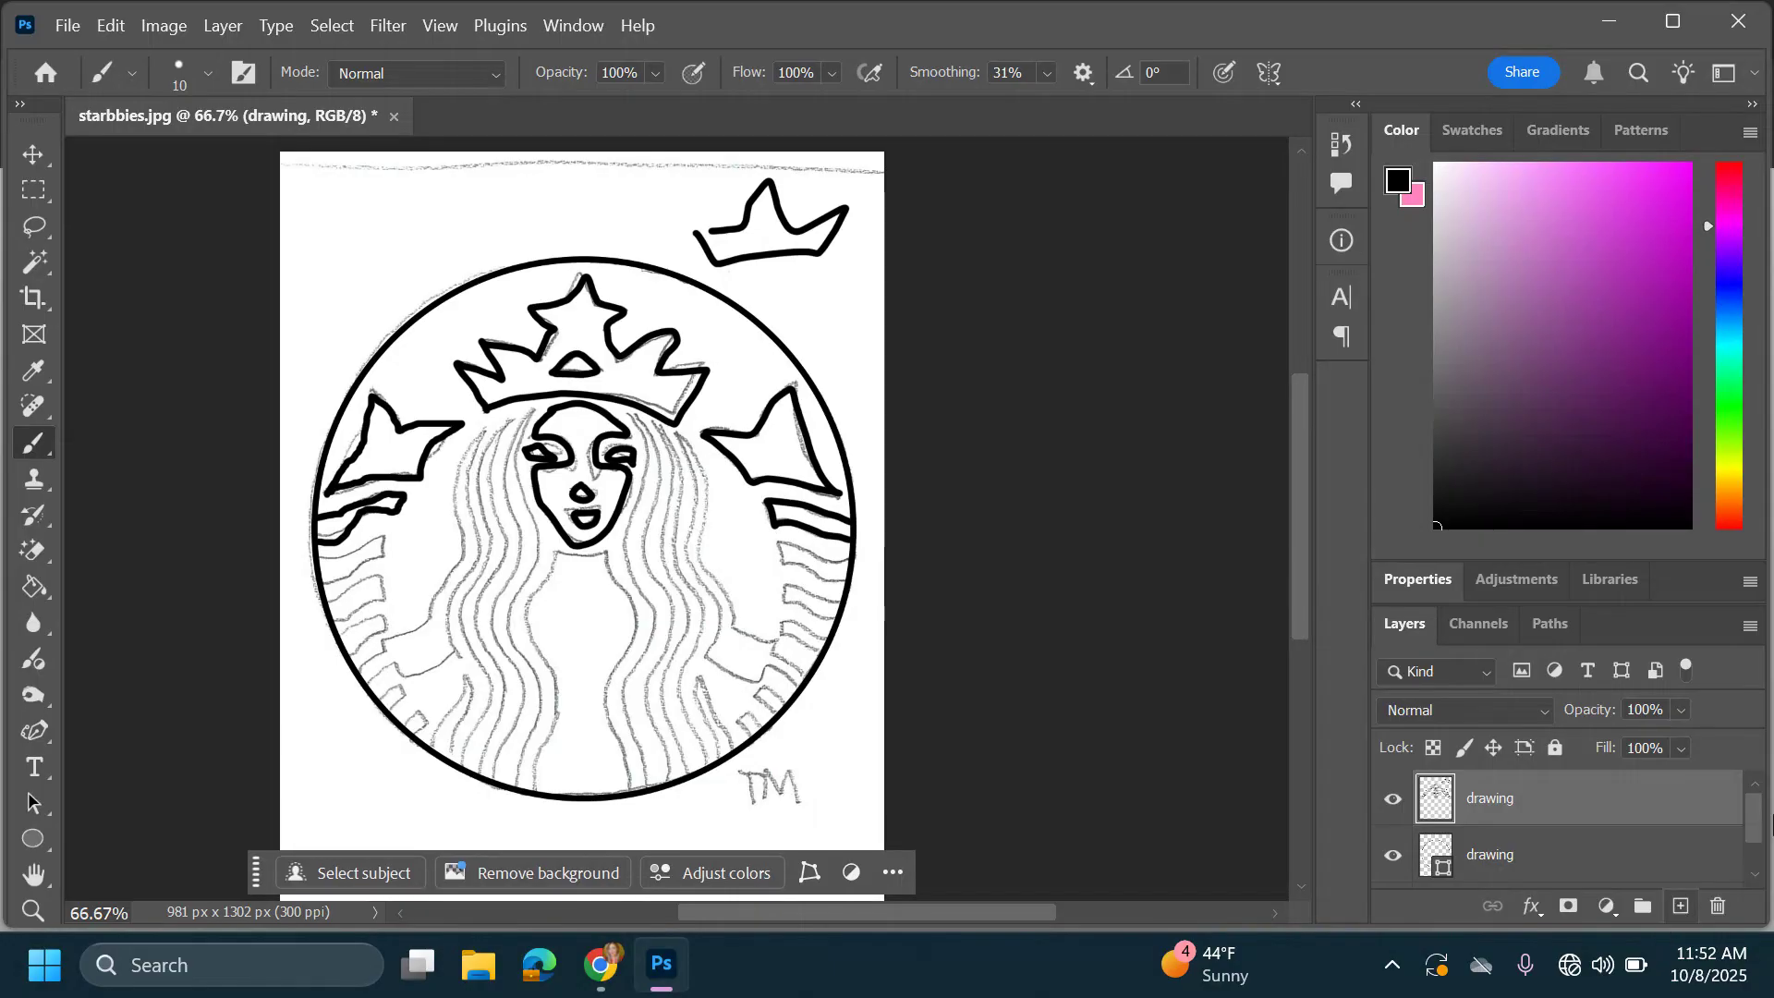
Hide the Background layer and erase the small open crown outside the ring
{"action": "left_click_drag", "start_coordinate": [1766, 819], "coordinate": [1765, 853]}
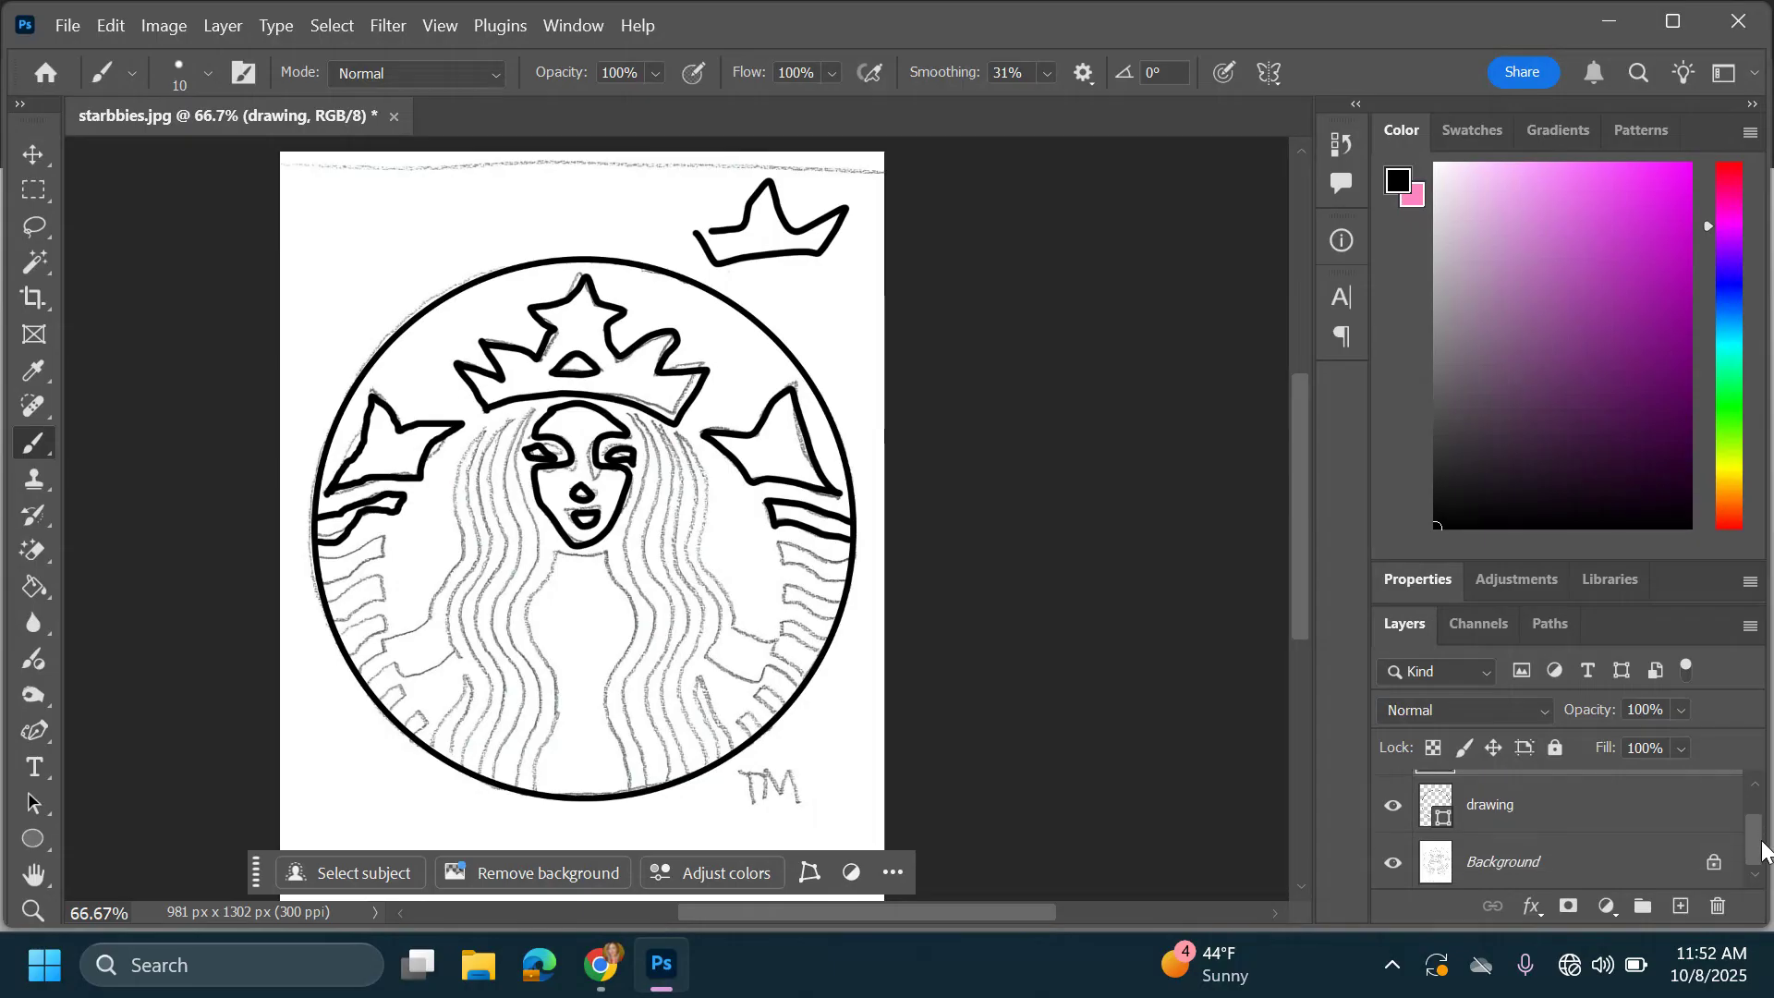
{"action": "left_click", "coordinate": [1395, 864]}
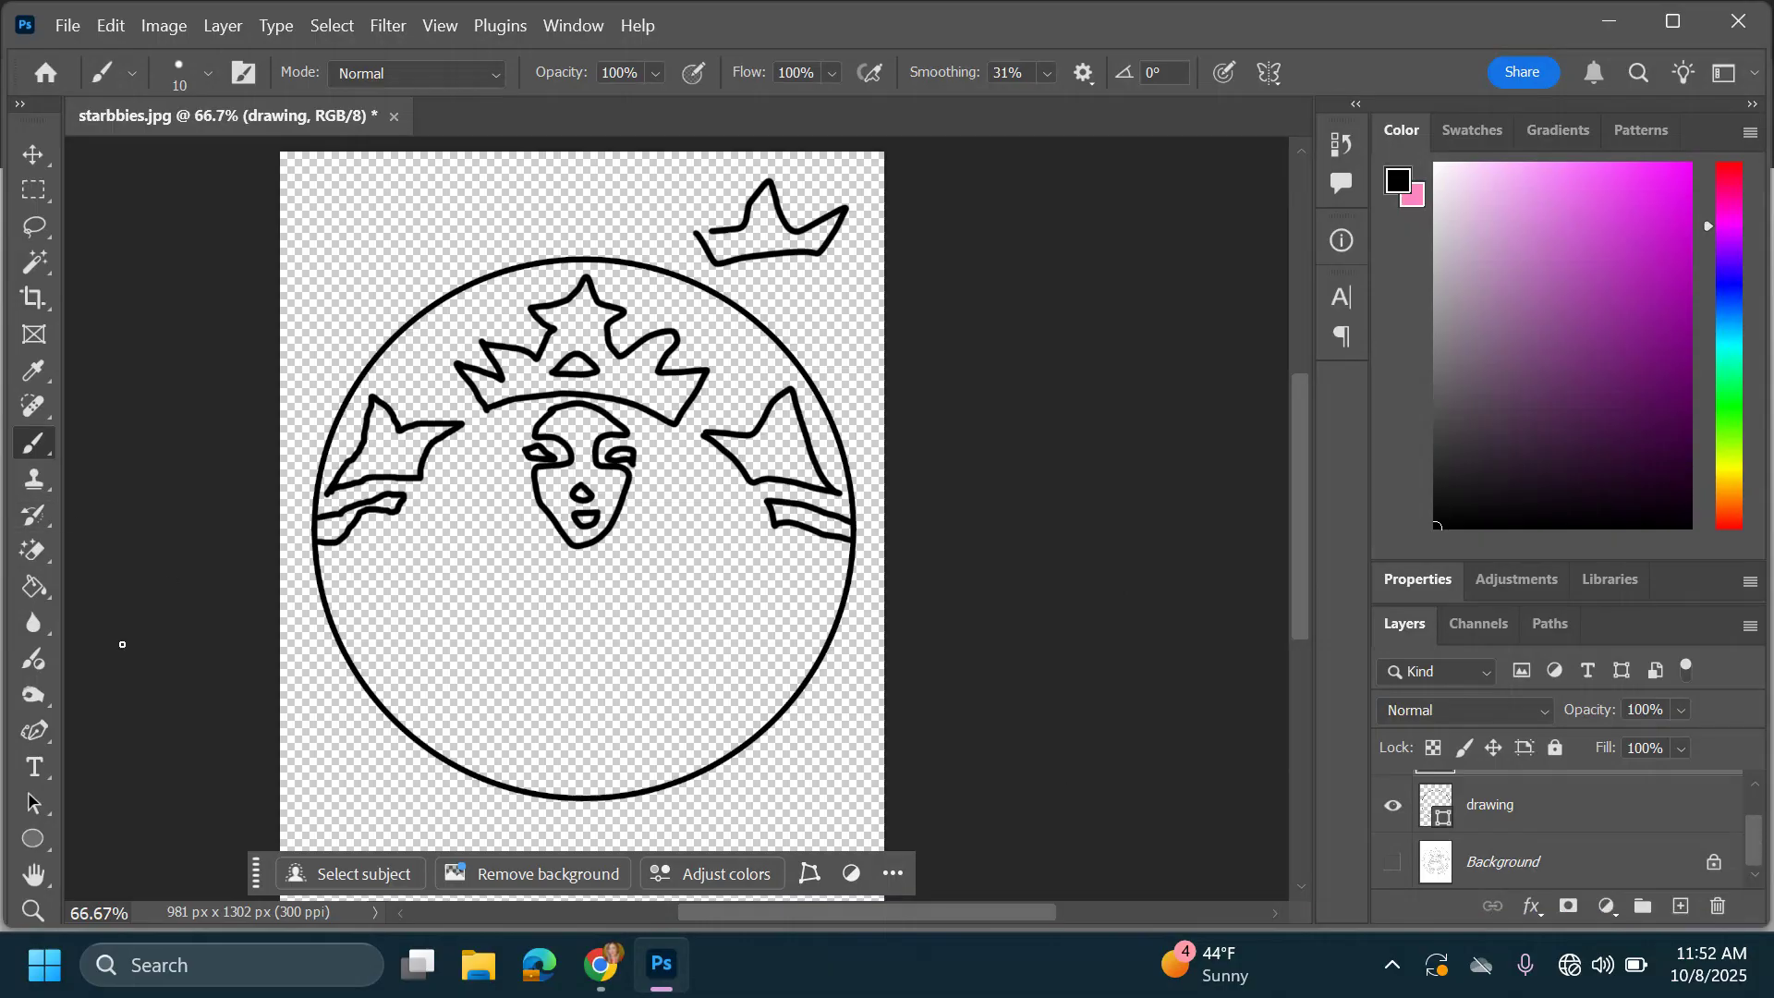
{"action": "left_click_drag", "start_coordinate": [46, 536], "coordinate": [114, 551]}
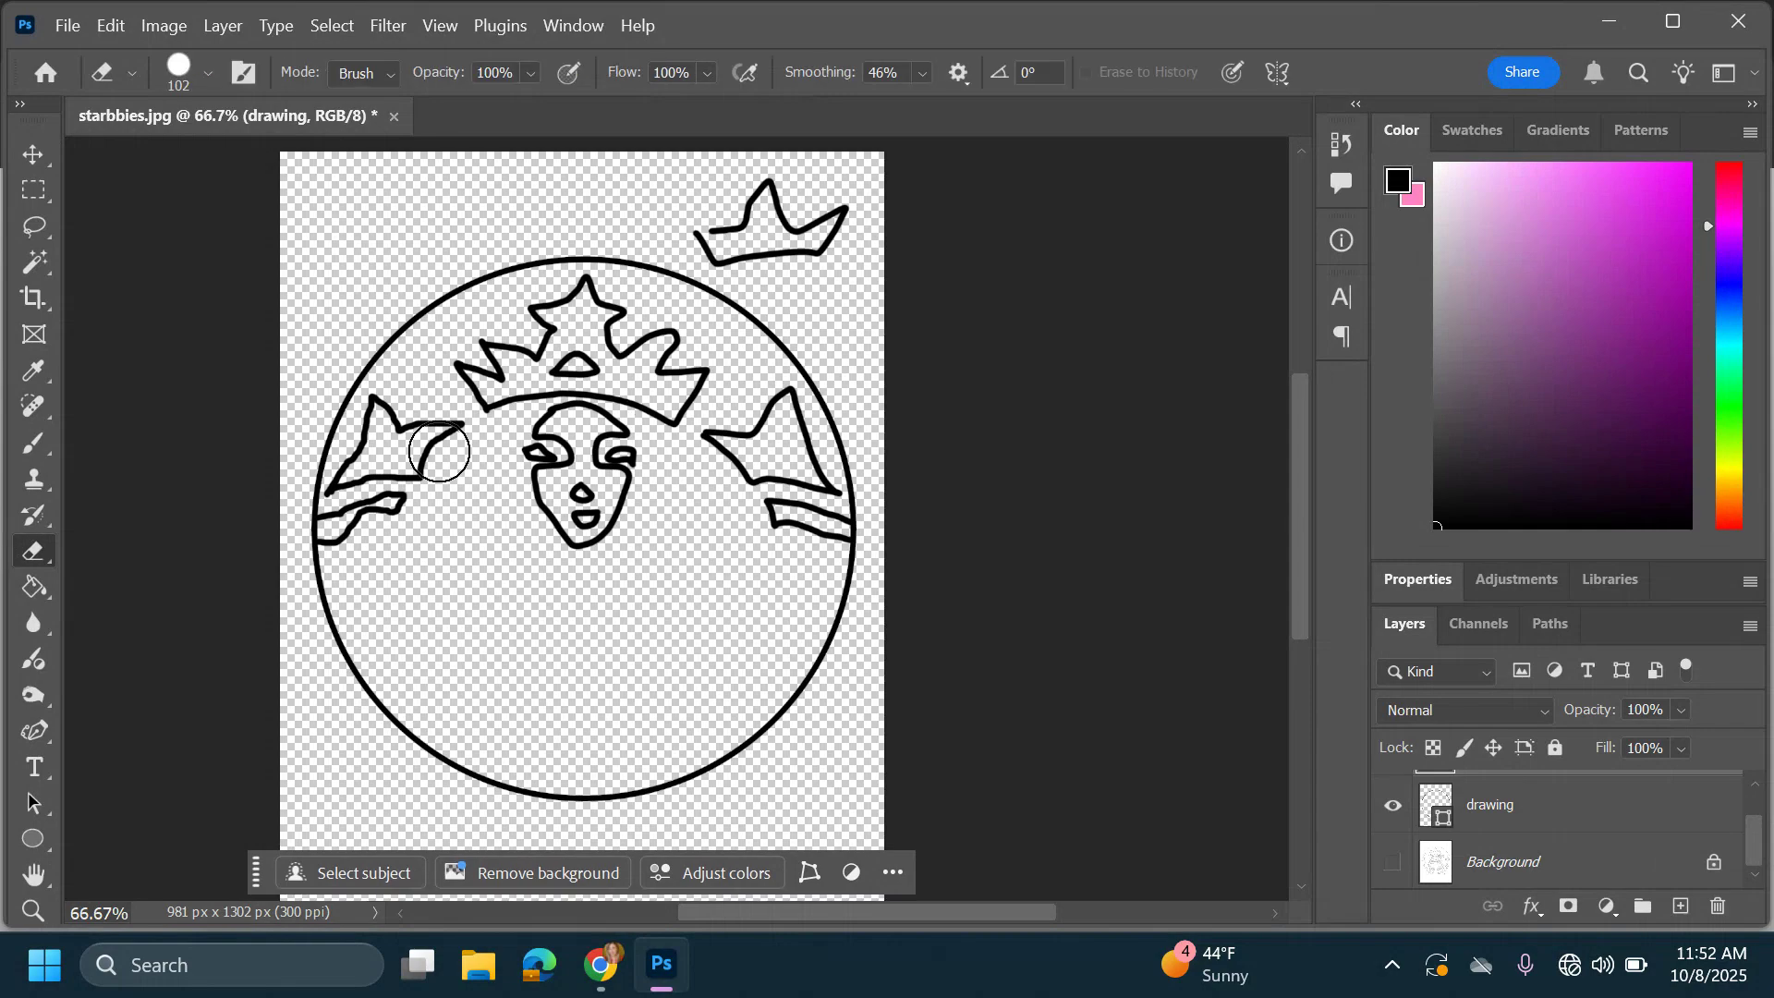
{"action": "mouse_move", "coordinate": [769, 192]}
{"action": "left_mouse_down"}
{"action": "mouse_move", "coordinate": [705, 223]}
{"action": "mouse_move", "coordinate": [714, 242]}
{"action": "mouse_move", "coordinate": [827, 228]}
{"action": "mouse_move", "coordinate": [847, 190]}
{"action": "left_mouse_up"}
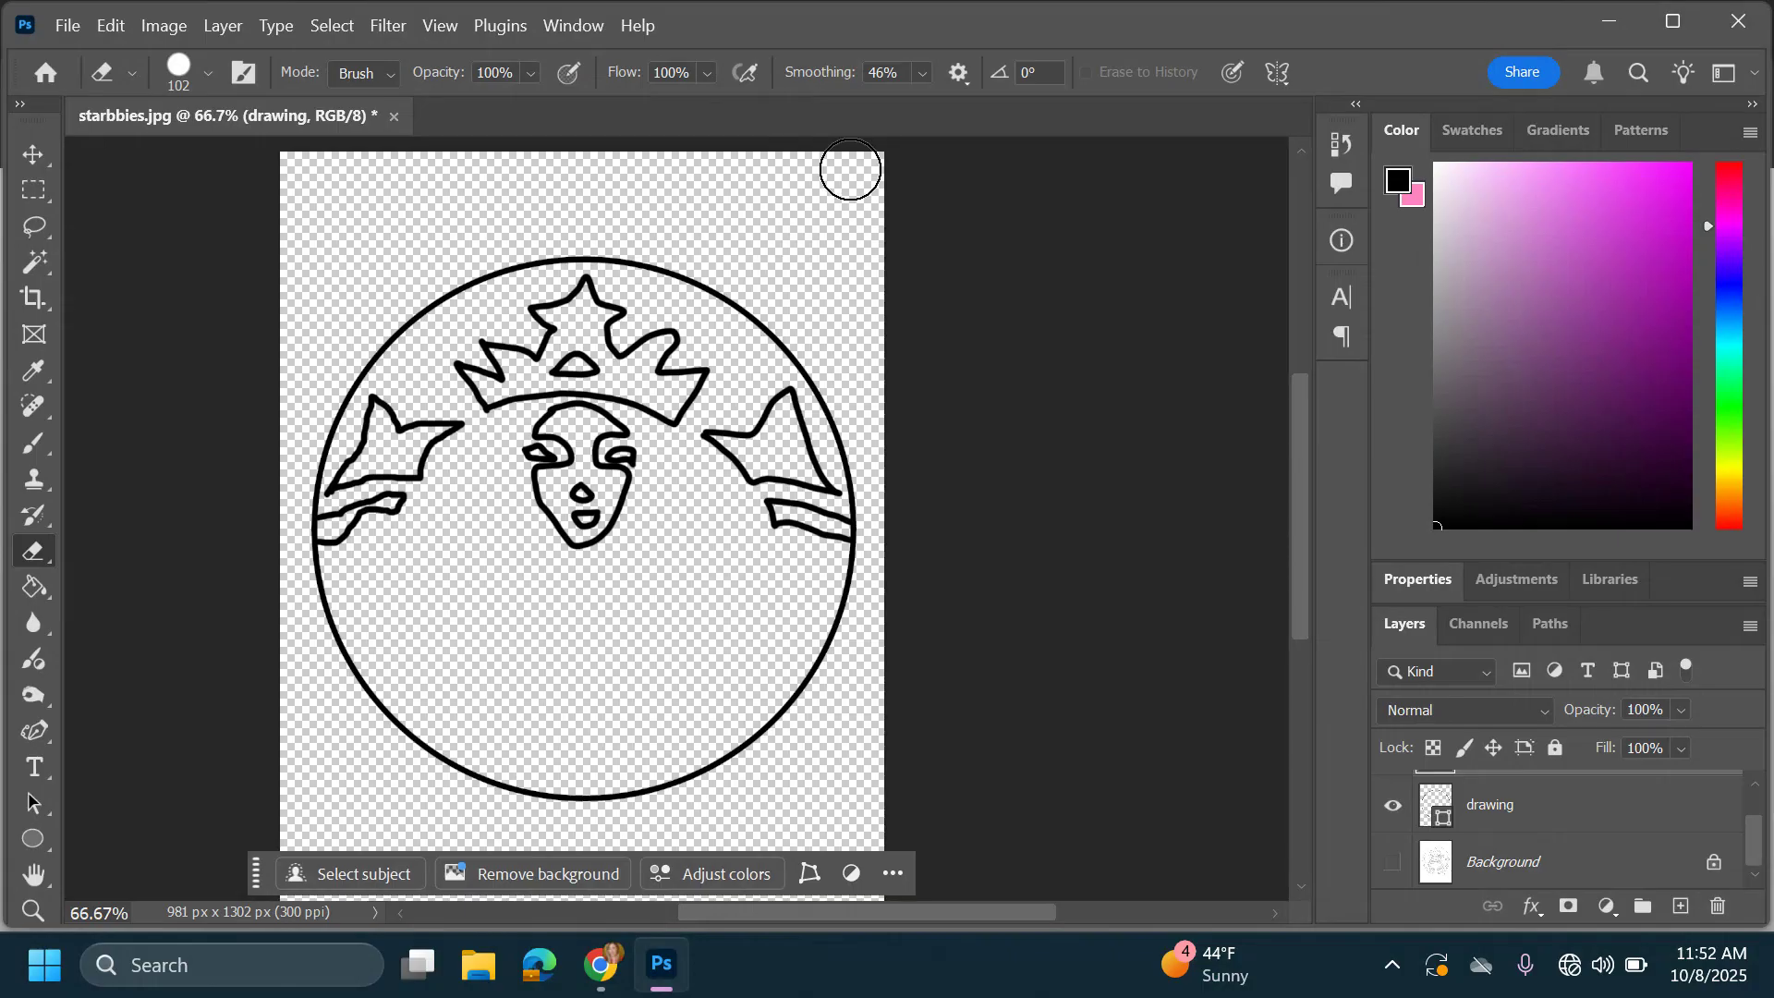
Check what the circle layer and the brushwork layer each contain by hiding and showing them in turn
{"action": "left_click_drag", "start_coordinate": [1749, 861], "coordinate": [1748, 835]}
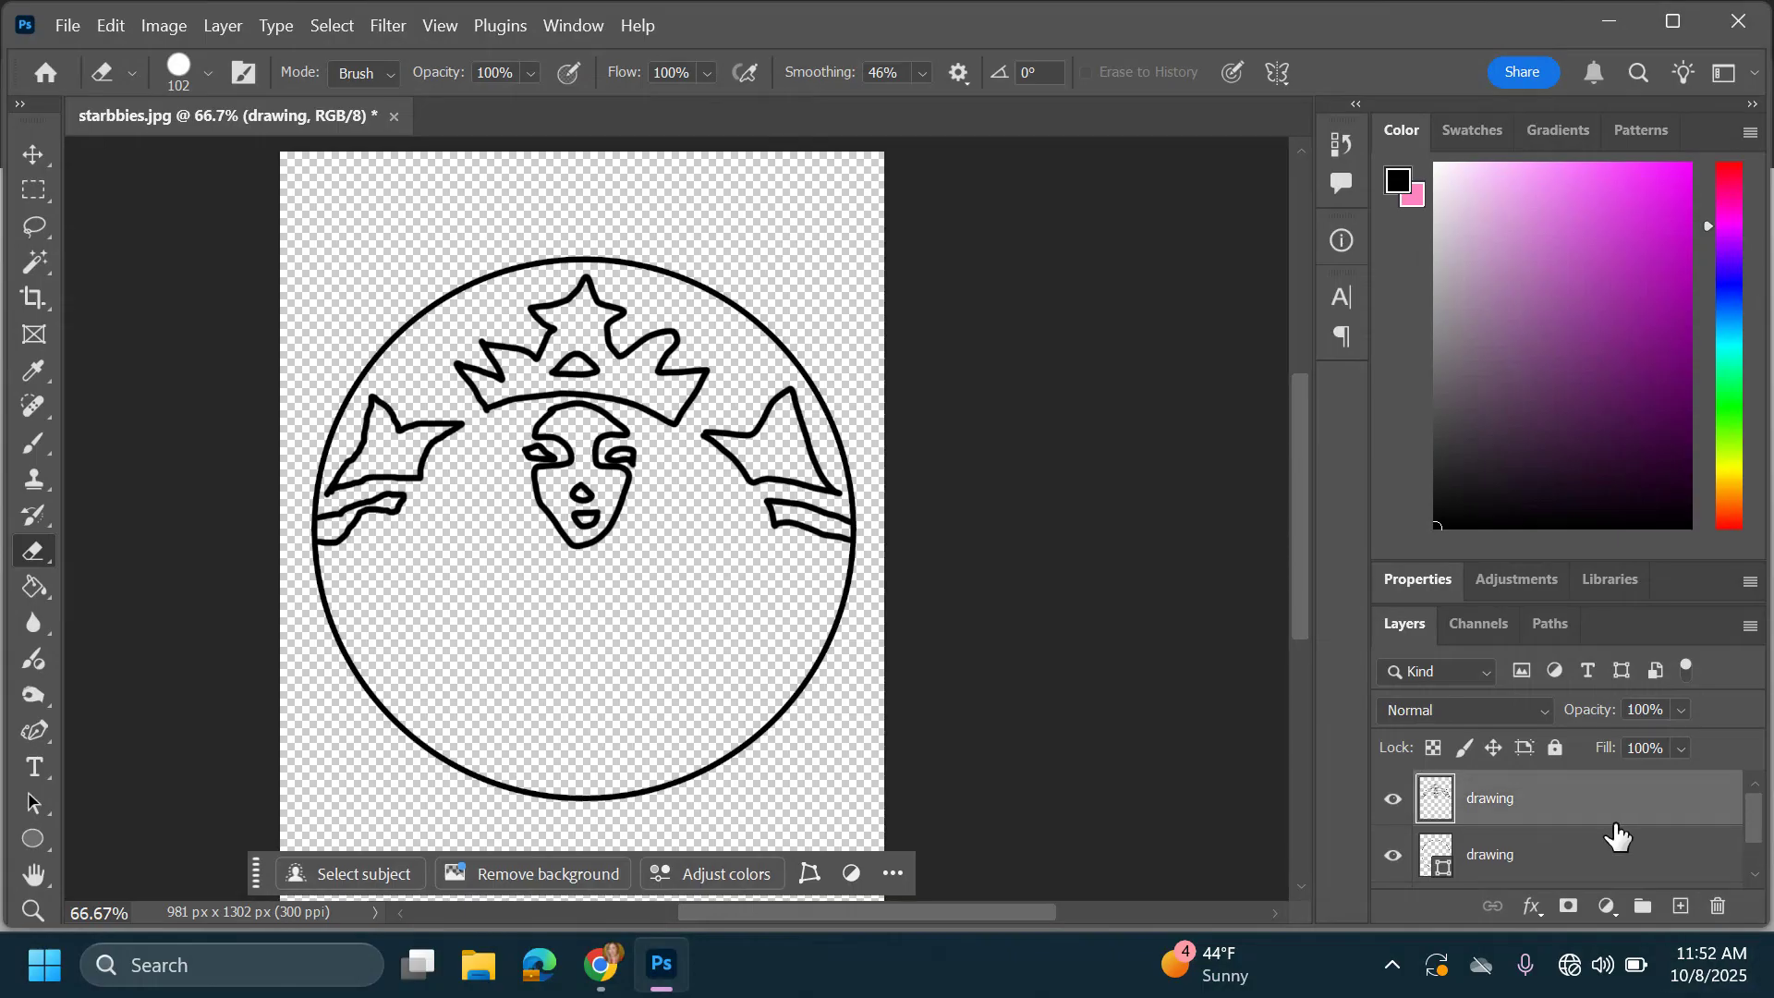
{"action": "left_click", "coordinate": [1393, 857]}
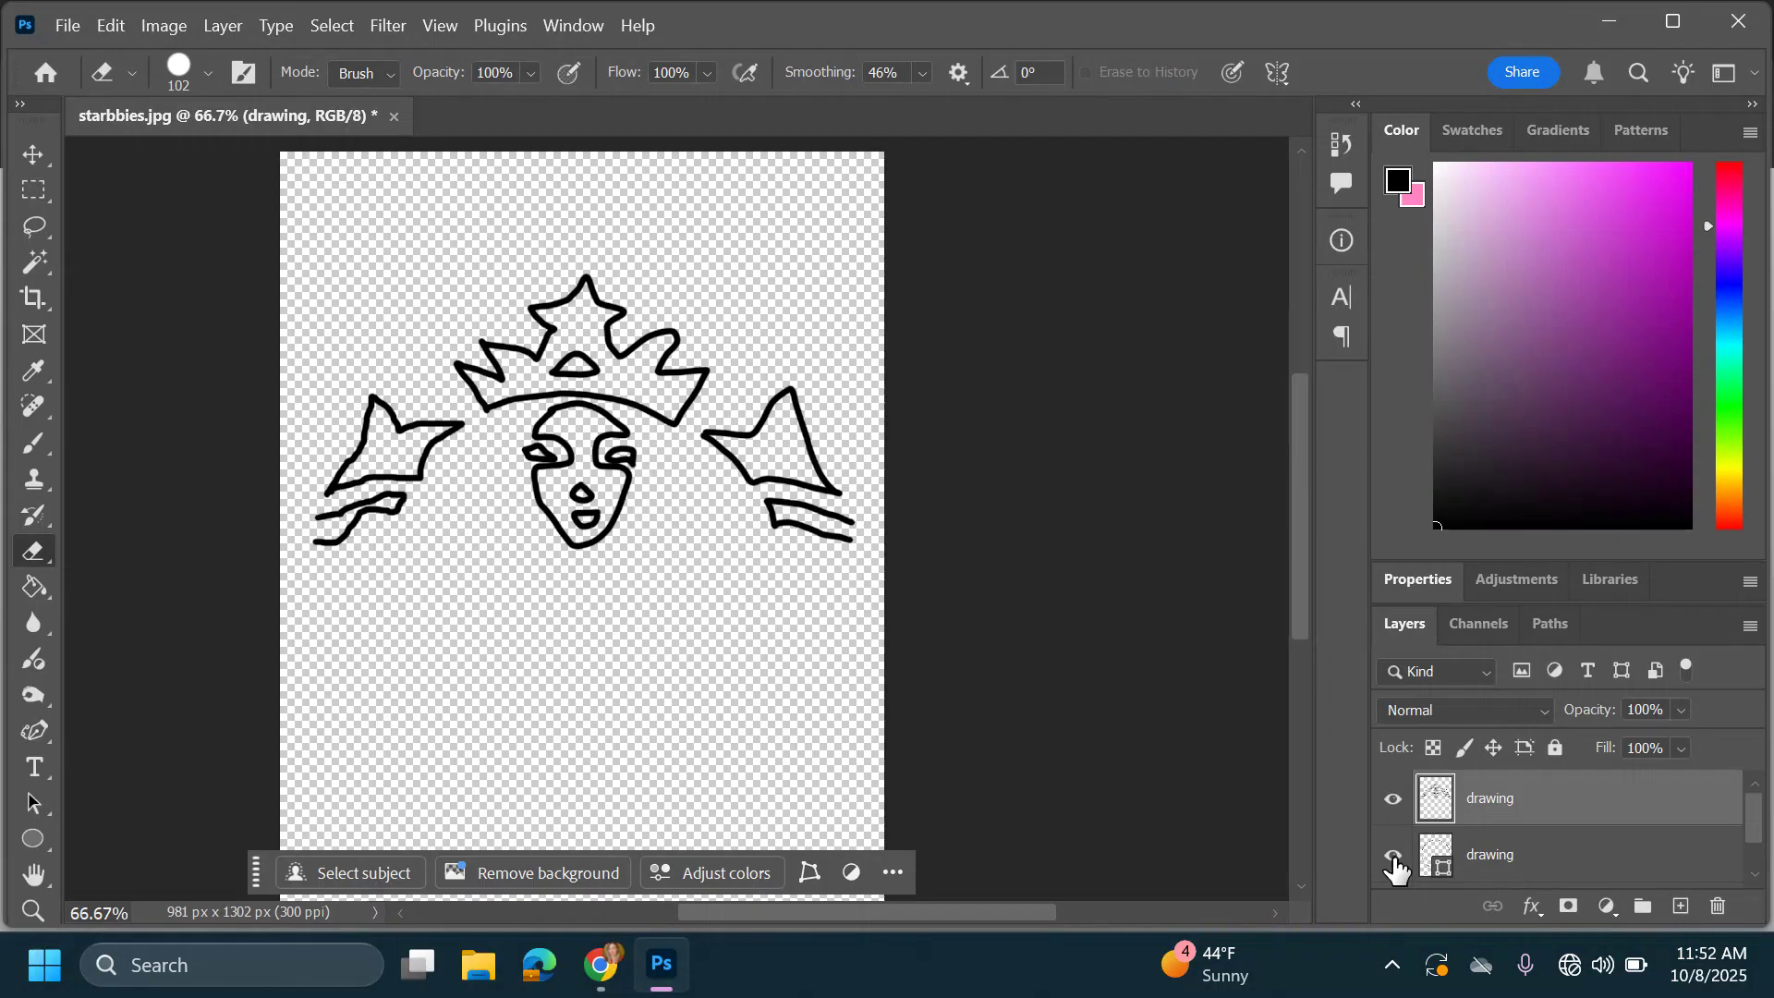
{"action": "left_click", "coordinate": [1394, 858]}
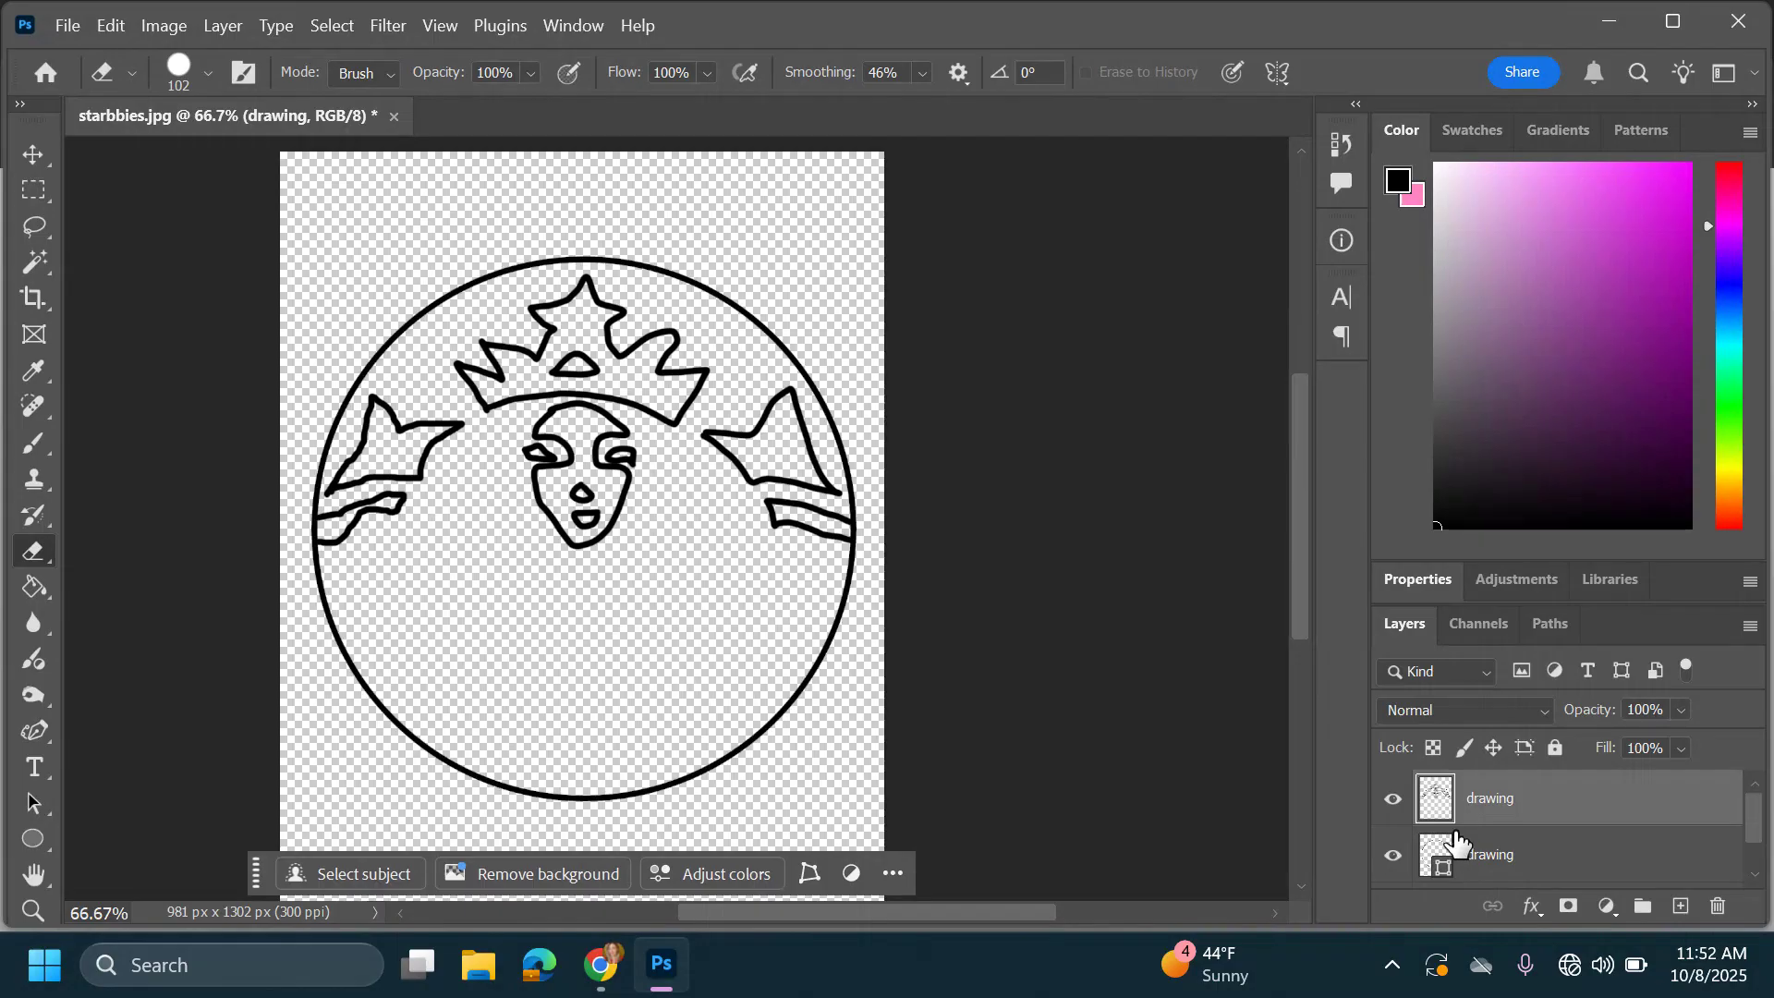
{"action": "left_click", "coordinate": [1396, 802]}
{"action": "left_click", "coordinate": [1396, 802]}
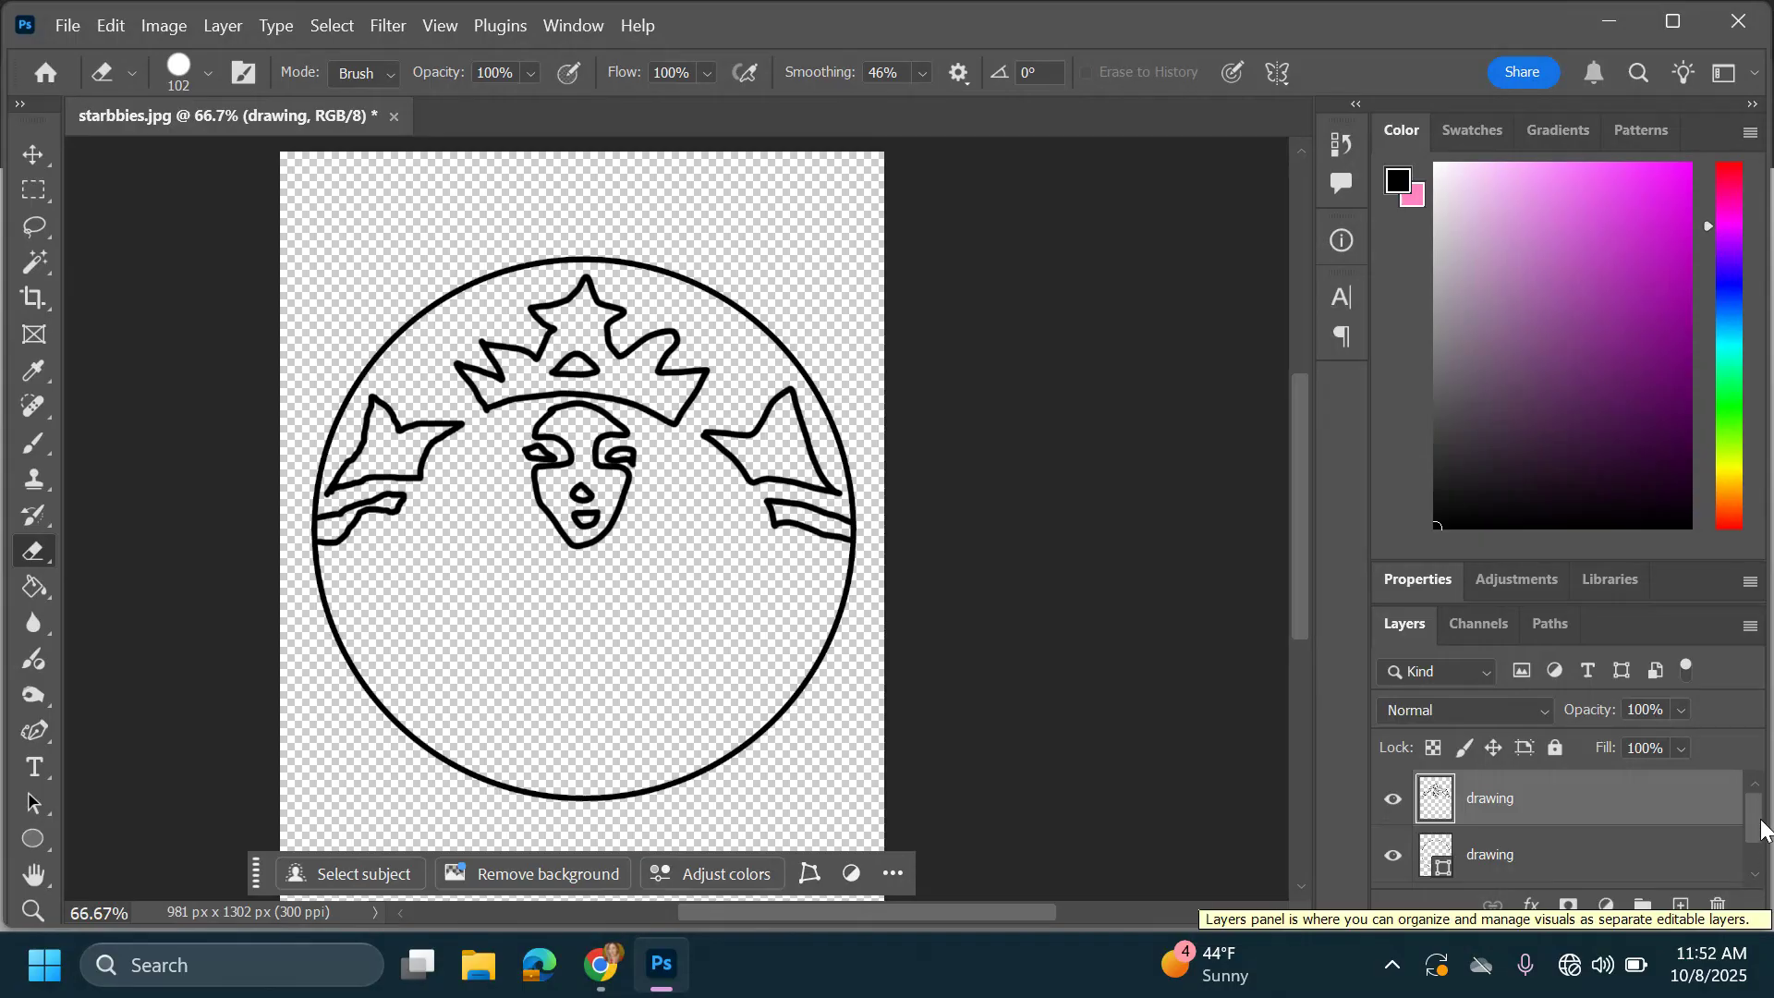
Merge the two drawing layers into one and check the merged layer by hiding and showing it
{"action": "left_click", "coordinate": [1532, 868], "text": "ctrl"}
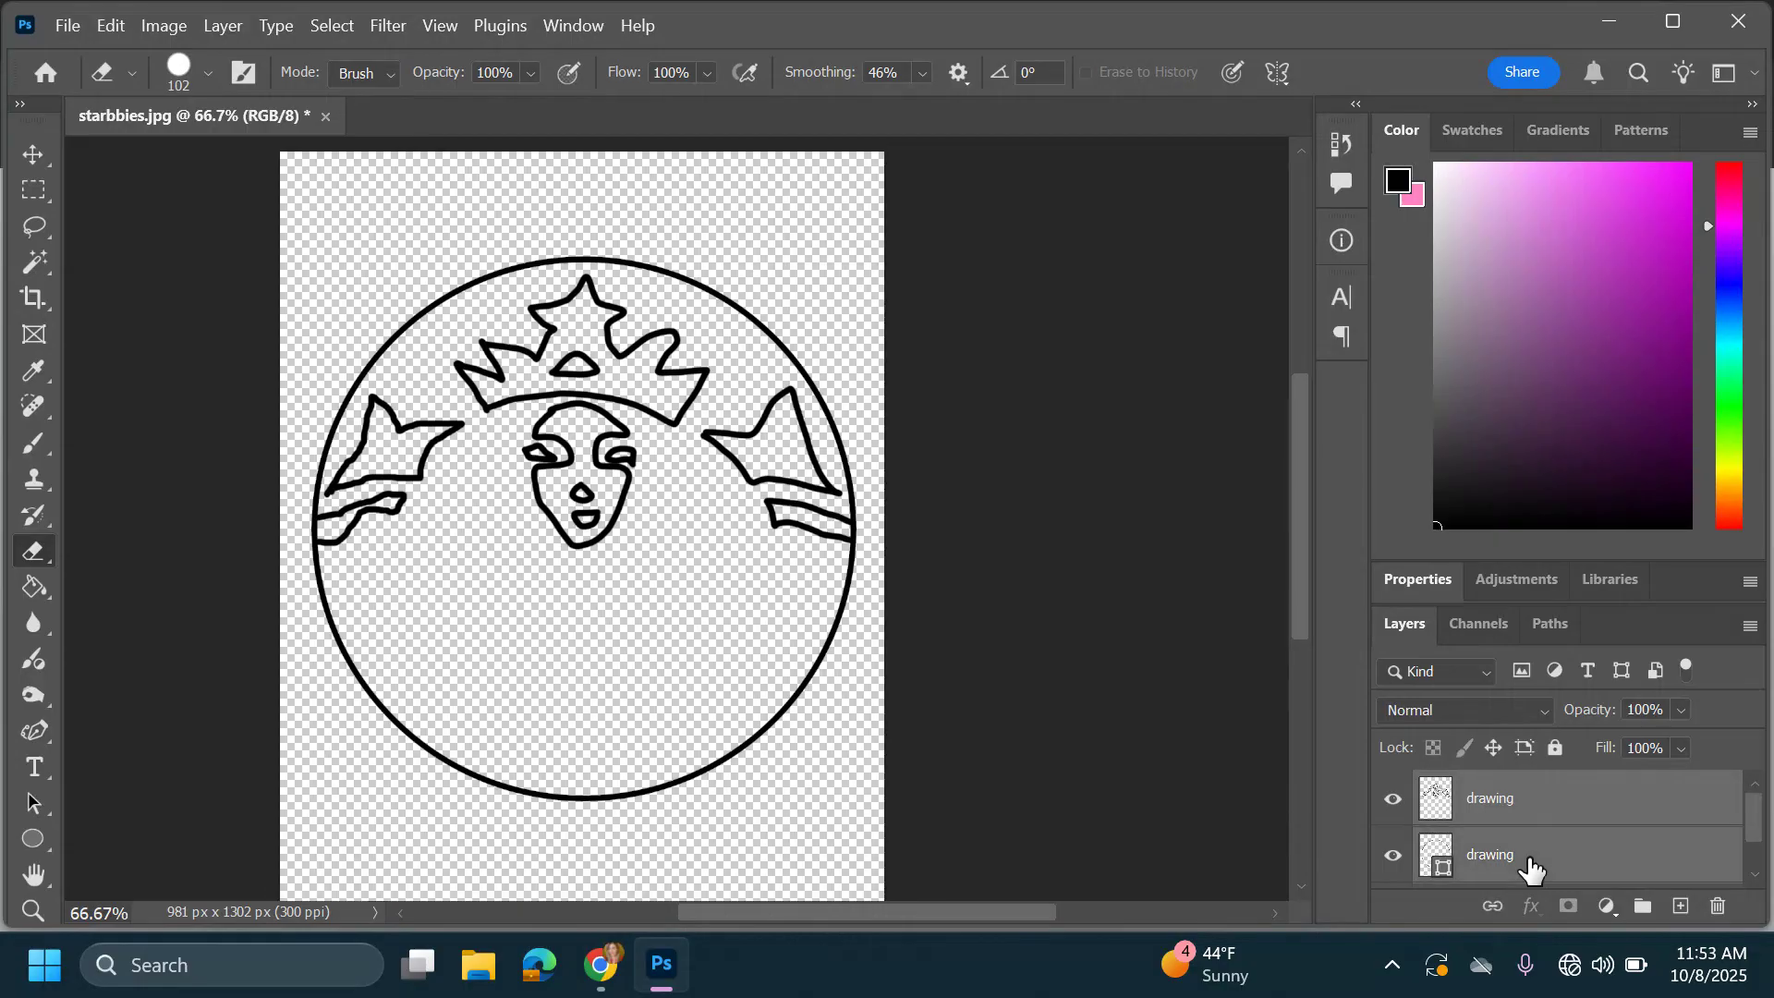
{"action": "right_click", "coordinate": [1609, 795]}
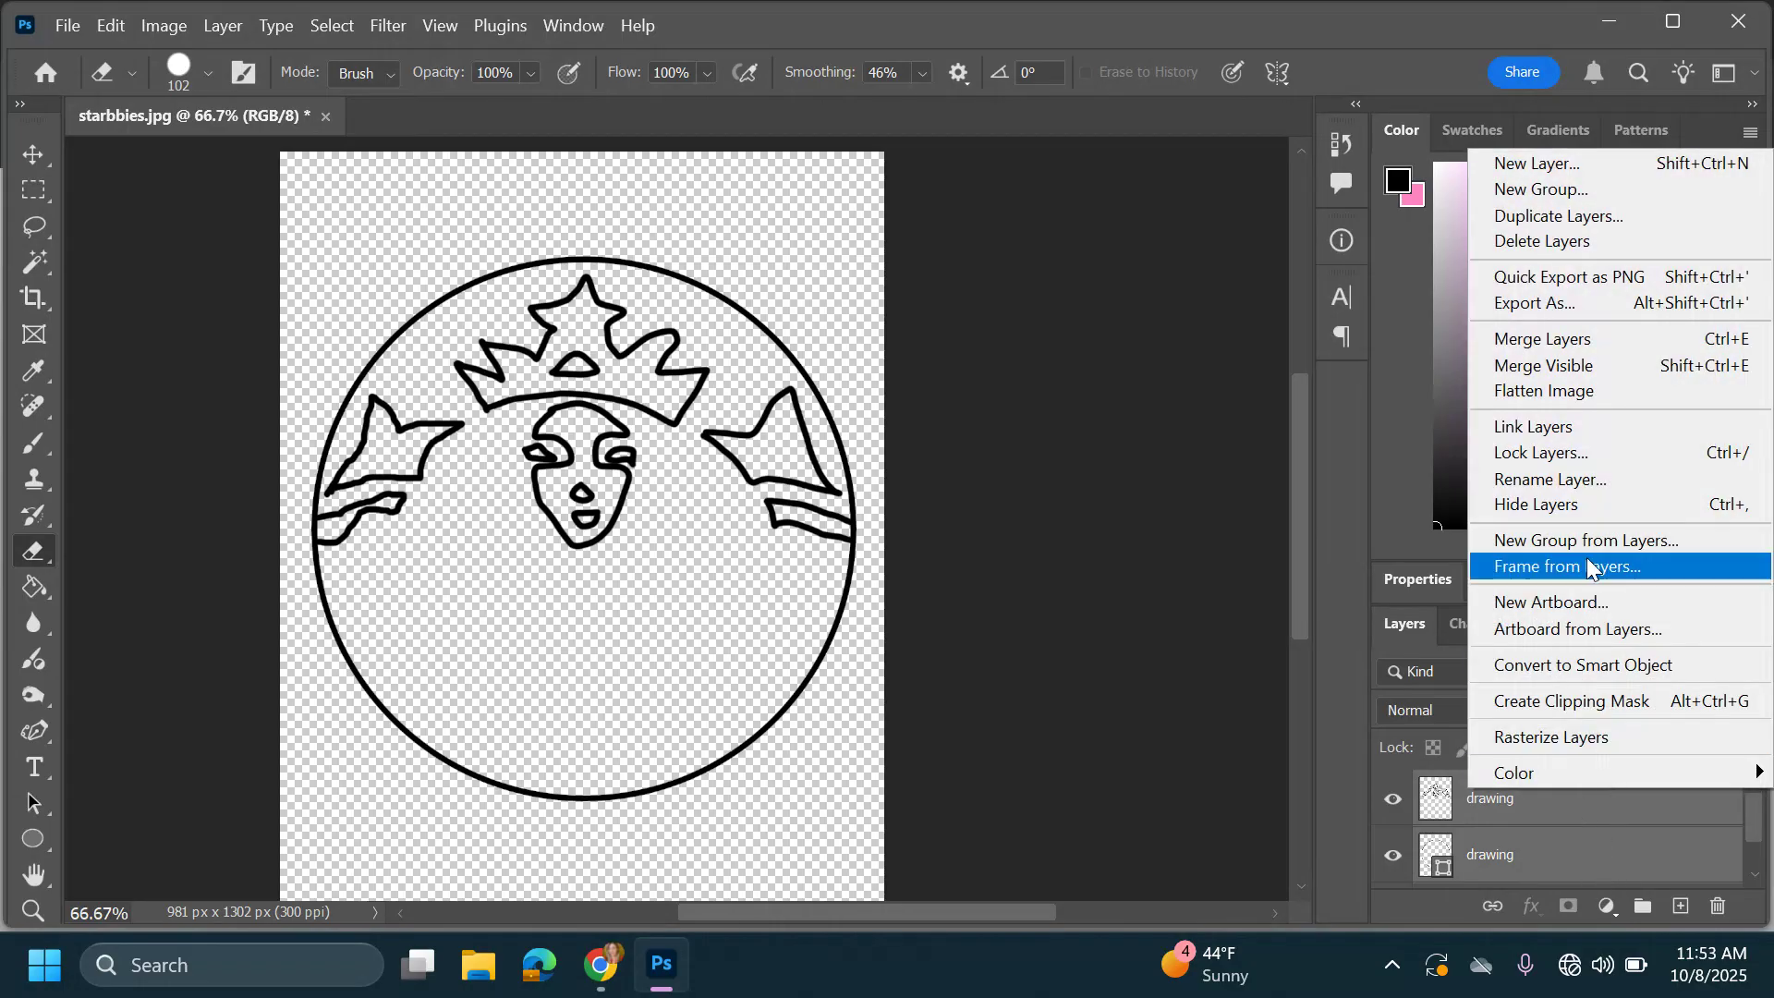
{"action": "left_click", "coordinate": [1563, 347]}
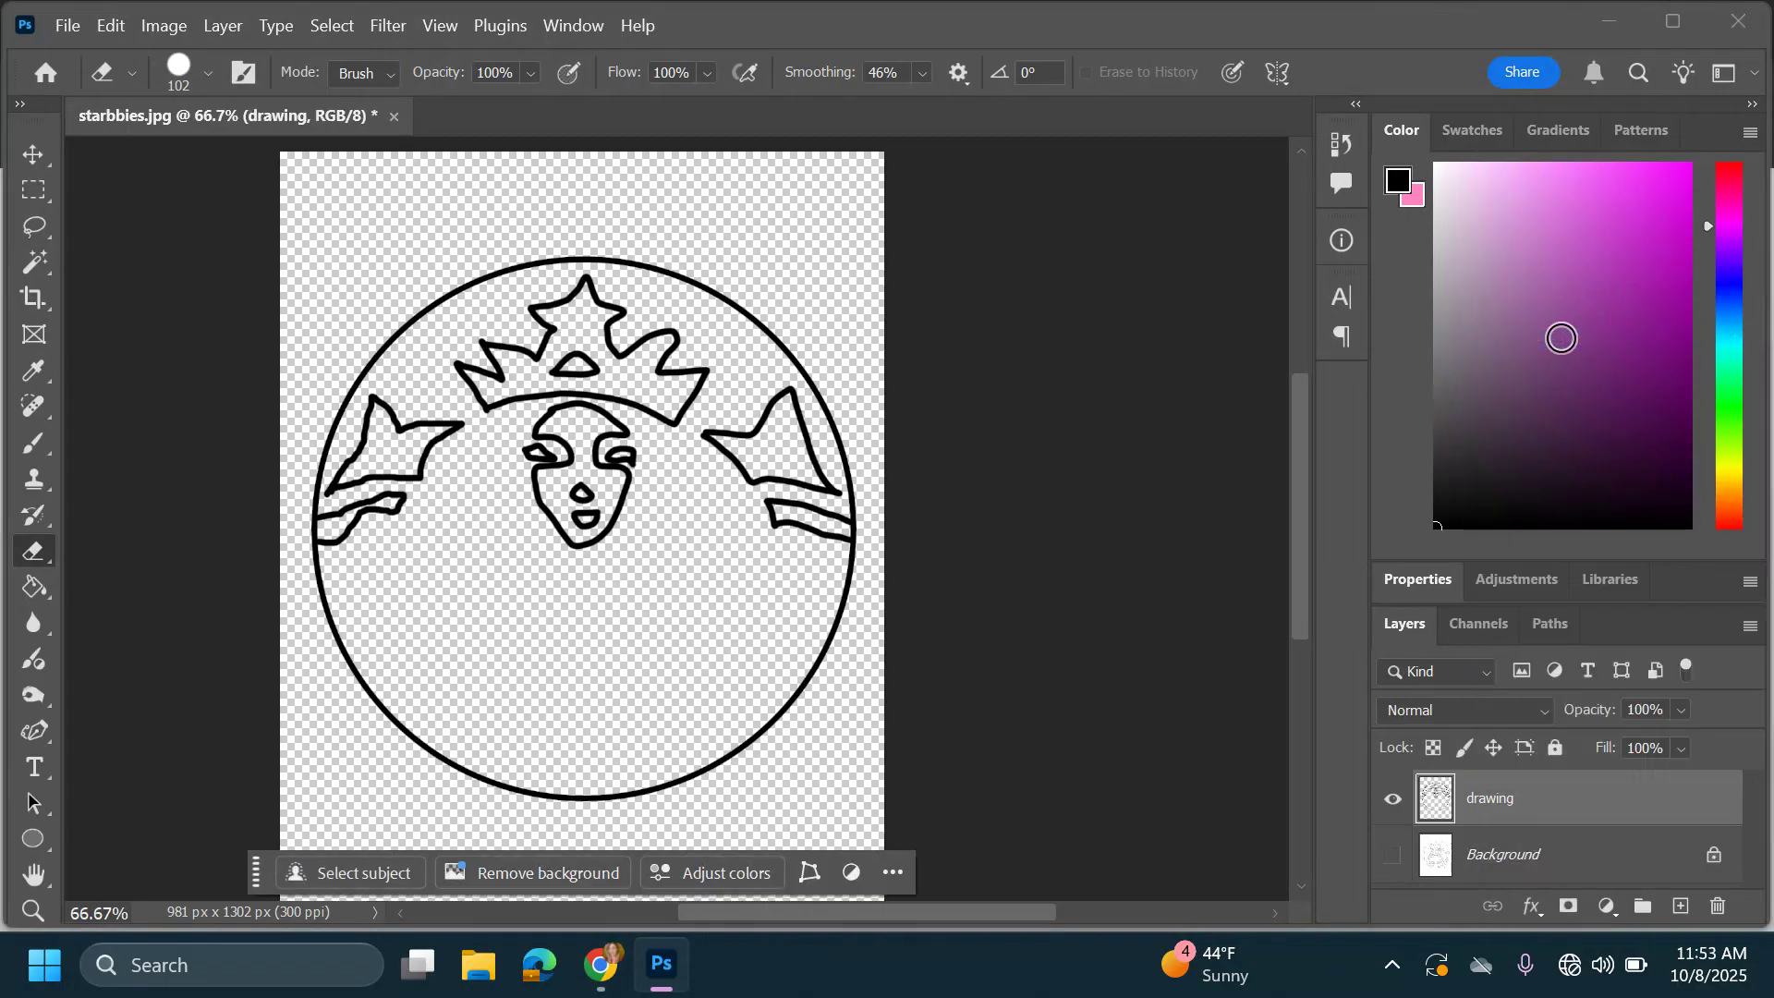
{"action": "left_click", "coordinate": [1394, 800]}
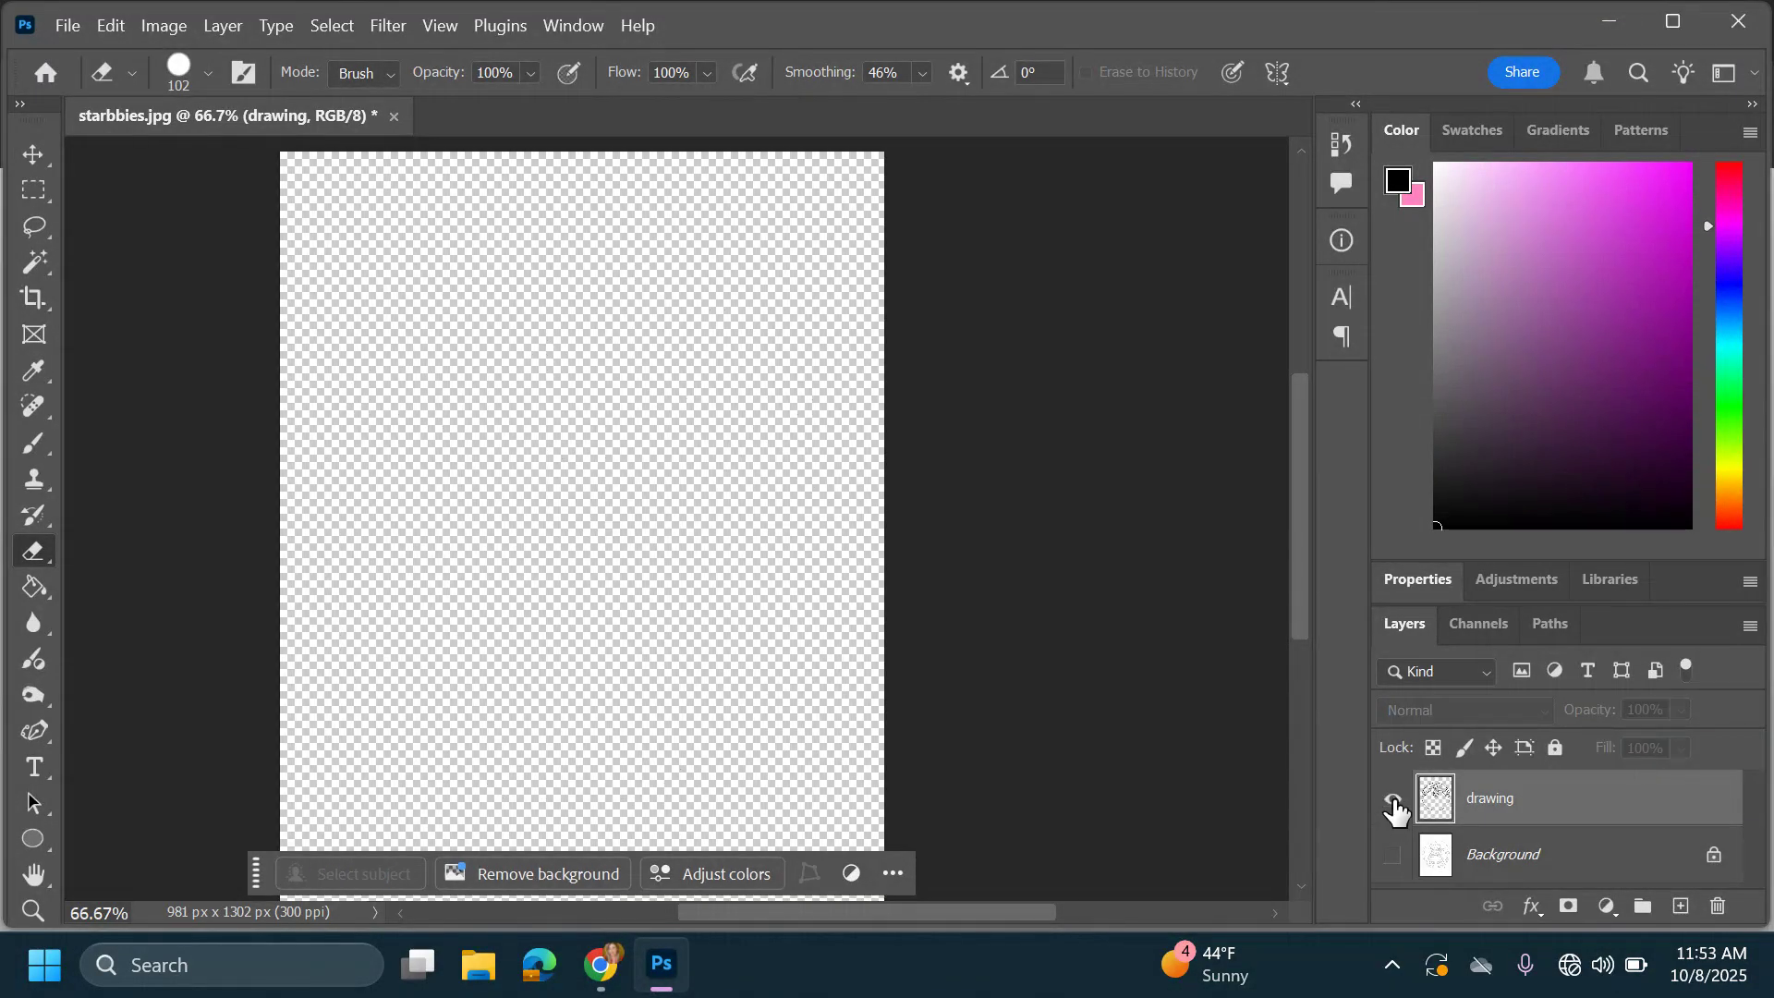
{"action": "left_click", "coordinate": [1393, 800]}
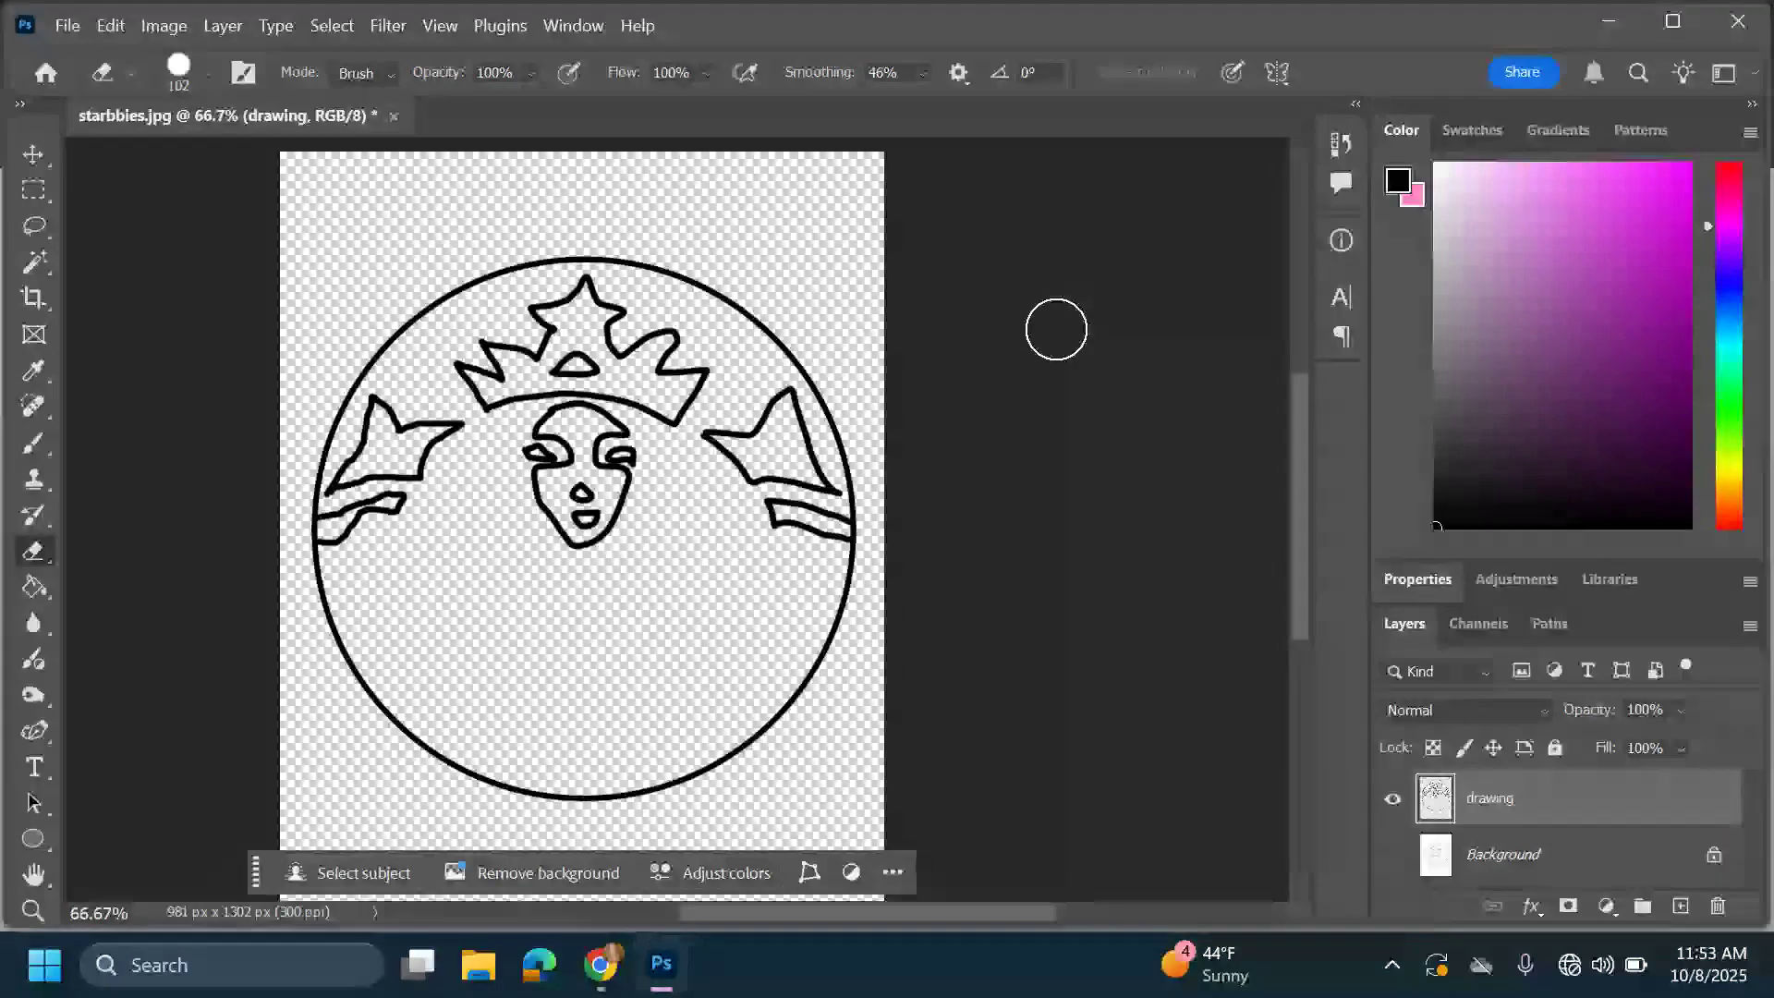
Scale the merged drawing proportionally to about 43% and place it in the upper-left corner of the page
{"action": "key", "text": "ctrl+t"}
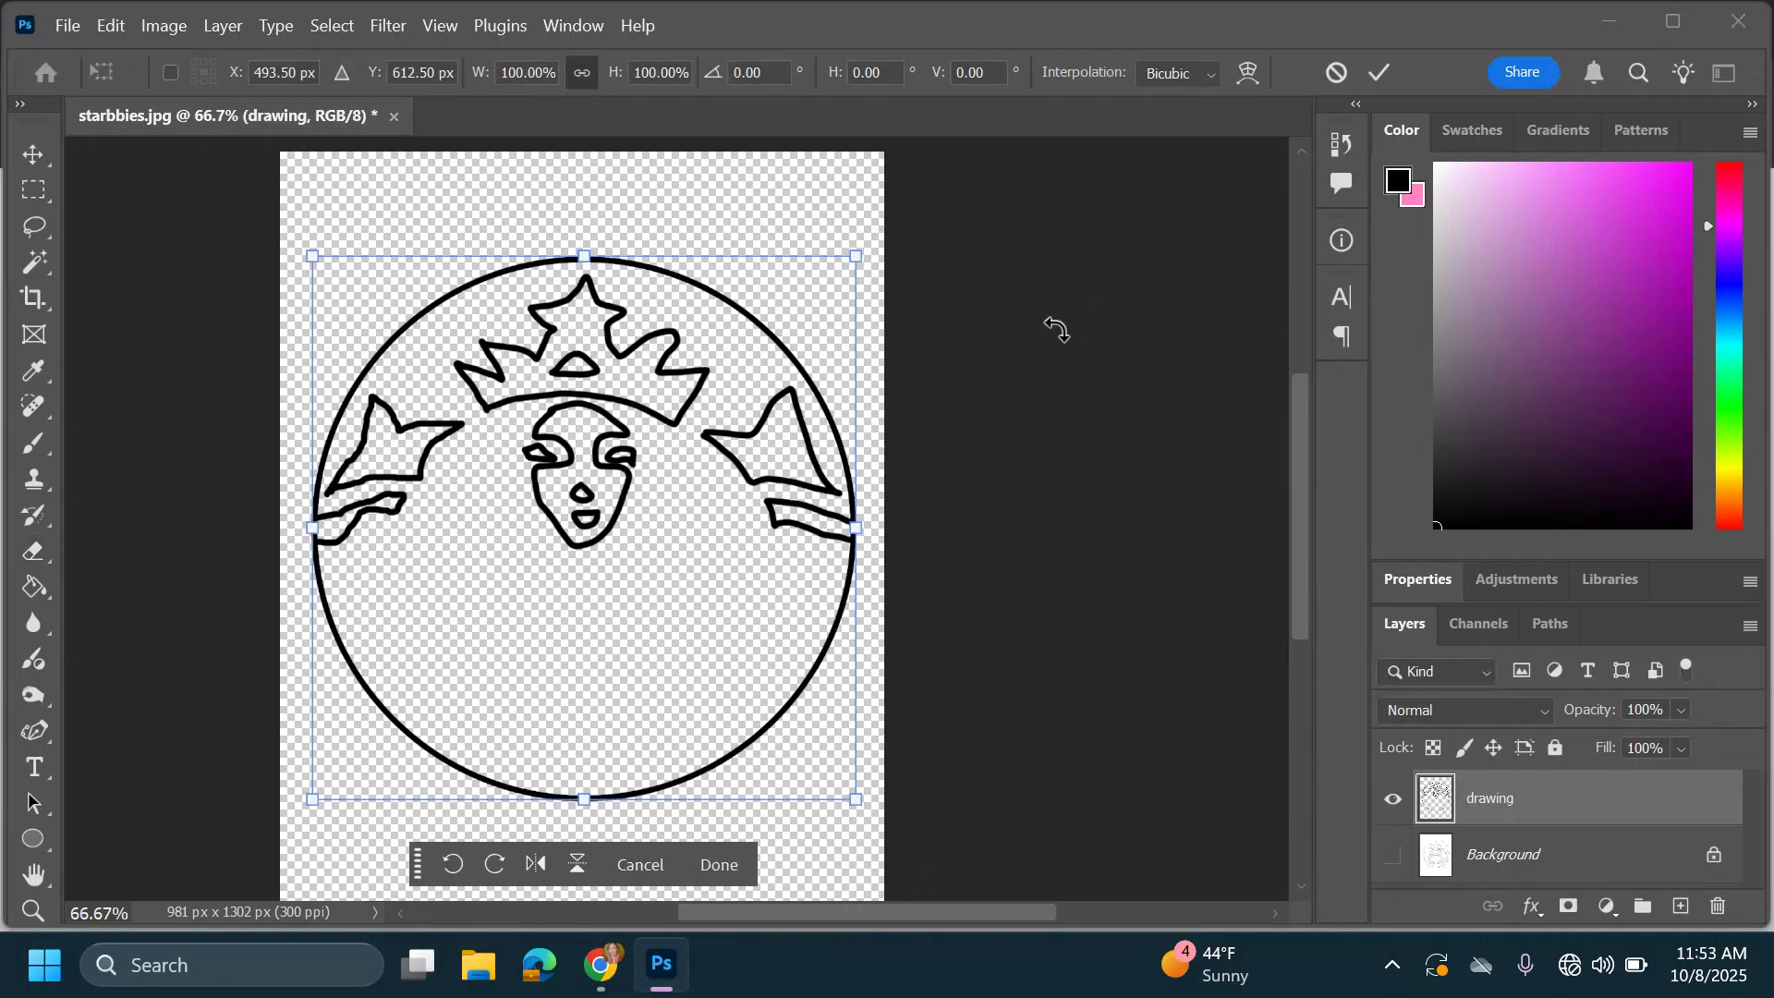
{"action": "left_click_drag", "start_coordinate": [857, 801], "coordinate": [625, 556]}
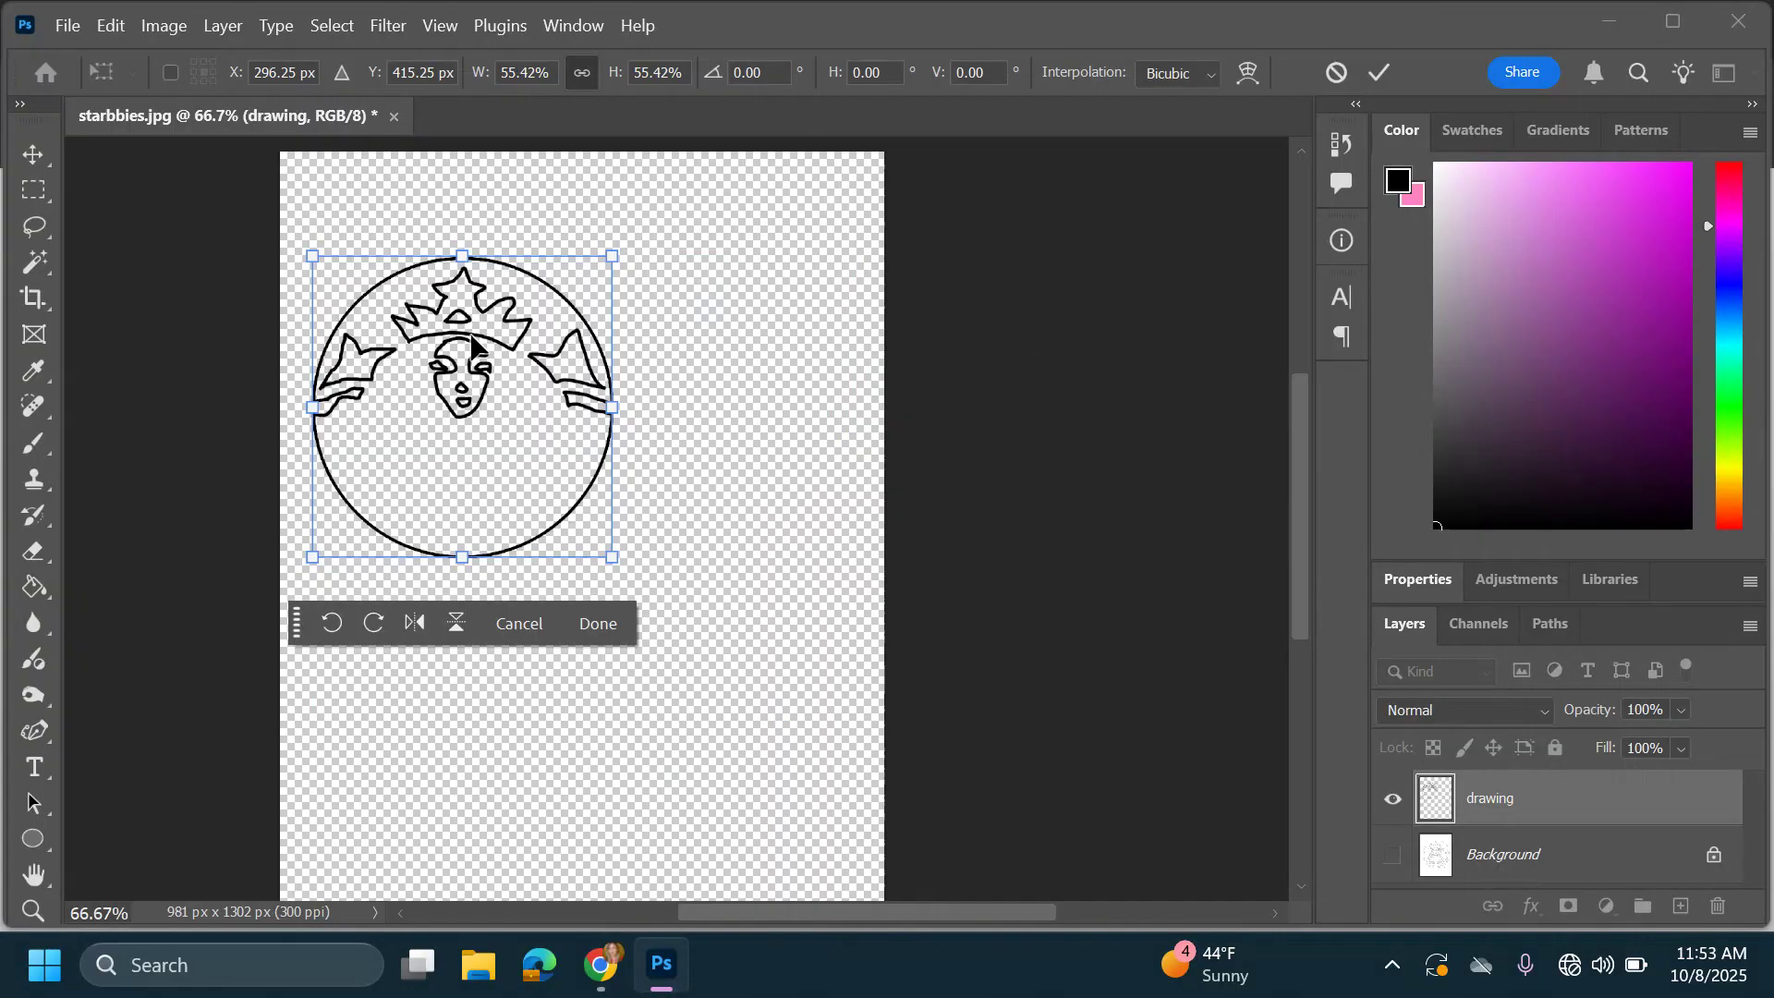
{"action": "left_click_drag", "start_coordinate": [473, 340], "coordinate": [448, 263]}
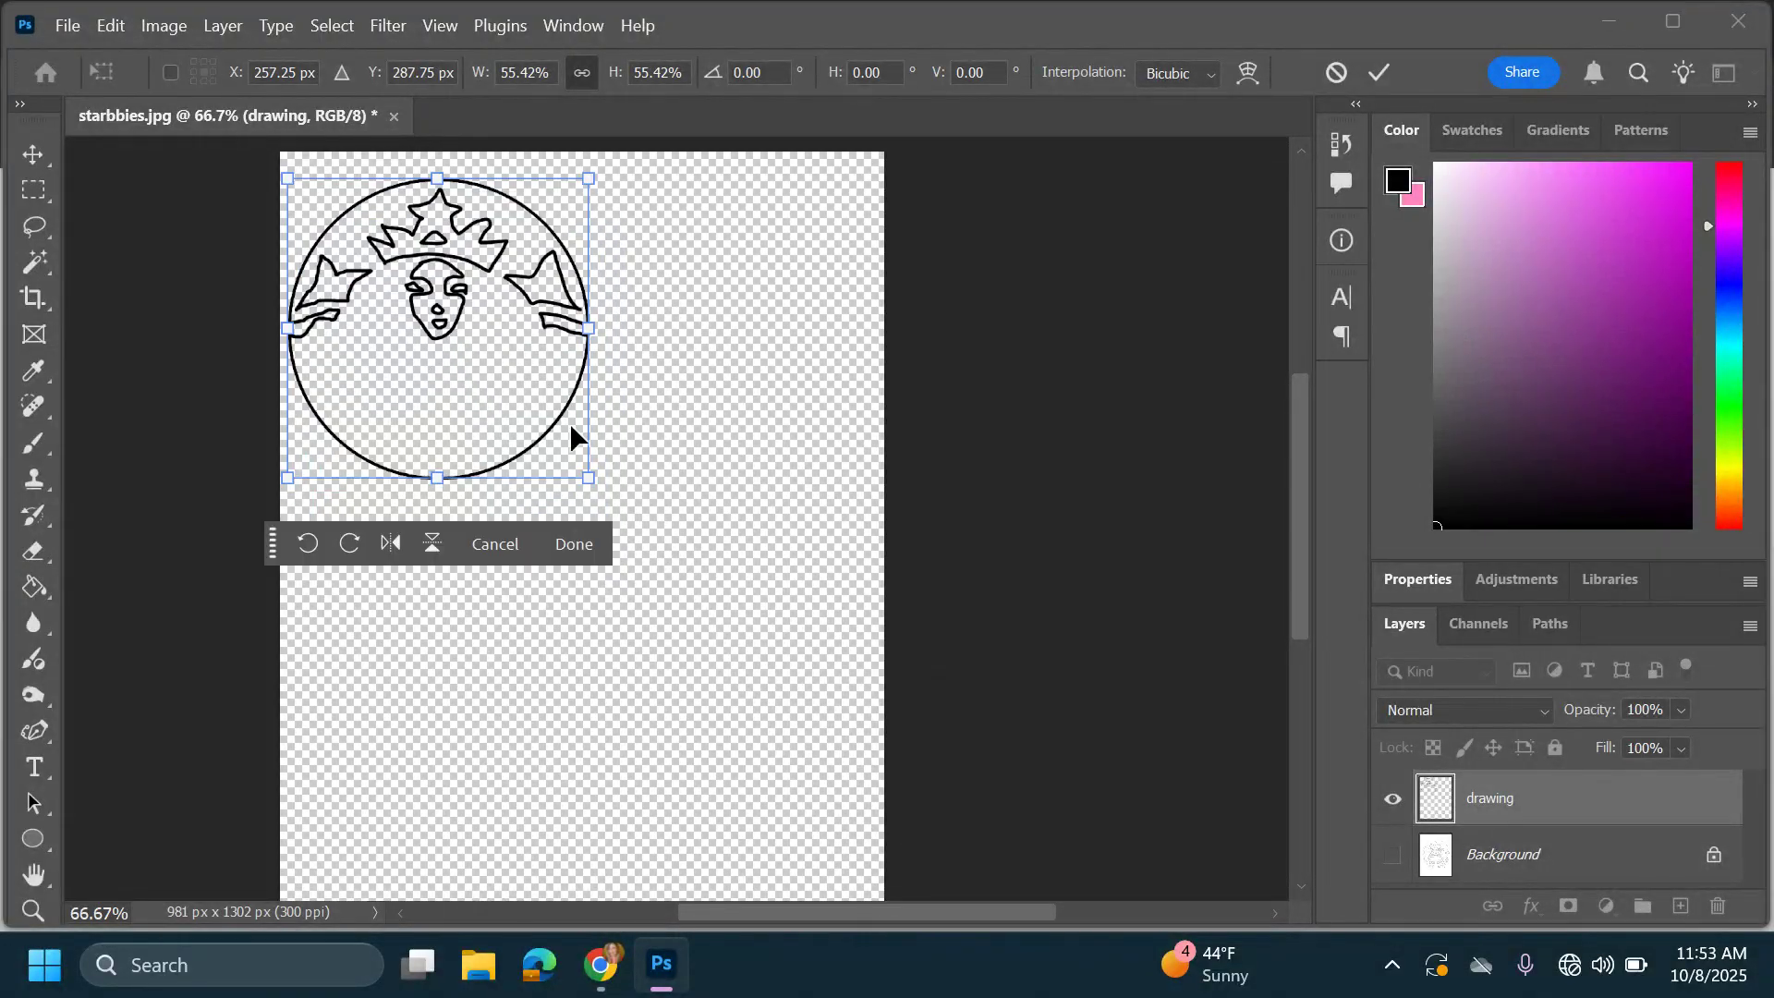
{"action": "left_click_drag", "start_coordinate": [588, 475], "coordinate": [523, 414]}
{"action": "left_click_drag", "start_coordinate": [433, 248], "coordinate": [454, 243]}
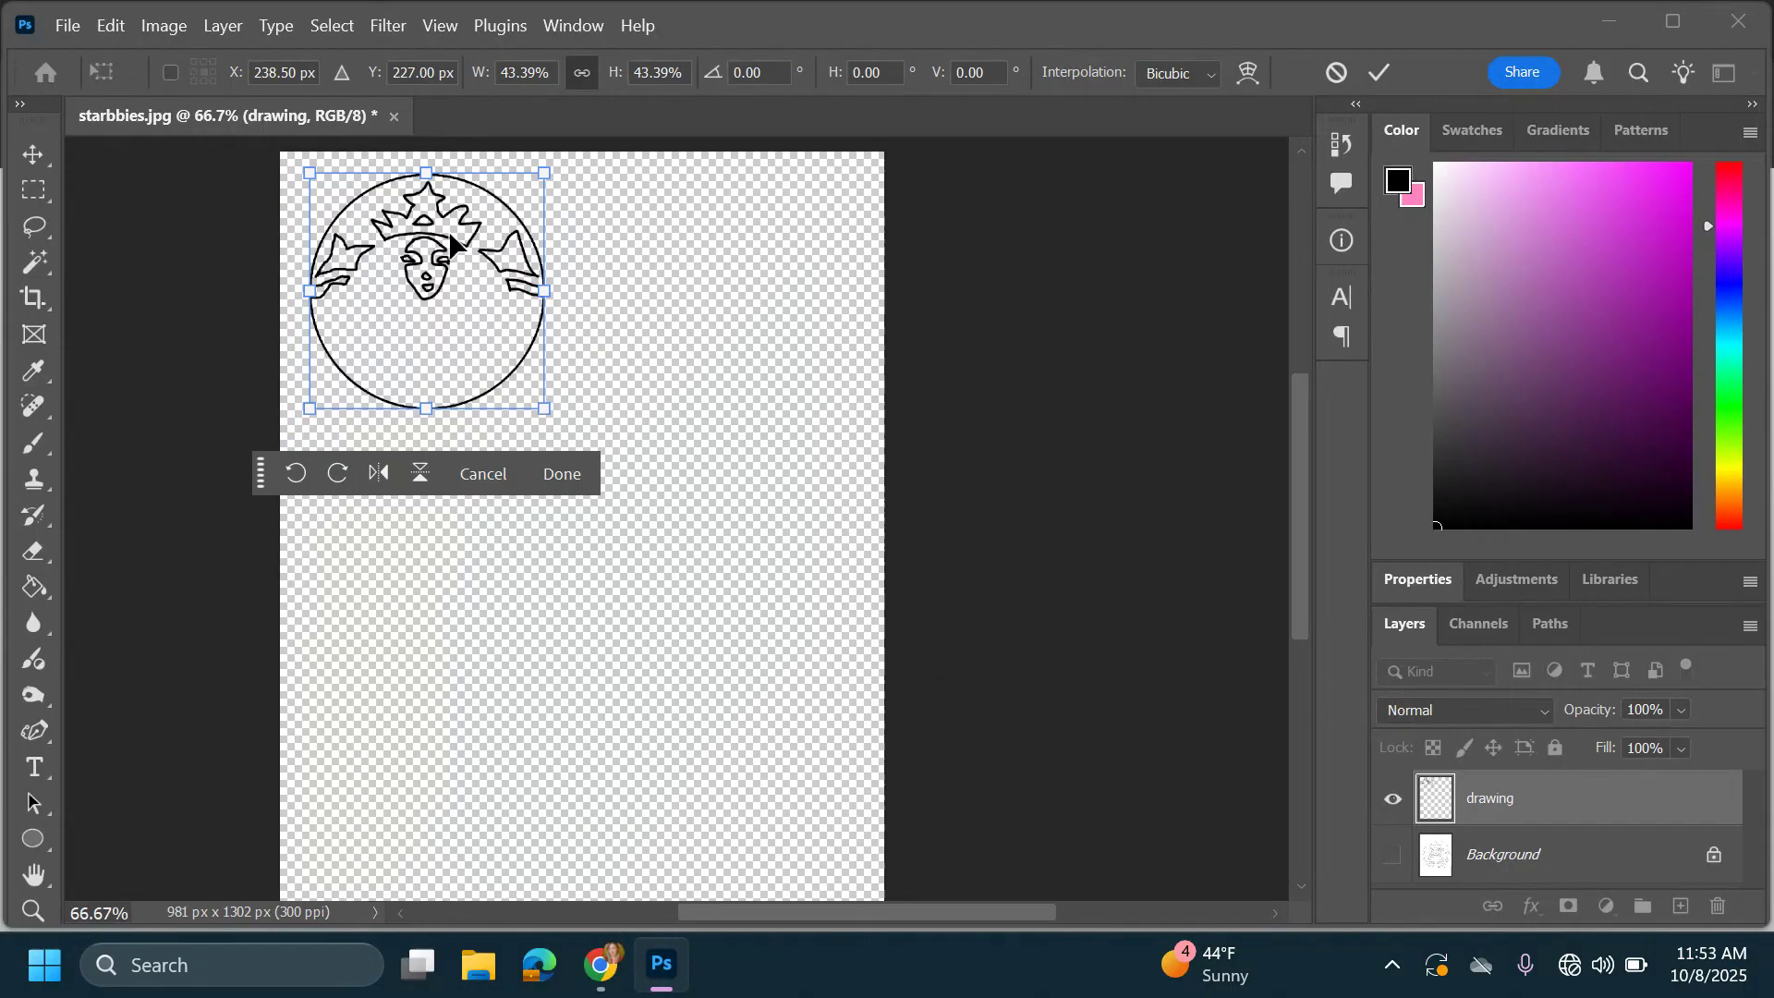
{"action": "left_click", "coordinate": [32, 164]}
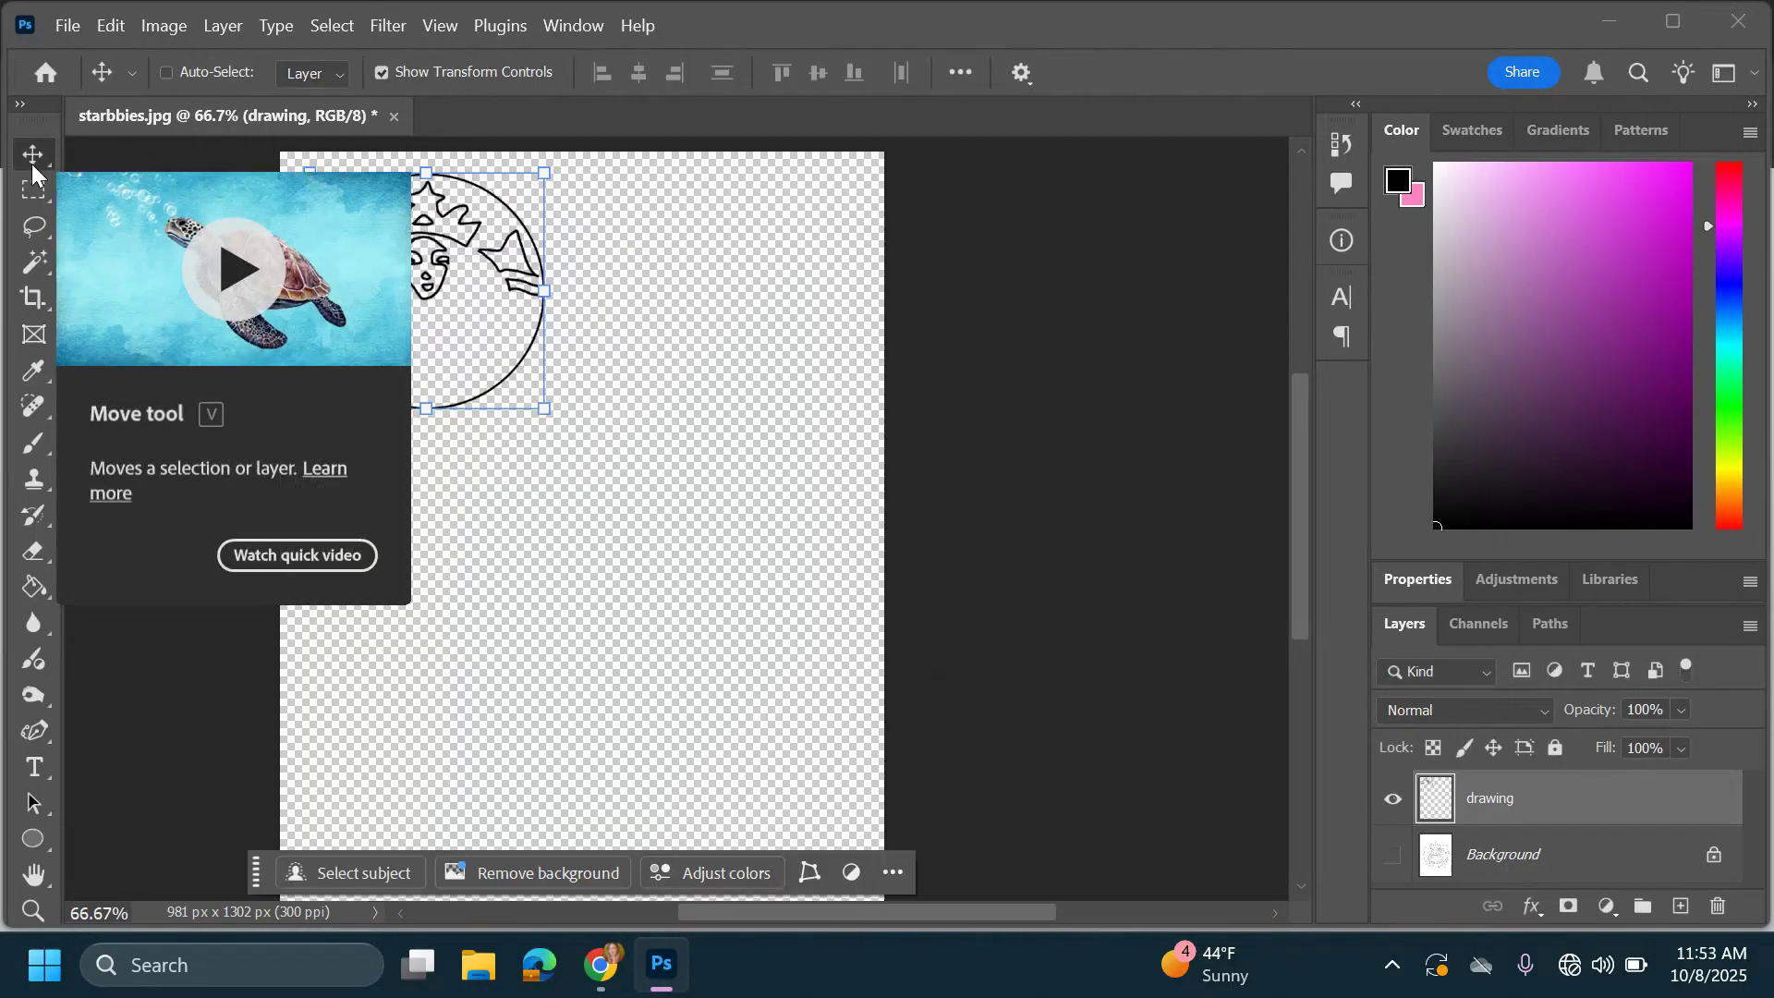
Duplicate the drawing layer and place the copy beside the original logo, level with it
{"action": "key", "text": "ctrl+j"}
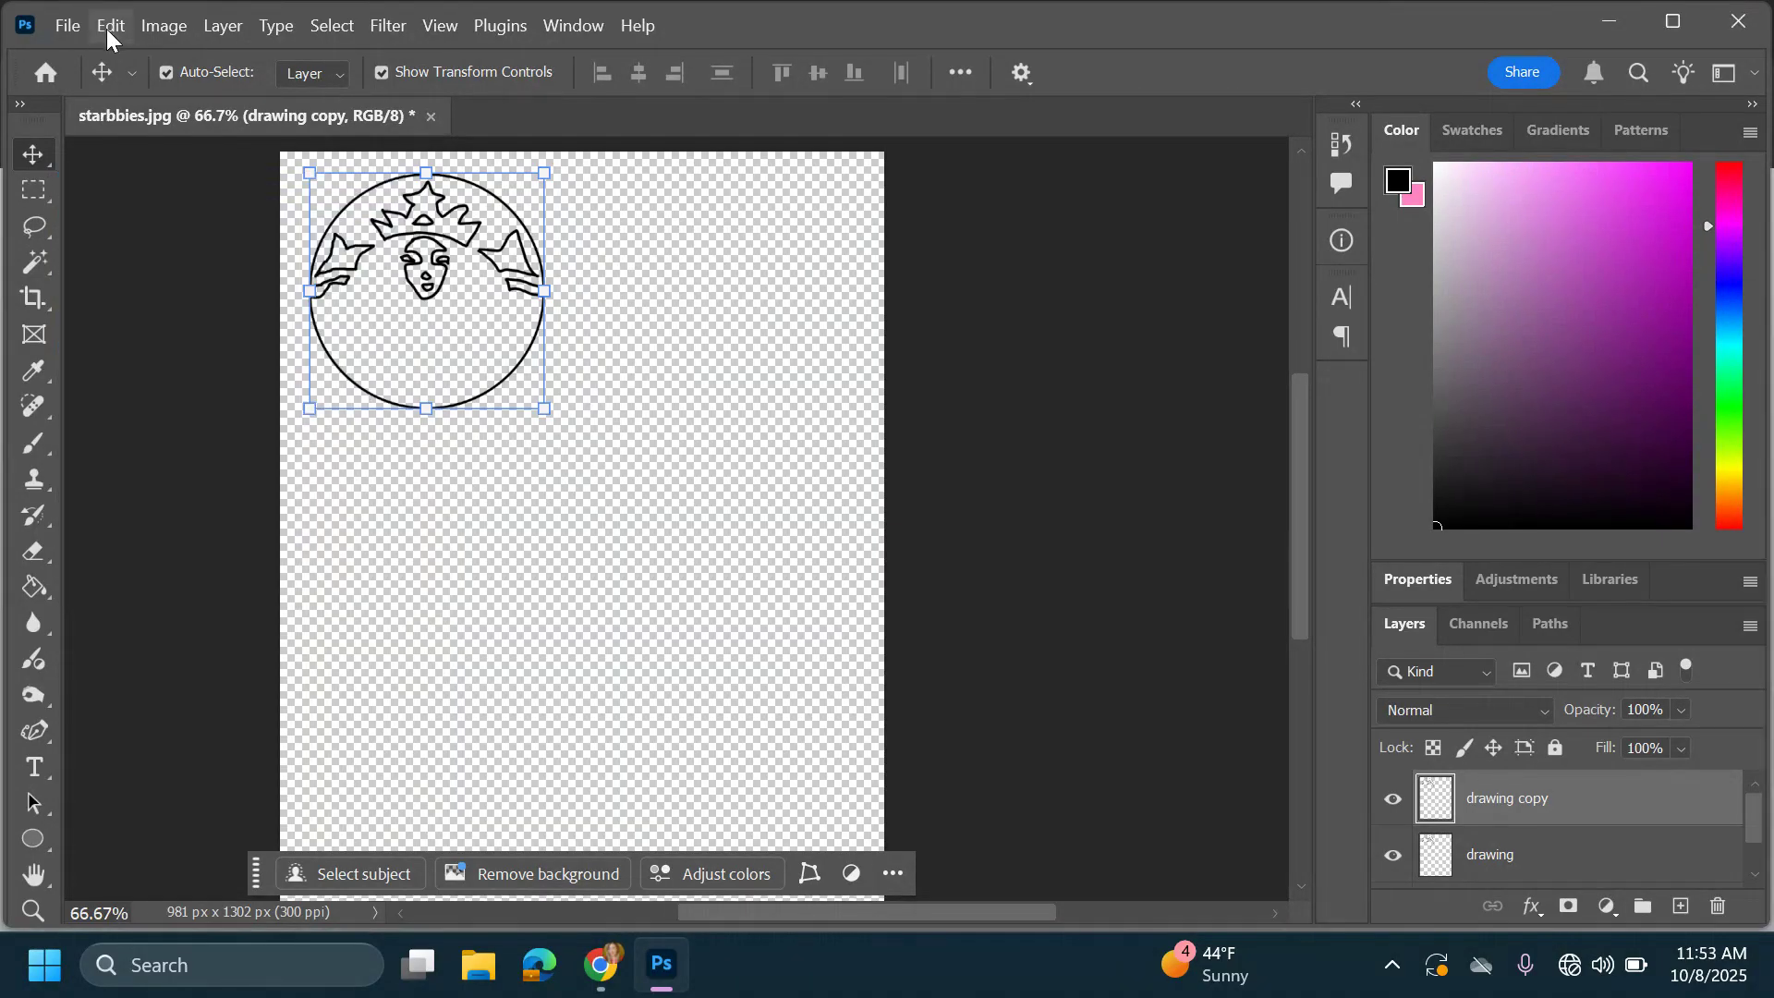
{"action": "left_click", "coordinate": [109, 26]}
{"action": "left_click", "coordinate": [109, 37]}
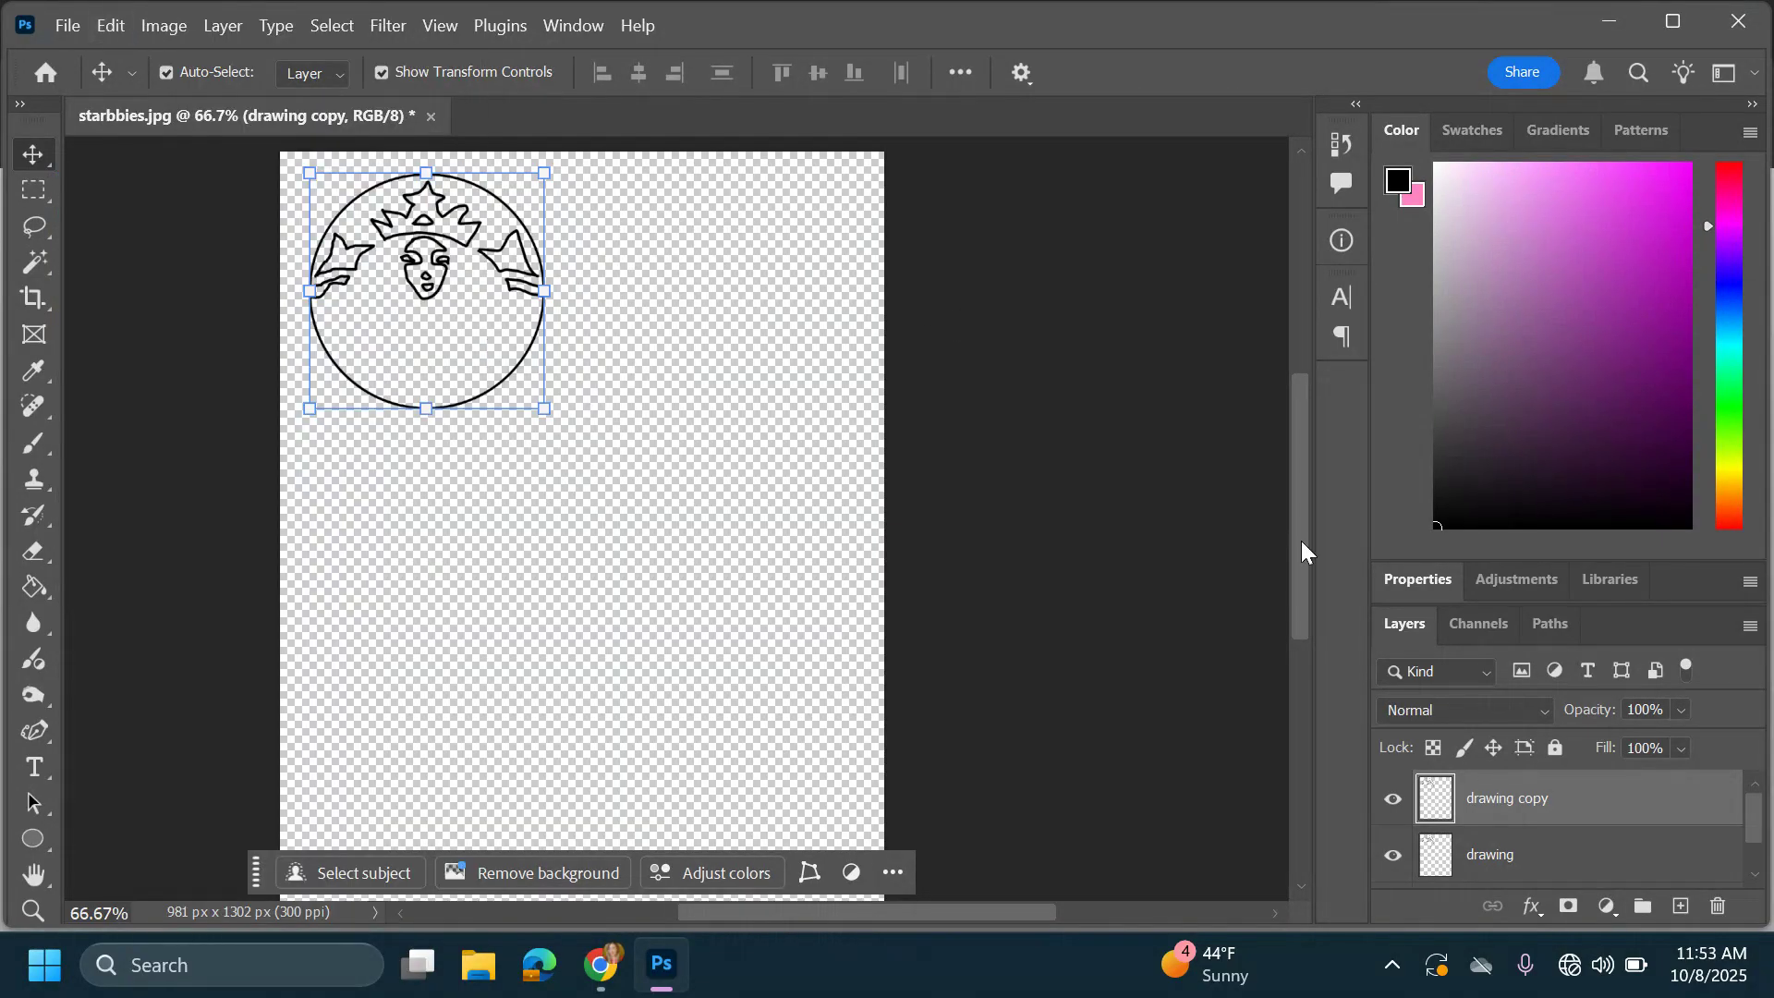
{"action": "right_click", "coordinate": [1599, 812]}
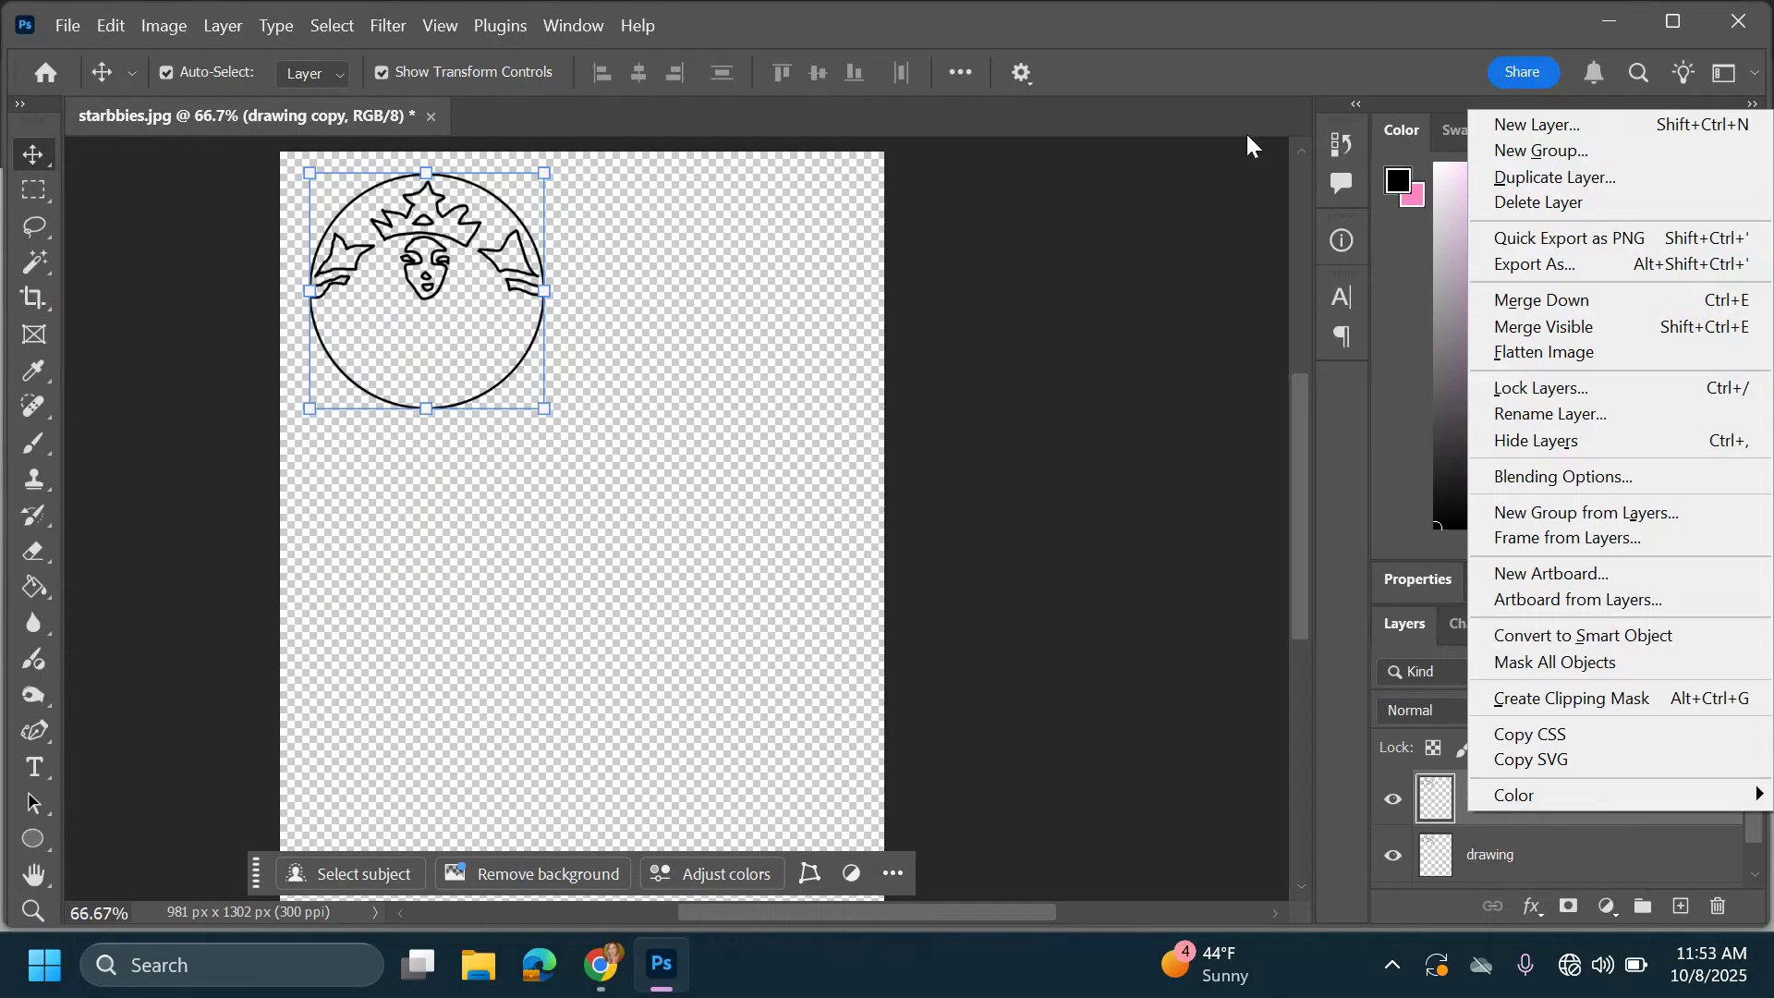
{"action": "left_click", "coordinate": [450, 220]}
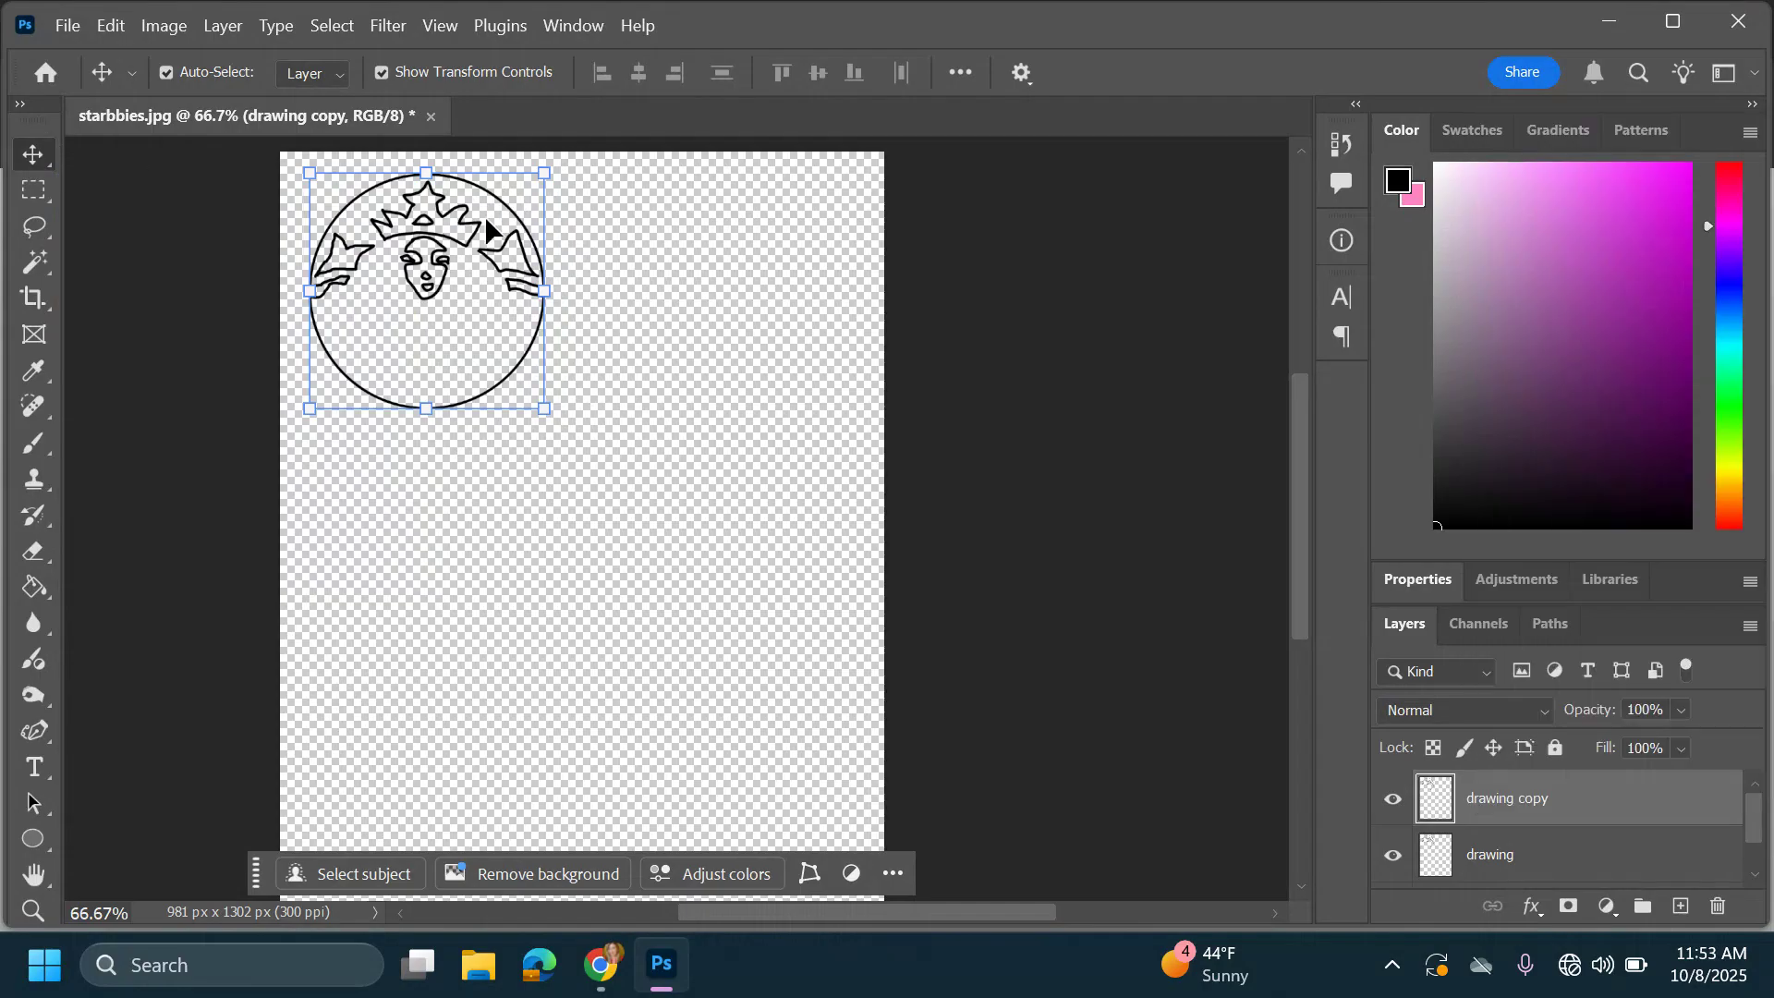
{"action": "left_click_drag", "start_coordinate": [444, 260], "coordinate": [445, 258]}
{"action": "left_click", "coordinate": [446, 269], "text": "shift"}
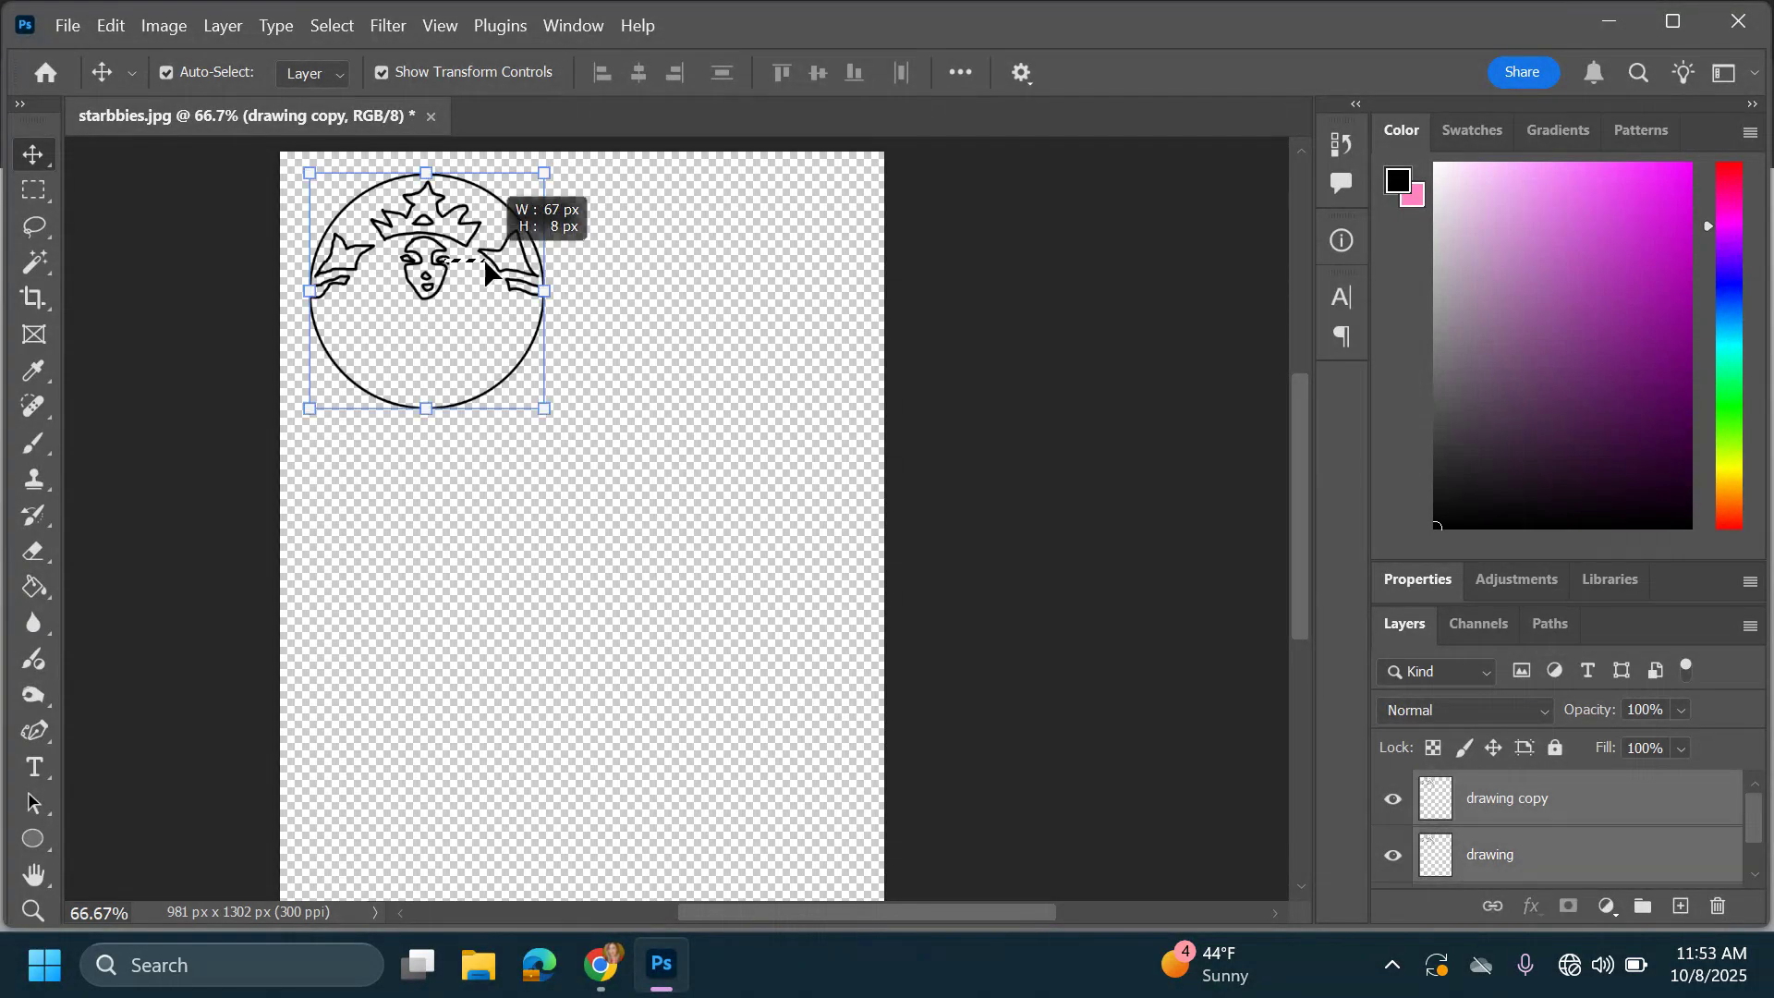
{"action": "mouse_move", "coordinate": [446, 270]}
{"action": "left_mouse_down"}
{"action": "mouse_move", "coordinate": [507, 277]}
{"action": "mouse_move", "coordinate": [435, 265]}
{"action": "mouse_move", "coordinate": [450, 269]}
{"action": "left_mouse_up"}
{"action": "left_click", "coordinate": [1559, 797]}
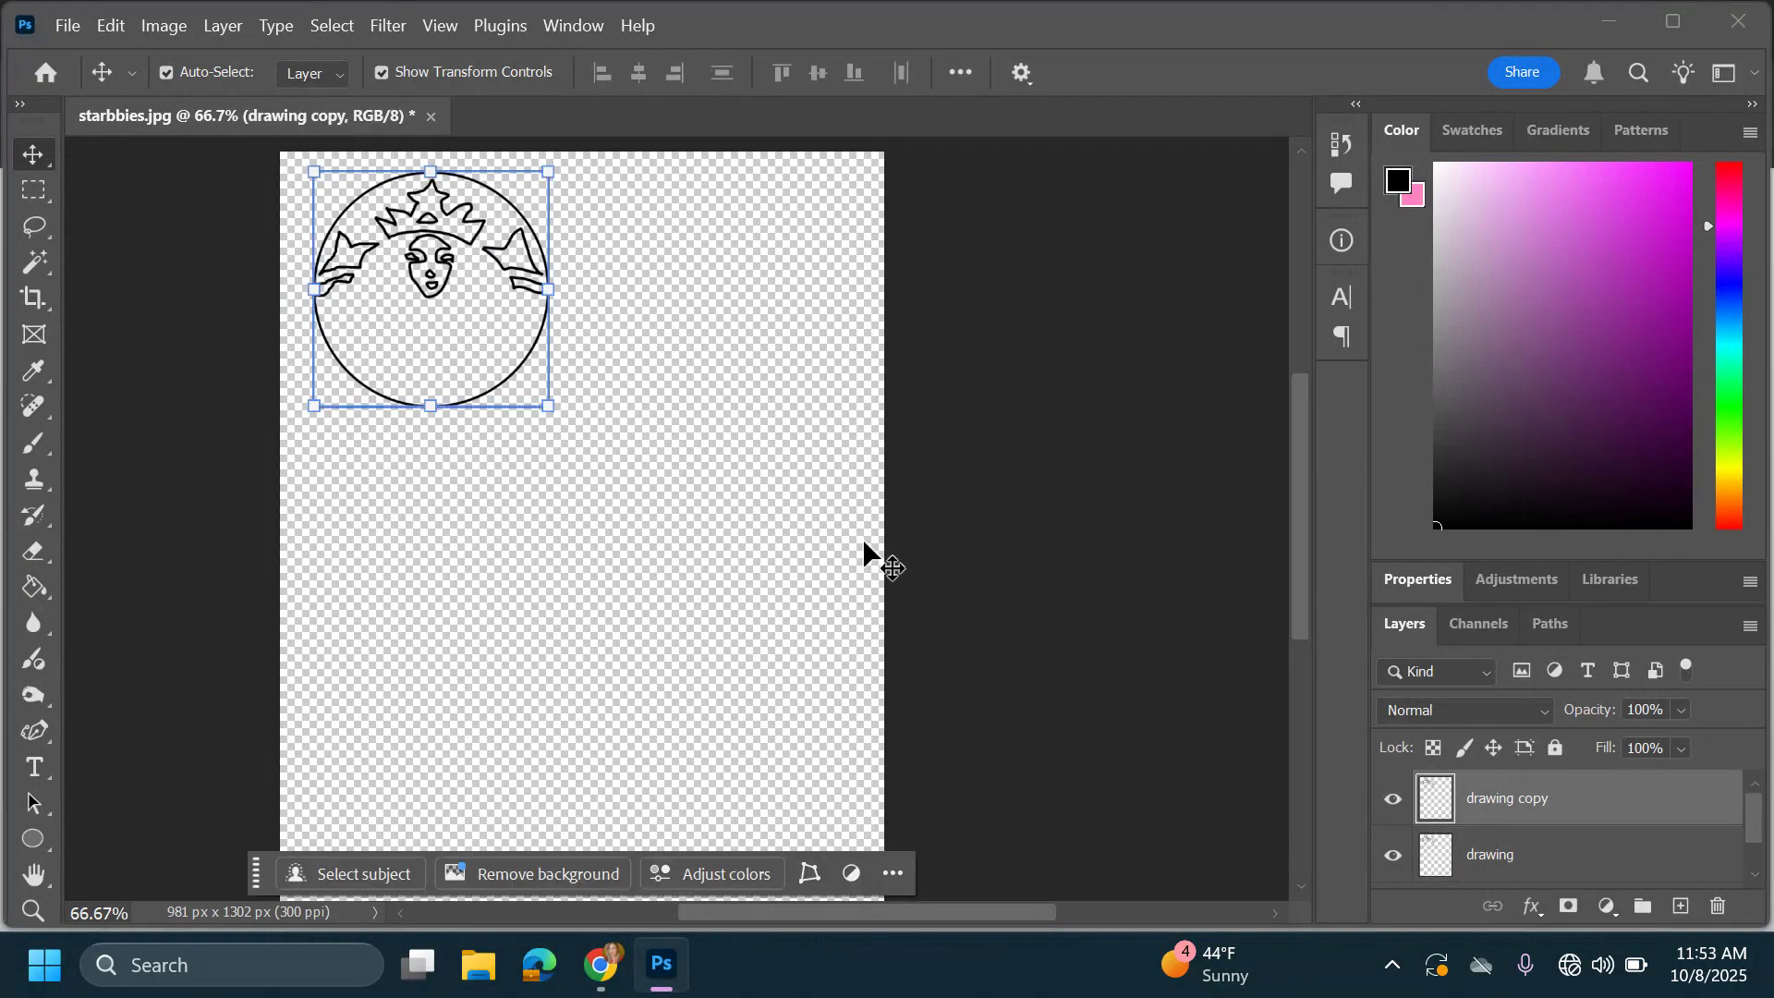
{"action": "left_click", "coordinate": [465, 252]}
{"action": "left_click_drag", "start_coordinate": [465, 251], "coordinate": [732, 245]}
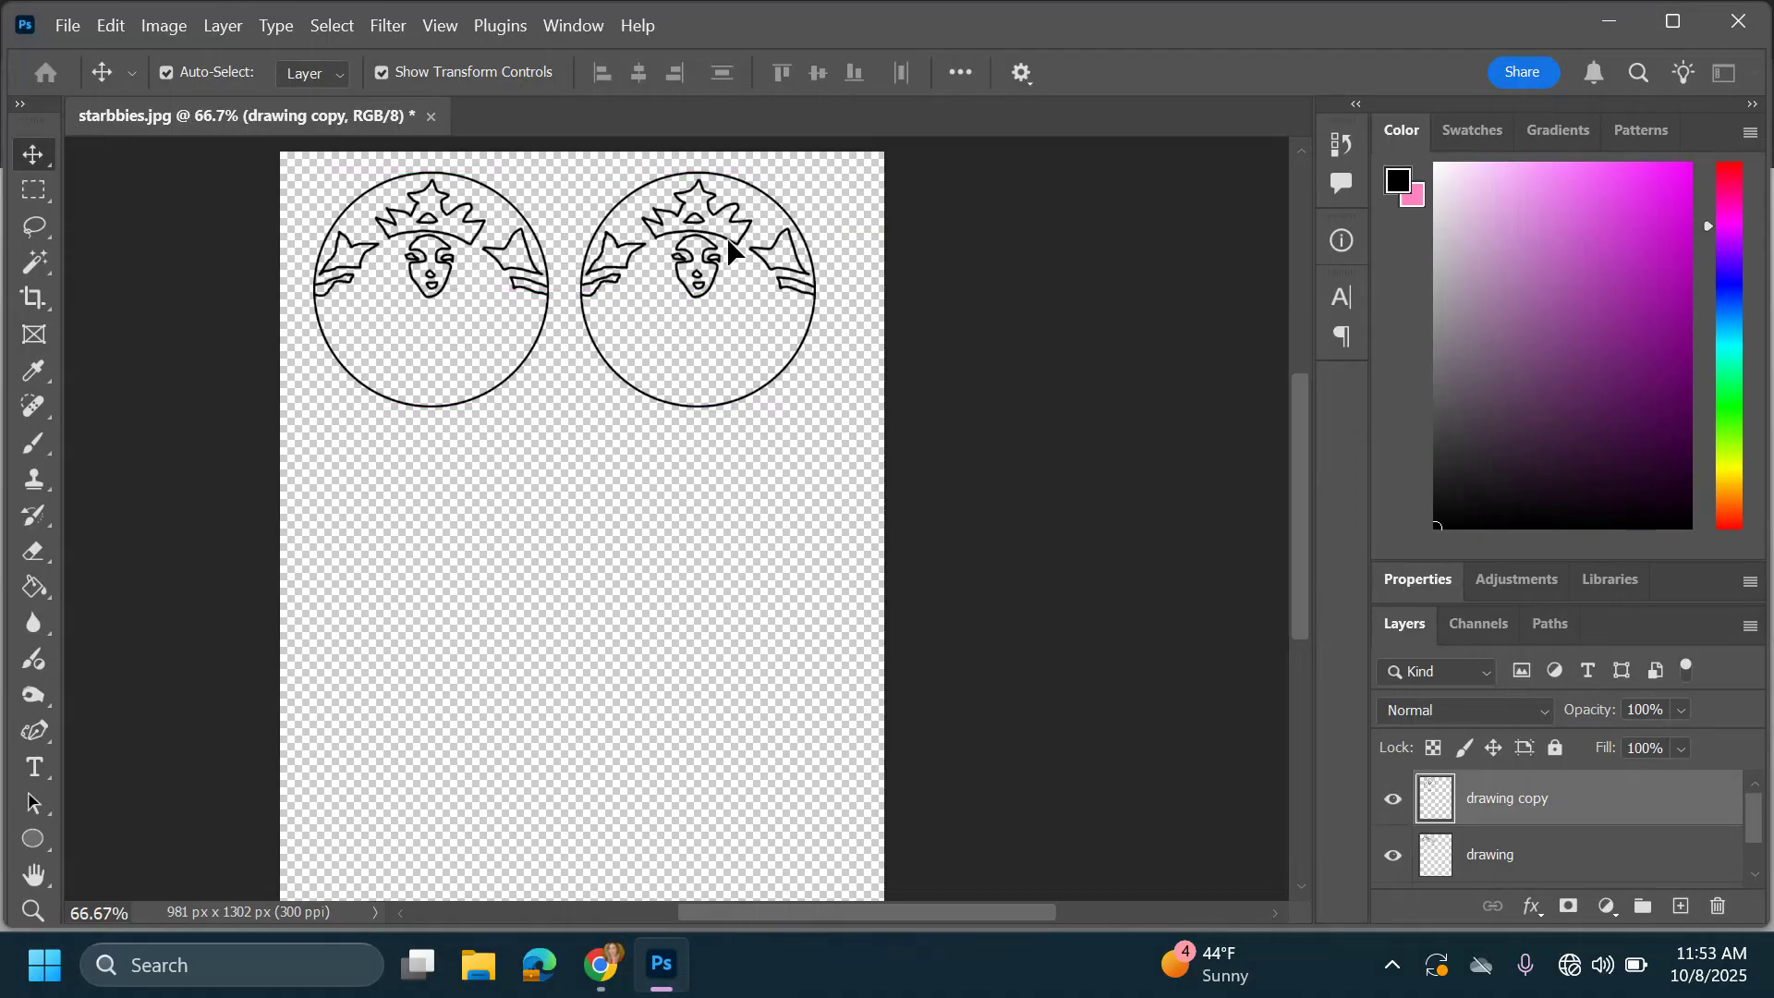
Toggle snapping and adjust the copied logo's alignment with the original
{"action": "left_click", "coordinate": [452, 27]}
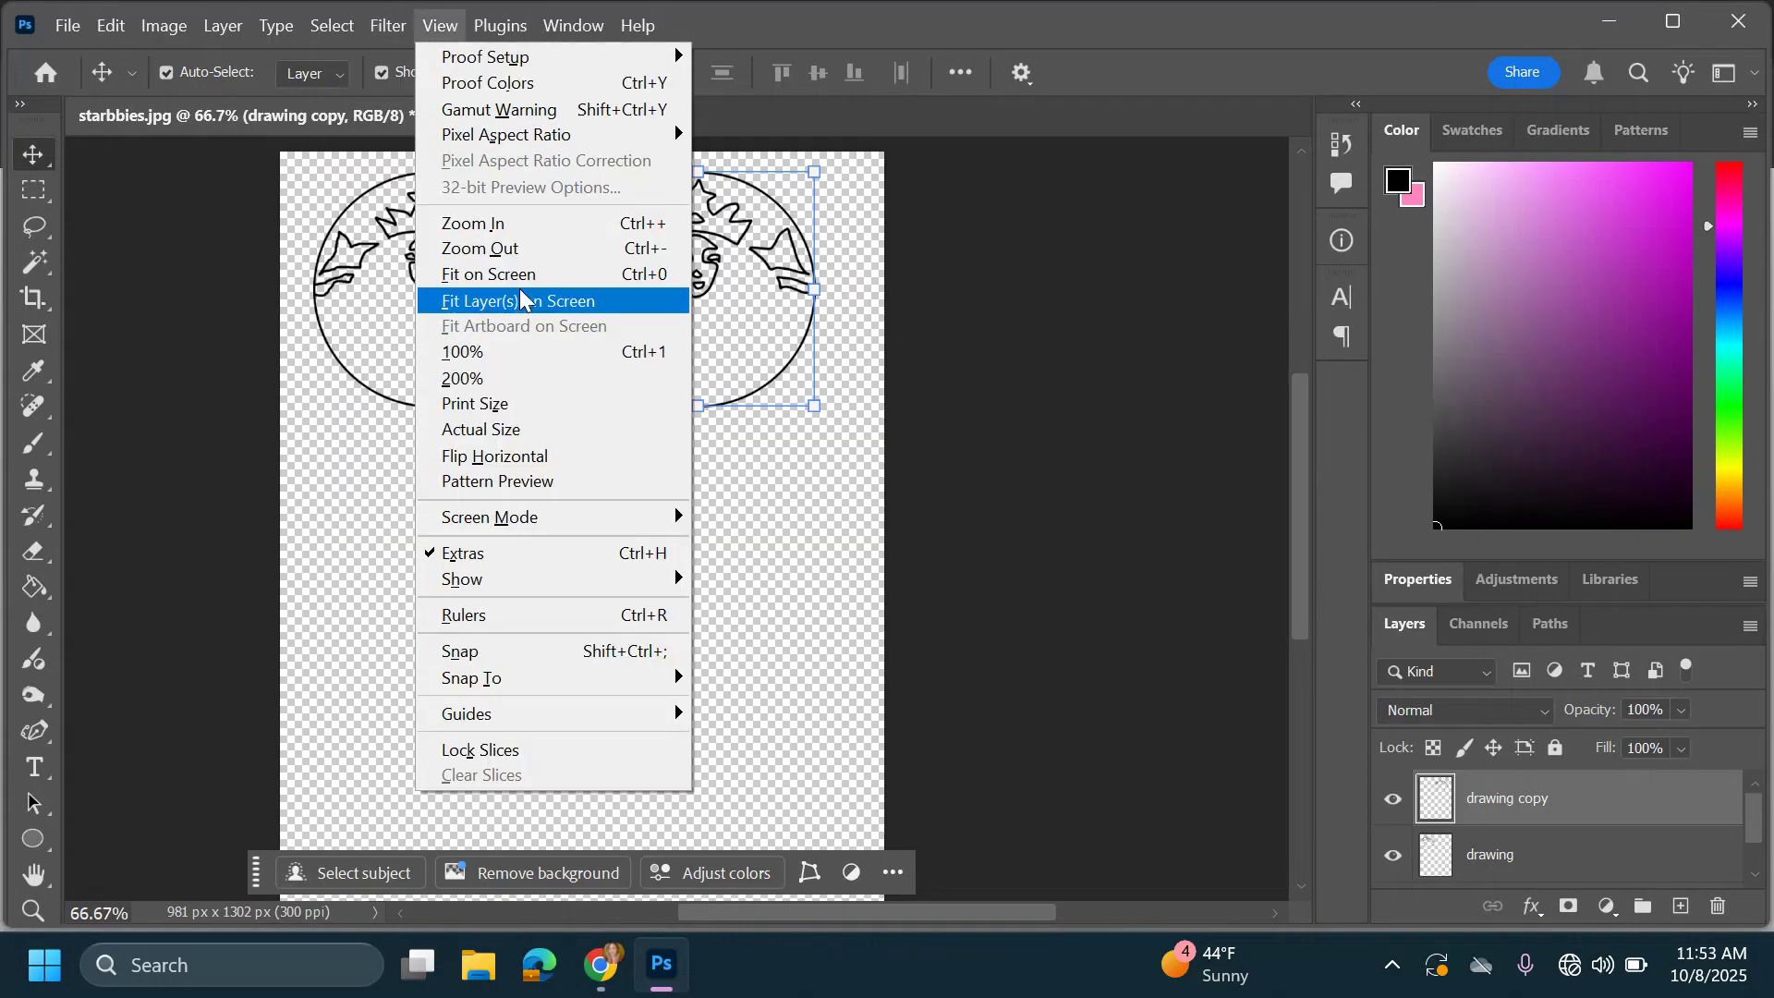
{"action": "left_click", "coordinate": [506, 654]}
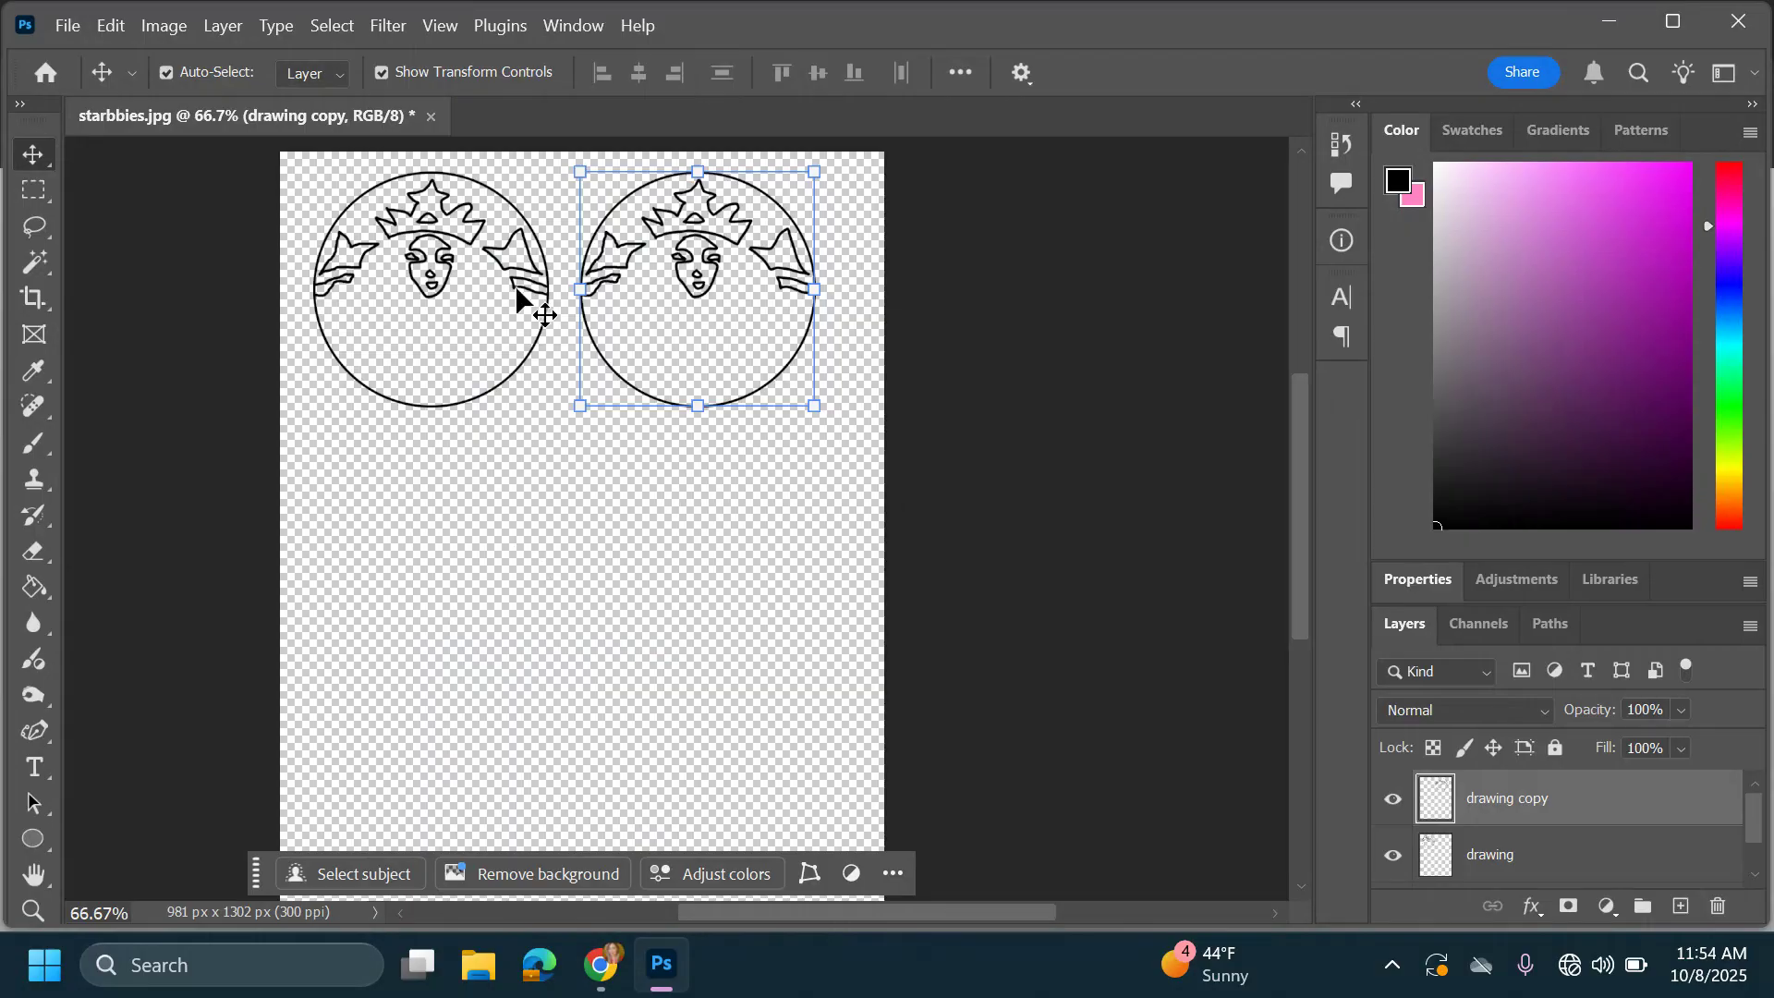
{"action": "mouse_move", "coordinate": [732, 252]}
{"action": "left_mouse_down"}
{"action": "mouse_move", "coordinate": [727, 280]}
{"action": "mouse_move", "coordinate": [744, 248]}
{"action": "mouse_move", "coordinate": [731, 251]}
{"action": "left_mouse_up"}
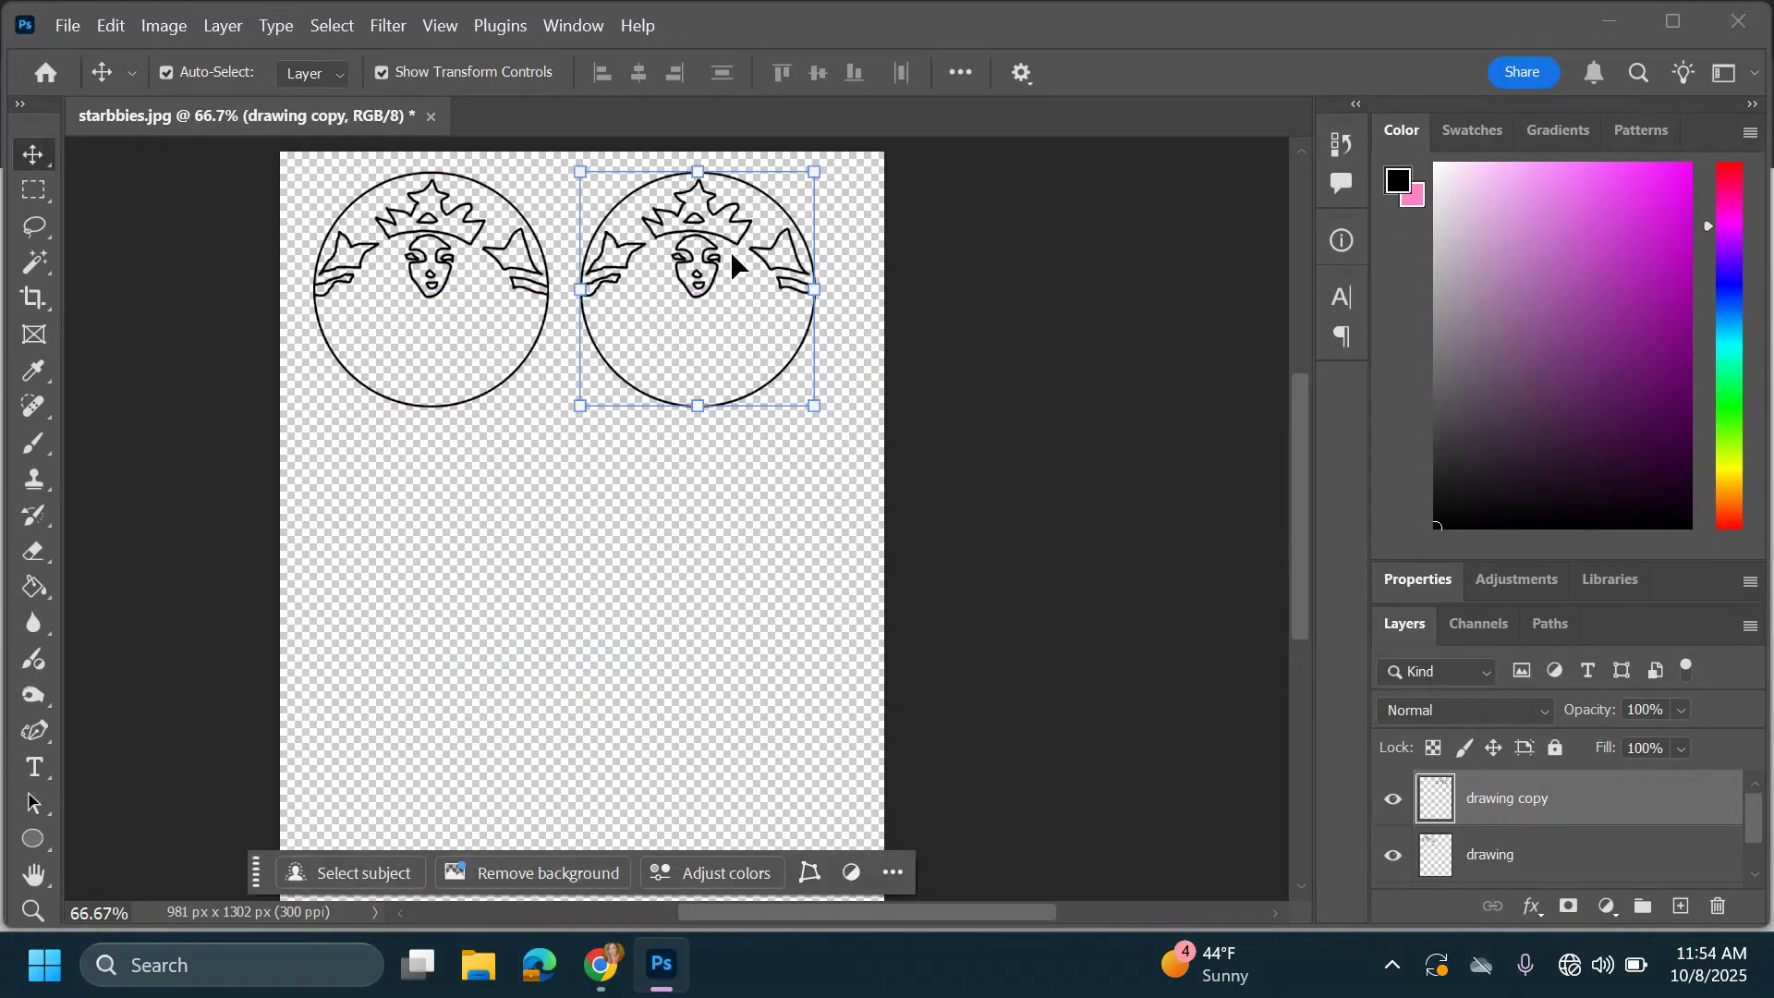
Duplicate the pair of logos twice and move the copies down to form a second and third row
{"action": "left_click", "coordinate": [1592, 876], "text": "shift"}
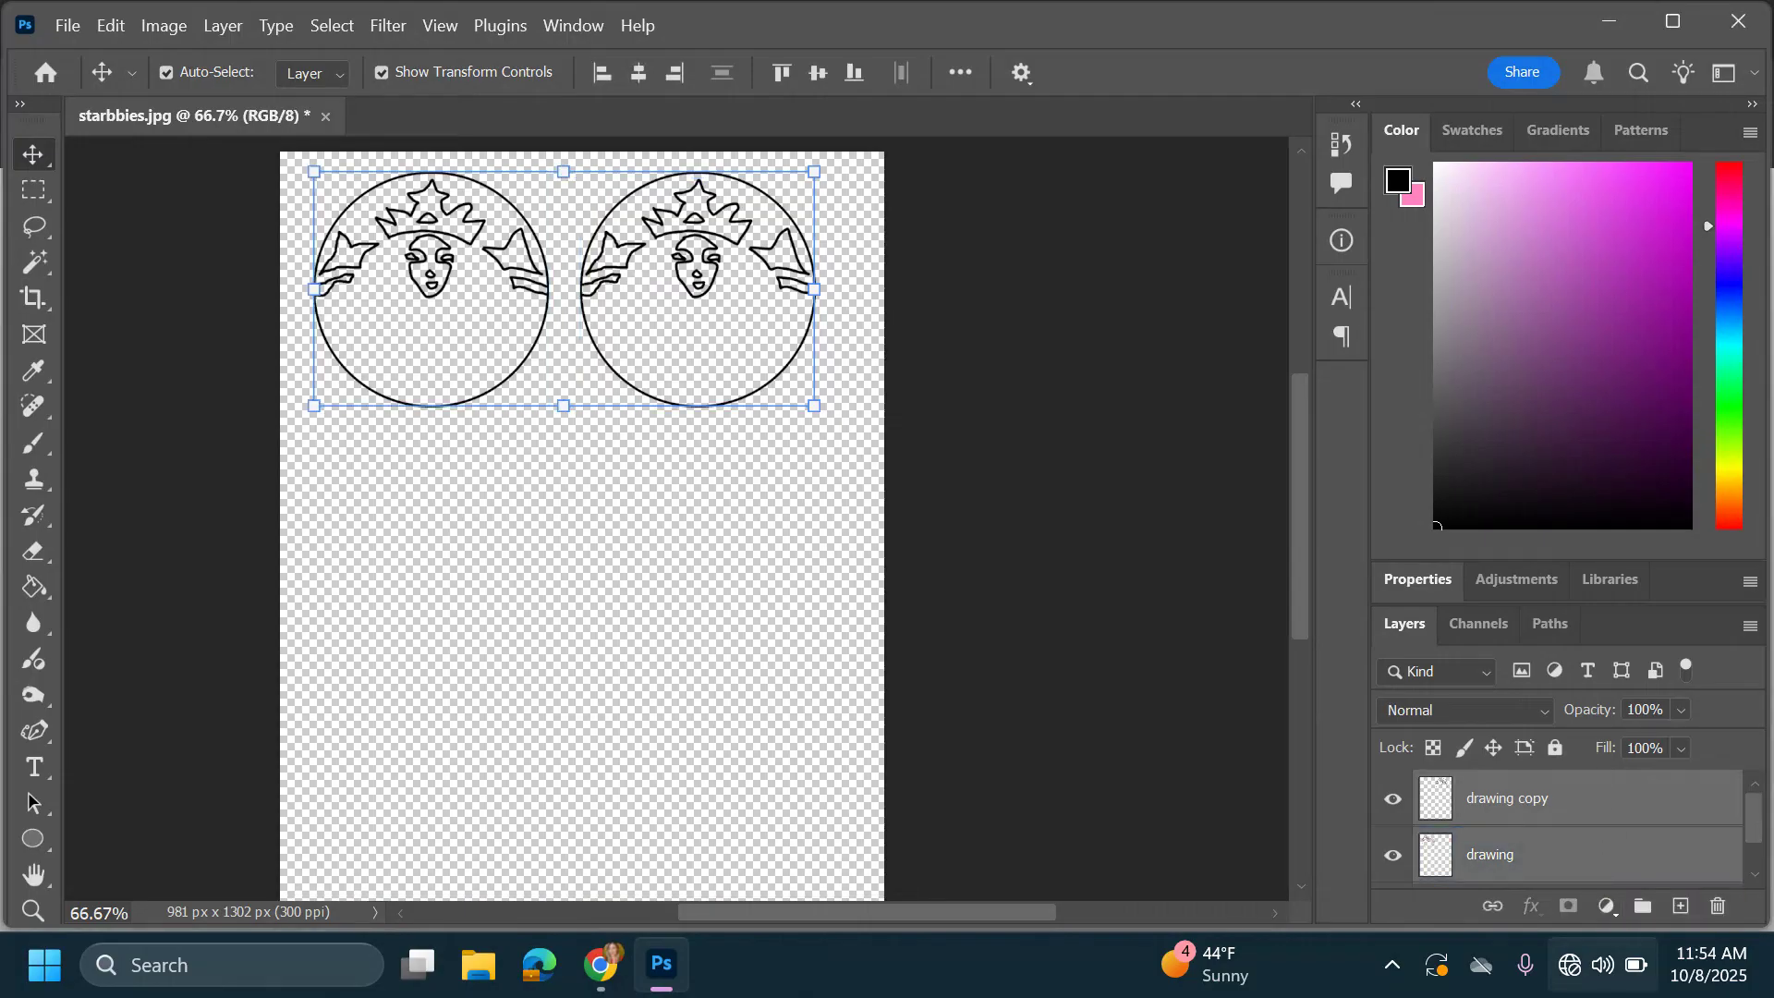
{"action": "key", "text": "ctrl+j"}
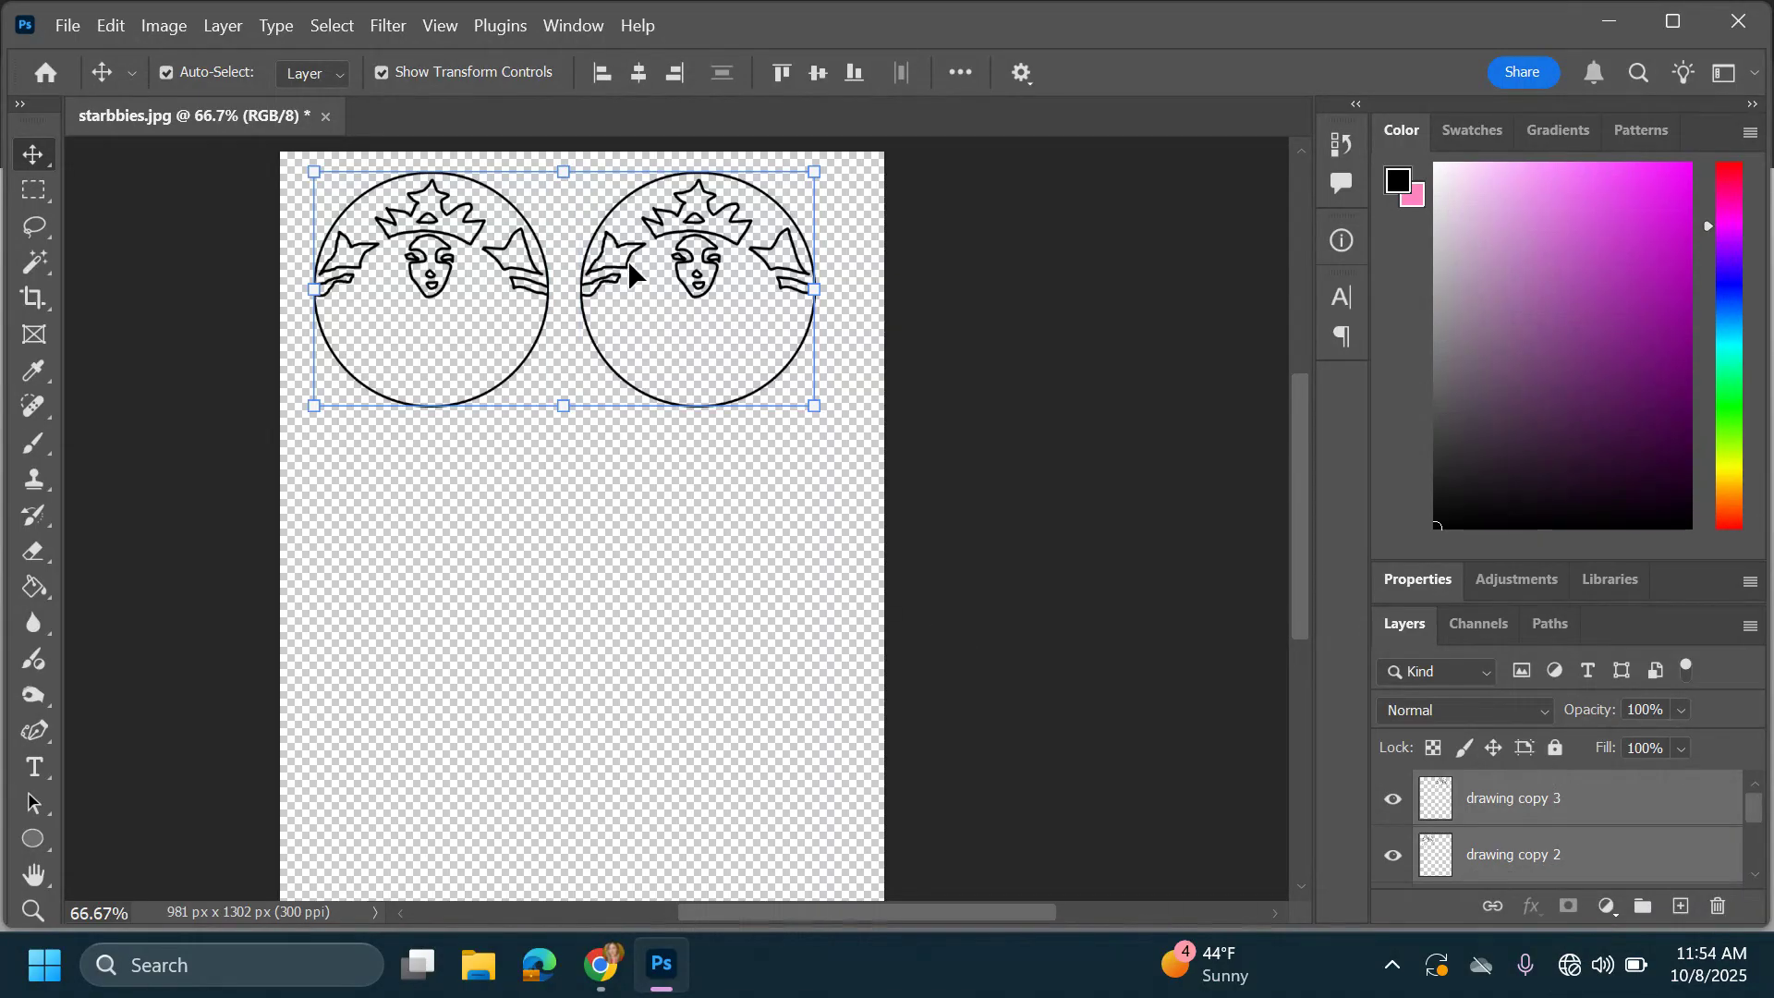
{"action": "left_click_drag", "start_coordinate": [624, 274], "coordinate": [631, 520]}
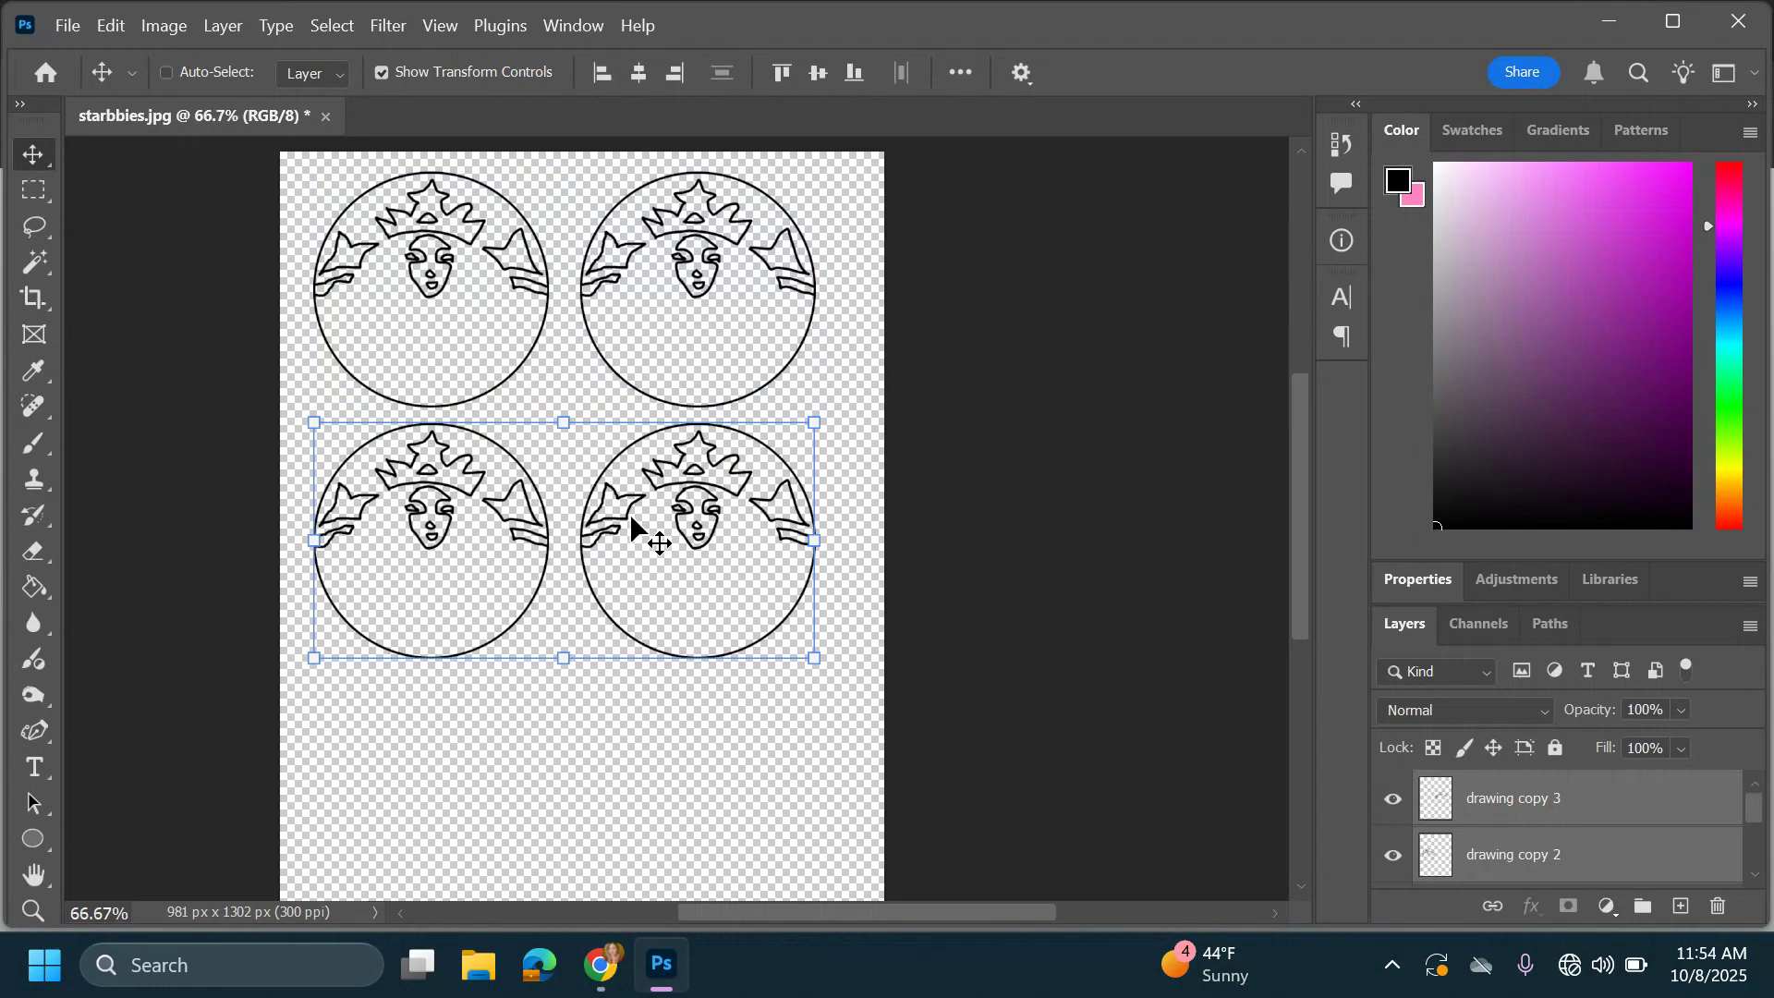
{"action": "key", "text": "ctrl+j"}
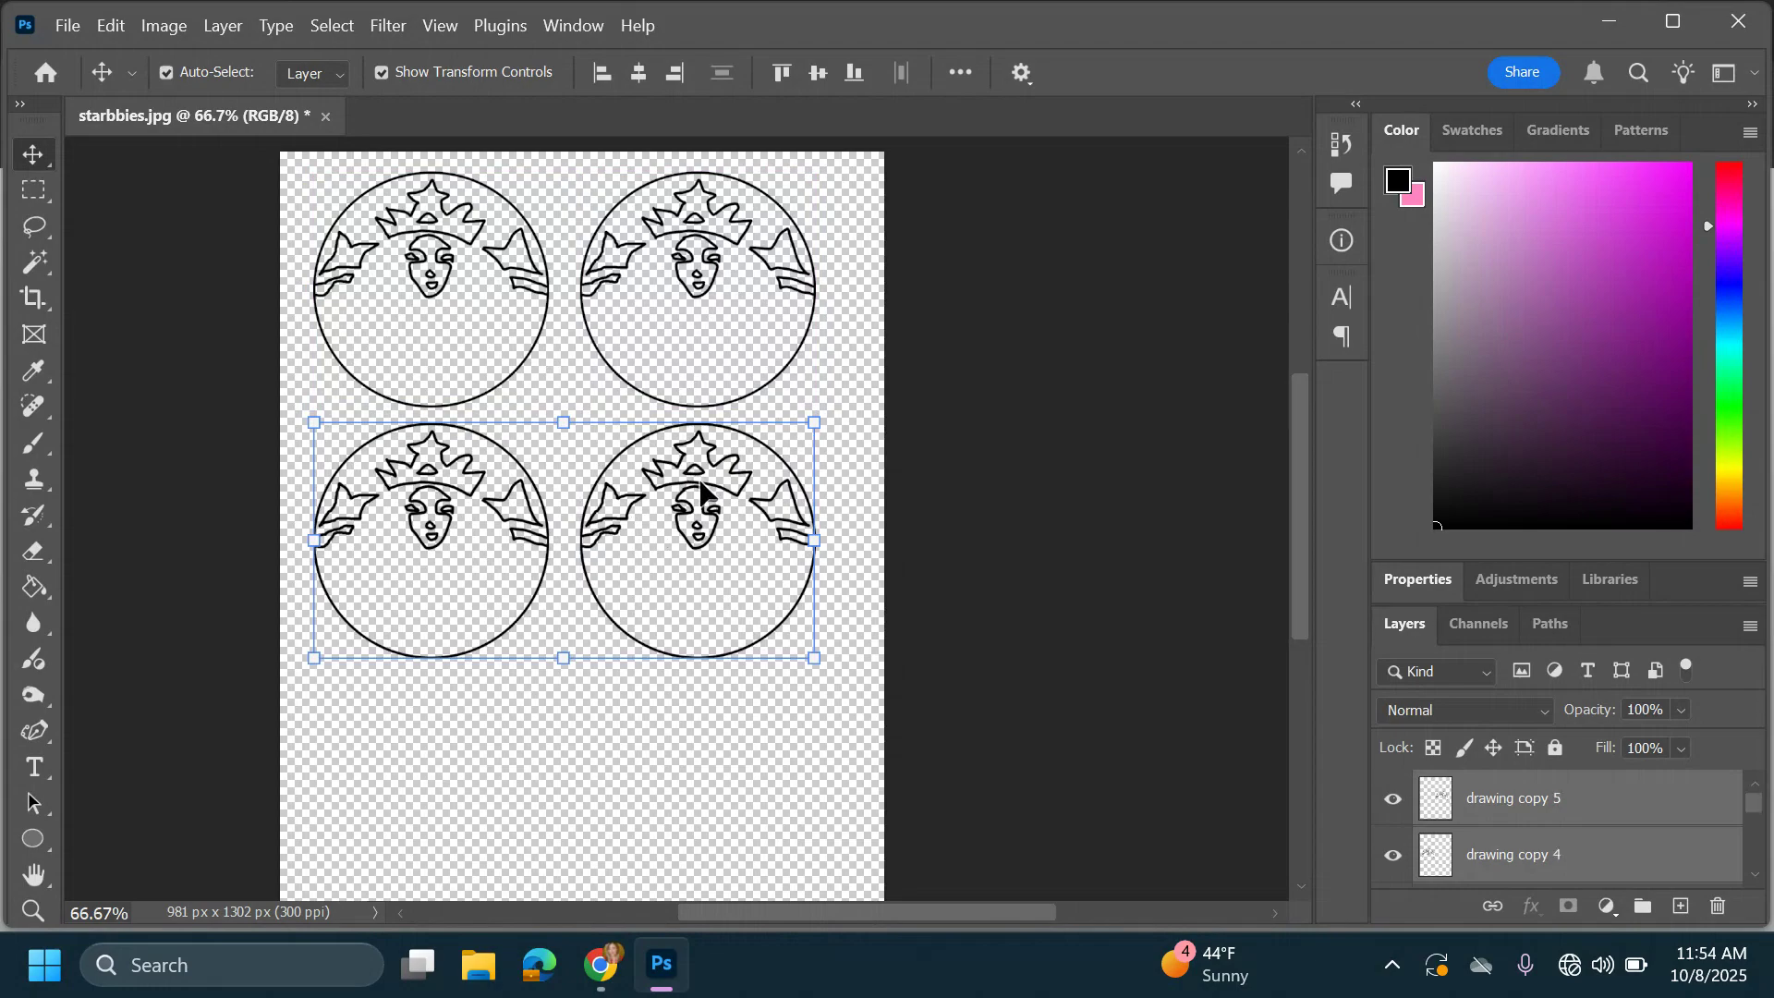
{"action": "left_click_drag", "start_coordinate": [702, 495], "coordinate": [696, 753]}
{"action": "mouse_move", "coordinate": [1294, 447]}
{"action": "left_mouse_down"}
{"action": "mouse_move", "coordinate": [1306, 512]}
{"action": "mouse_move", "coordinate": [1294, 364]}
{"action": "mouse_move", "coordinate": [1277, 469]}
{"action": "mouse_move", "coordinate": [1269, 446]}
{"action": "left_mouse_up"}
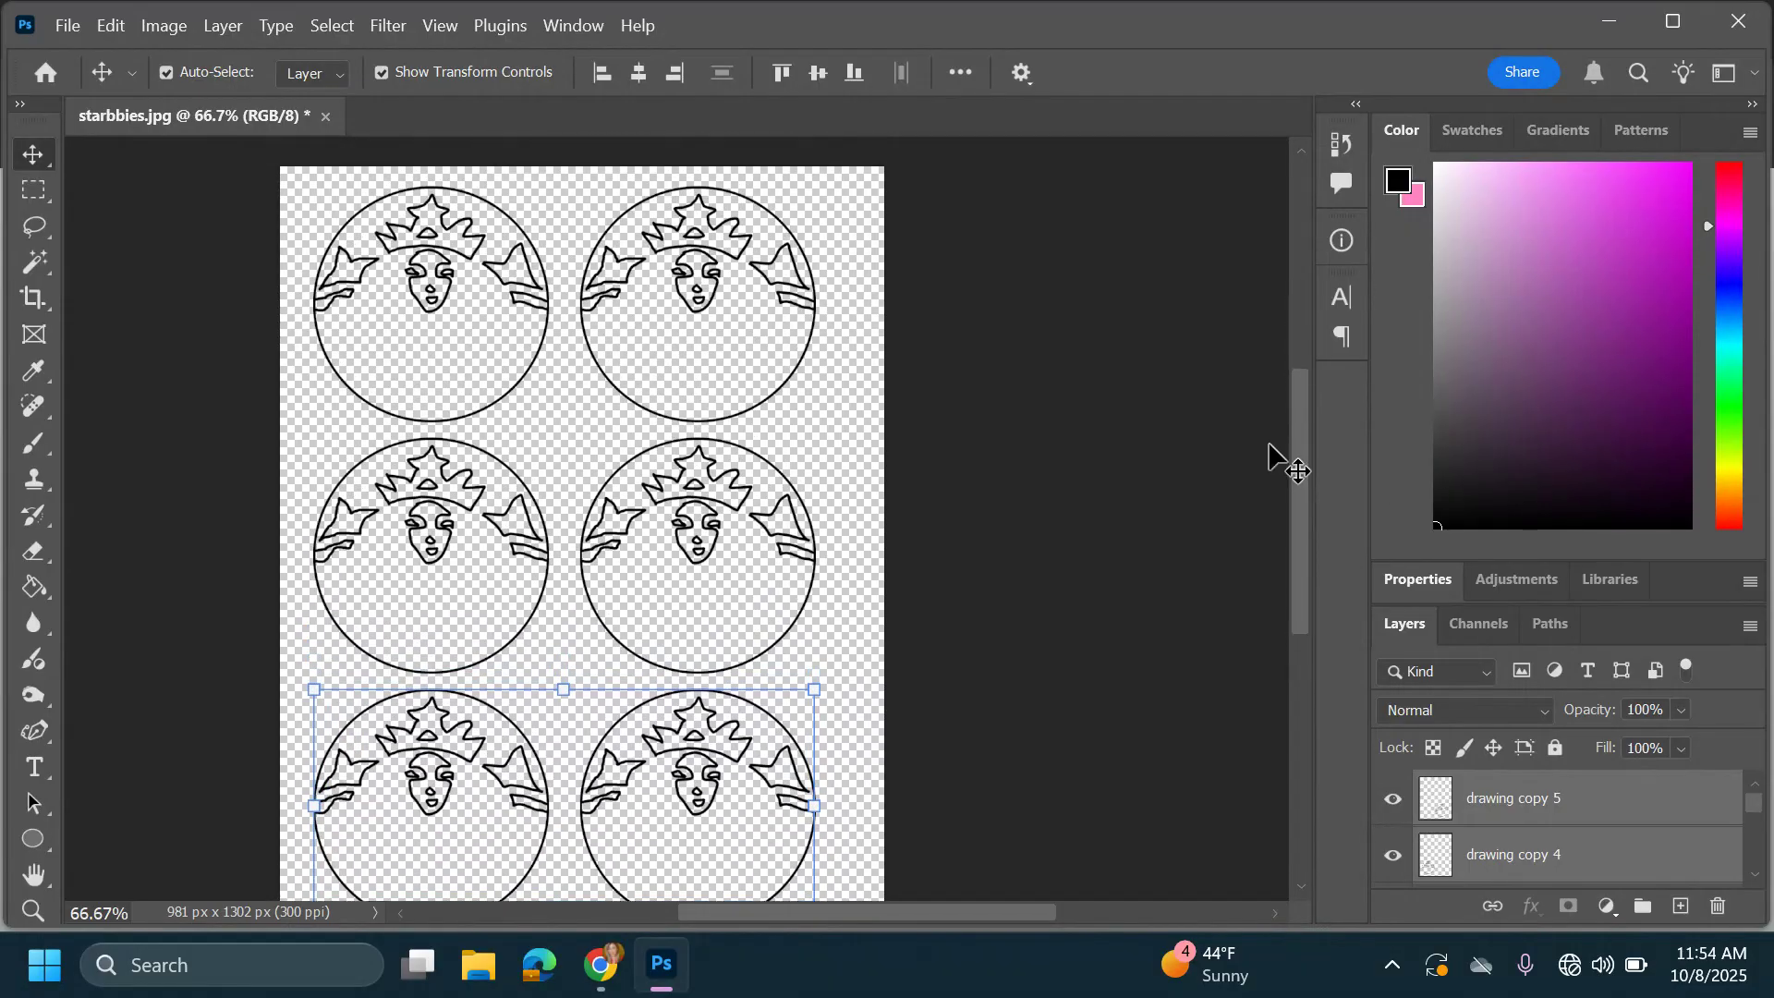
Fill the circle background of the first logo on the drawing layer with medium green using the Paint Bucket
{"action": "left_click", "coordinate": [35, 588]}
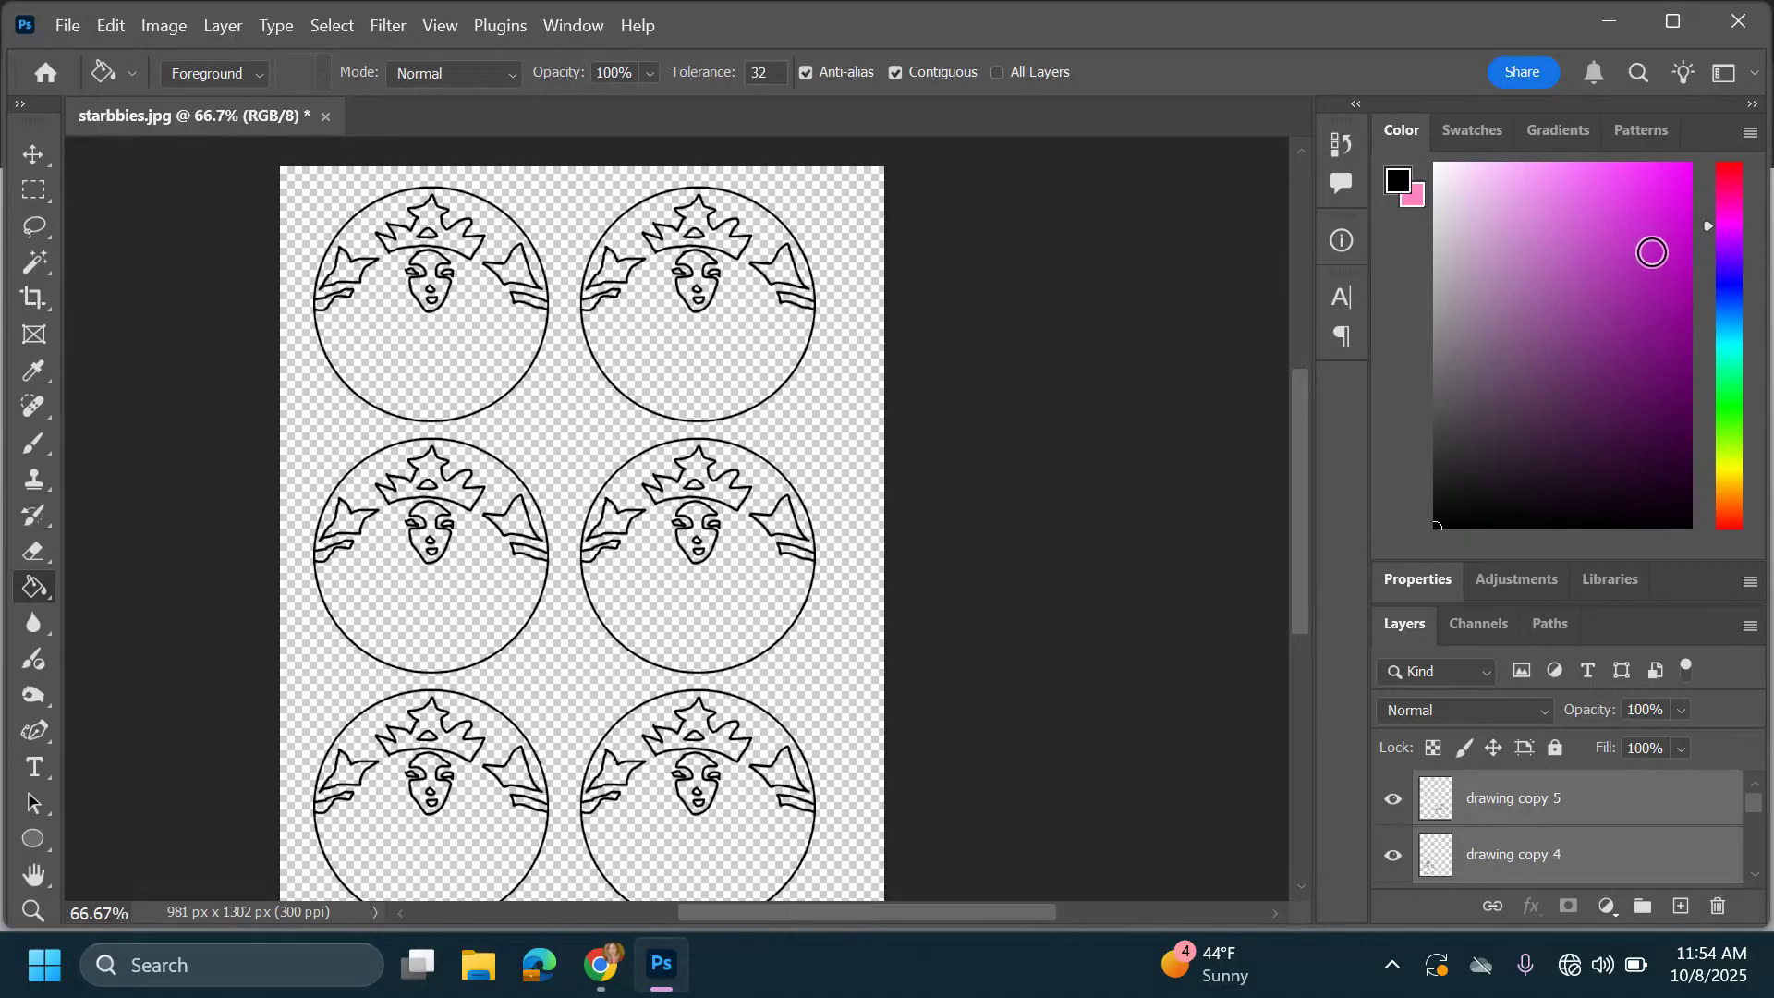
{"action": "left_click", "coordinate": [1652, 251]}
{"action": "left_click", "coordinate": [1736, 274]}
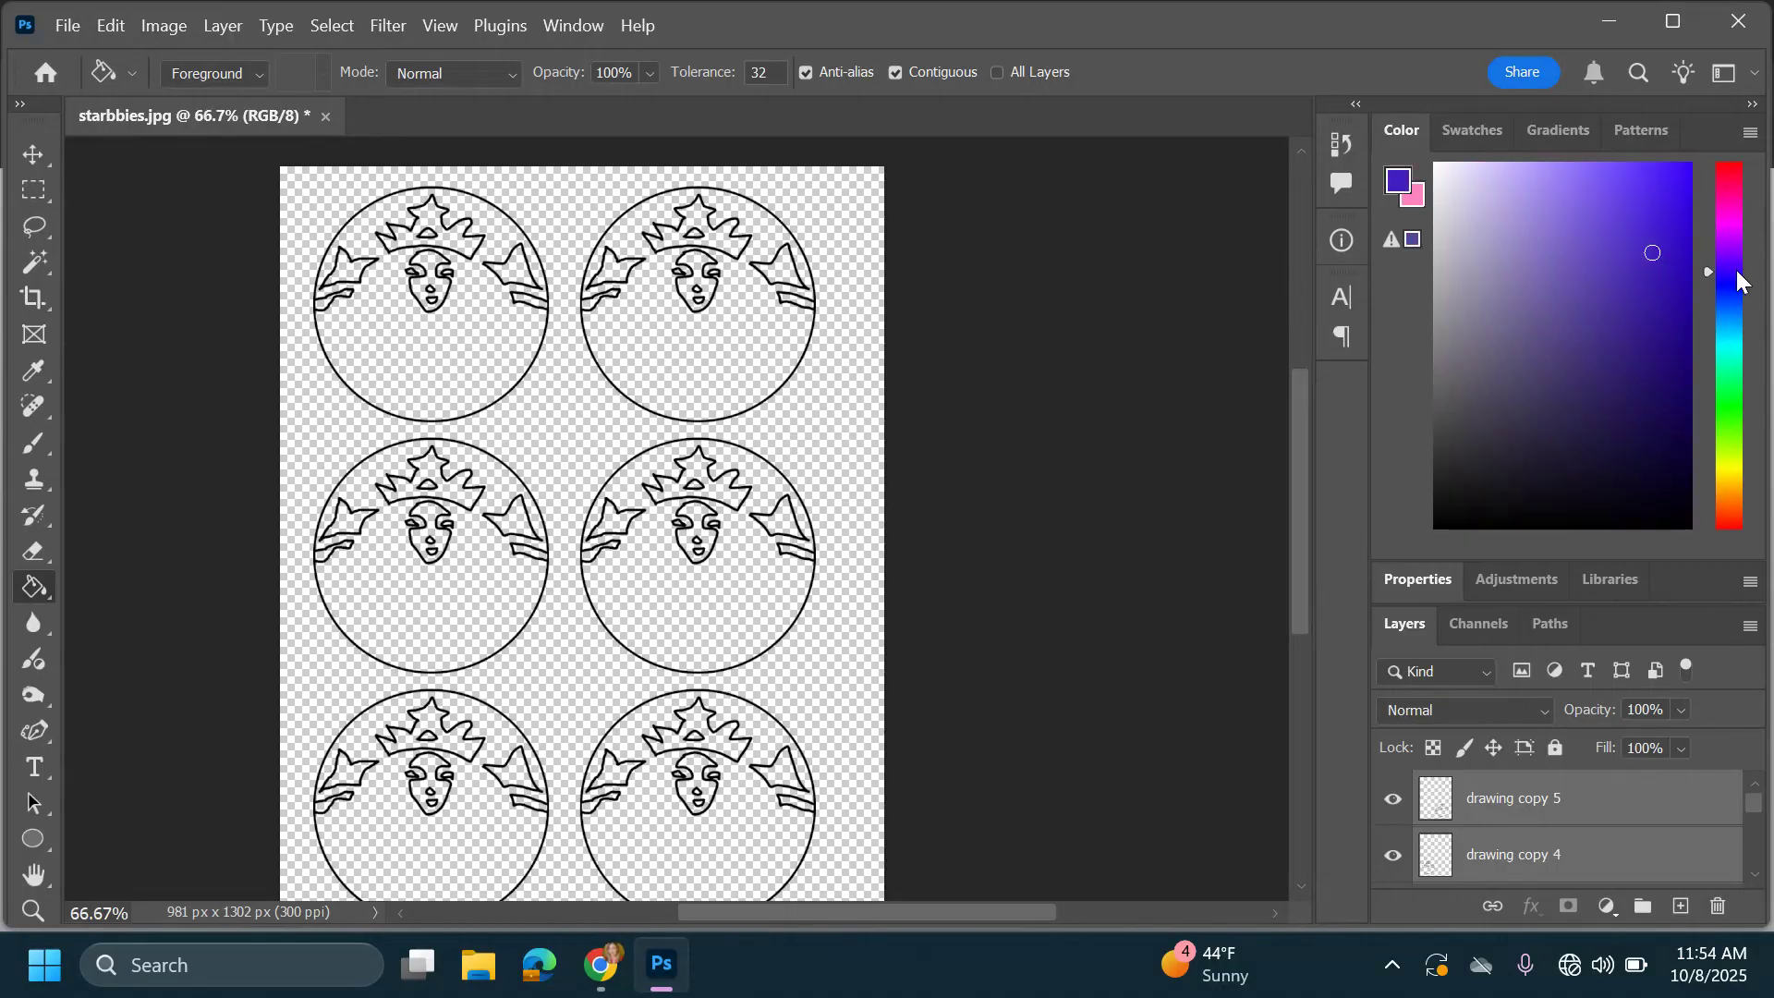
{"action": "left_click", "coordinate": [1731, 370]}
{"action": "left_click", "coordinate": [1679, 321]}
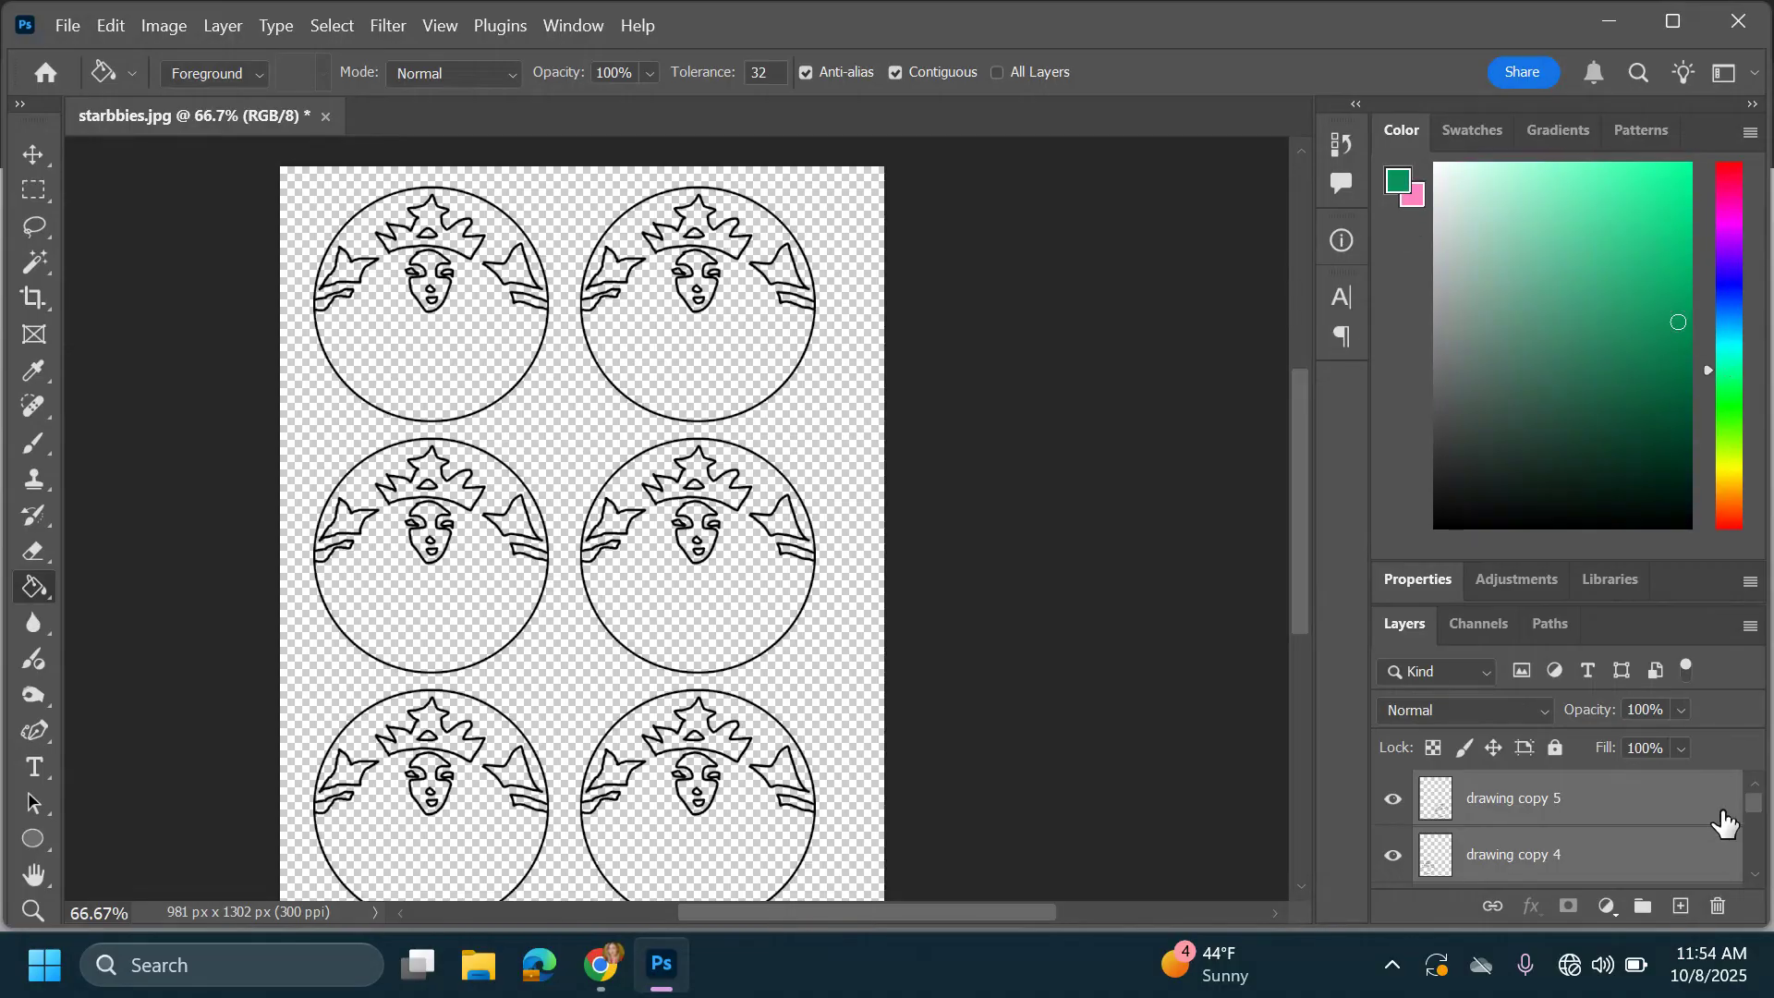
{"action": "left_click_drag", "start_coordinate": [1758, 813], "coordinate": [1756, 883]}
{"action": "left_click", "coordinate": [1534, 797]}
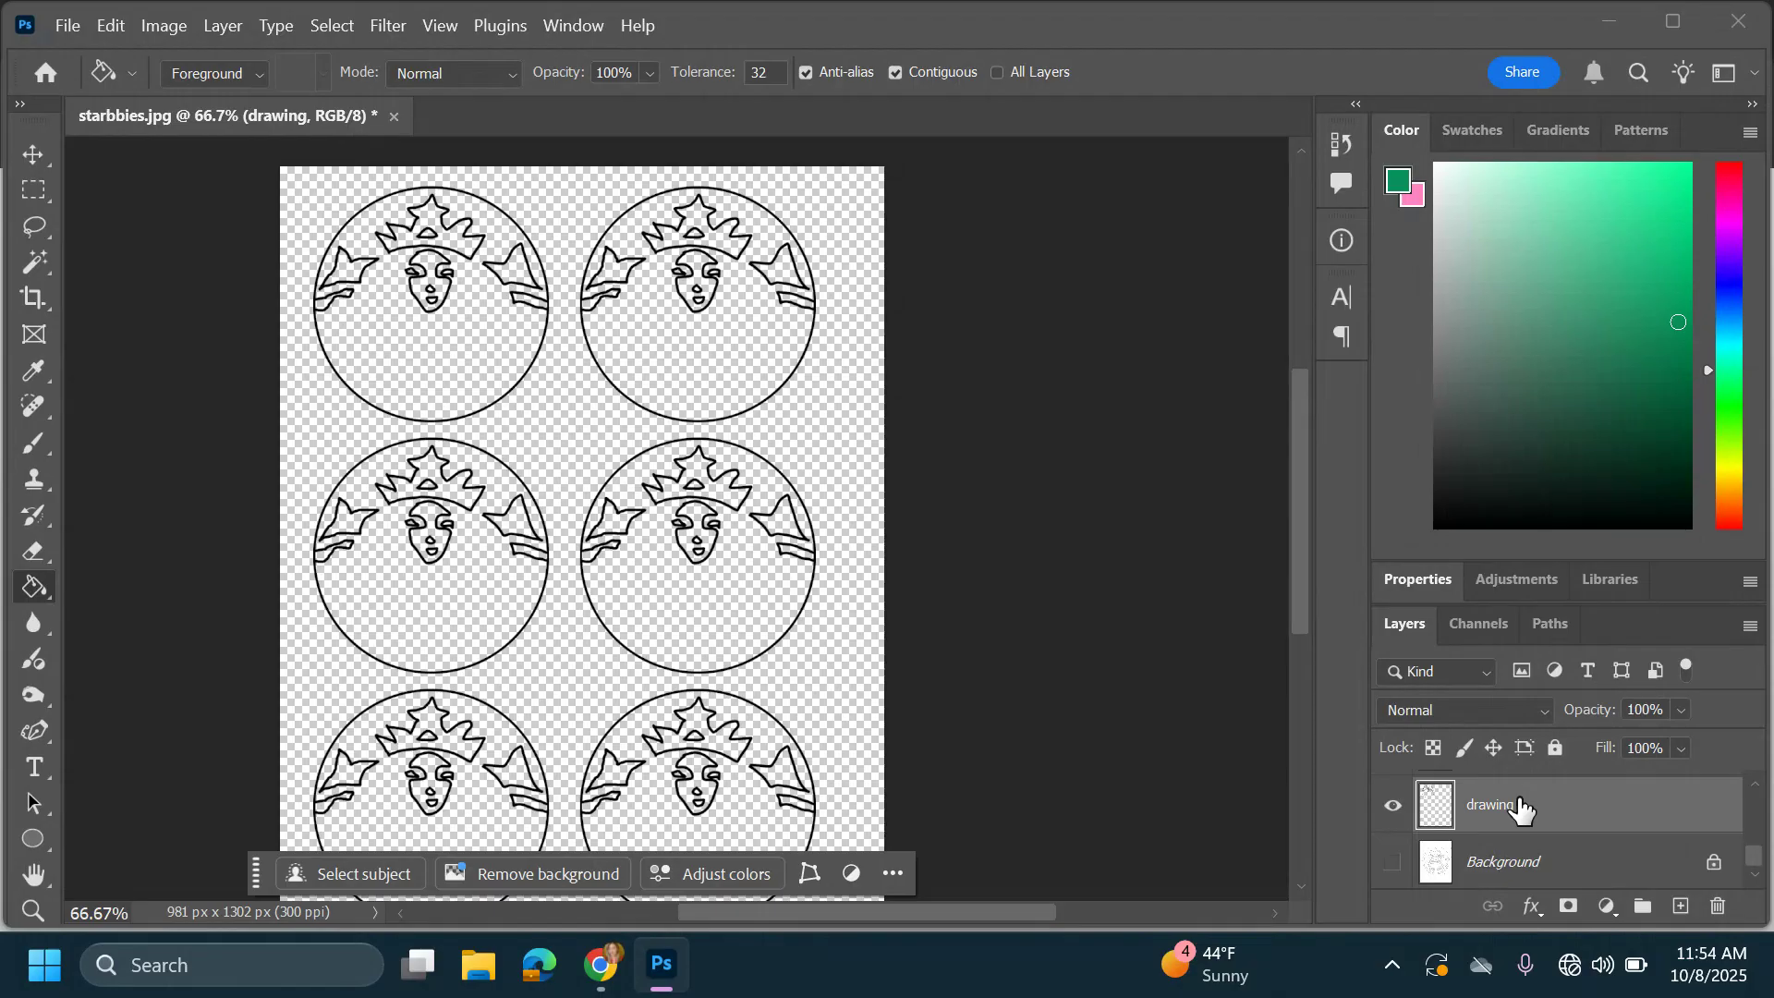
{"action": "left_click", "coordinate": [1393, 806]}
{"action": "left_click", "coordinate": [1393, 806]}
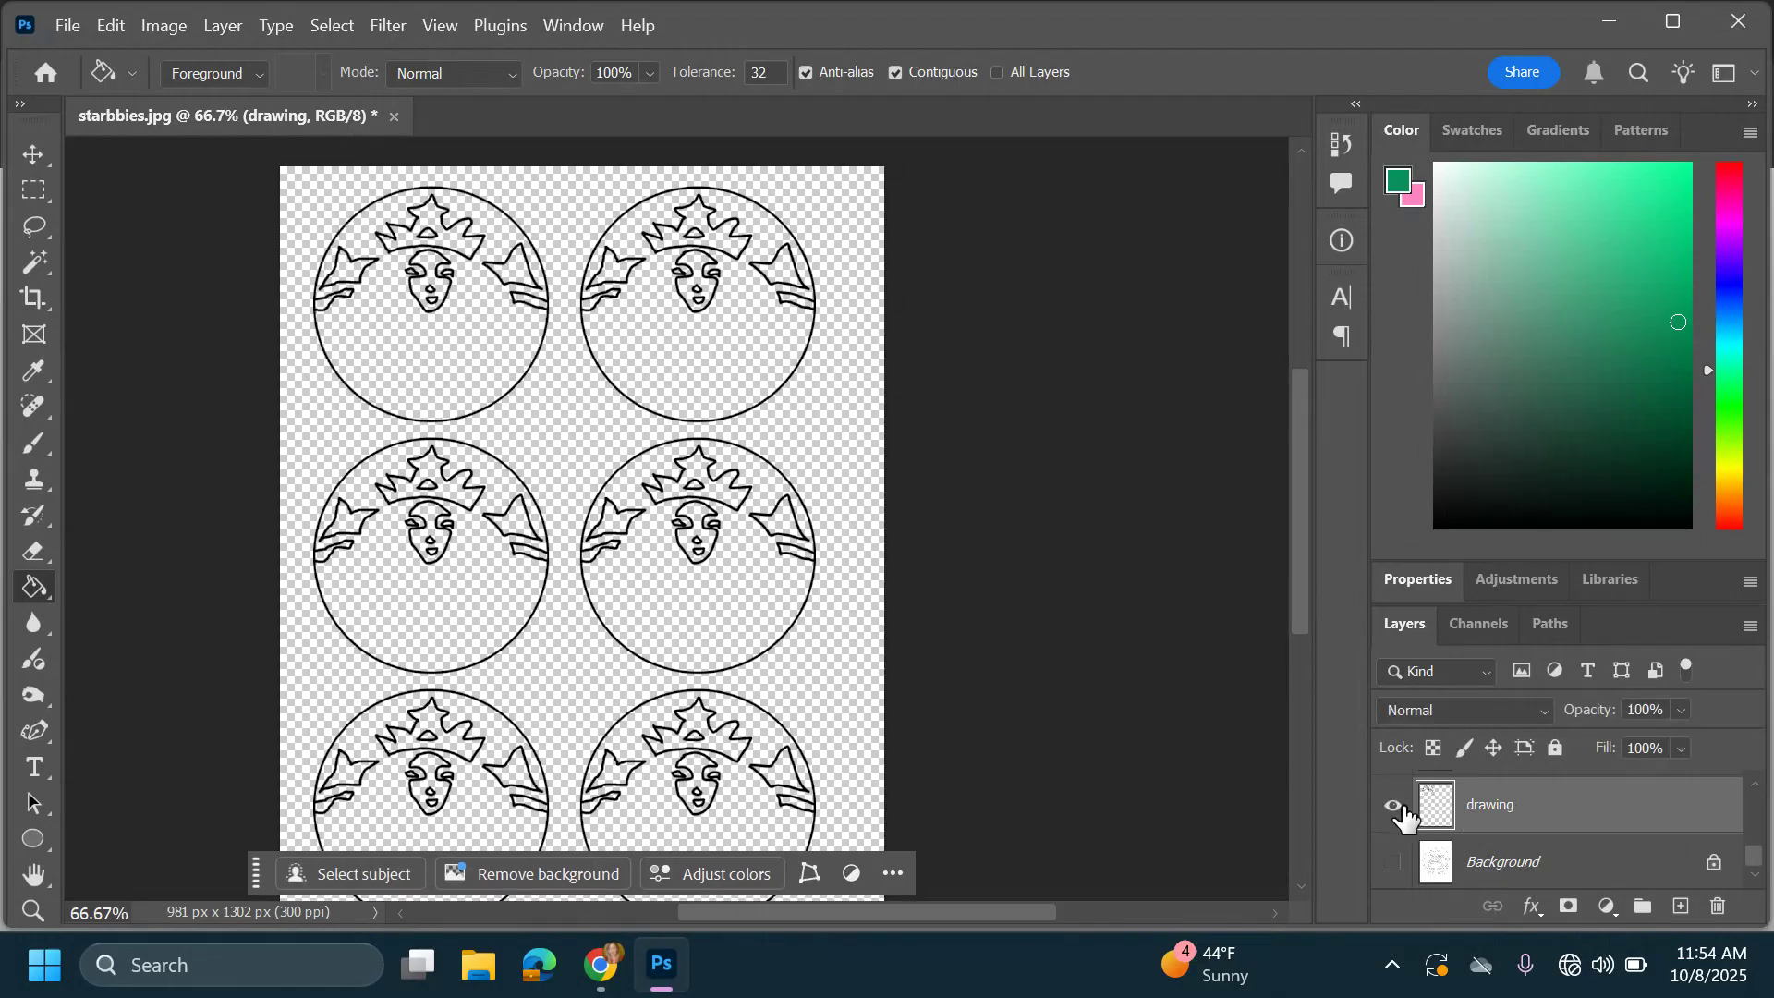
{"action": "left_click", "coordinate": [1632, 298]}
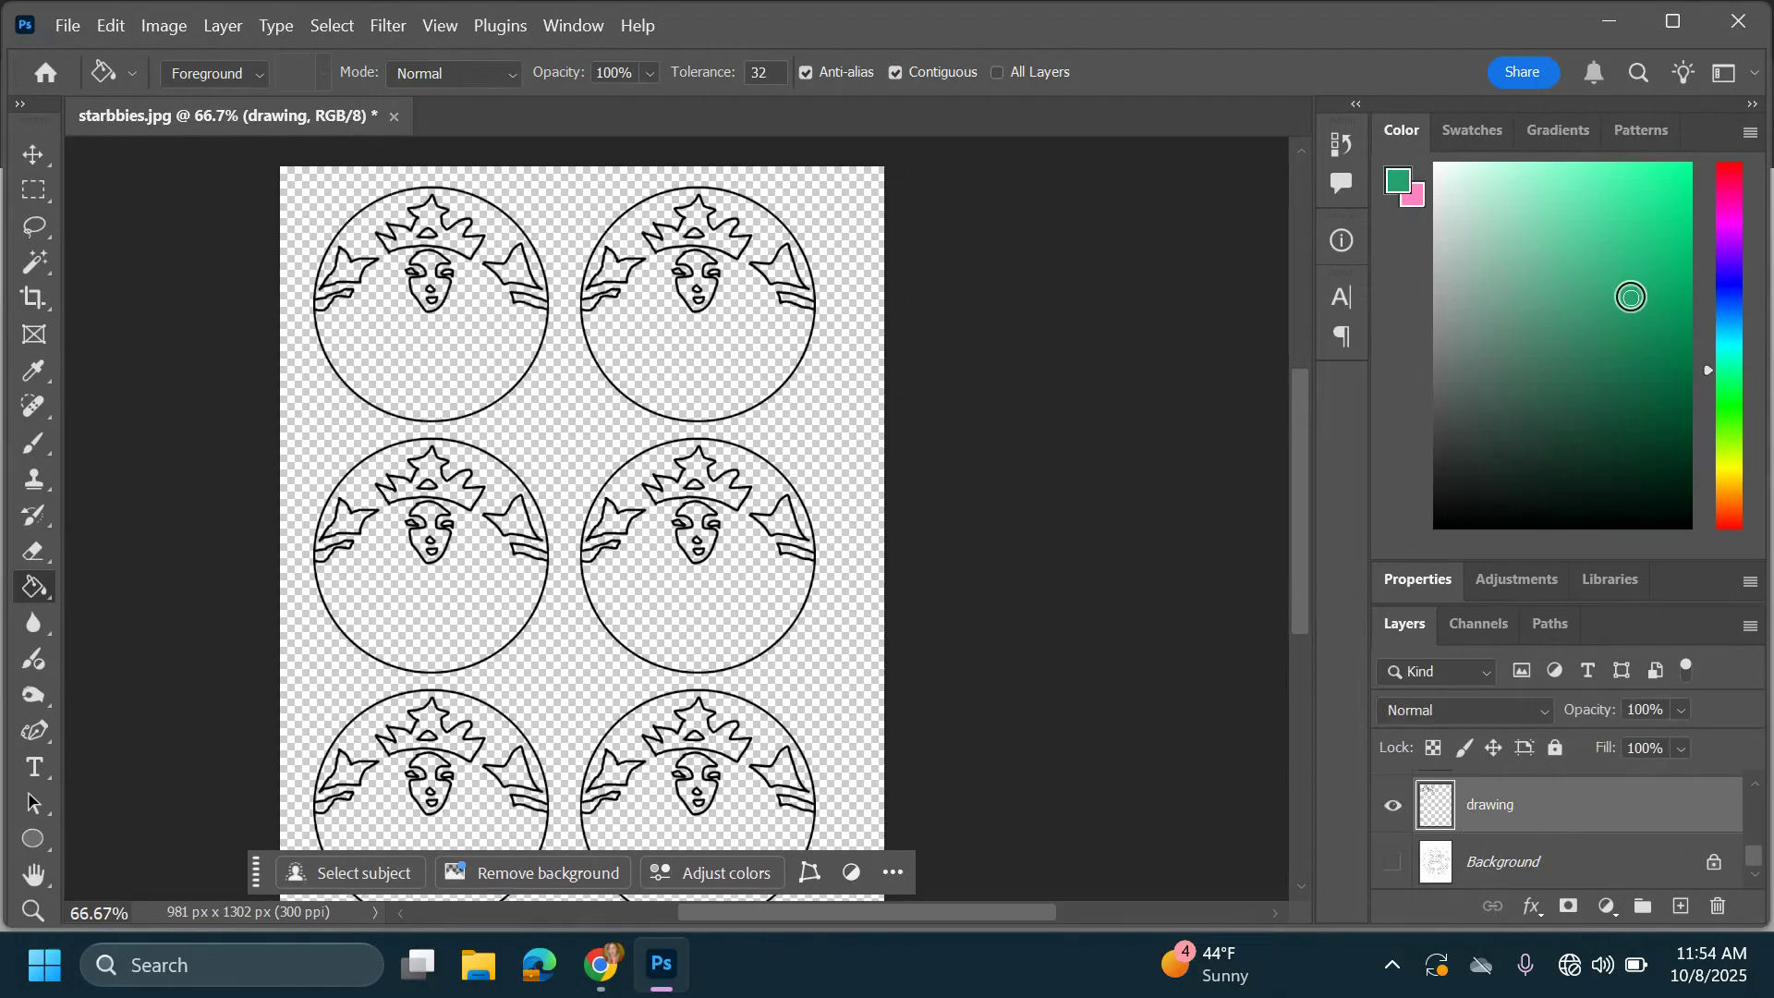
{"action": "left_click", "coordinate": [517, 360]}
Fill the first logo's crown with light mint green and its face with light blue
{"action": "left_click", "coordinate": [1570, 190]}
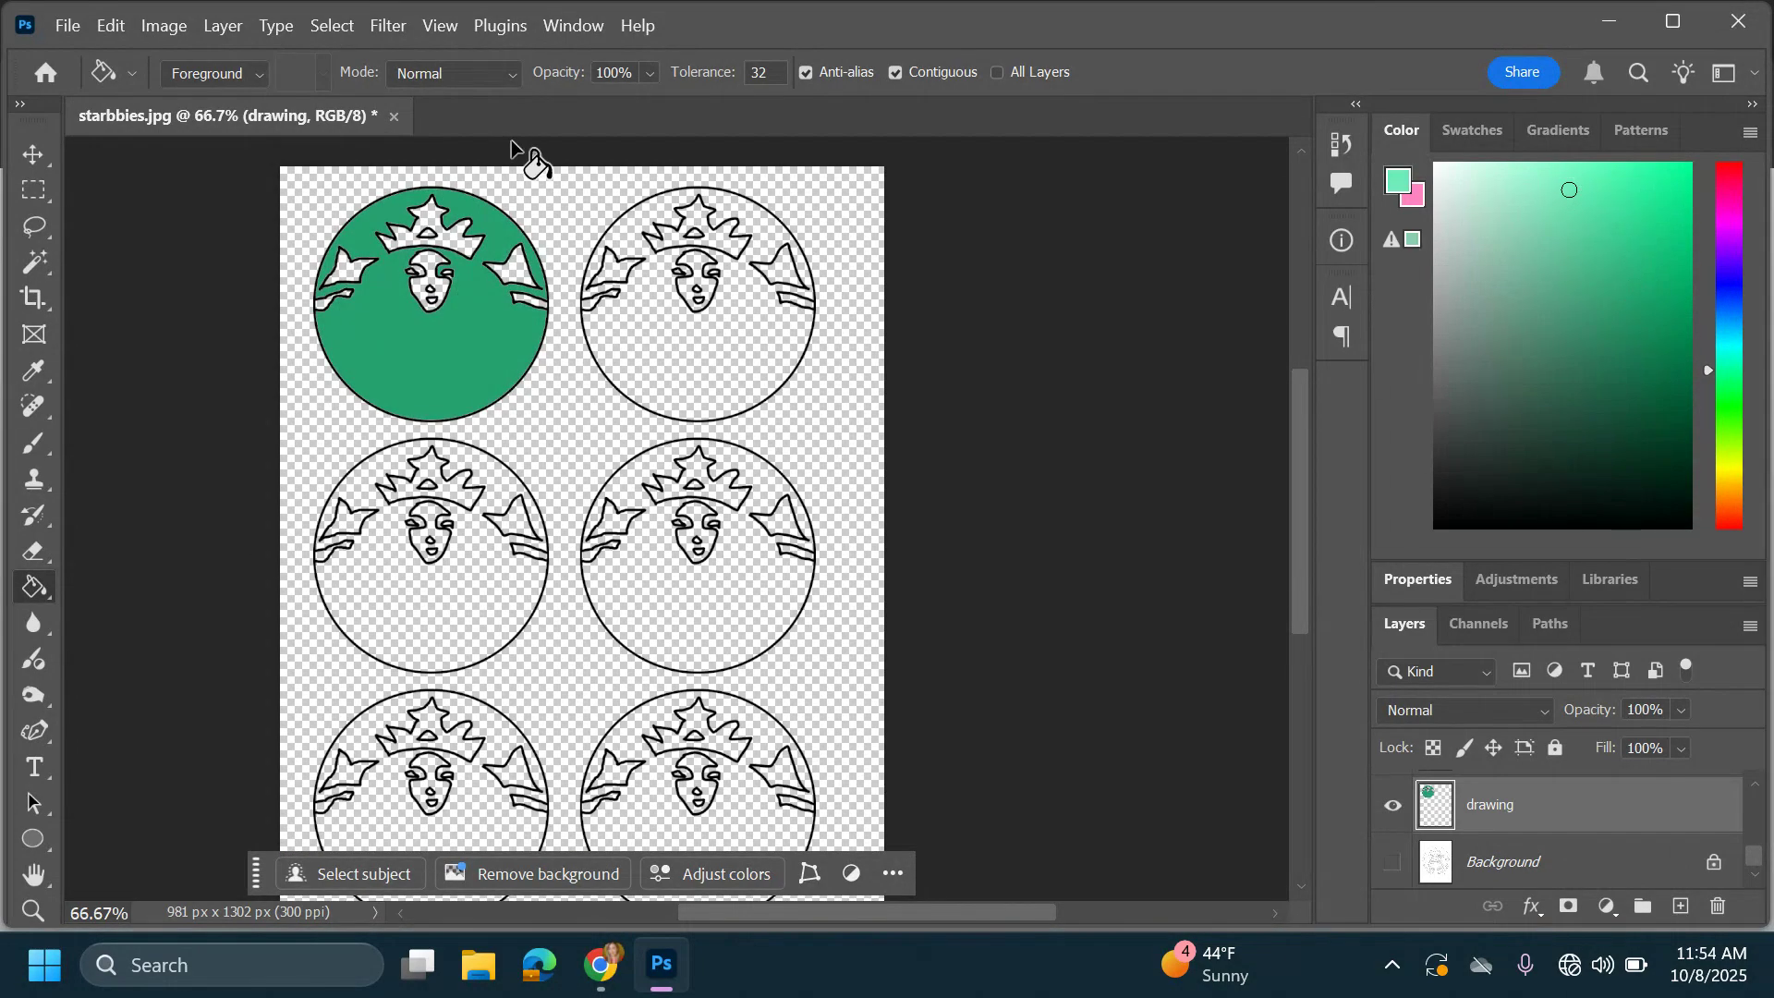
{"action": "left_click", "coordinate": [464, 246]}
{"action": "left_click", "coordinate": [1729, 315]}
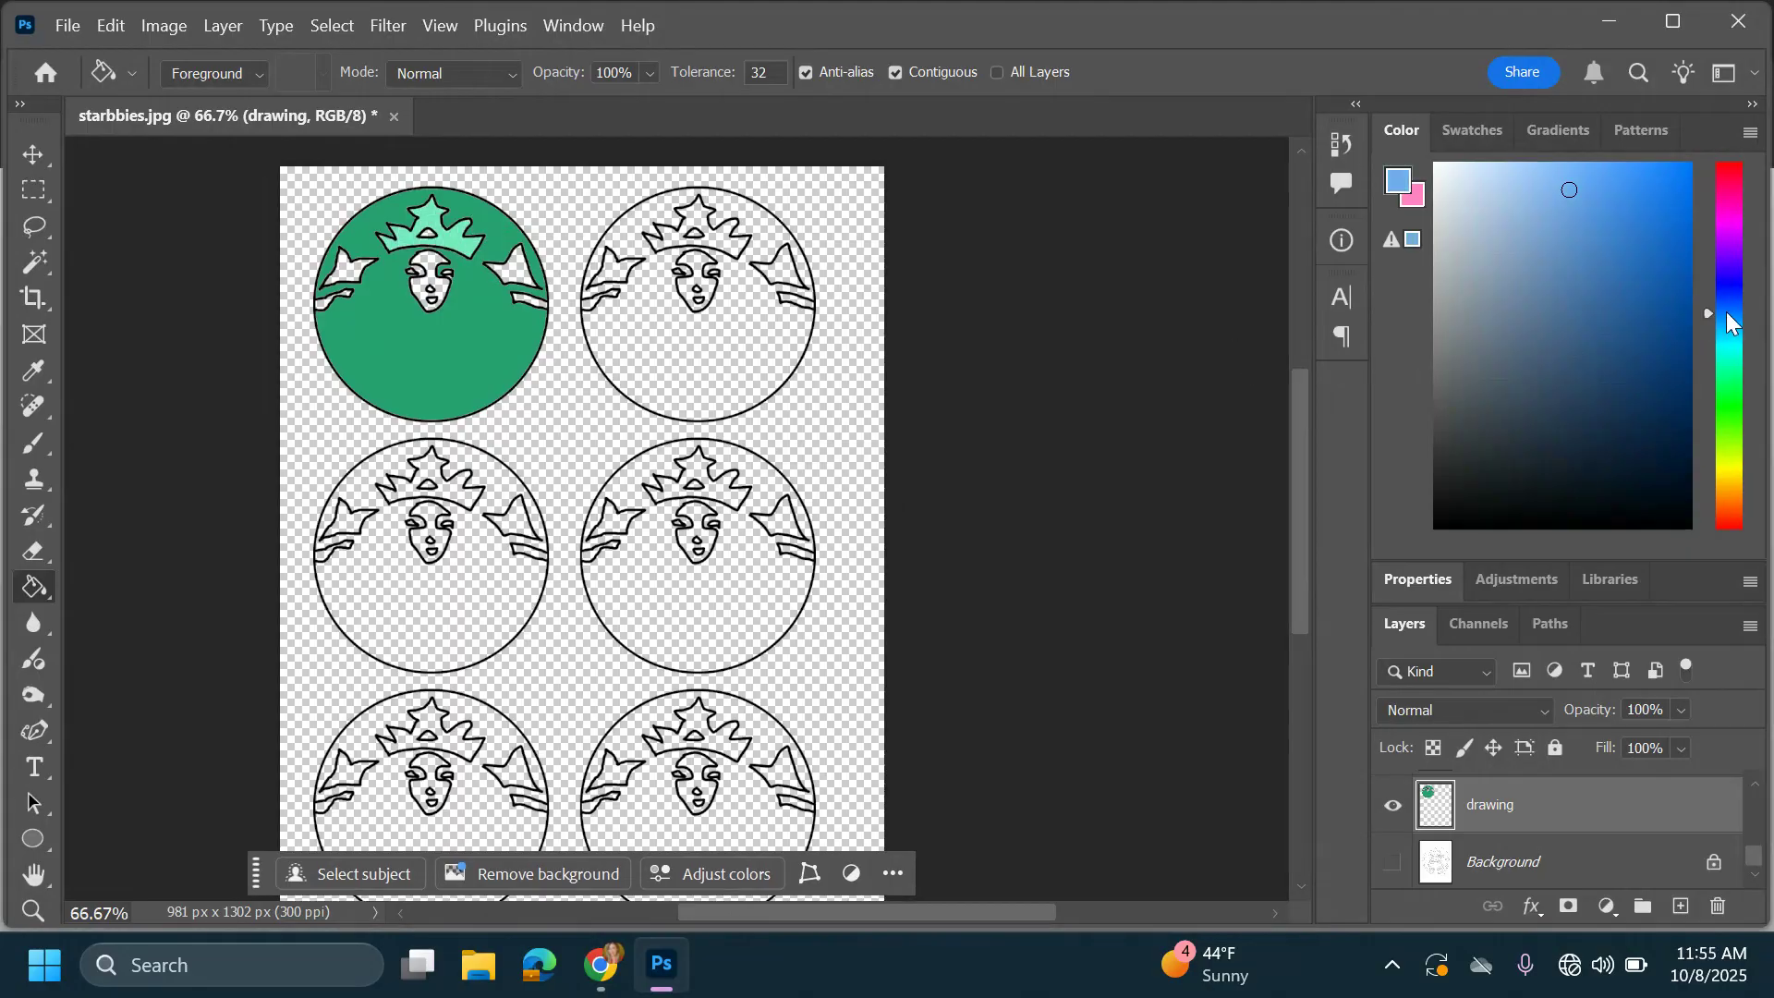
{"action": "left_click", "coordinate": [432, 282]}
Fill both tail fins of the first logo with a muted slate blue
{"action": "left_click", "coordinate": [1554, 299]}
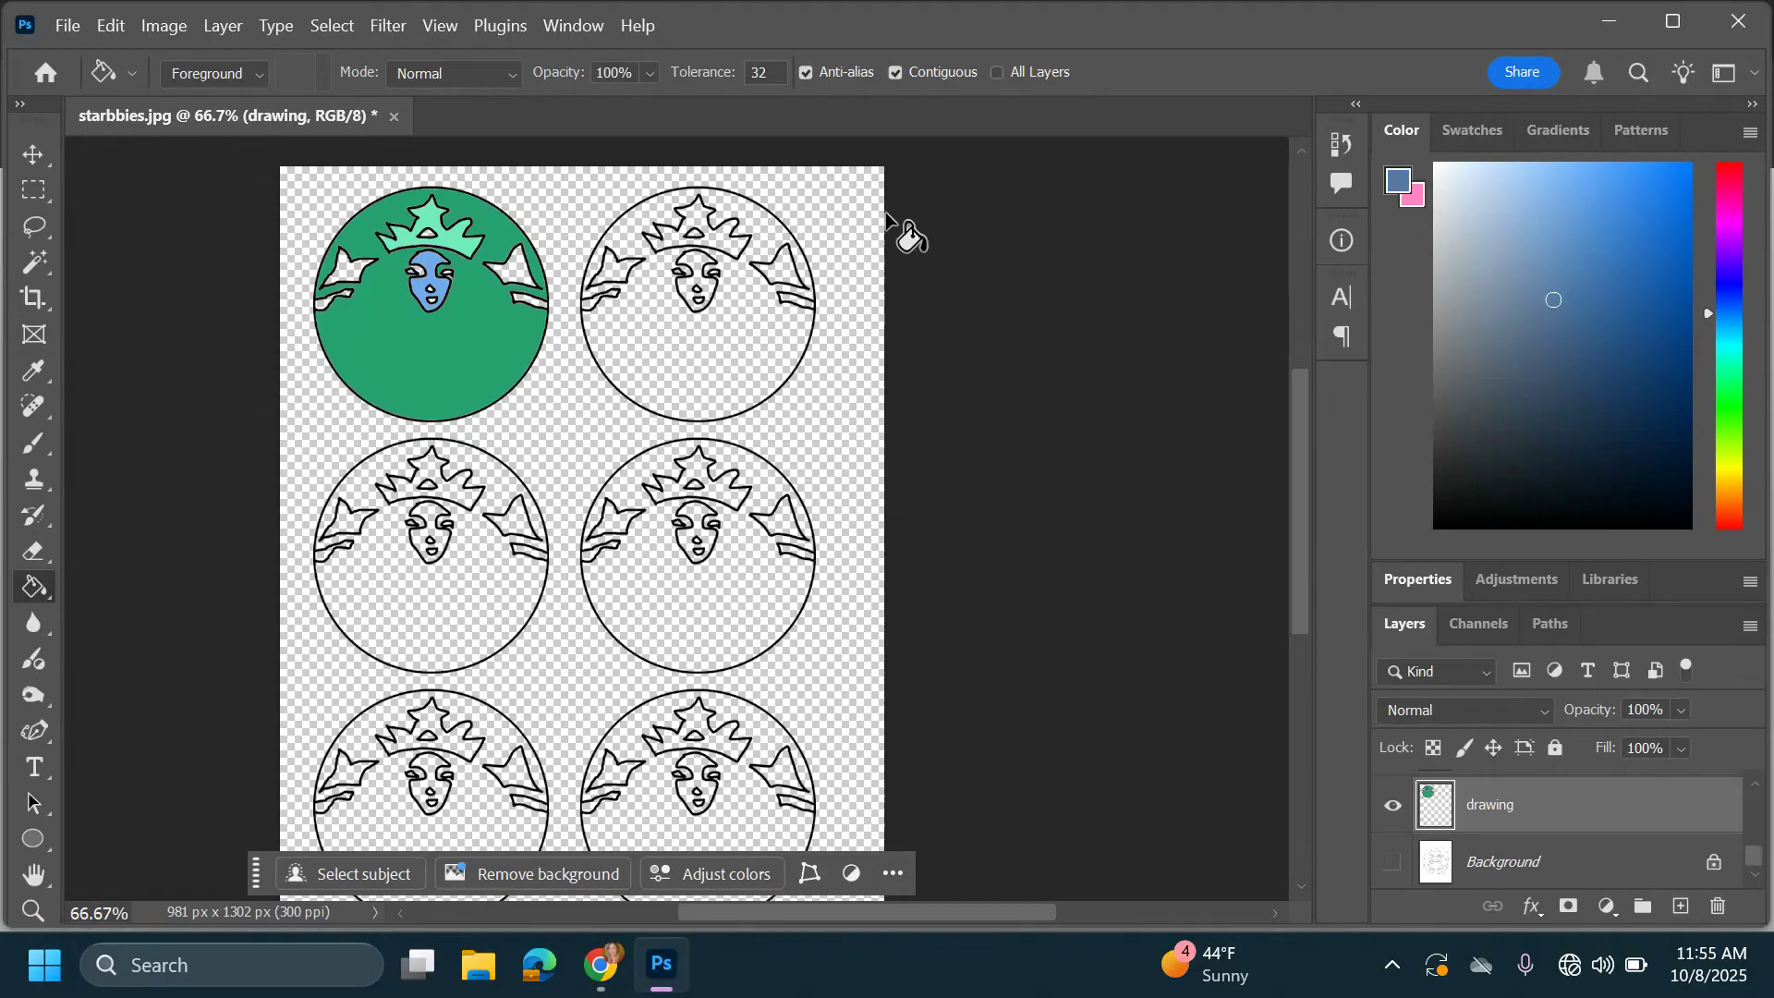
{"action": "left_click", "coordinate": [518, 277]}
{"action": "left_click", "coordinate": [359, 271]}
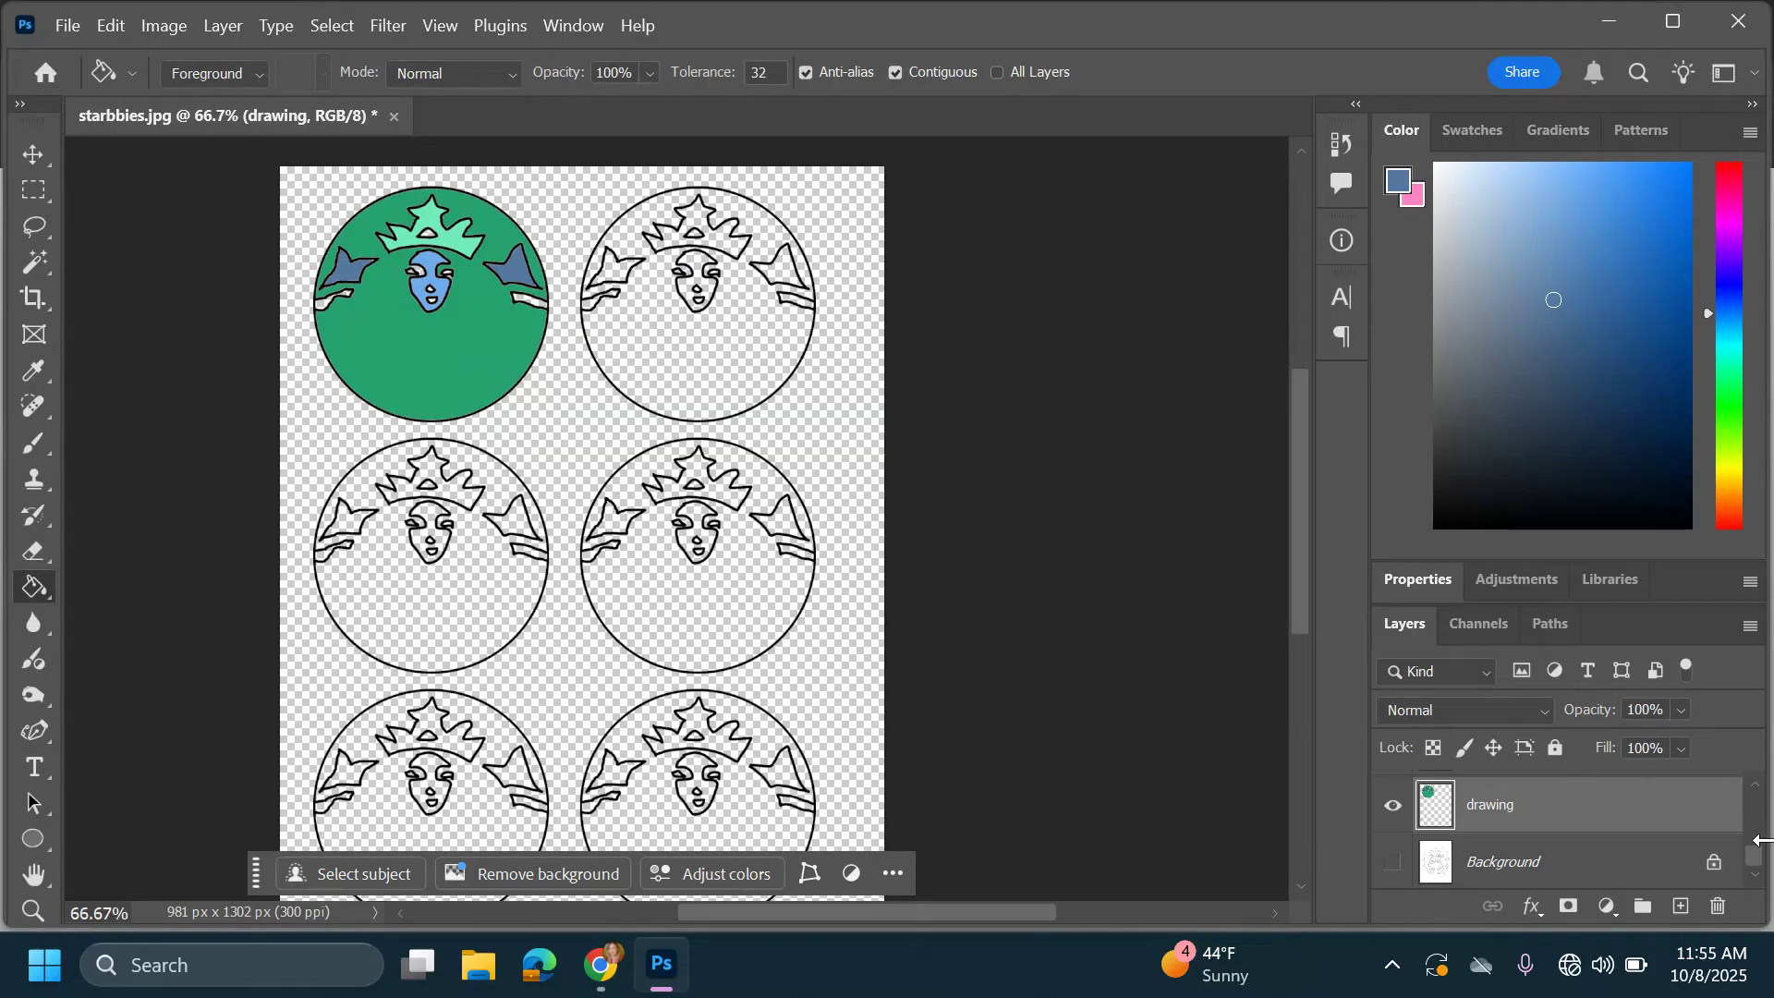
Fill the circle background of the second logo on the drawing copy layer with the same slate blue
{"action": "scroll", "coordinate": [1759, 869], "scroll_direction": "up", "scroll_amount": 2}
{"action": "left_click", "coordinate": [1556, 832]}
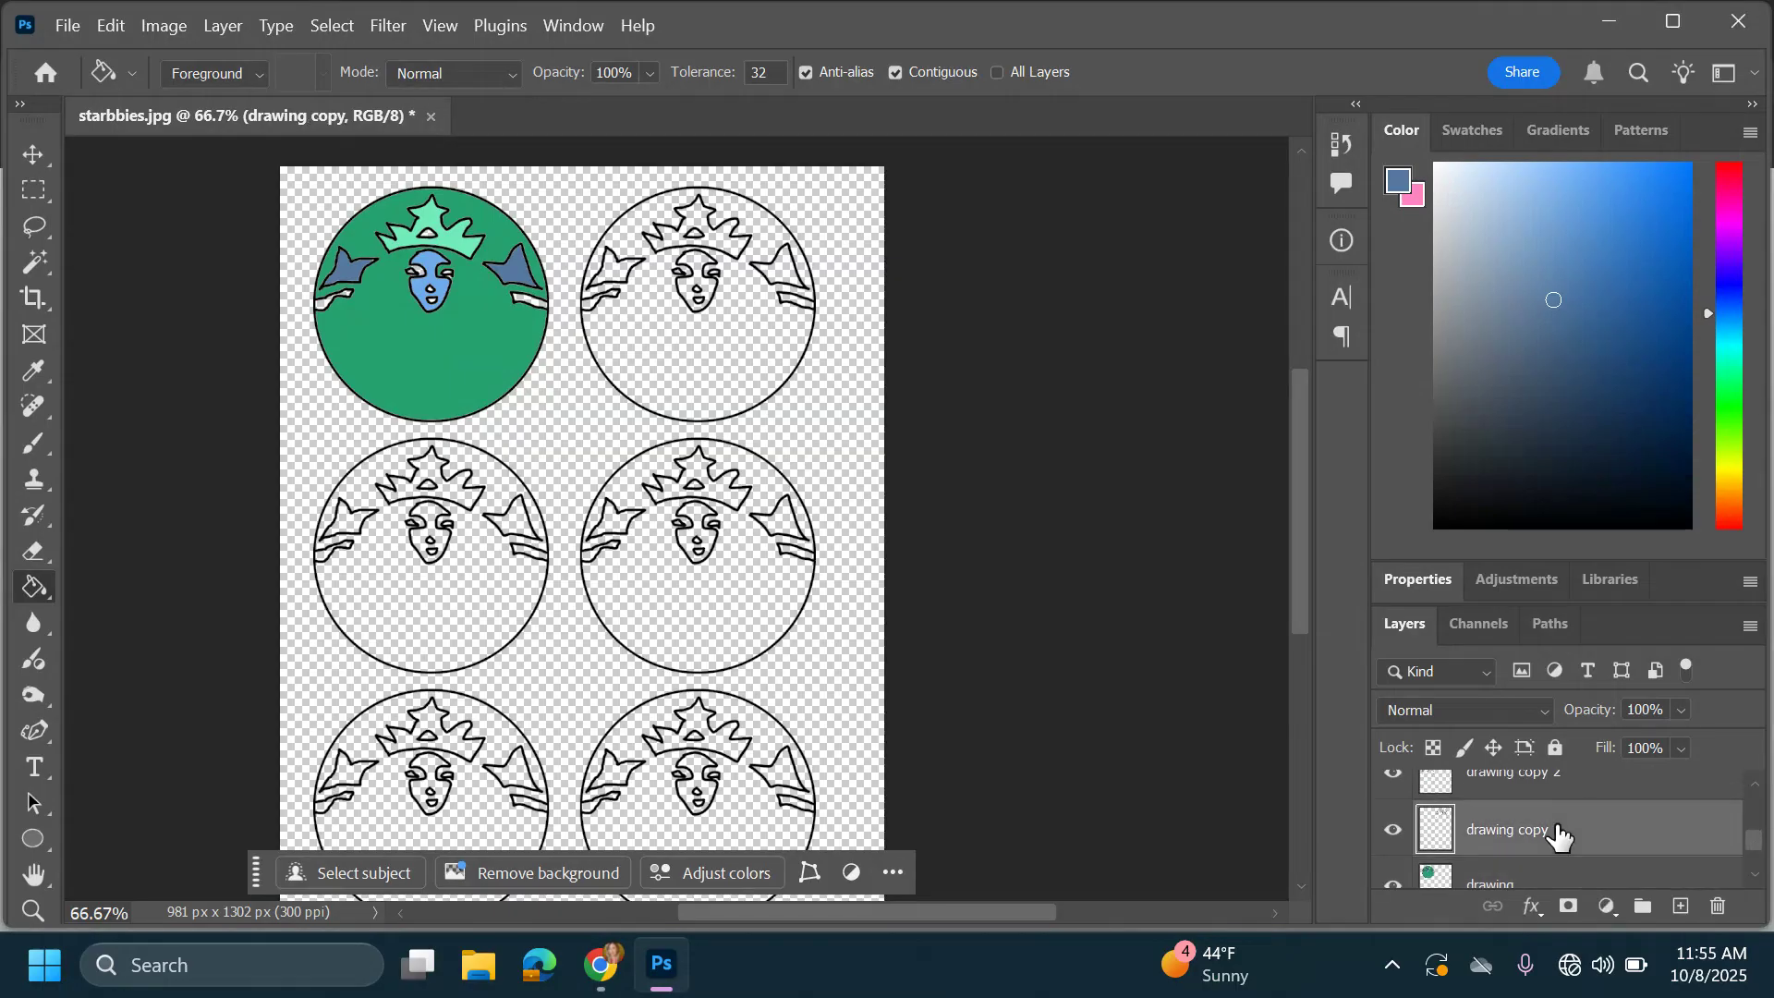
{"action": "left_click", "coordinate": [710, 353]}
Fill the second logo's crown with bright blue and its face with magenta
{"action": "left_click", "coordinate": [1646, 178]}
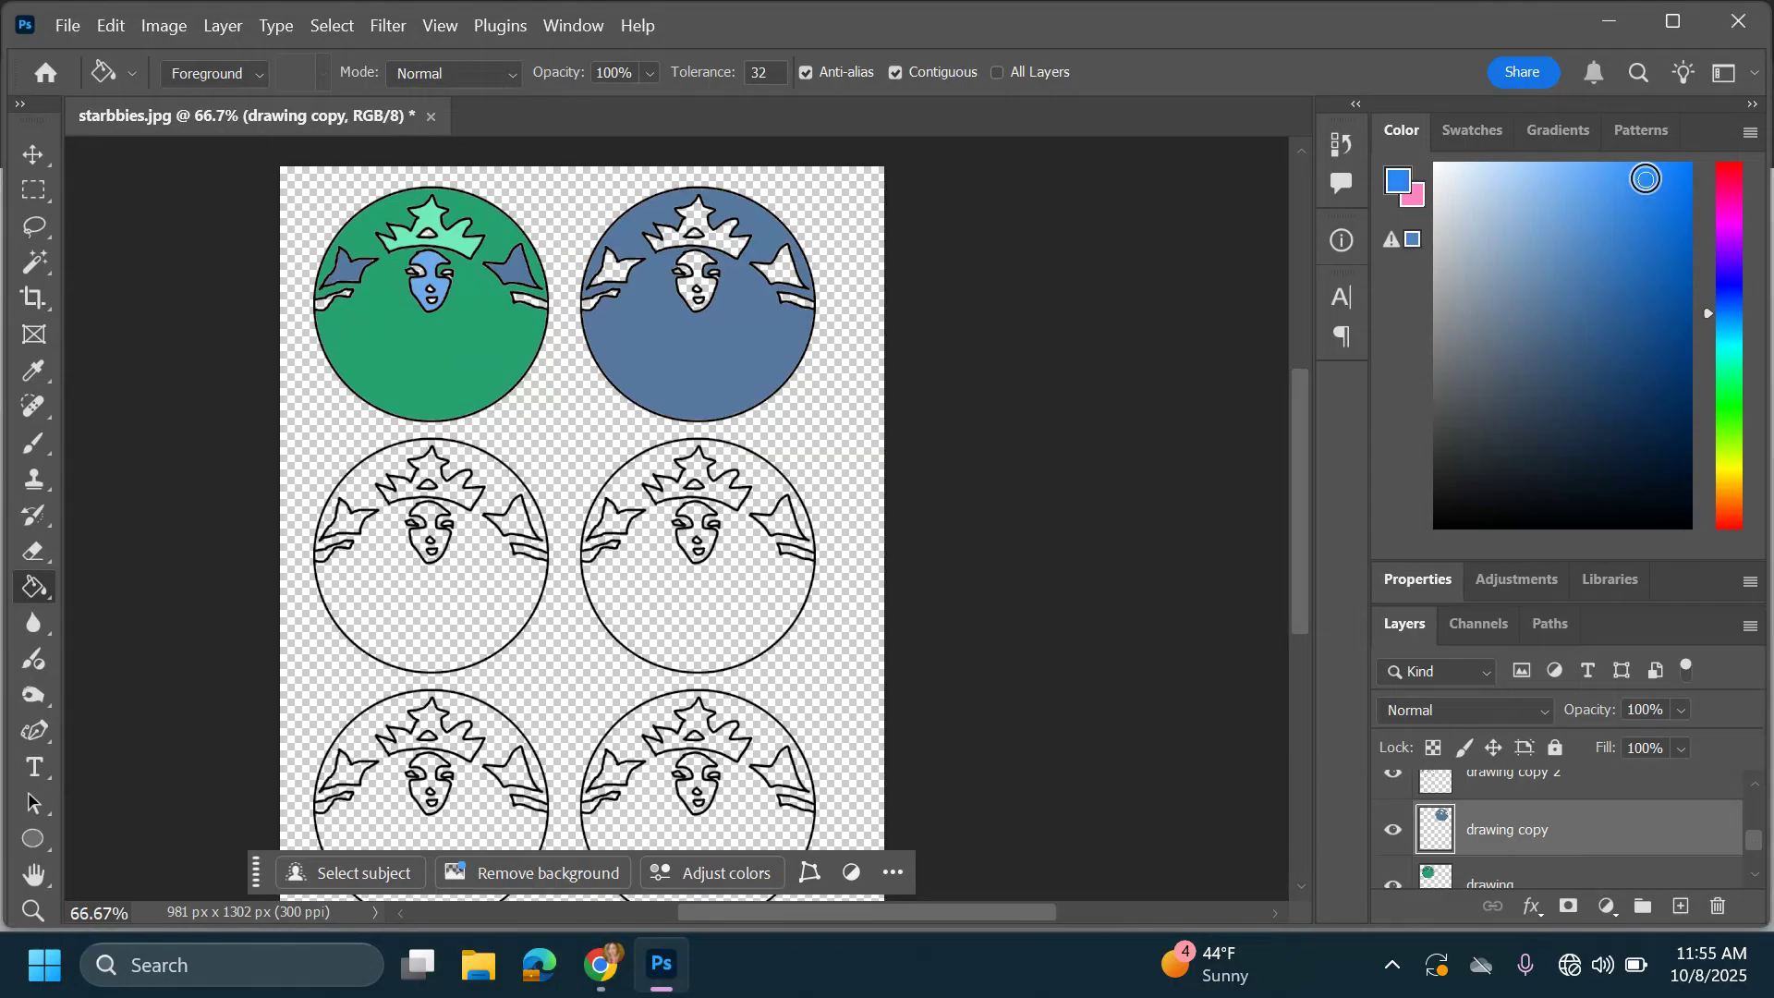
{"action": "left_click", "coordinate": [717, 242]}
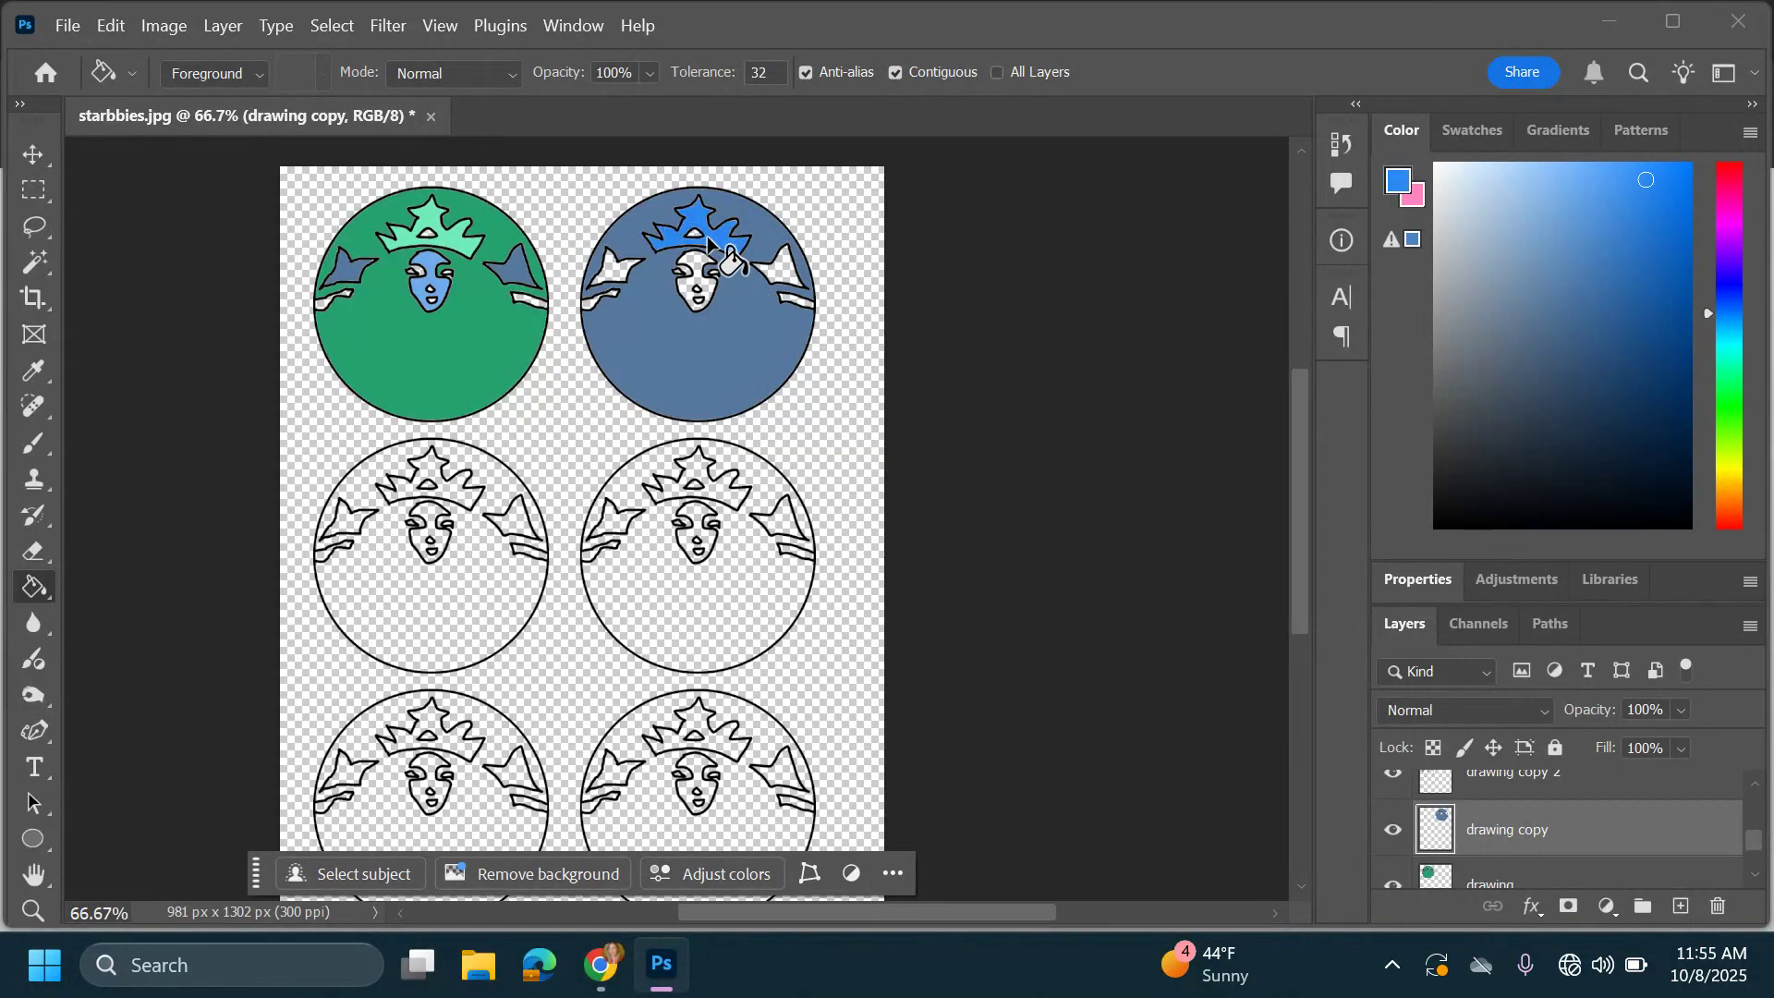
{"action": "left_click", "coordinate": [1741, 215]}
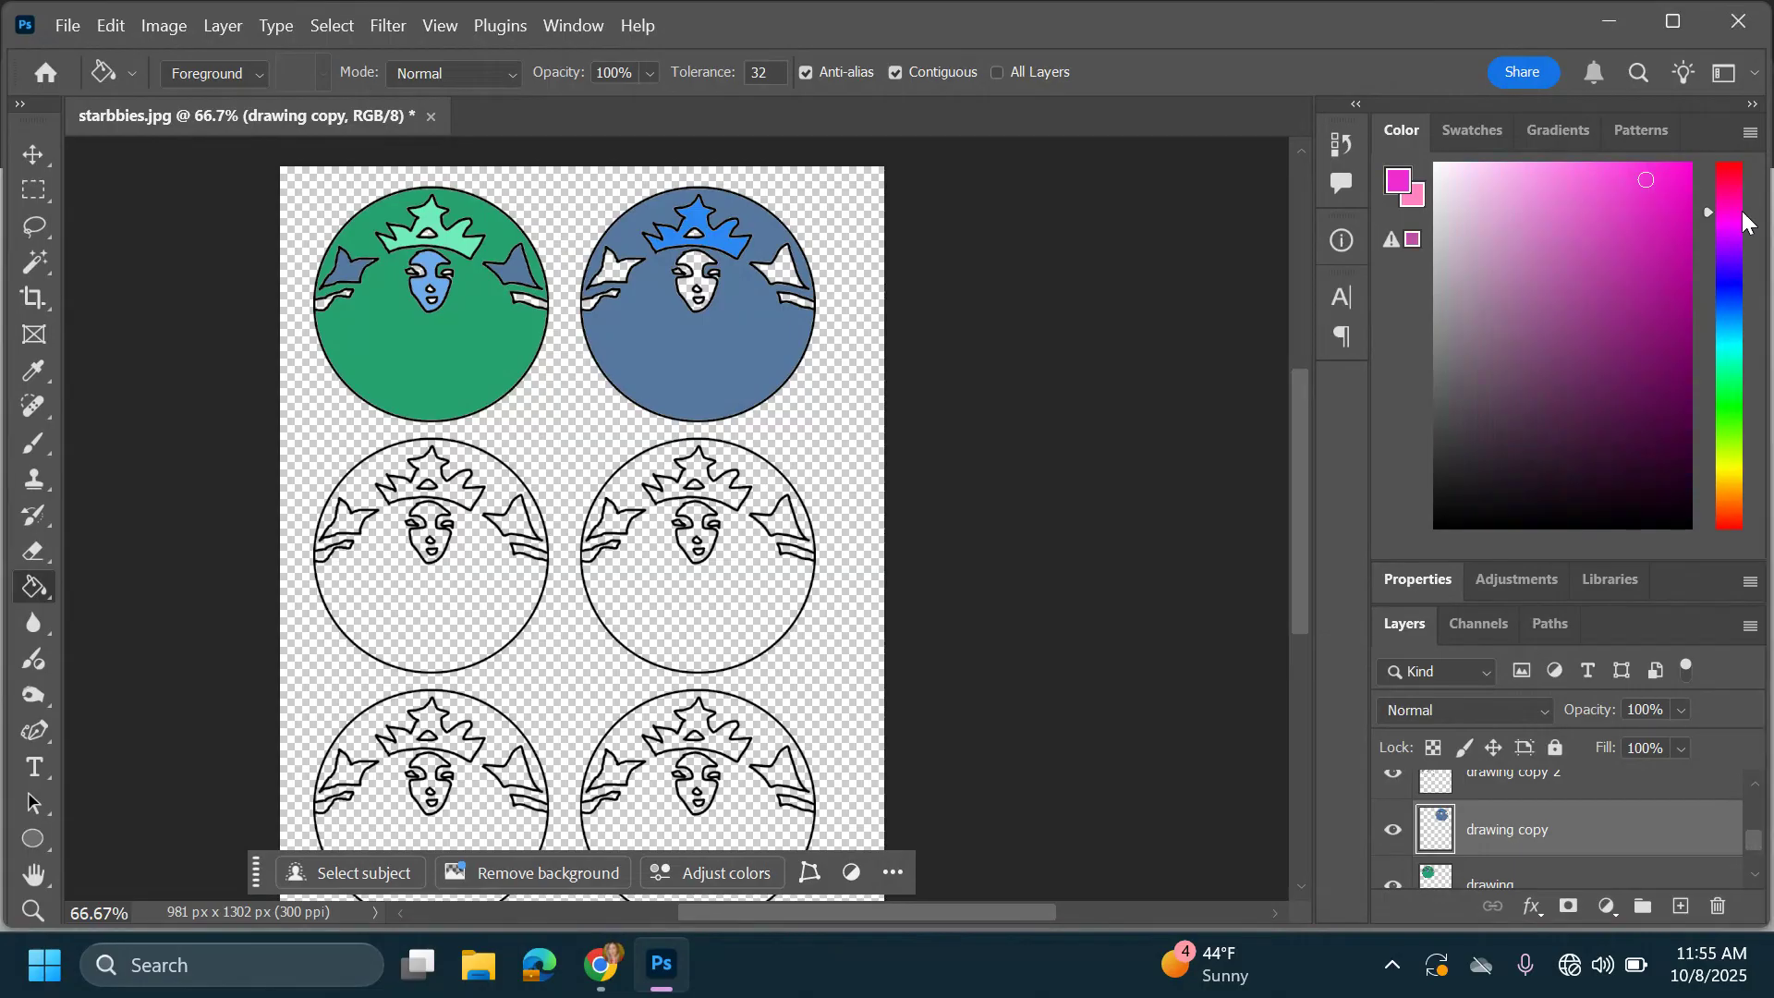
{"action": "left_click", "coordinate": [713, 289]}
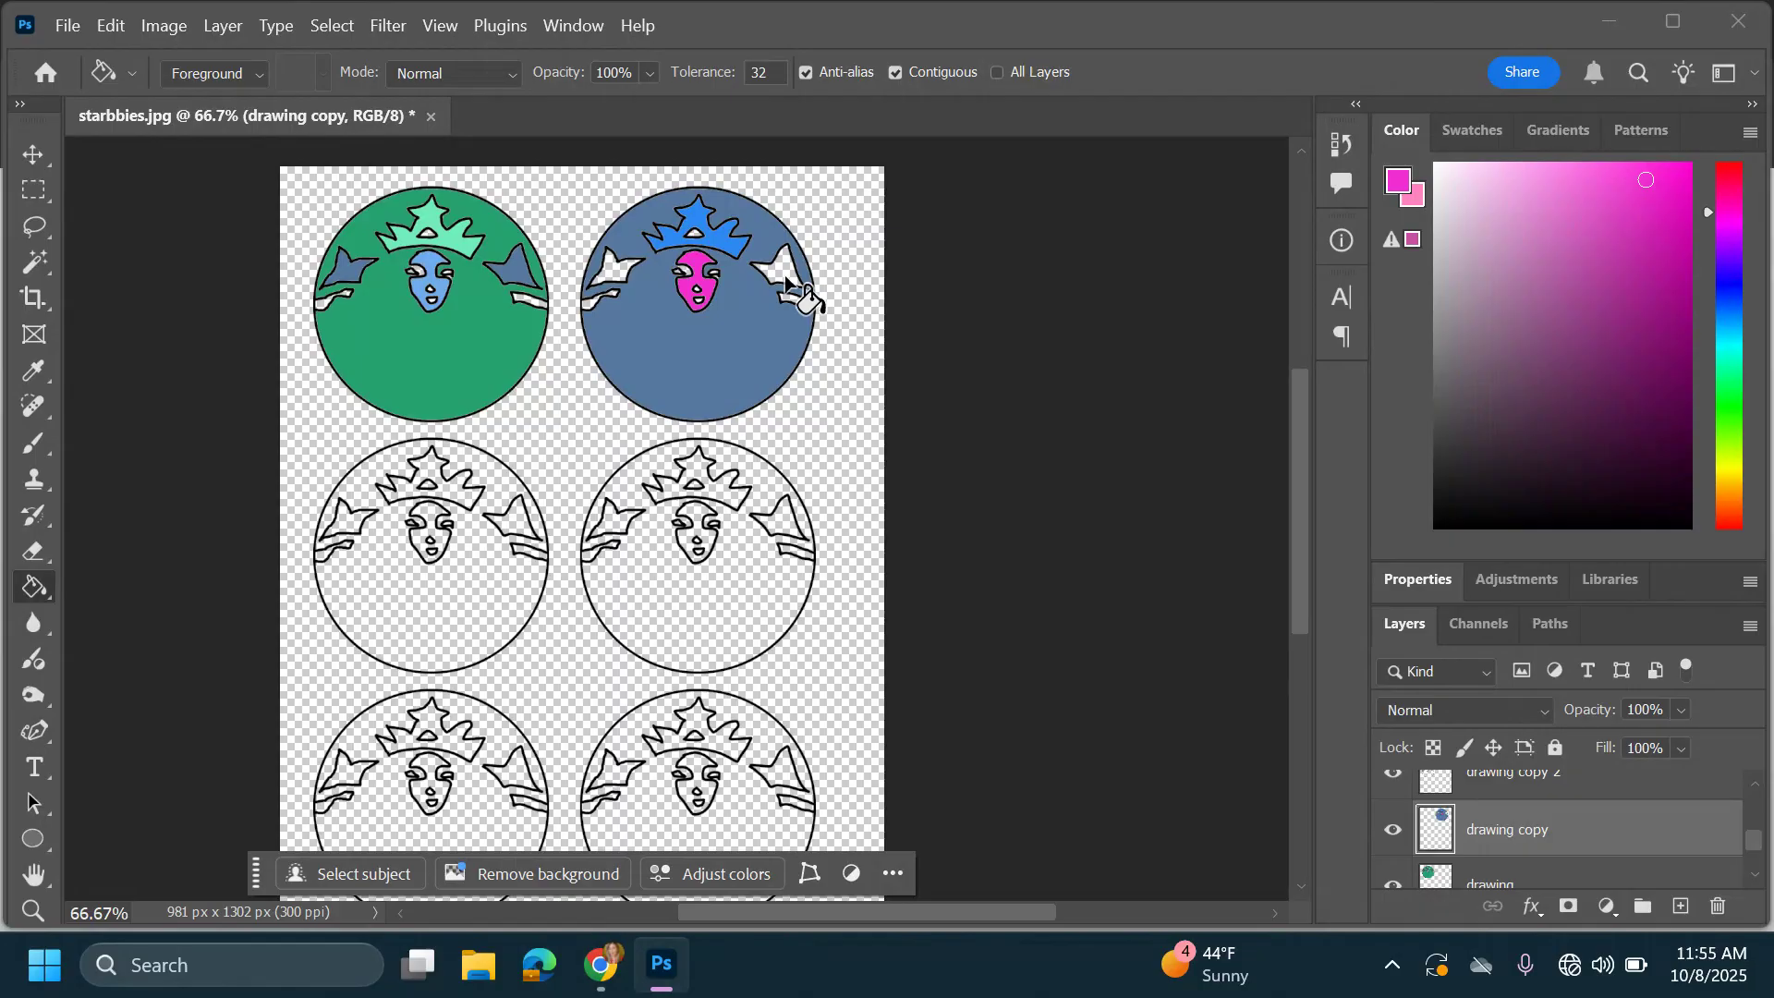
Switch to the Google Drive search results window in Chrome
{"action": "mouse_move", "coordinate": [591, 963]}
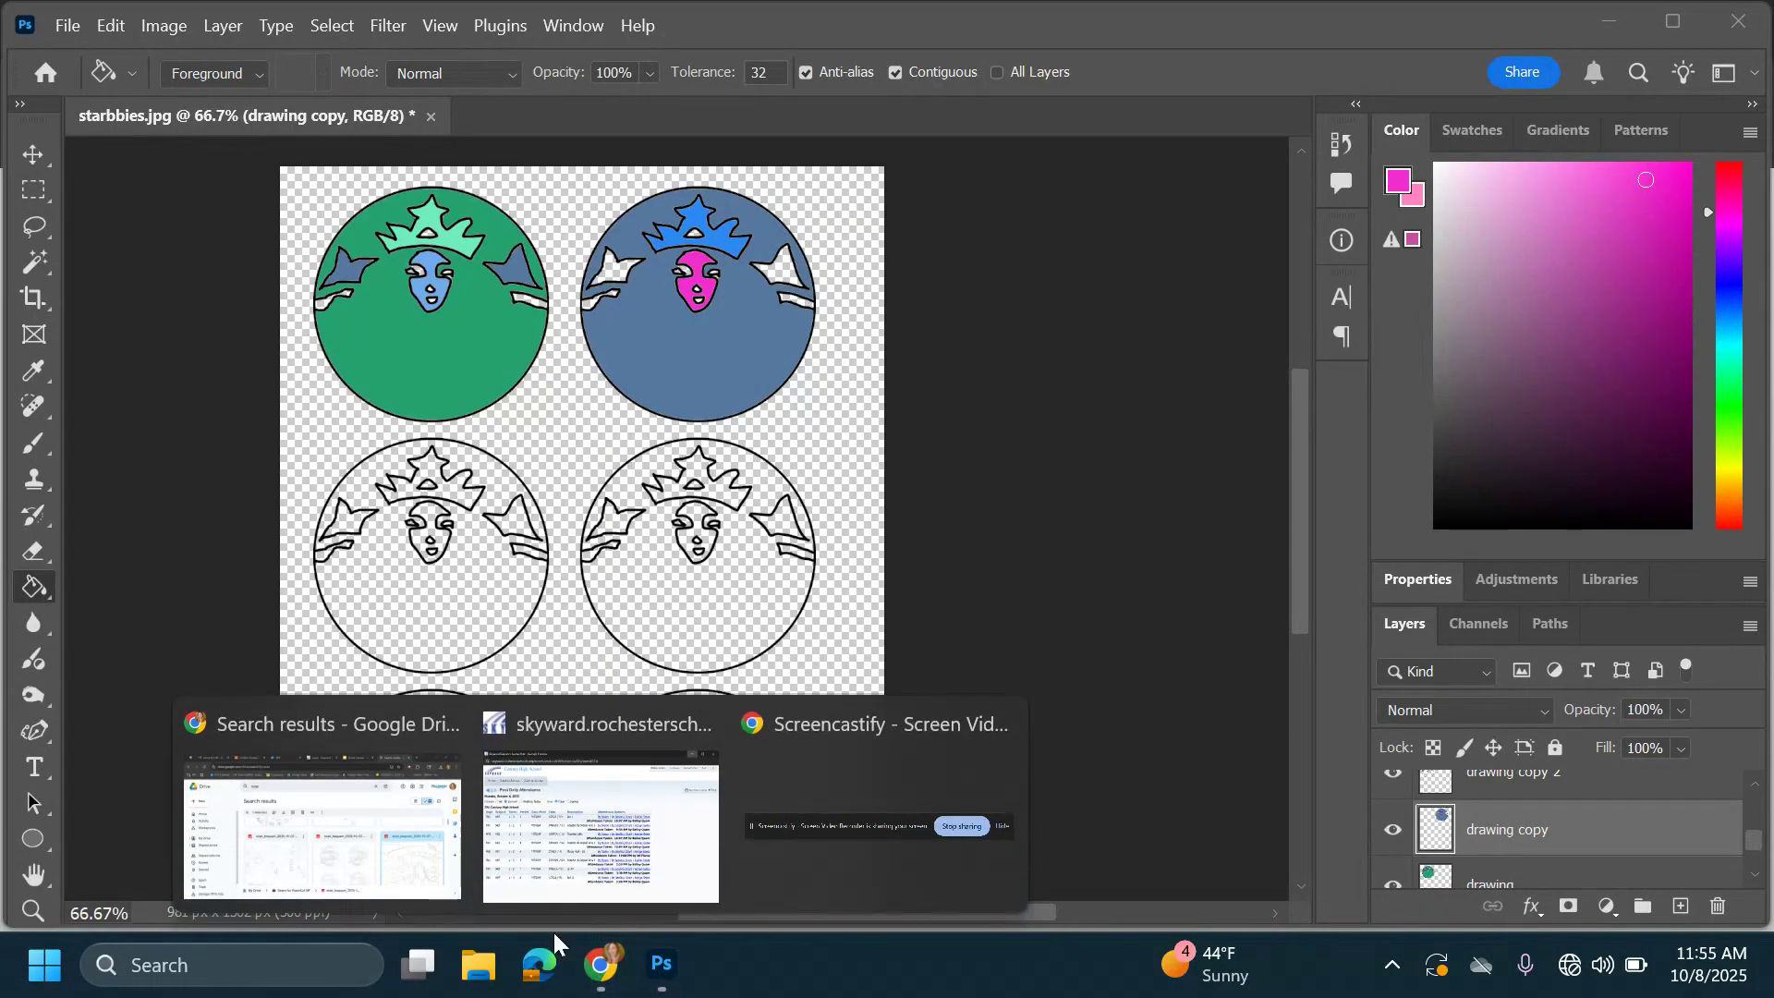
{"action": "left_click", "coordinate": [389, 869]}
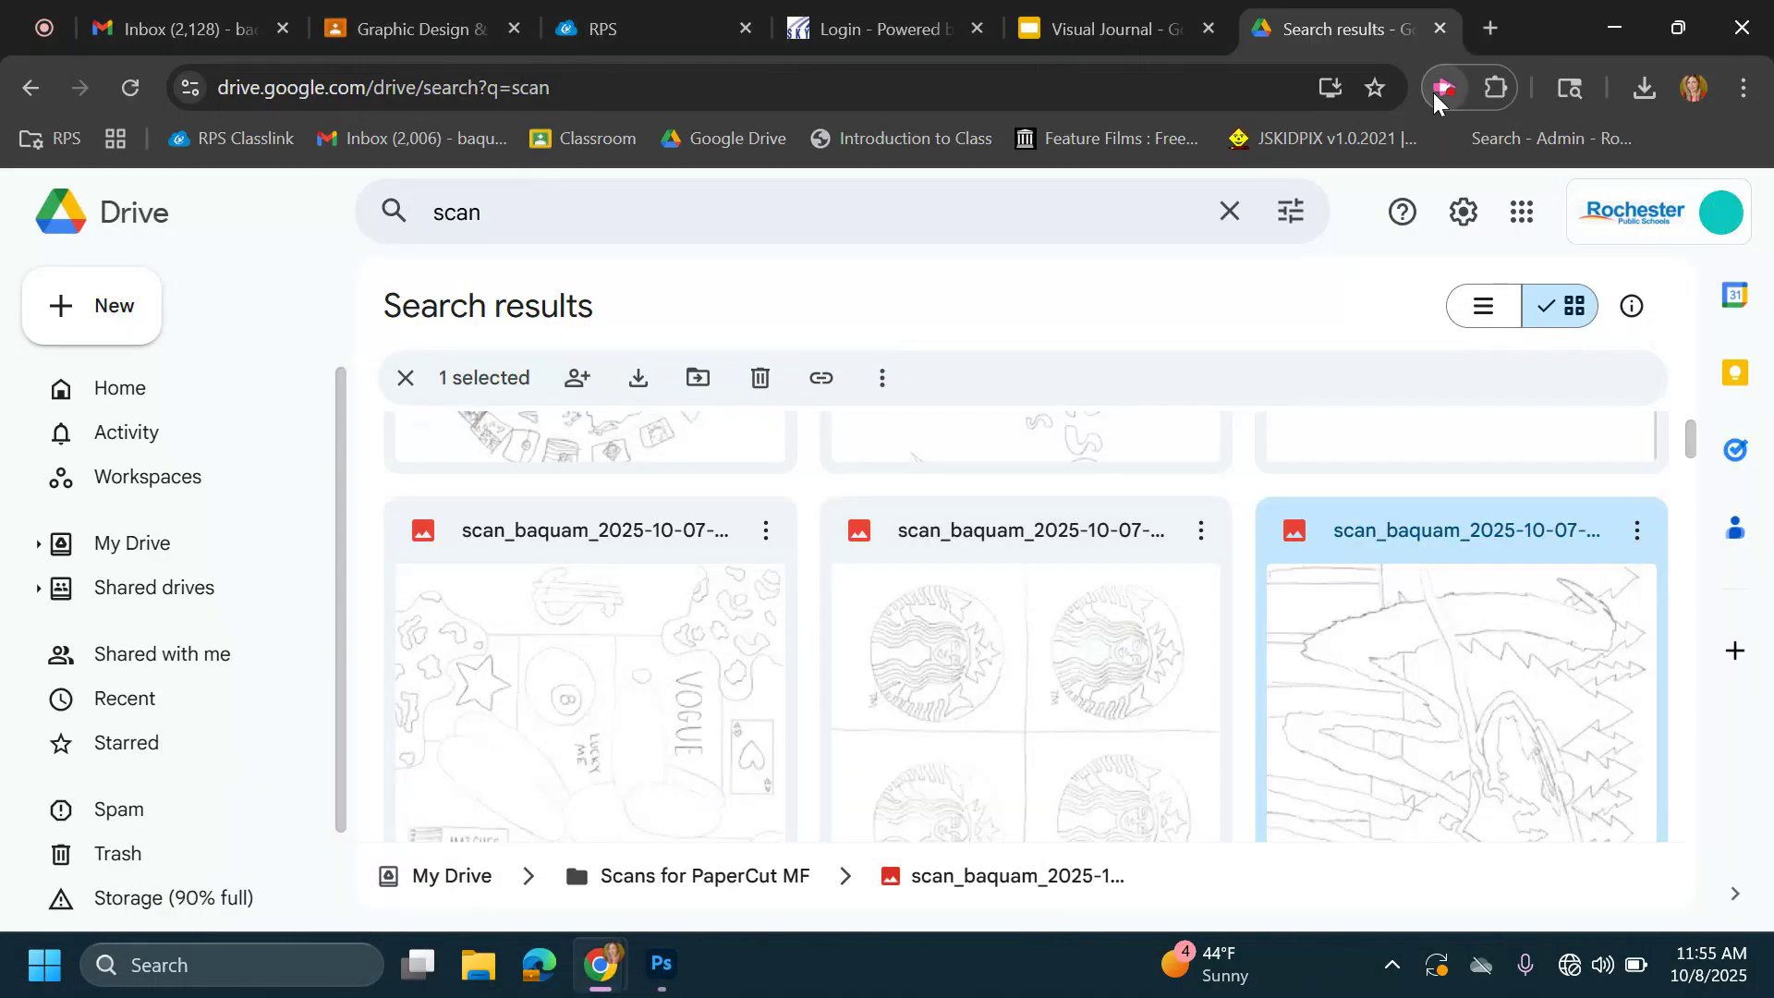